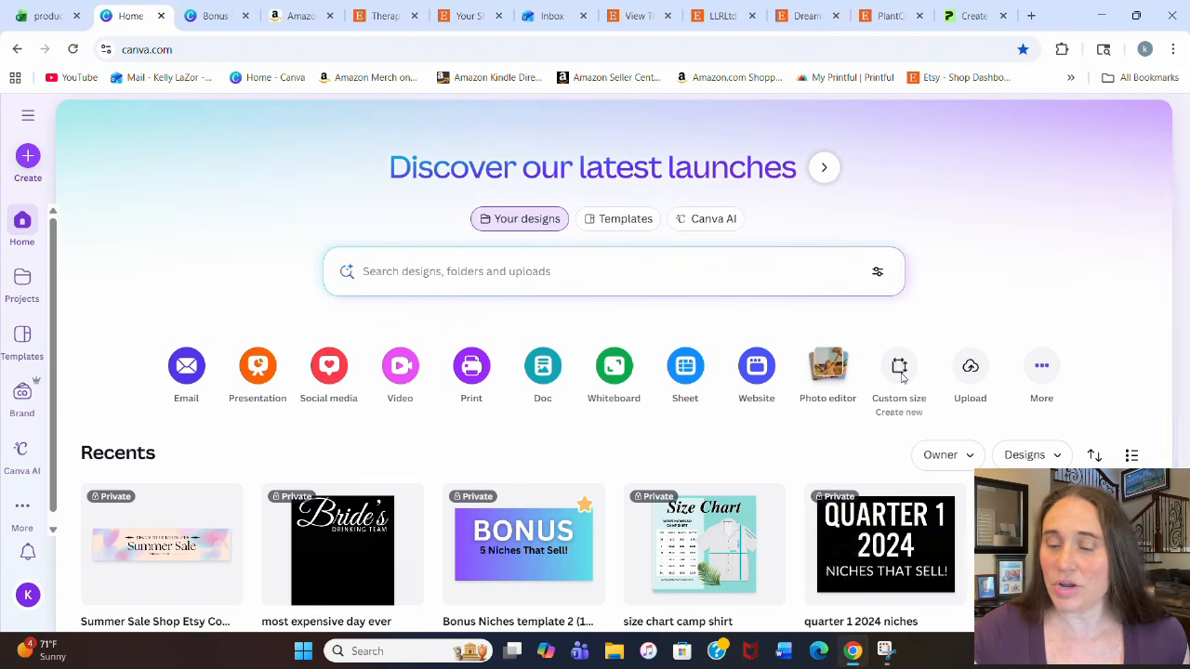
Step: Create a new 4500 × 5400 px design and set its page background to black
{"action": "left_click", "coordinate": [899, 371]}
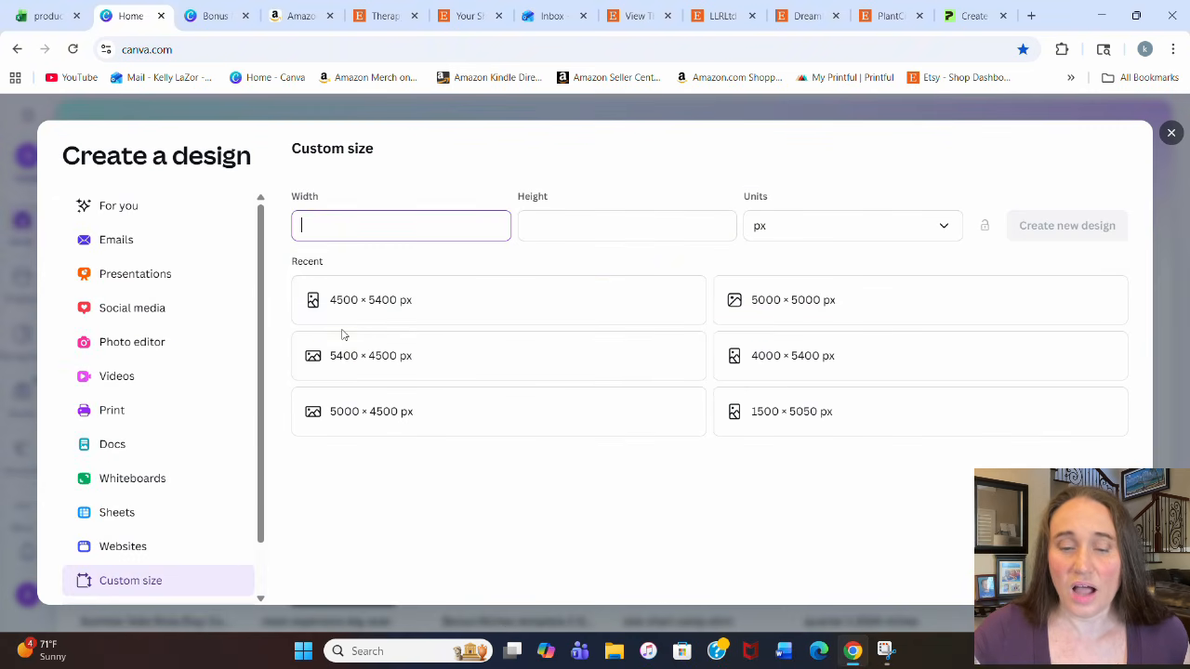
{"action": "left_click", "coordinate": [351, 320]}
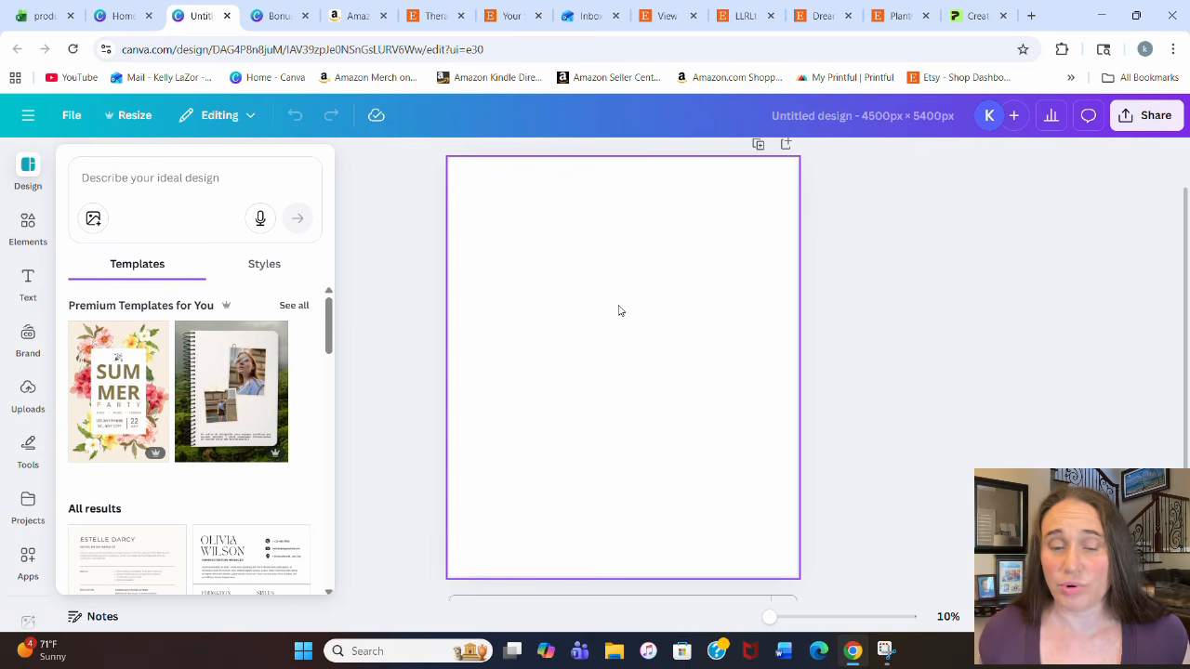
{"action": "left_click", "coordinate": [655, 304]}
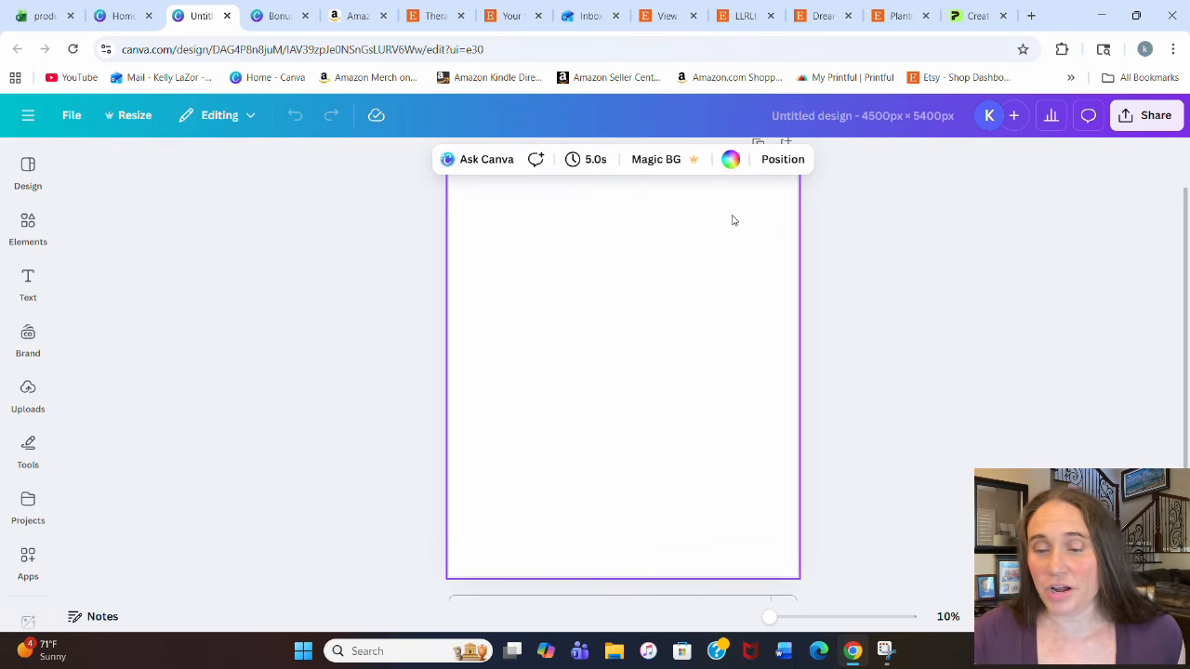
{"action": "left_click", "coordinate": [731, 164]}
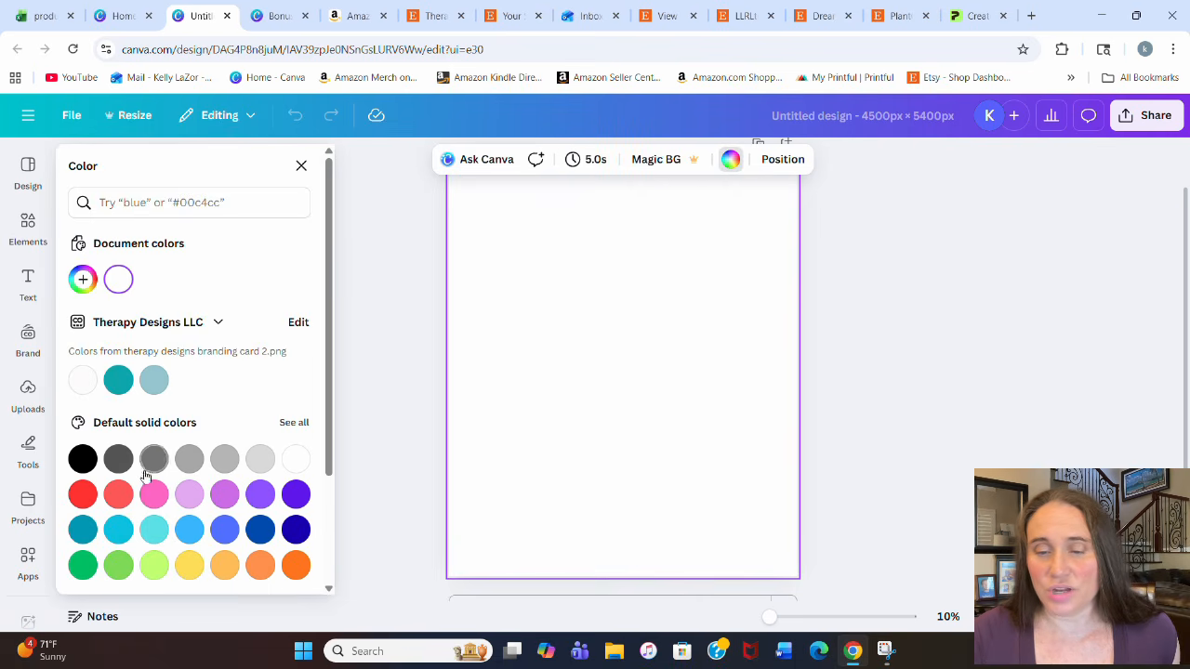
{"action": "left_click", "coordinate": [82, 458]}
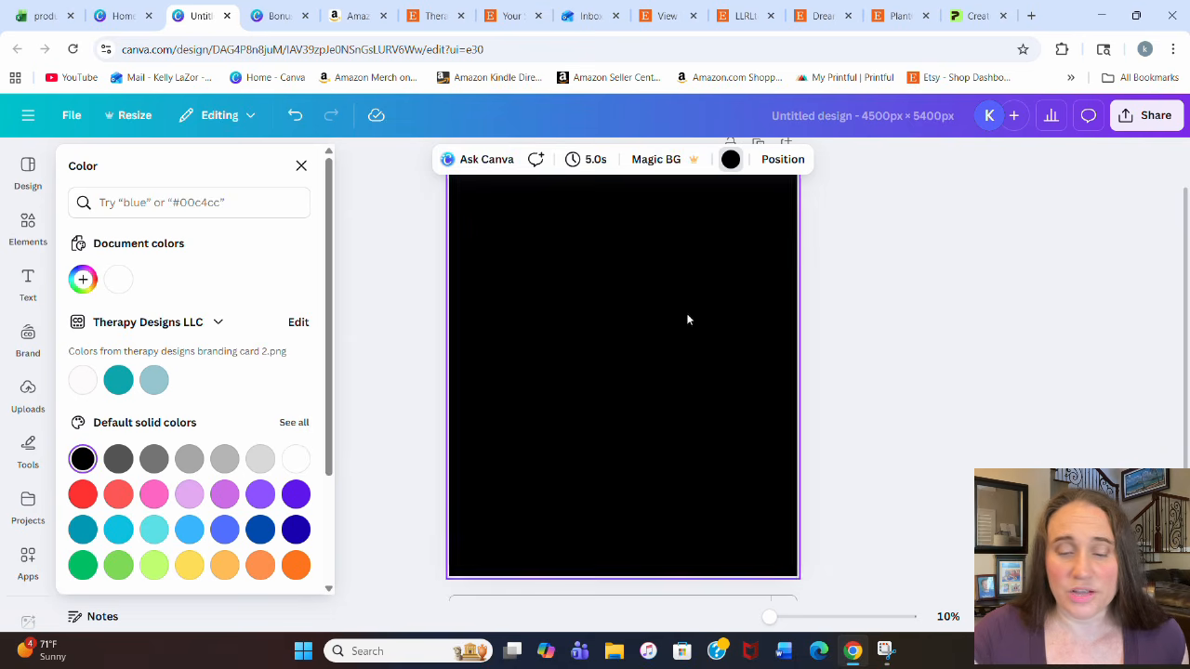
{"action": "left_click", "coordinate": [932, 291]}
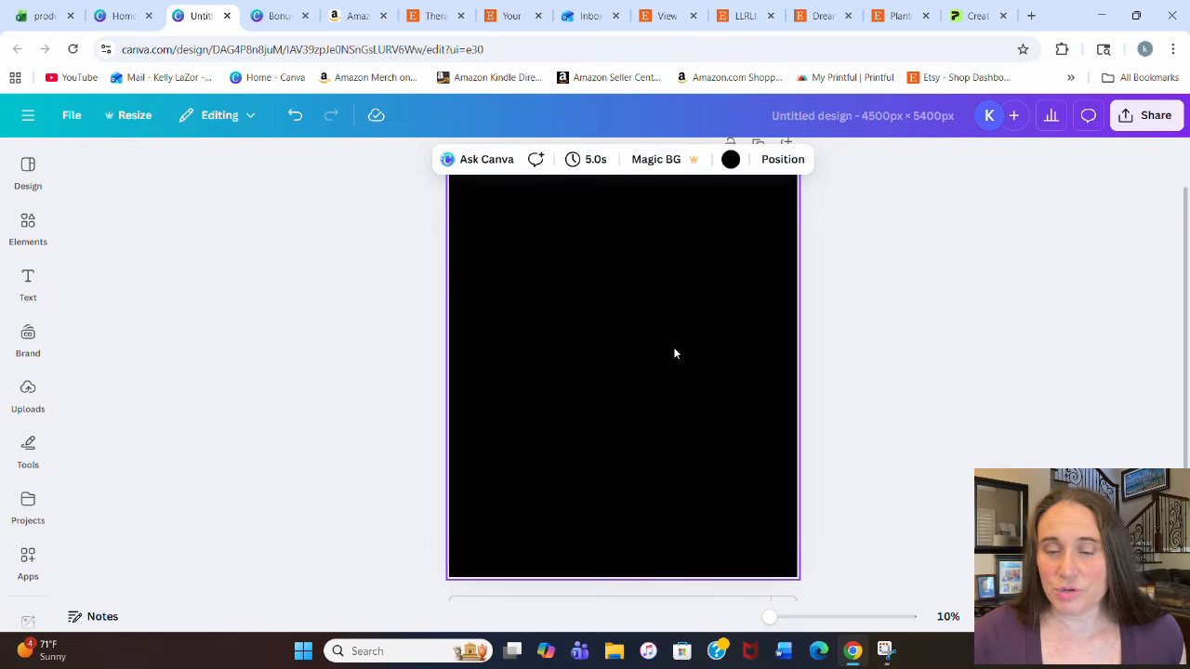
Step: Add the text "Bride's", enlarge it to about size 679, and place it centred near the upper edge of the page
{"action": "scroll", "coordinate": [673, 347], "scroll_direction": "up", "scroll_amount": 1}
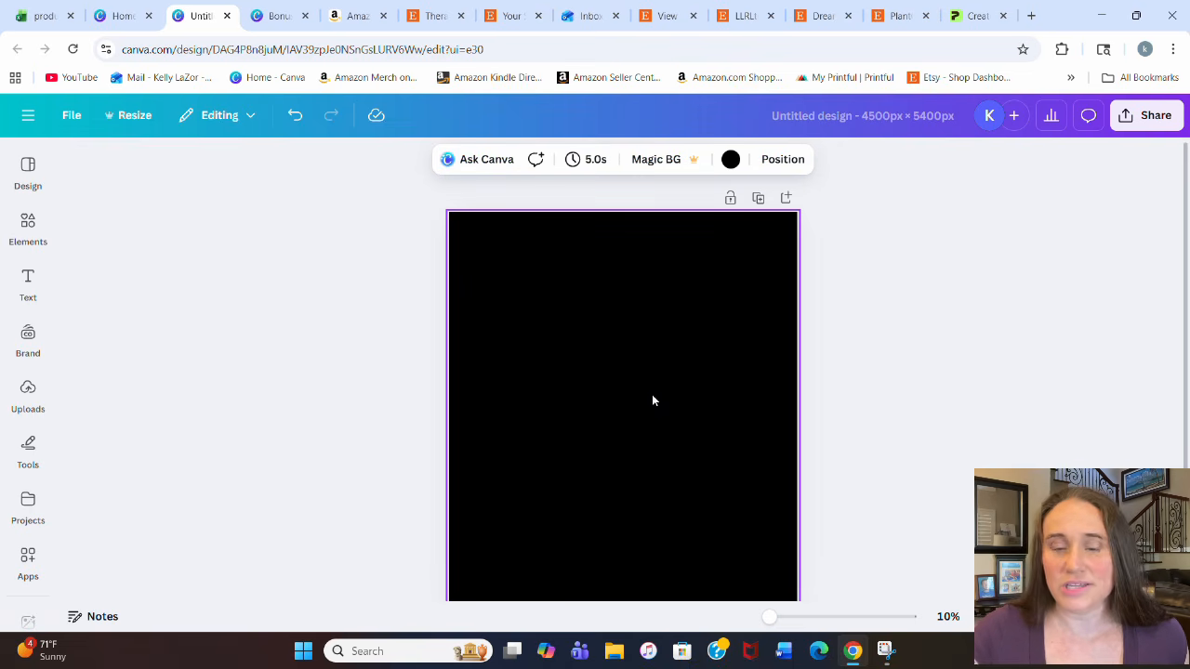
{"action": "key", "text": "t"}
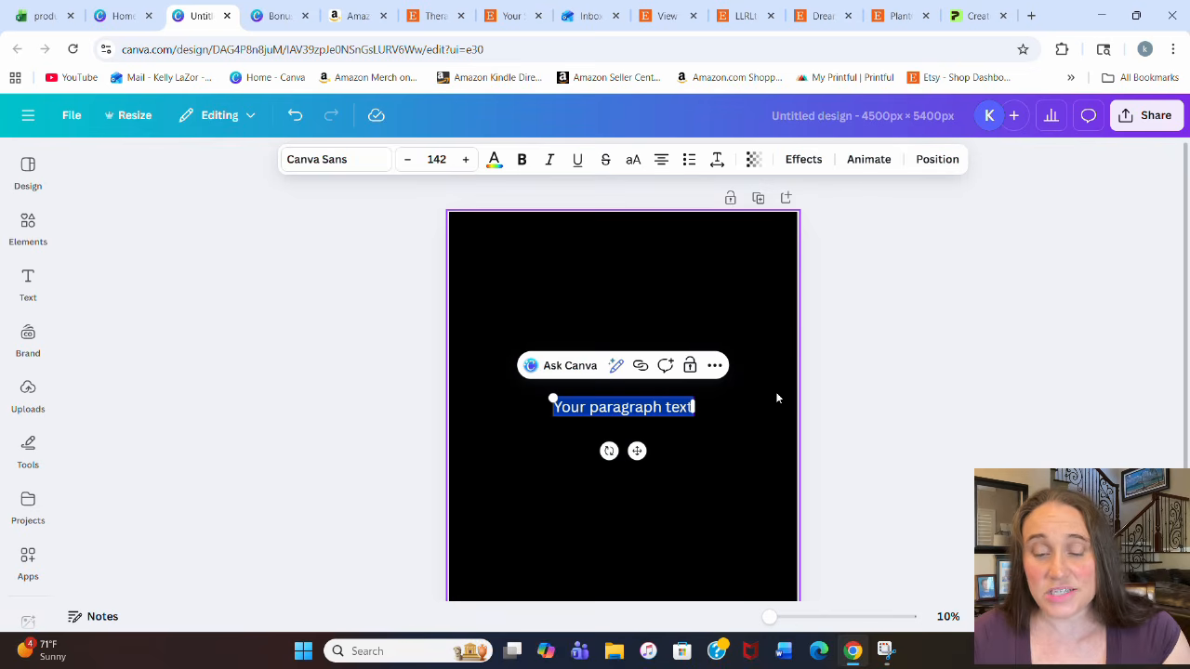
{"action": "key", "text": "BackSpace"}
{"action": "type", "text": "Bride's"}
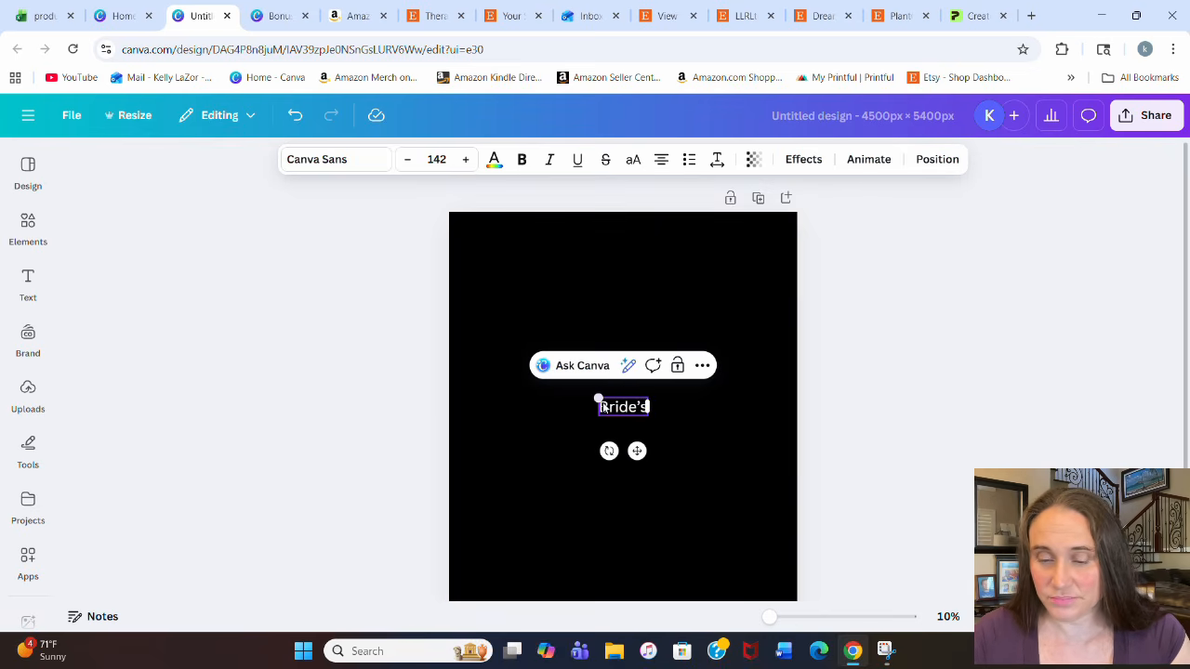
{"action": "left_click_drag", "start_coordinate": [598, 398], "coordinate": [482, 356]}
{"action": "left_click_drag", "start_coordinate": [647, 416], "coordinate": [699, 519]}
{"action": "left_click", "coordinate": [699, 520]}
{"action": "left_click_drag", "start_coordinate": [652, 404], "coordinate": [674, 270]}
{"action": "left_click", "coordinate": [643, 468]}
Step: Add a second text "drinking team" at about size 148 and place it just beneath the right half of "Bride's"
{"action": "key", "text": "t"}
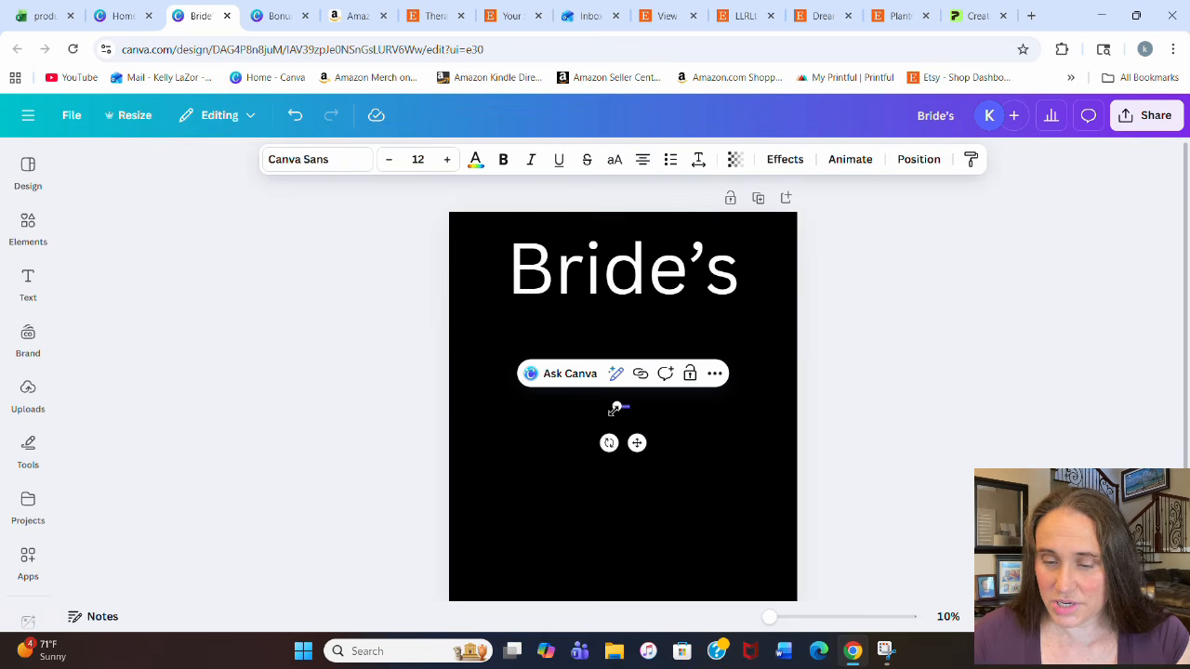
{"action": "left_click_drag", "start_coordinate": [605, 409], "coordinate": [479, 459]}
{"action": "type", "text": "drinking team"}
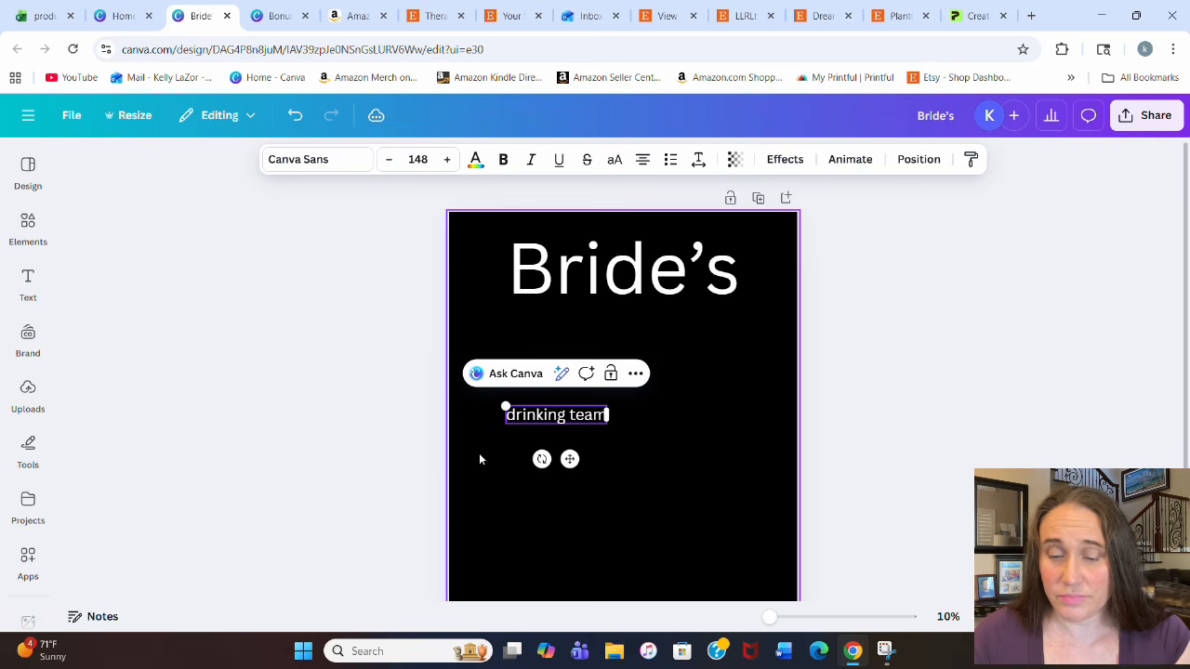
{"action": "left_click", "coordinate": [821, 483]}
{"action": "left_click_drag", "start_coordinate": [600, 422], "coordinate": [721, 333]}
Step: Change the "Bride's" text to the Great Vibes font and enlarge it to about size 1172, nearly spanning the page width
{"action": "left_click", "coordinate": [552, 268]}
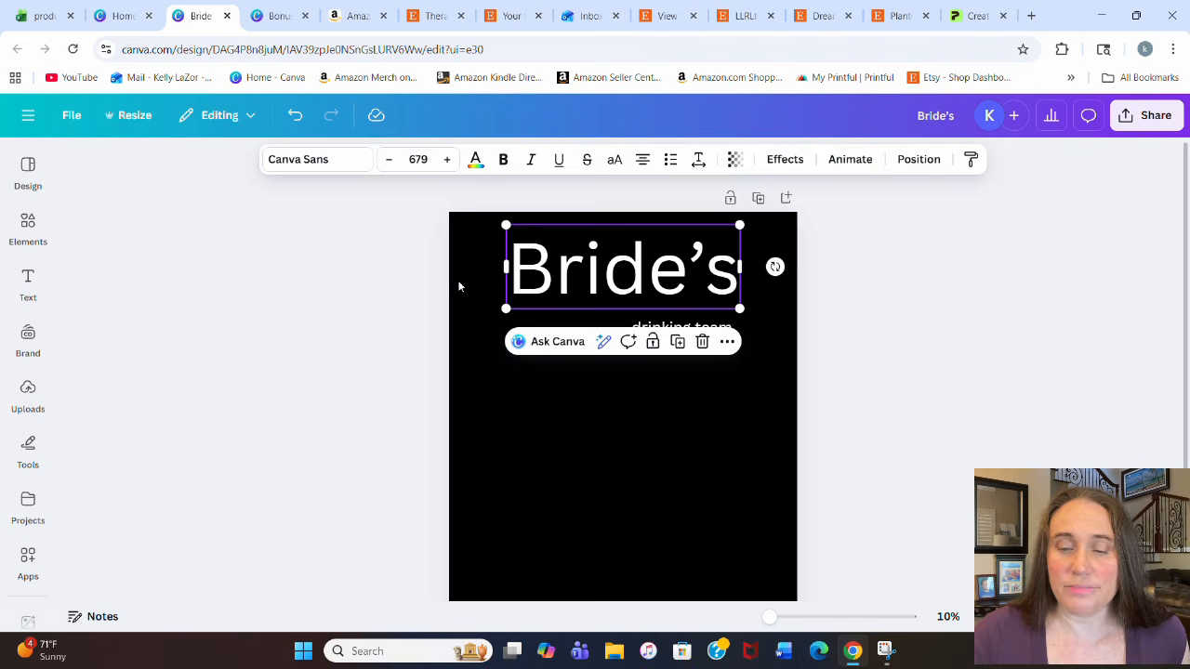
{"action": "left_click", "coordinate": [357, 163]}
{"action": "left_click", "coordinate": [137, 456]}
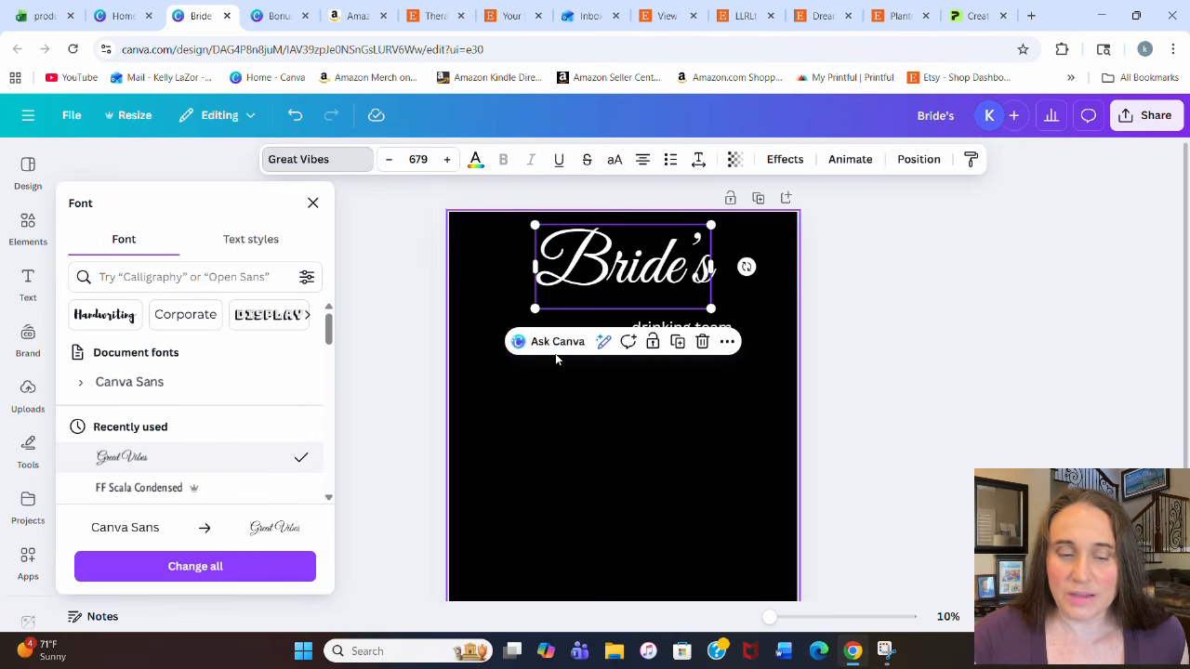
{"action": "left_click_drag", "start_coordinate": [711, 308], "coordinate": [771, 337]}
{"action": "left_click_drag", "start_coordinate": [532, 341], "coordinate": [462, 368]}
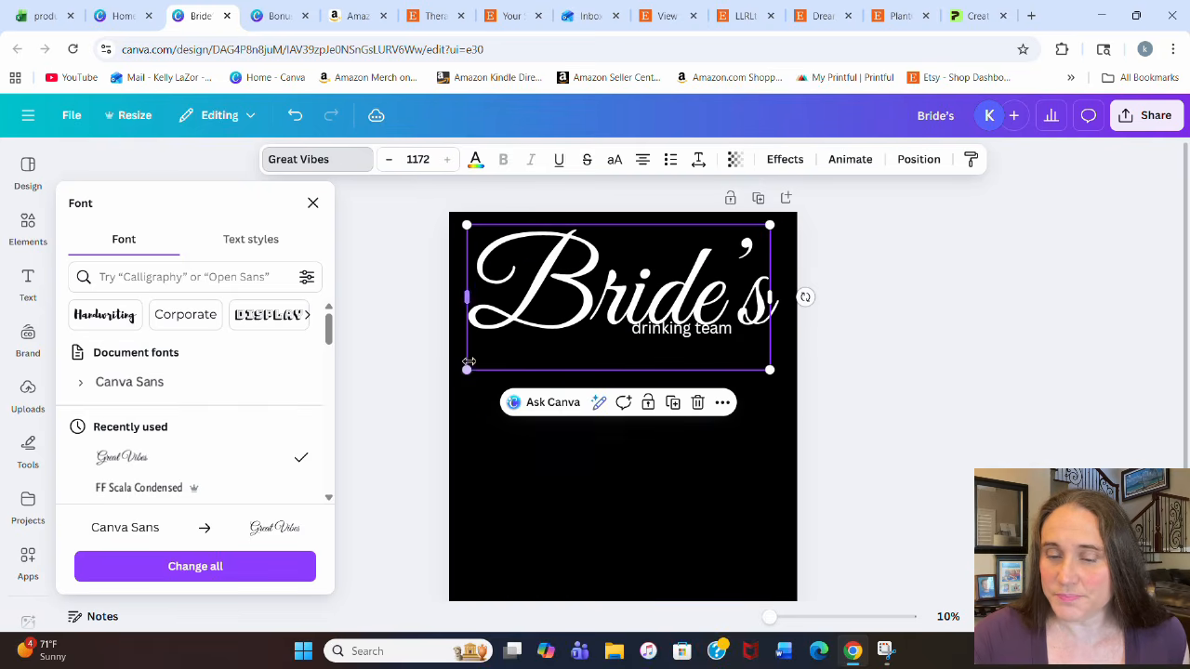
{"action": "left_click", "coordinate": [682, 447]}
{"action": "left_click", "coordinate": [655, 297]}
{"action": "left_click_drag", "start_coordinate": [656, 297], "coordinate": [653, 294]}
{"action": "left_click", "coordinate": [909, 331]}
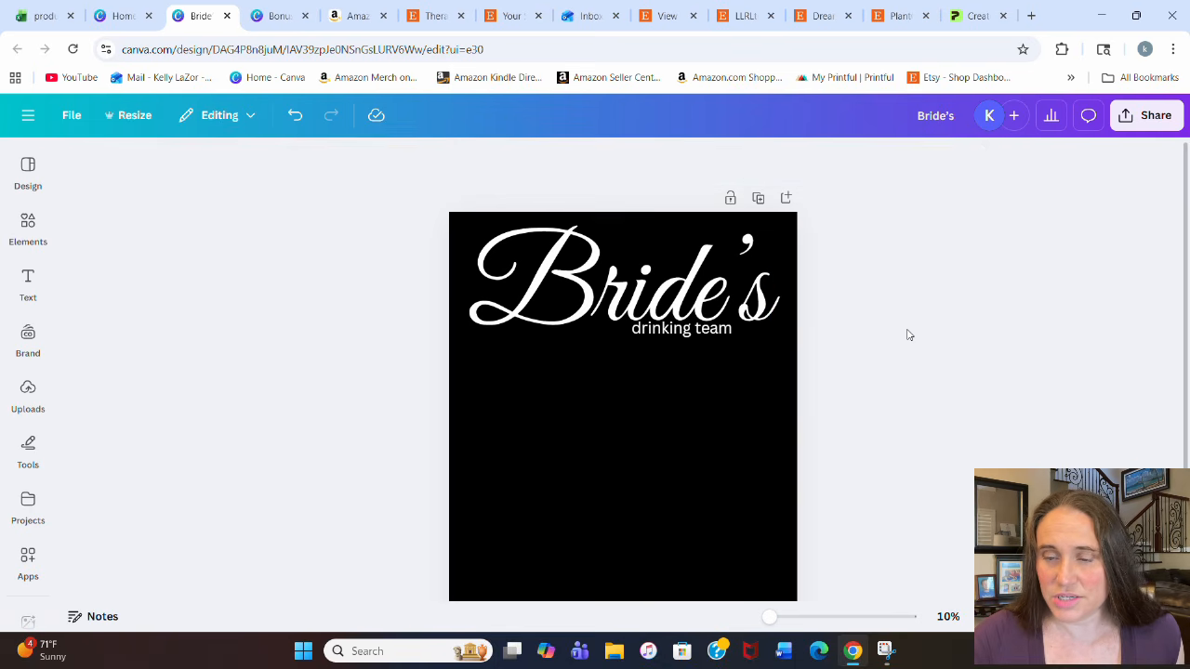
Step: Enlarge the "drinking team" text to about size 187 and convert it to uppercase
{"action": "left_click", "coordinate": [718, 335]}
{"action": "left_click_drag", "start_coordinate": [717, 337], "coordinate": [752, 389]}
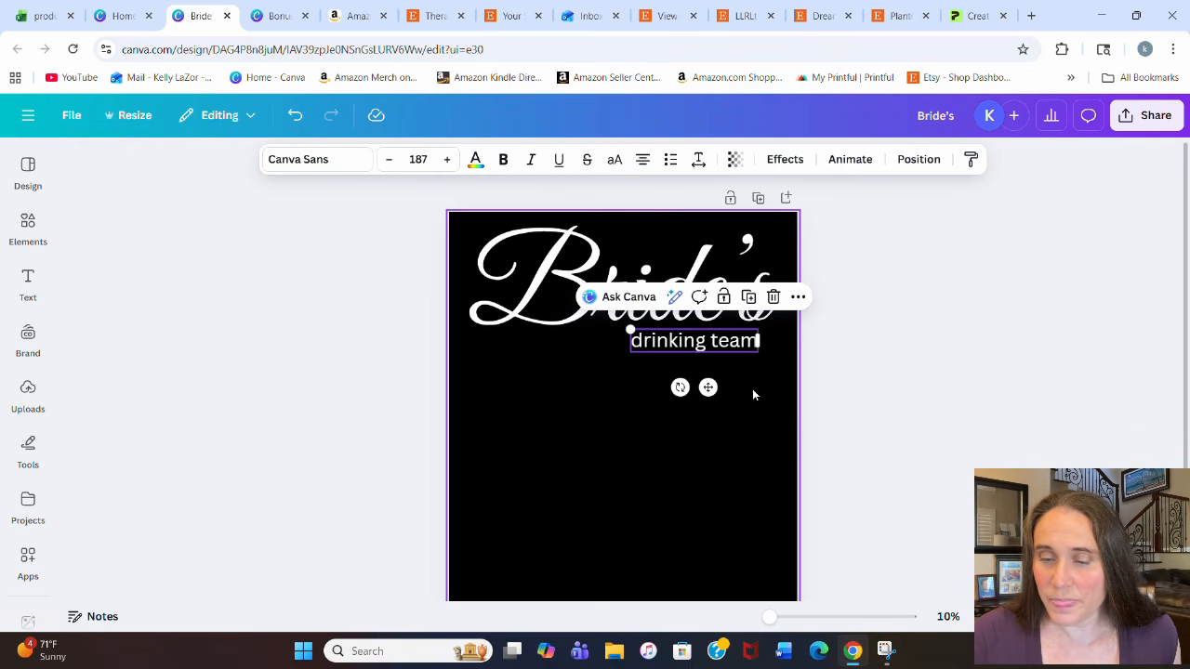
{"action": "left_click", "coordinate": [616, 161]}
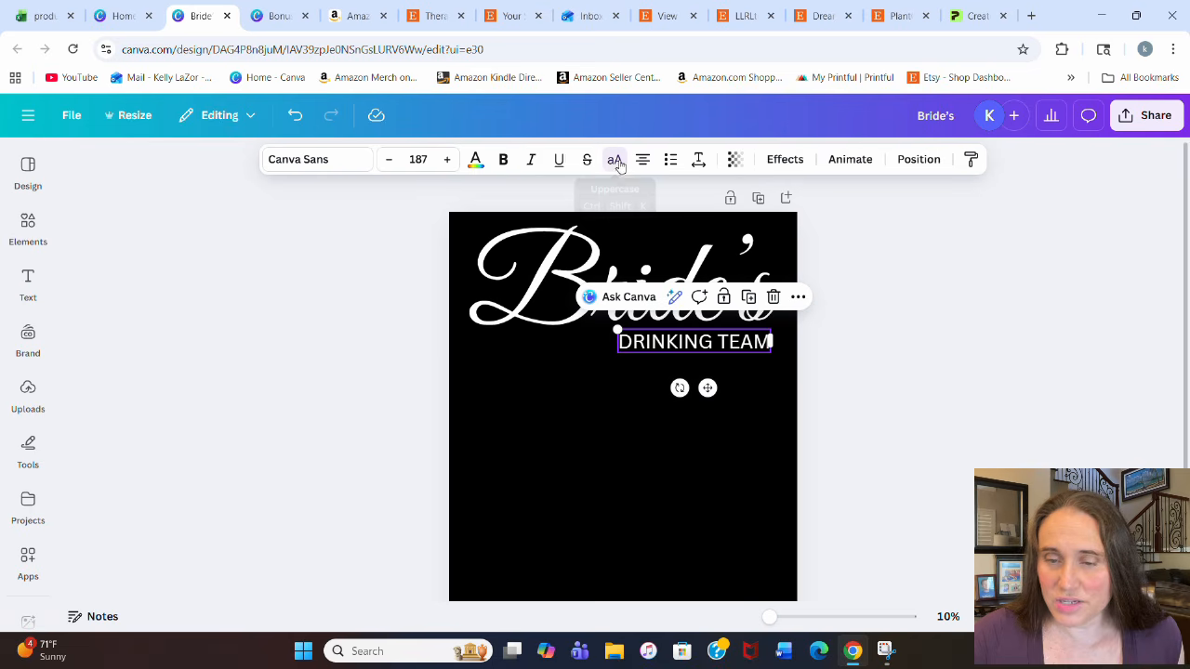
Step: Widen the letter spacing of "DRINKING TEAM" and move it so its right end lines up beneath the final "s" of "Bride's"
{"action": "left_click", "coordinate": [698, 158]}
{"action": "left_click_drag", "start_coordinate": [640, 225], "coordinate": [661, 235]}
{"action": "left_click", "coordinate": [927, 287]}
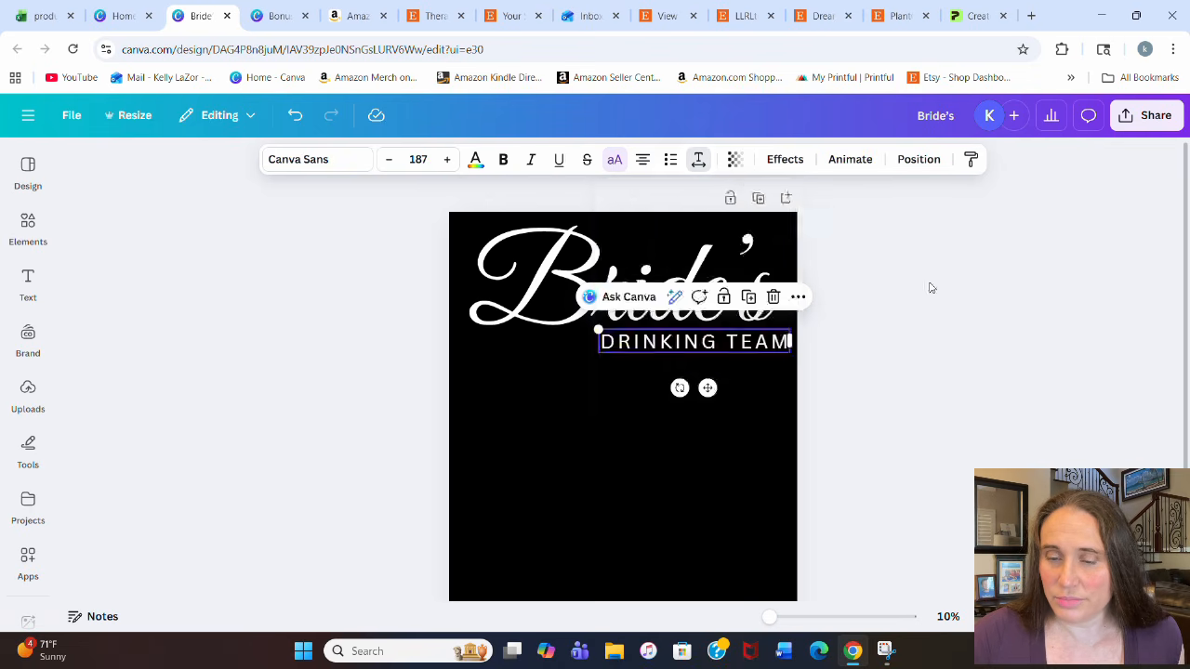
{"action": "left_click", "coordinate": [915, 291]}
{"action": "left_click", "coordinate": [684, 337]}
{"action": "left_click_drag", "start_coordinate": [684, 337], "coordinate": [681, 334]}
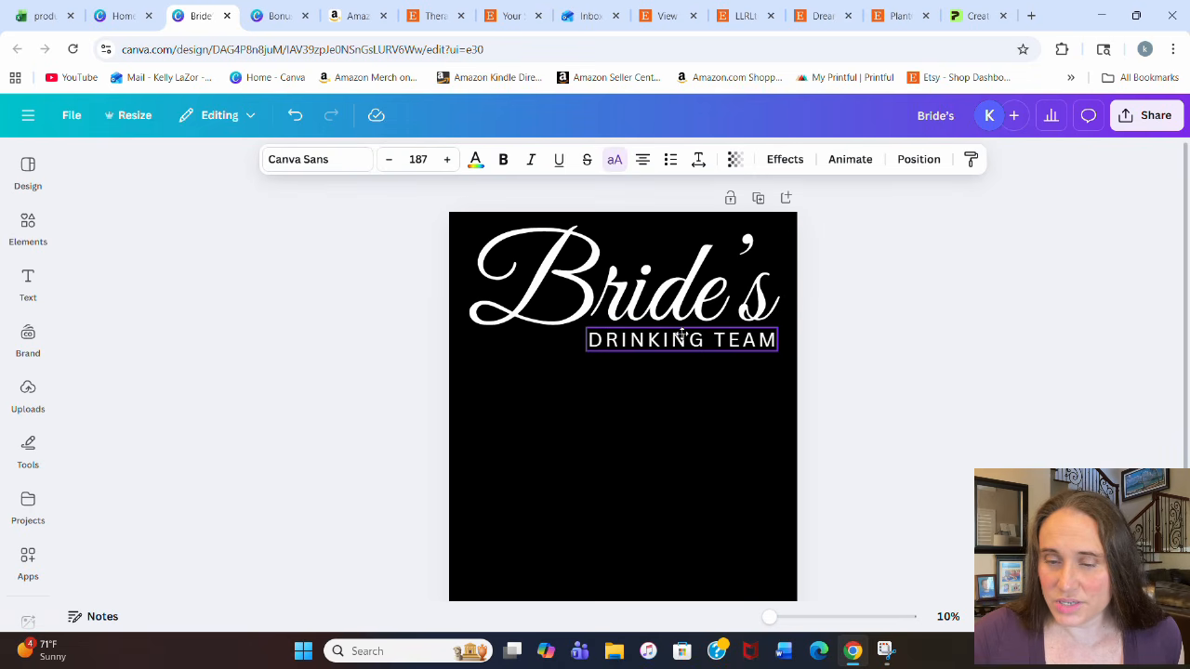
{"action": "left_click", "coordinate": [622, 417]}
{"action": "left_click", "coordinate": [1129, 358]}
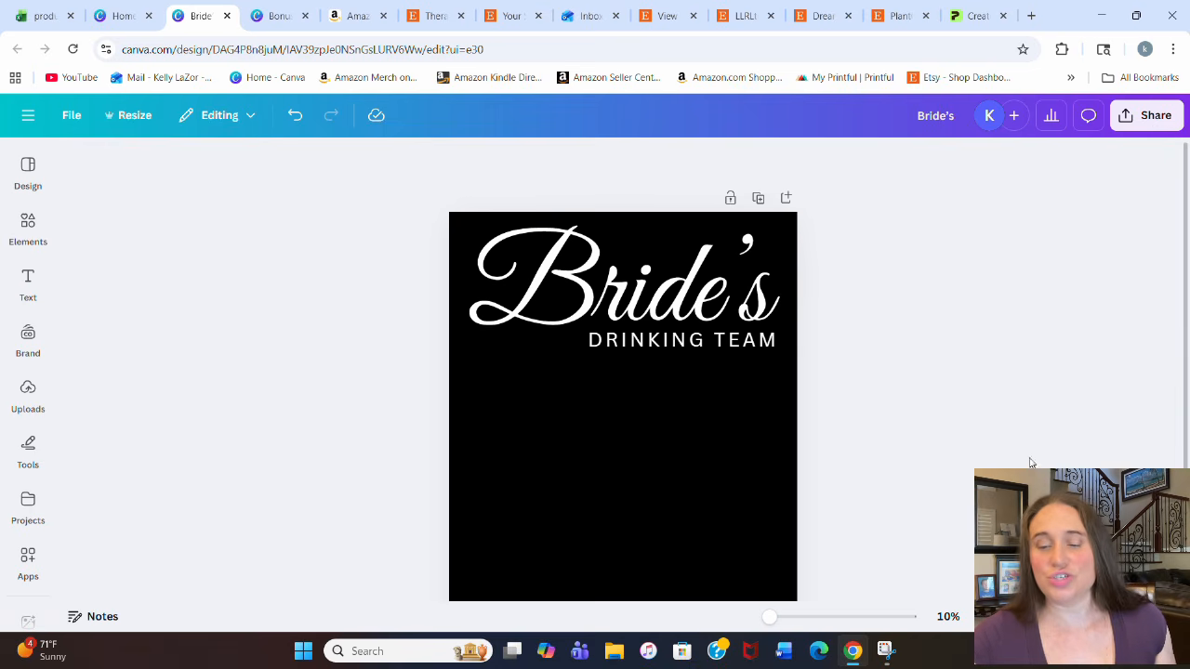
Step: Nudge the "DRINKING TEAM" text slightly up and to the left, closer beneath "Bride's"
{"action": "left_click", "coordinate": [743, 356]}
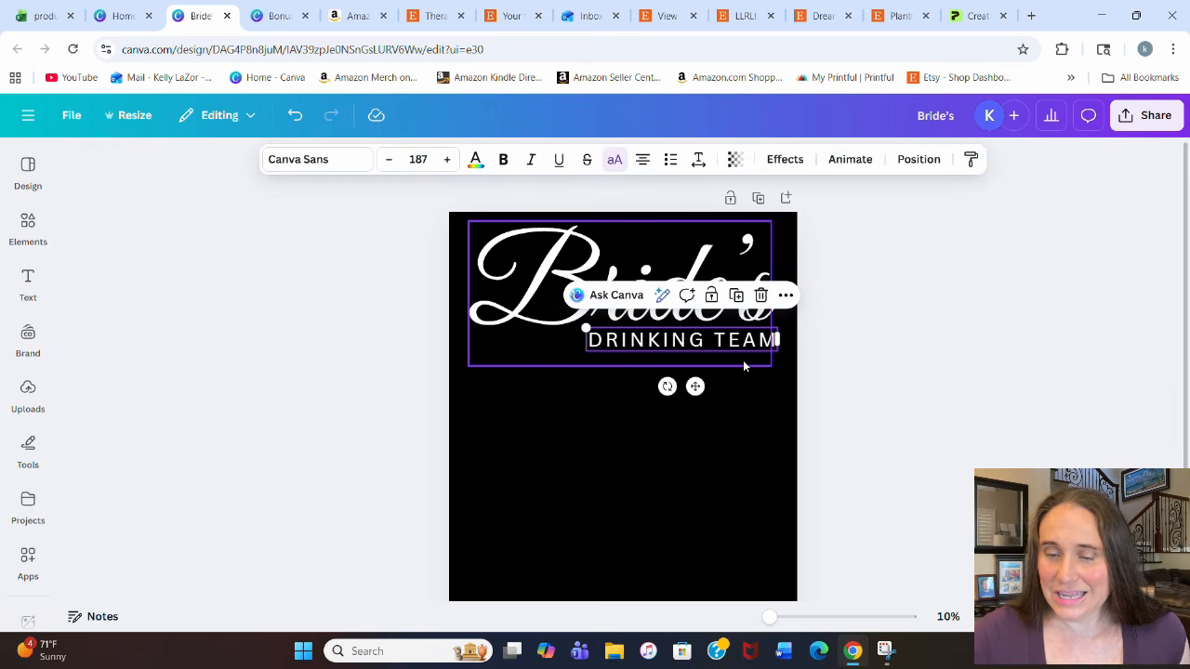
{"action": "key", "text": "Up"}
{"action": "key", "text": "Up"}
{"action": "key", "text": "Up"}
{"action": "key", "text": "Up"}
{"action": "key", "text": "Up"}
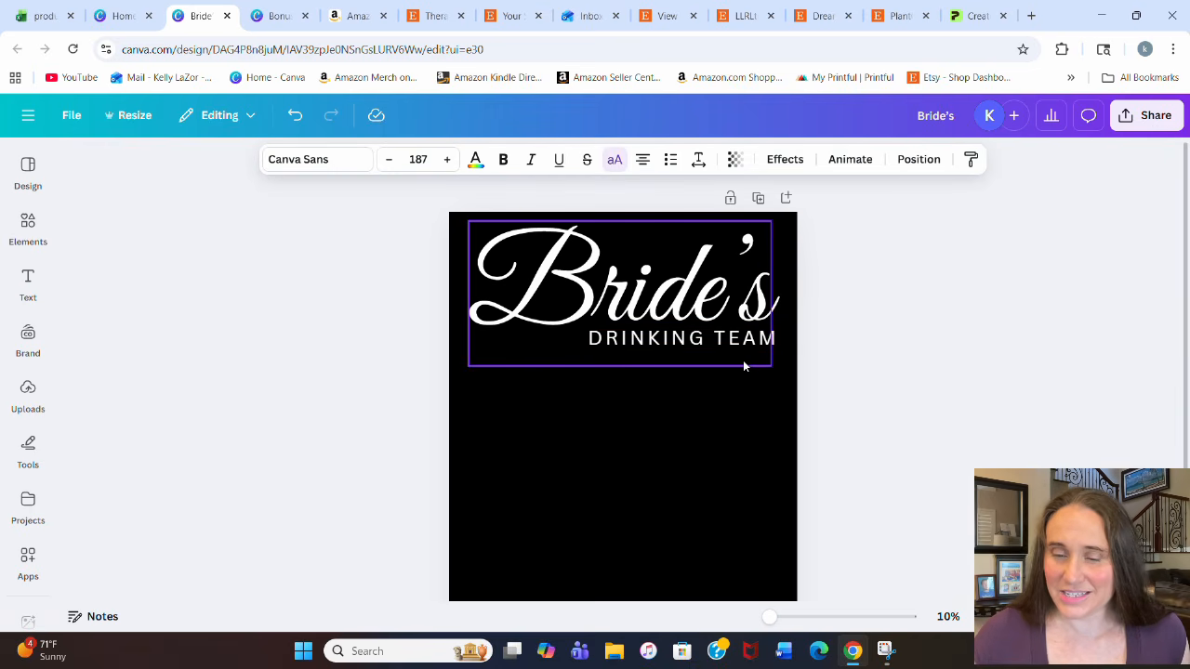
{"action": "key", "text": "Left"}
{"action": "key", "text": "Left"}
{"action": "key", "text": "Left"}
{"action": "key", "text": "Left"}
{"action": "key", "text": "Left"}
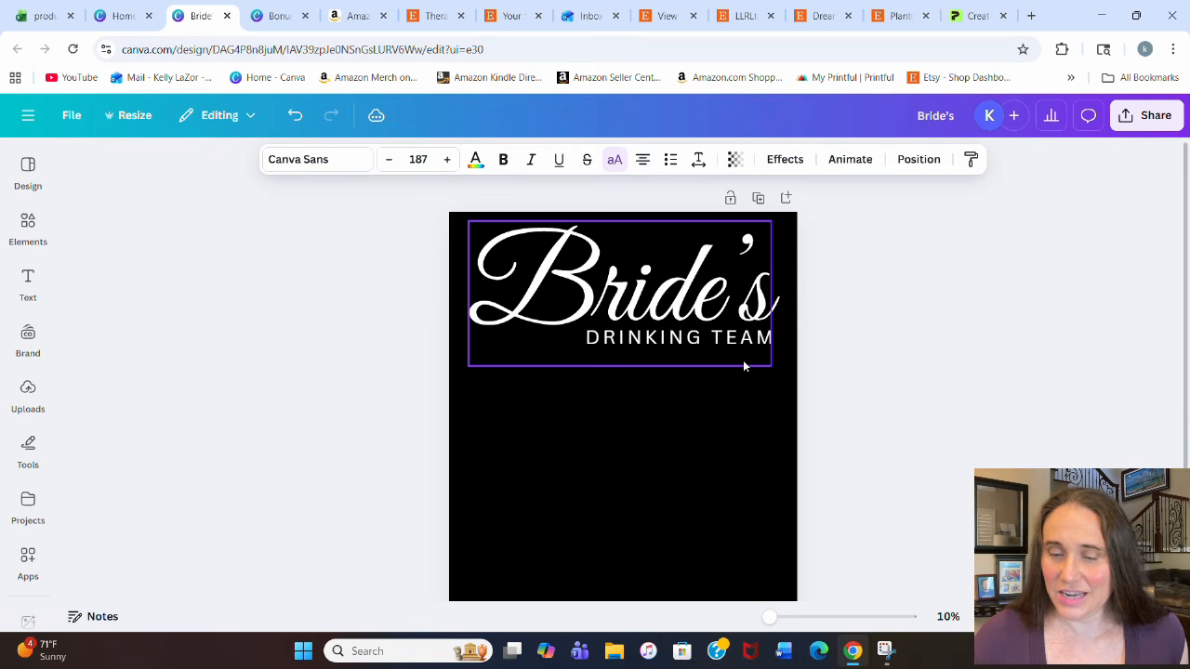
{"action": "left_click", "coordinate": [923, 370]}
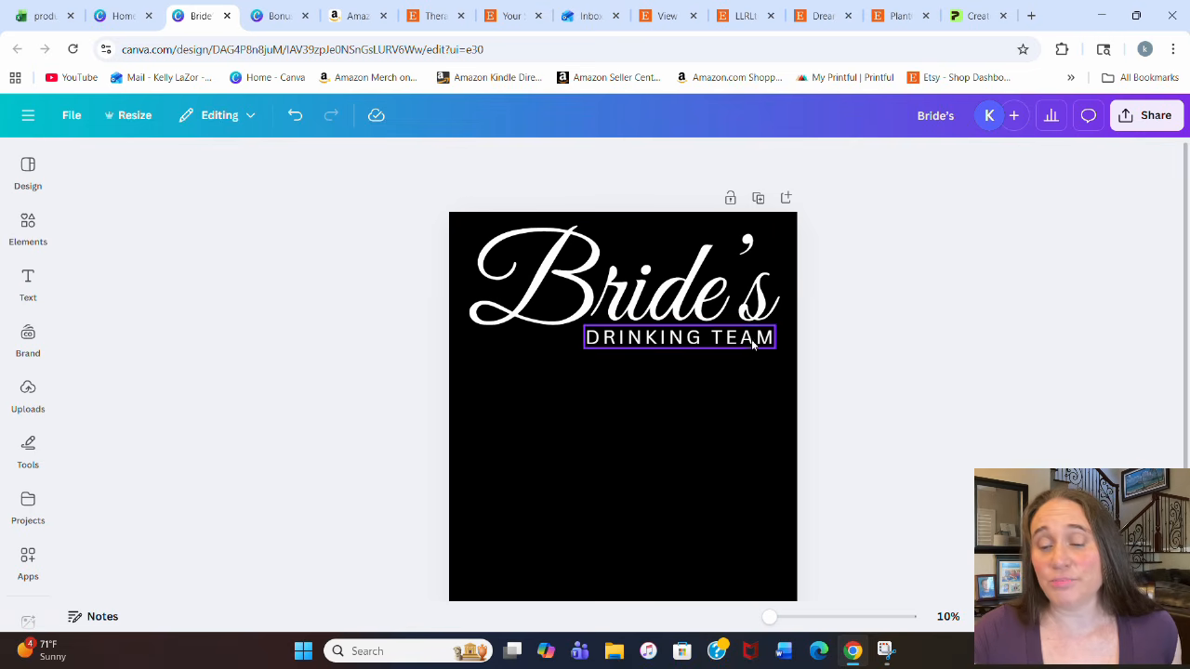
Step: Open Trademarkia's free trademark search in a new browser tab and search for "bride's drinking team"
{"action": "left_click", "coordinate": [1030, 16]}
{"action": "left_click", "coordinate": [563, 314]}
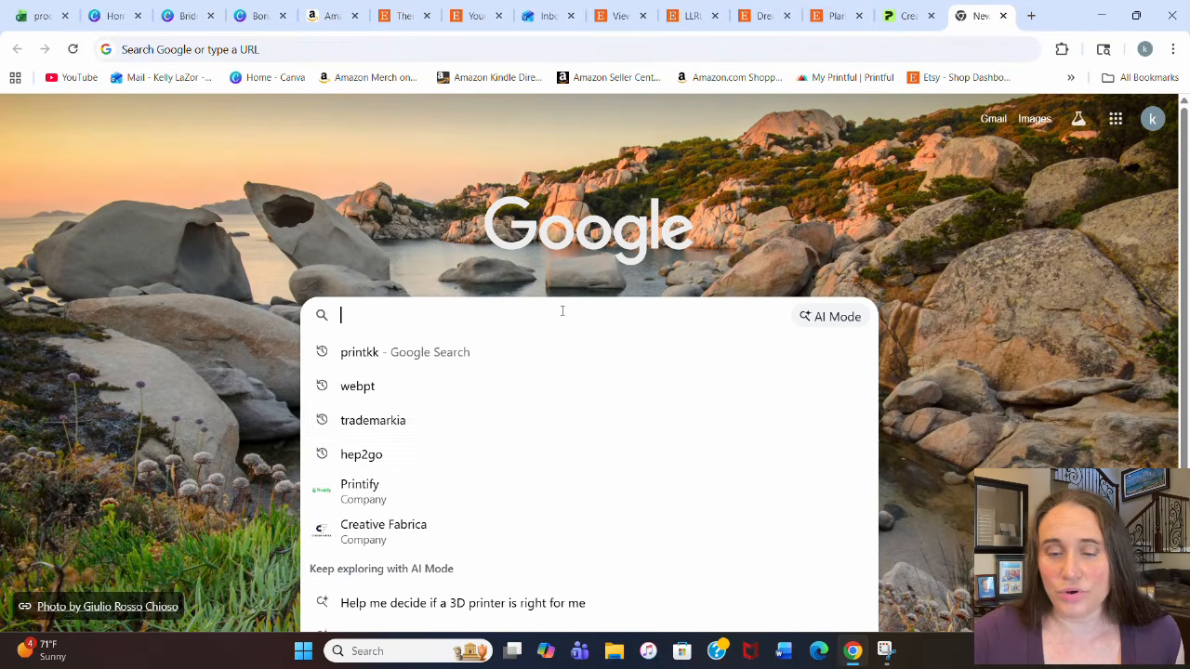
{"action": "left_click", "coordinate": [420, 418]}
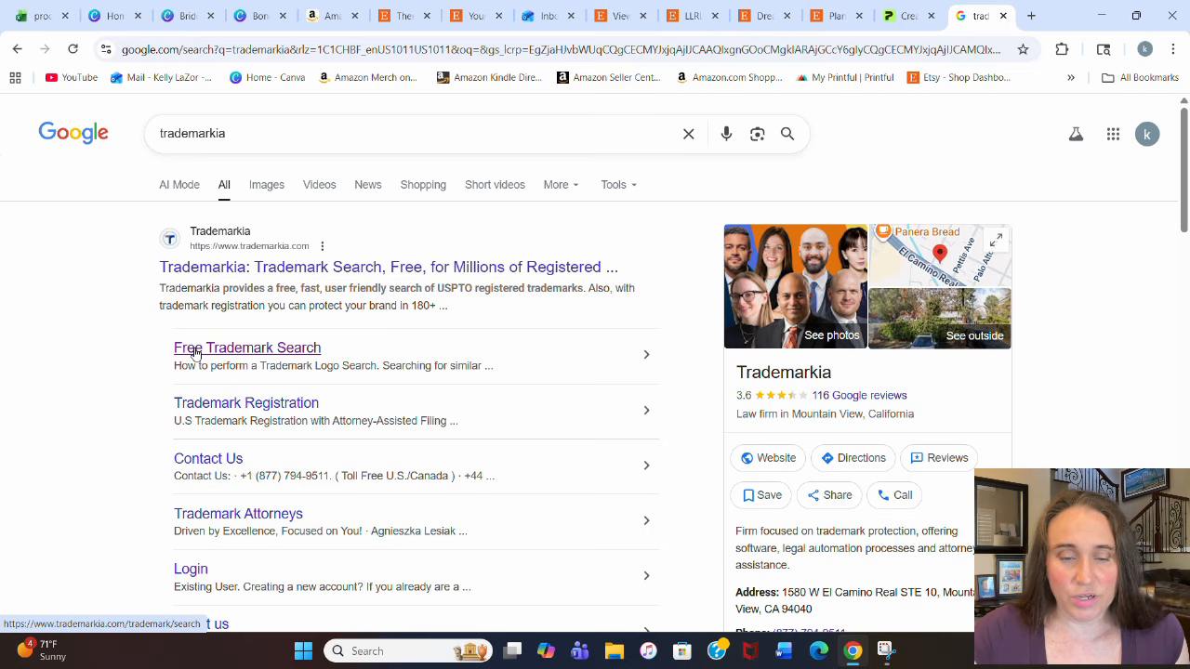
{"action": "left_click", "coordinate": [447, 482]}
{"action": "type", "text": "bride's drinking team"}
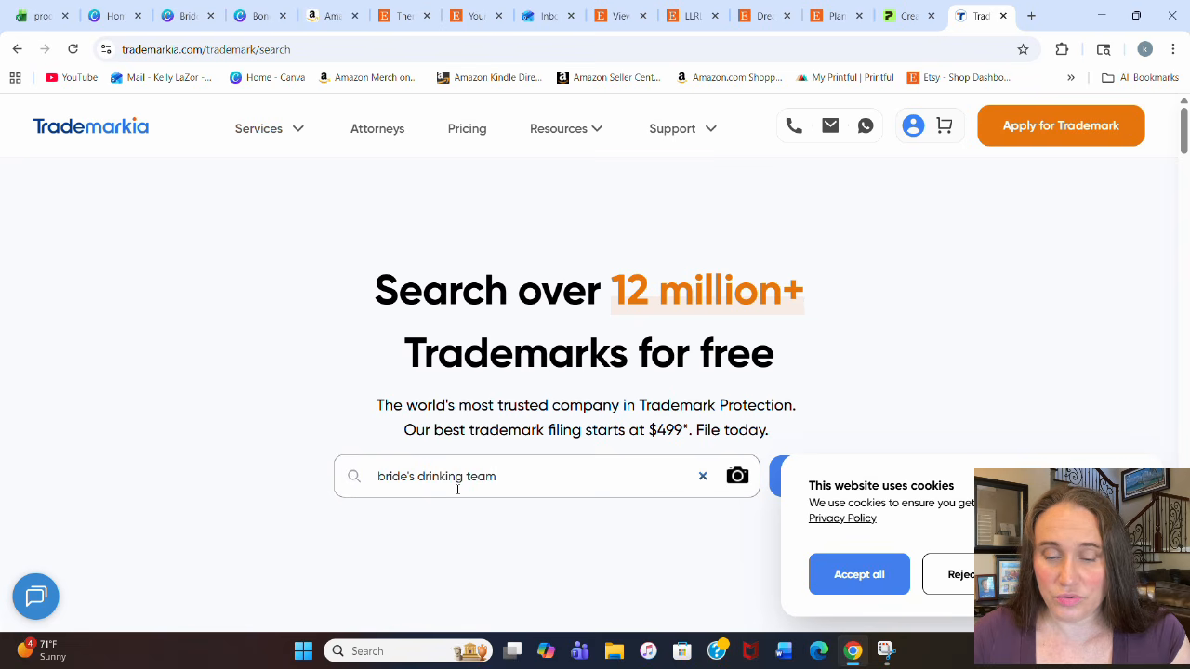
{"action": "key", "text": "Return"}
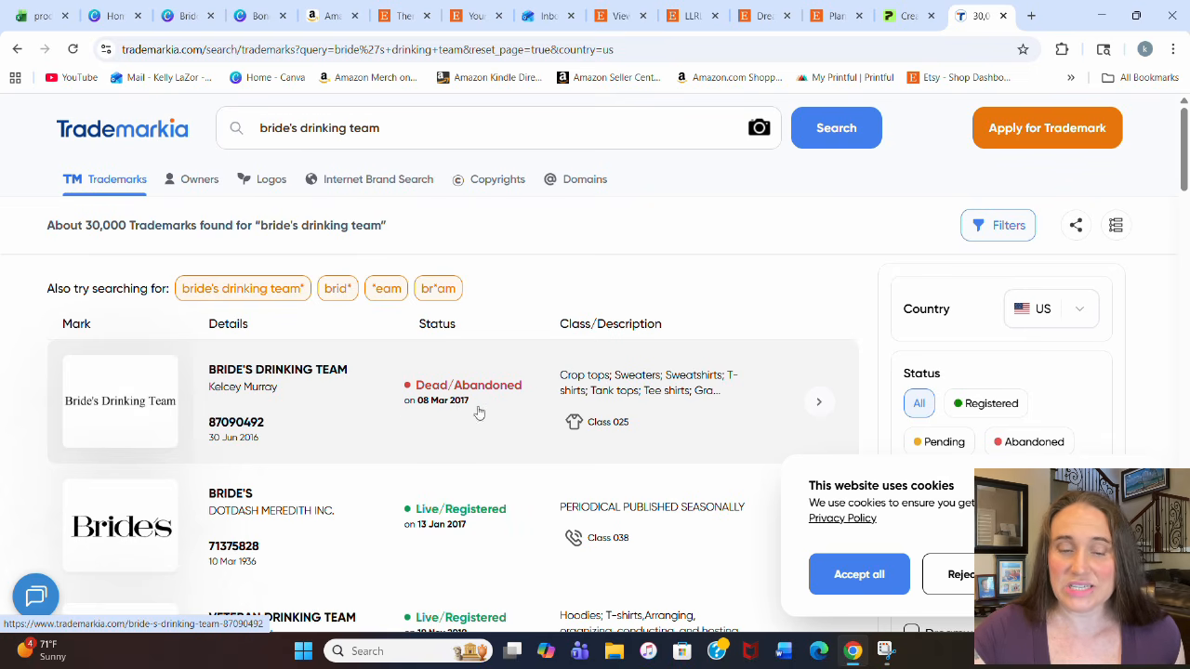
Step: Examine the status and classes of the listed trademarks for conflicts with the phrase, and close Trademarkia to return to the Canva design
{"action": "scroll", "coordinate": [316, 372], "scroll_direction": "down", "scroll_amount": 1}
{"action": "scroll", "coordinate": [318, 362], "scroll_direction": "down", "scroll_amount": 3}
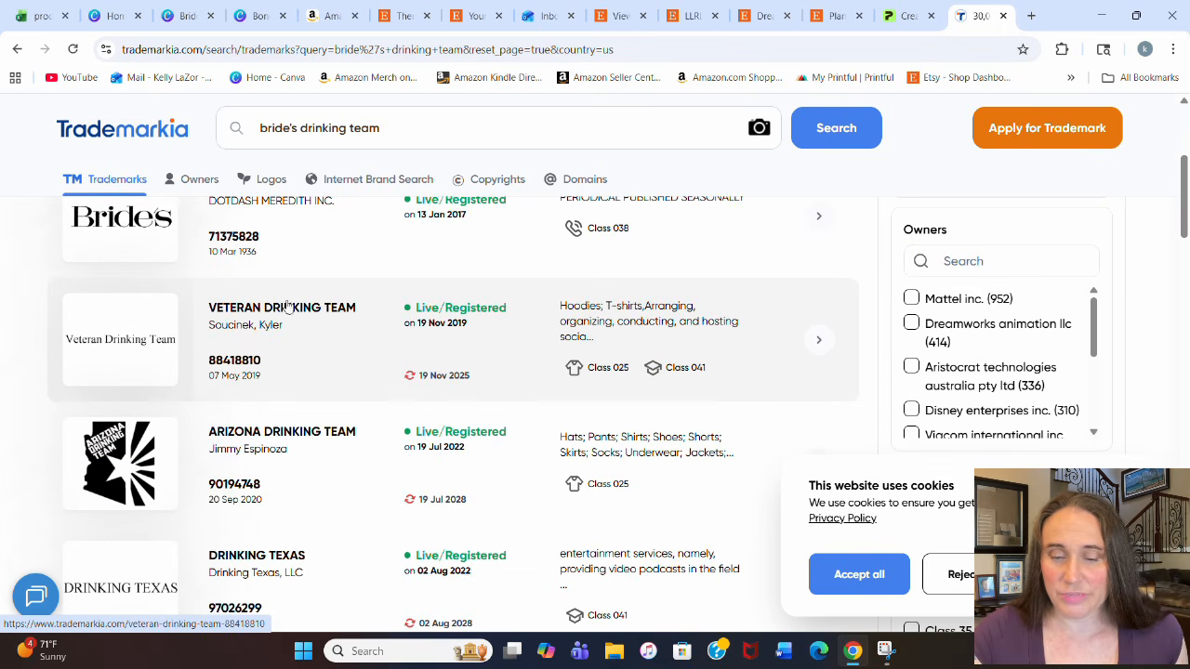
{"action": "scroll", "coordinate": [474, 340], "scroll_direction": "down", "scroll_amount": 1}
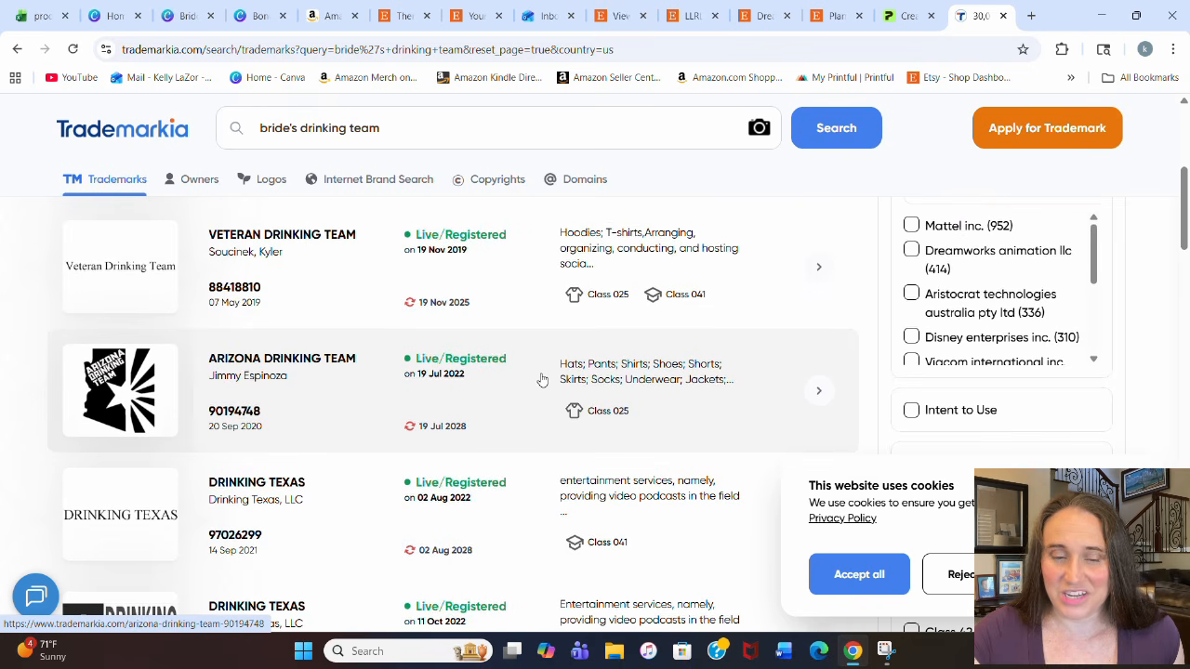
{"action": "scroll", "coordinate": [421, 371], "scroll_direction": "up", "scroll_amount": 3}
{"action": "scroll", "coordinate": [421, 372], "scroll_direction": "up", "scroll_amount": 2}
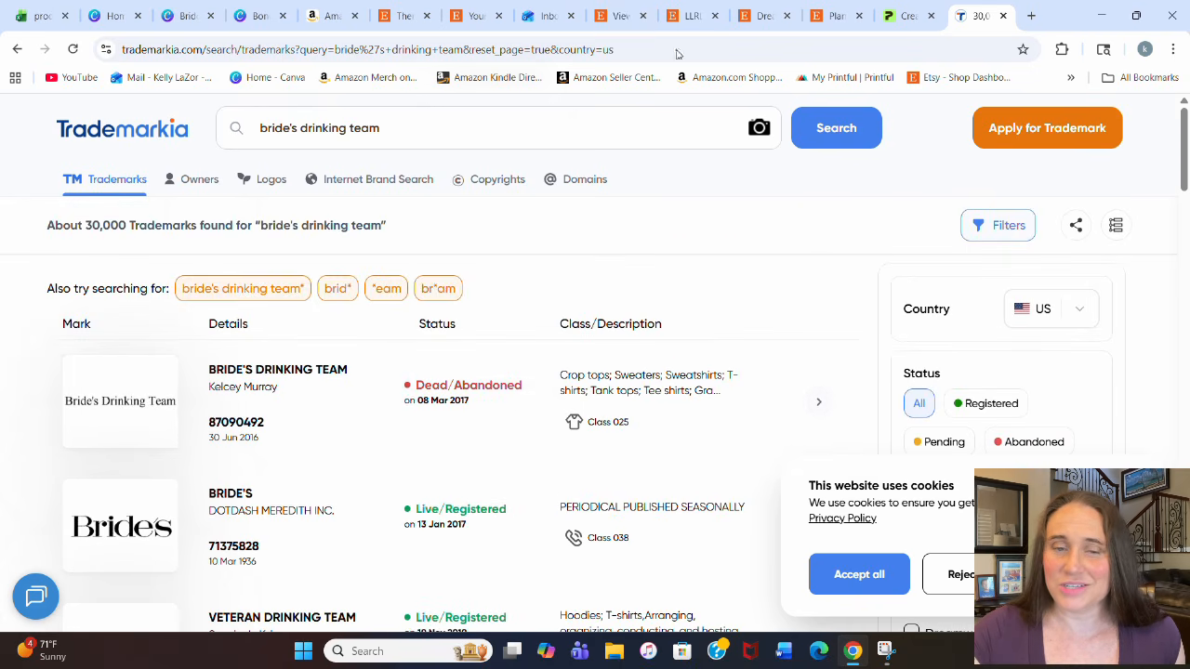
{"action": "left_click", "coordinate": [1002, 15]}
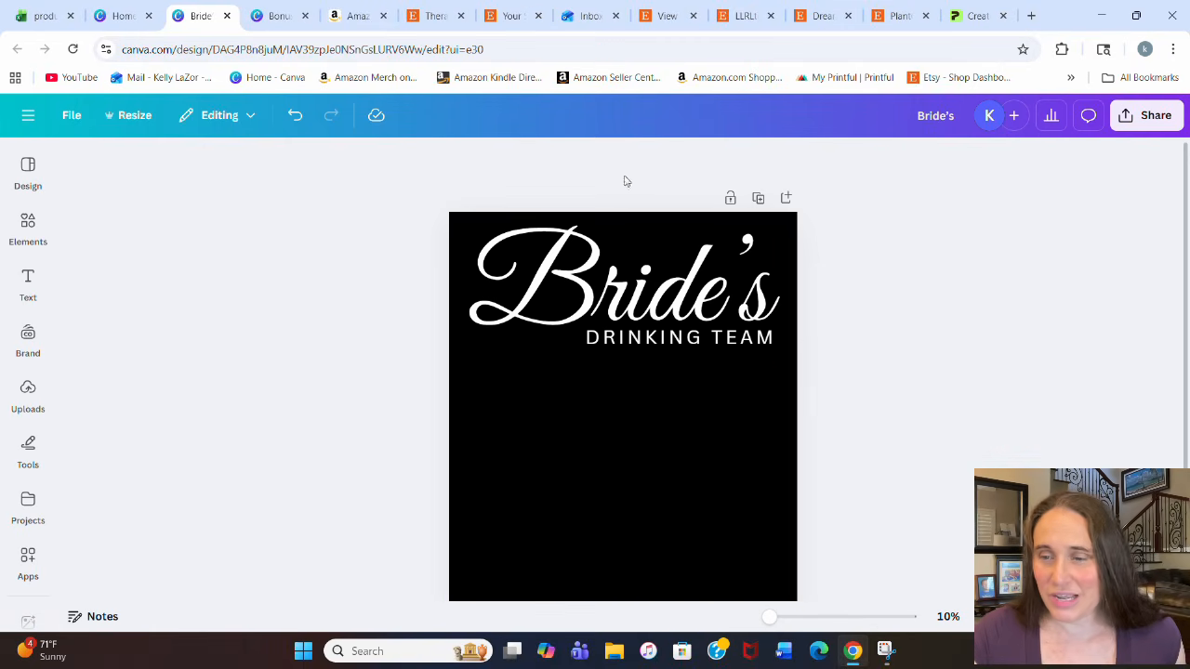
Step: Download the design as a PNG at 4,500 × 5,400 px with a transparent background
{"action": "left_click", "coordinate": [1136, 119]}
{"action": "left_click", "coordinate": [907, 436]}
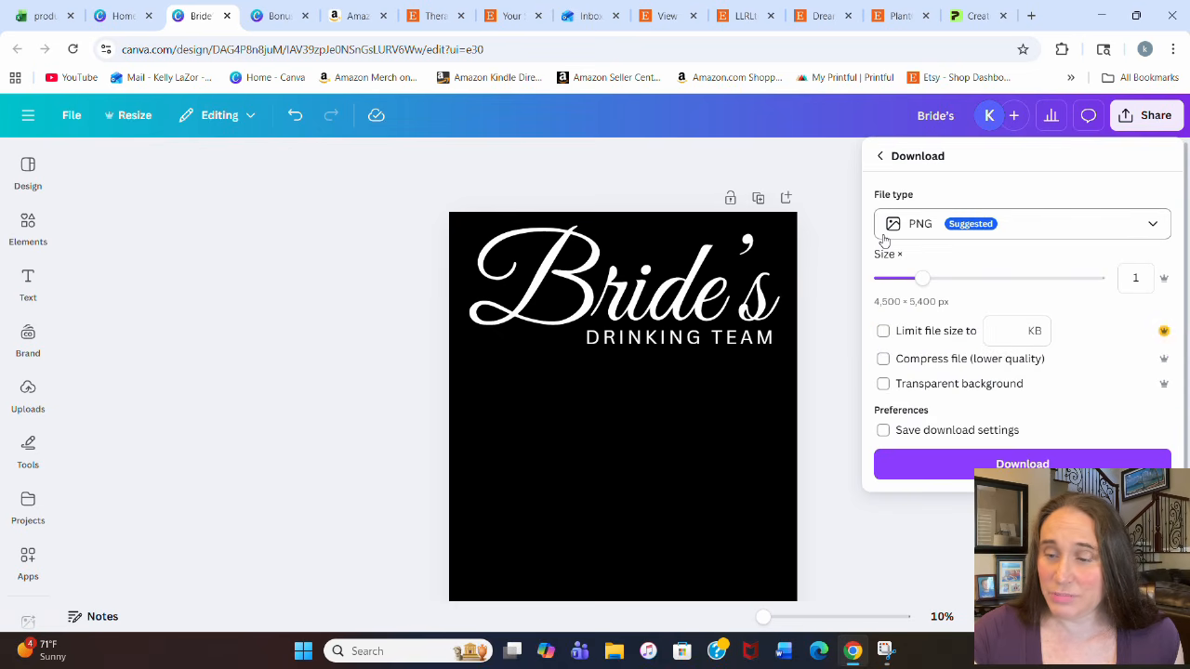
{"action": "left_click", "coordinate": [911, 383]}
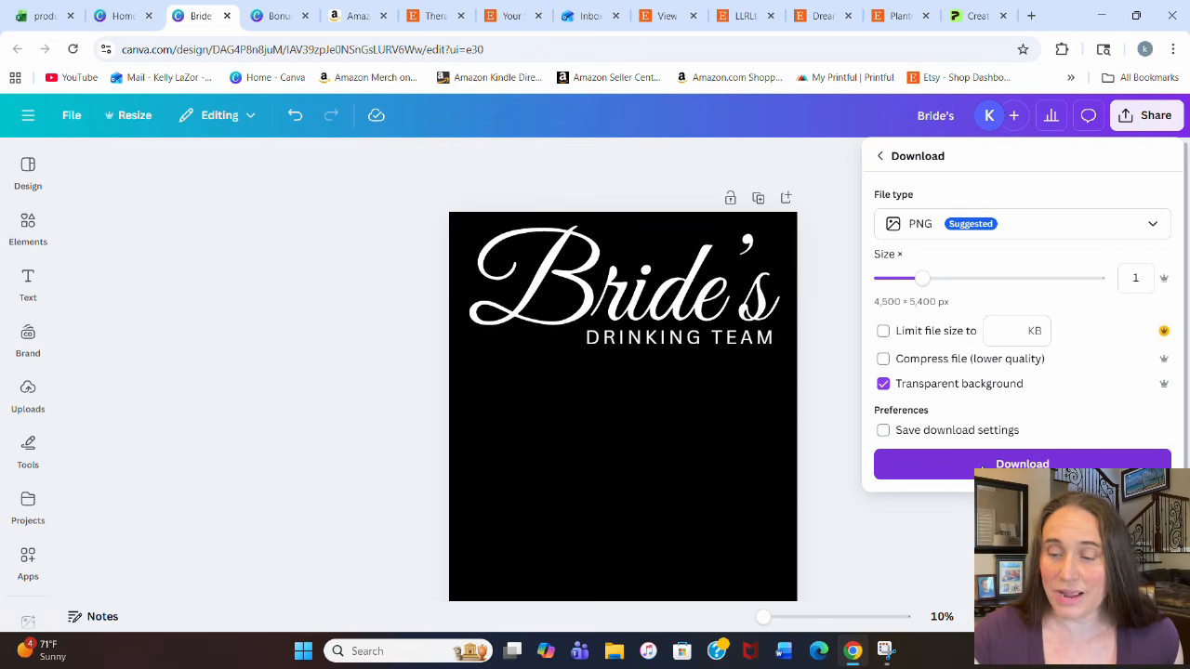
{"action": "left_click", "coordinate": [980, 467]}
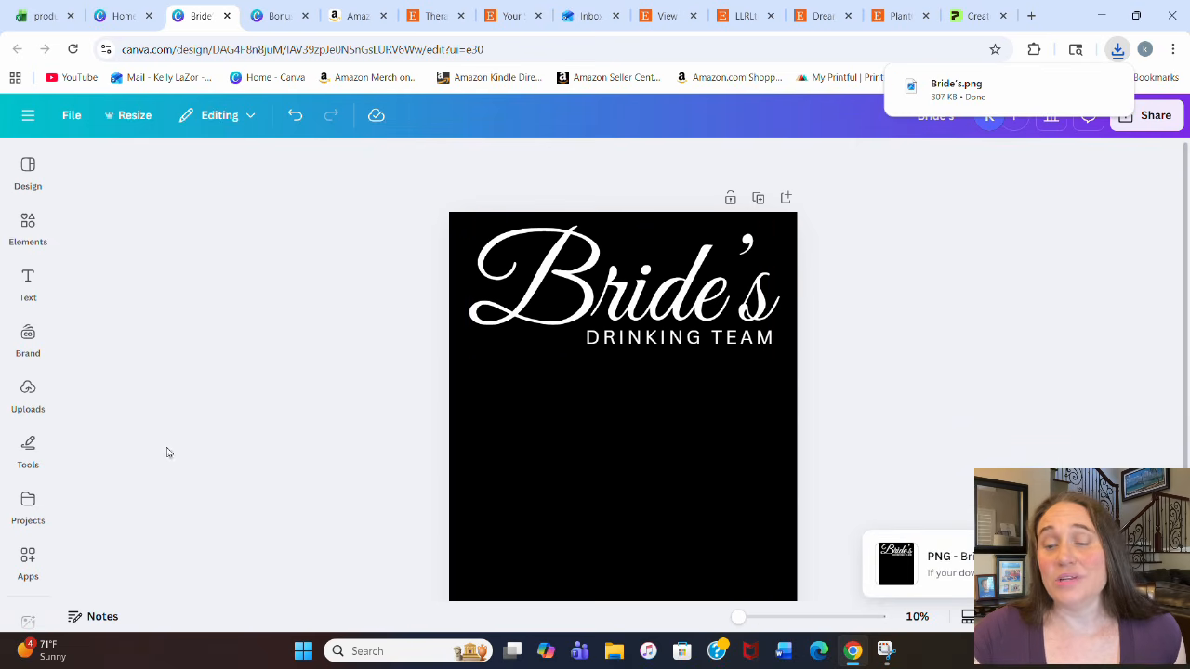
Step: Upload Bride's.png from the Downloads folder to the Canva uploads, and close the design's browser tab
{"action": "left_click", "coordinate": [27, 395]}
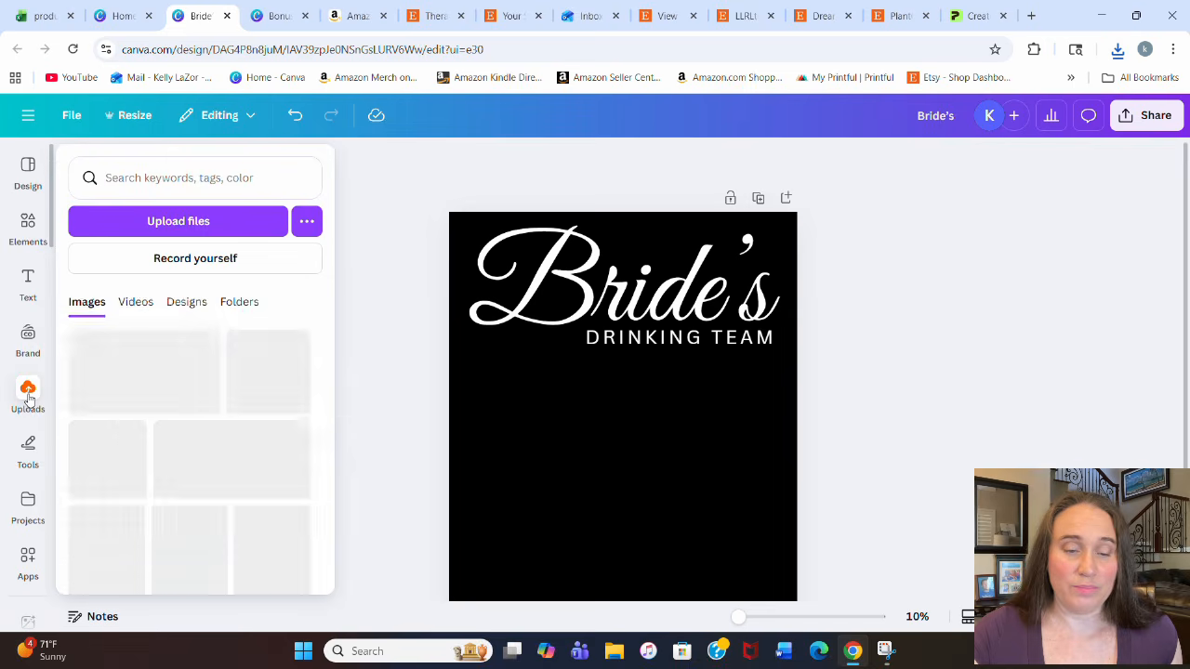
{"action": "left_click", "coordinate": [140, 215]}
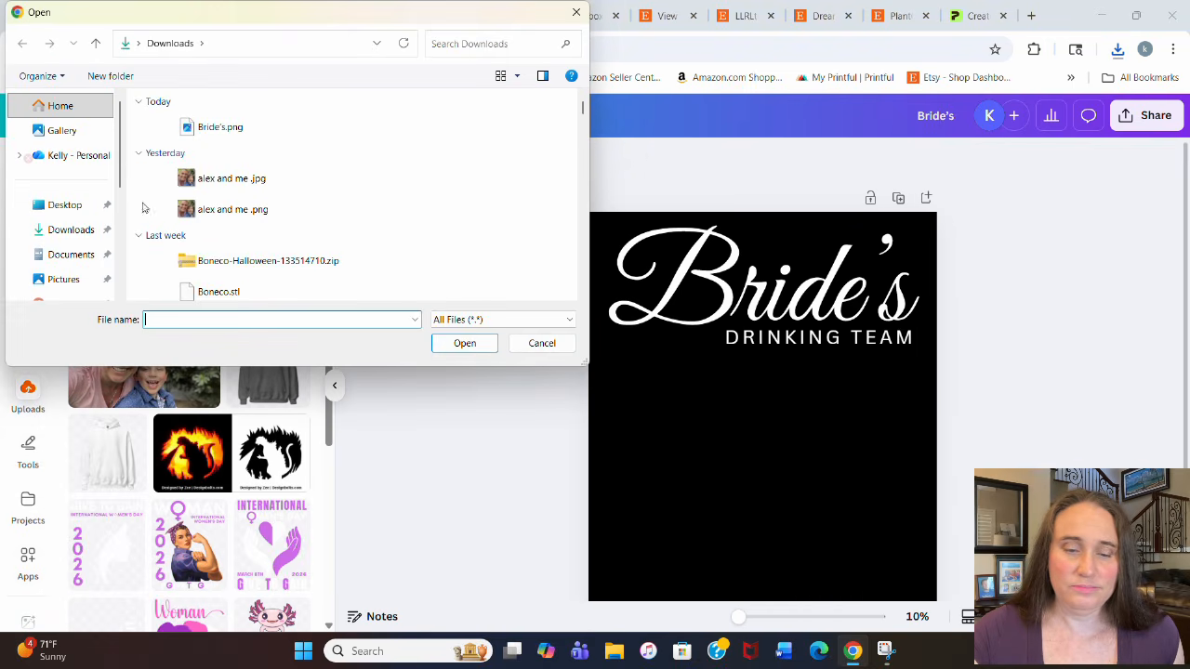
{"action": "left_click", "coordinate": [83, 237]}
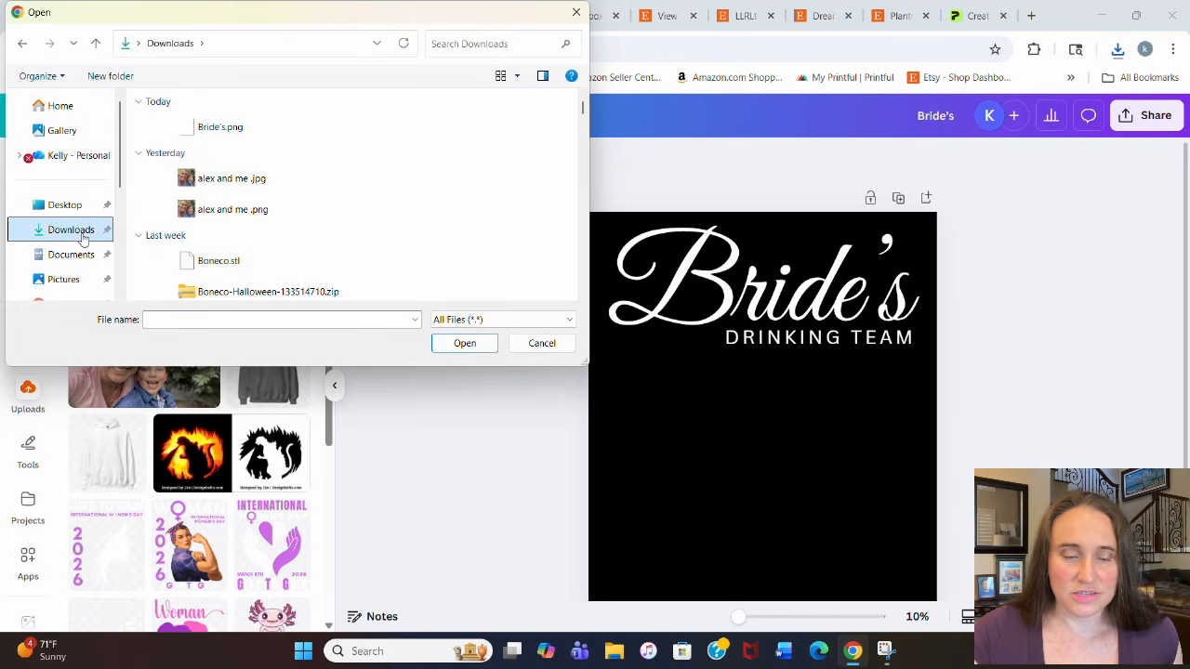
{"action": "left_click", "coordinate": [176, 128]}
{"action": "left_click", "coordinate": [464, 343]}
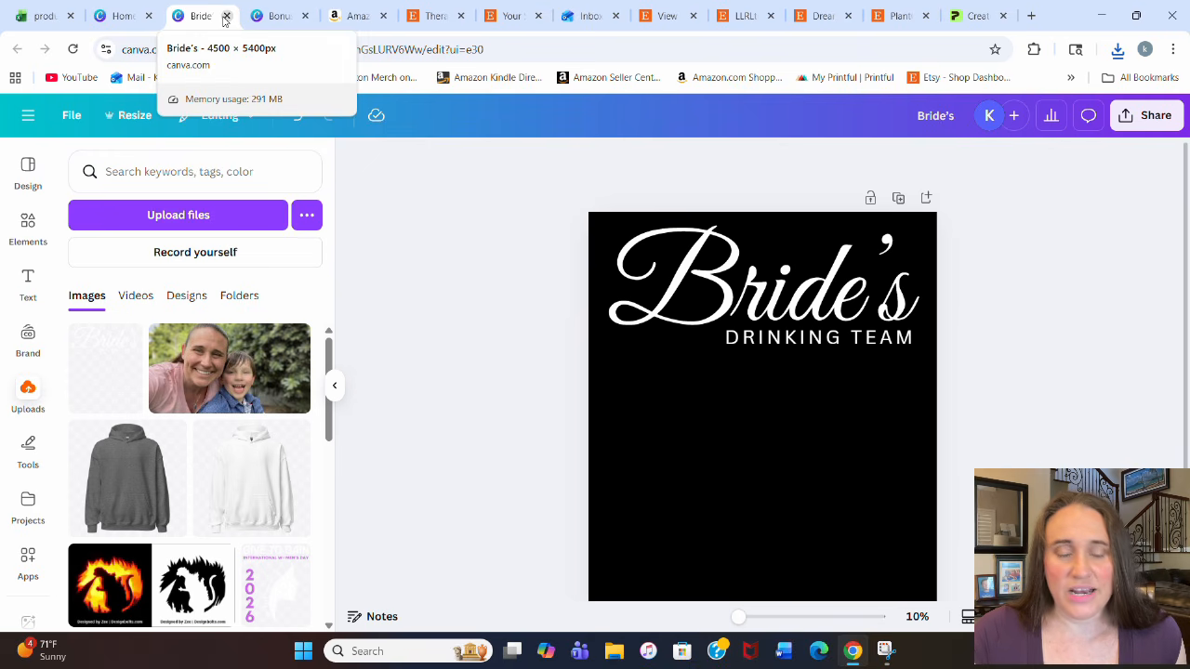
{"action": "left_click", "coordinate": [225, 19]}
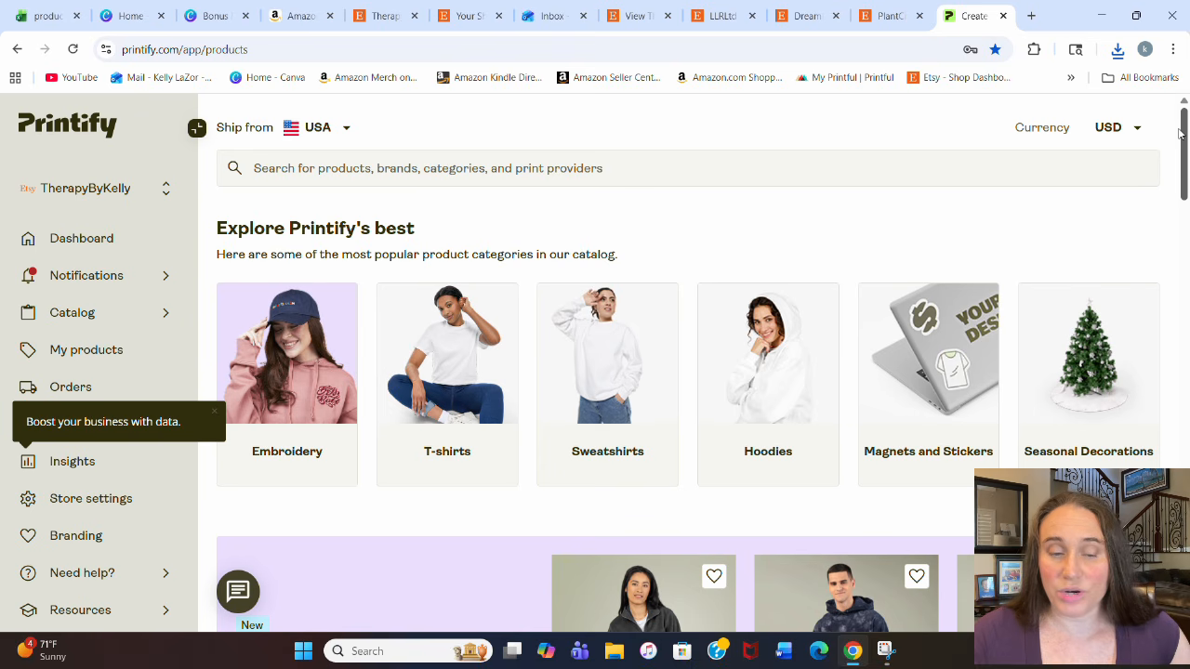
Step: Switch to Printify and show the T-shirts category of Women's Clothing in the product catalog
{"action": "left_click", "coordinate": [72, 316]}
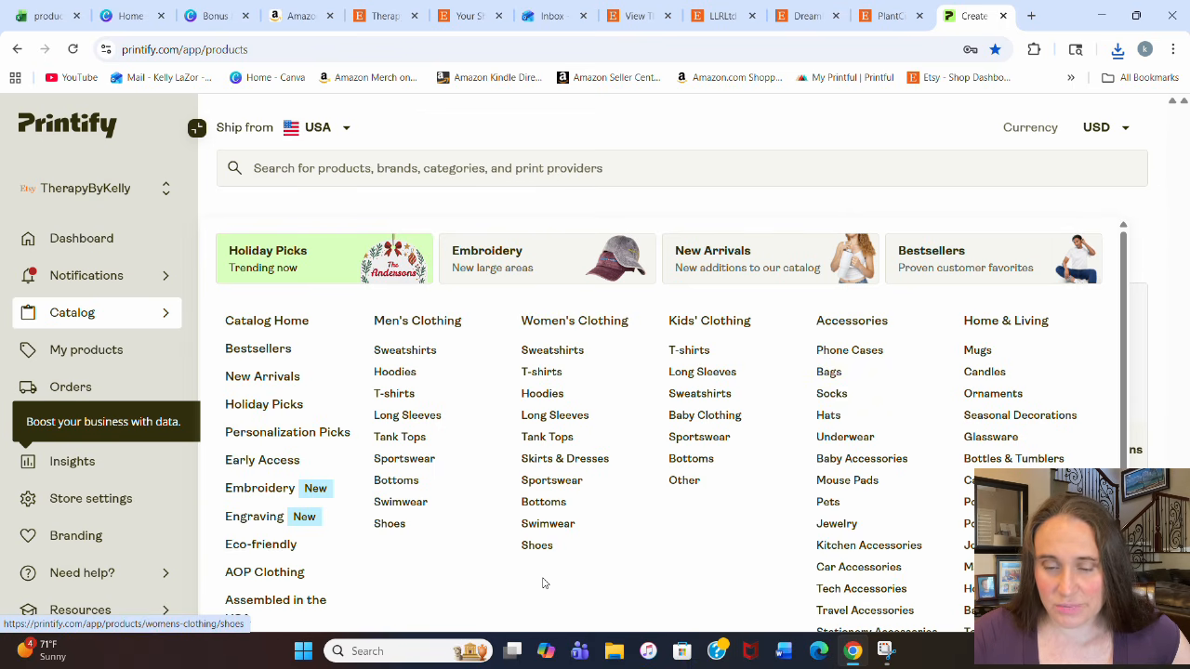
{"action": "left_click", "coordinate": [525, 373]}
{"action": "scroll", "coordinate": [688, 209], "scroll_direction": "down", "scroll_amount": 3}
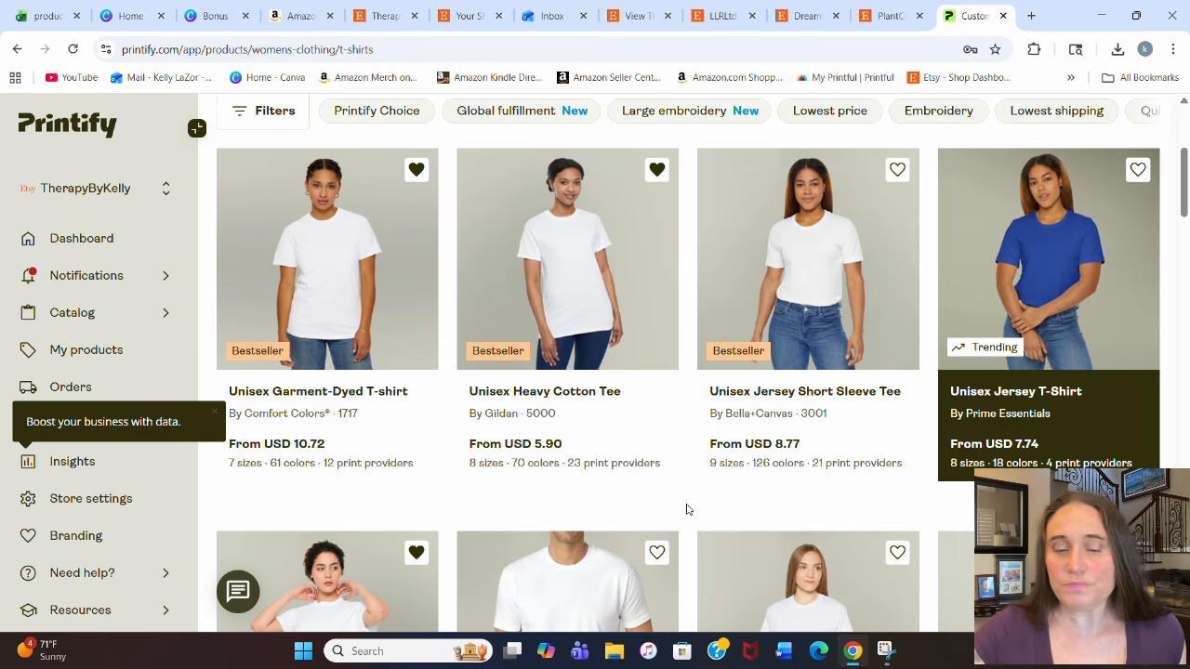
Step: Compare the brands, prices, colors and print providers of the T-shirts in the women's catalog
{"action": "scroll", "coordinate": [509, 344], "scroll_direction": "down", "scroll_amount": 2}
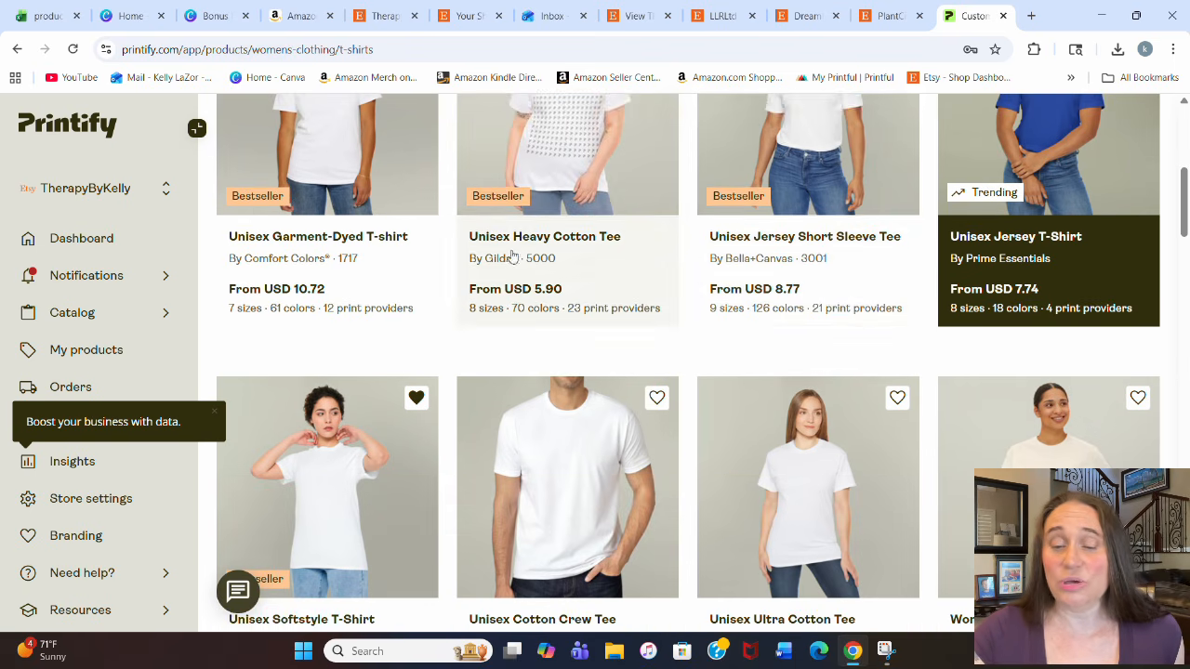
{"action": "scroll", "coordinate": [849, 257], "scroll_direction": "down", "scroll_amount": 3}
{"action": "scroll", "coordinate": [851, 197], "scroll_direction": "down", "scroll_amount": 5}
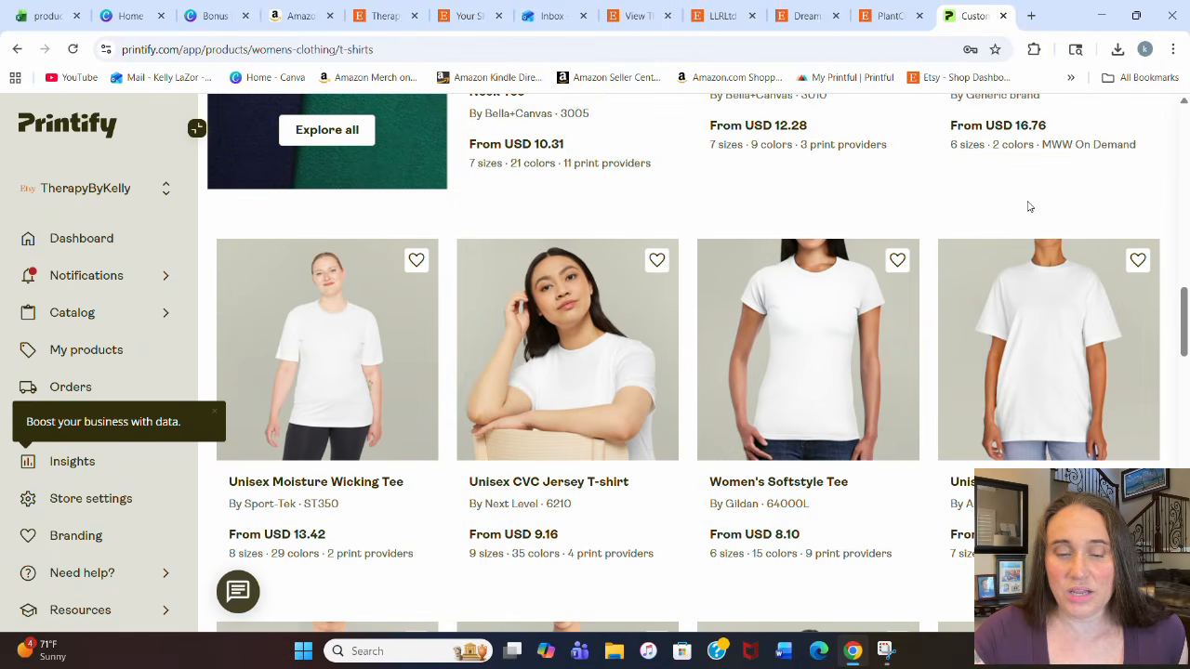
{"action": "scroll", "coordinate": [906, 176], "scroll_direction": "down", "scroll_amount": 6}
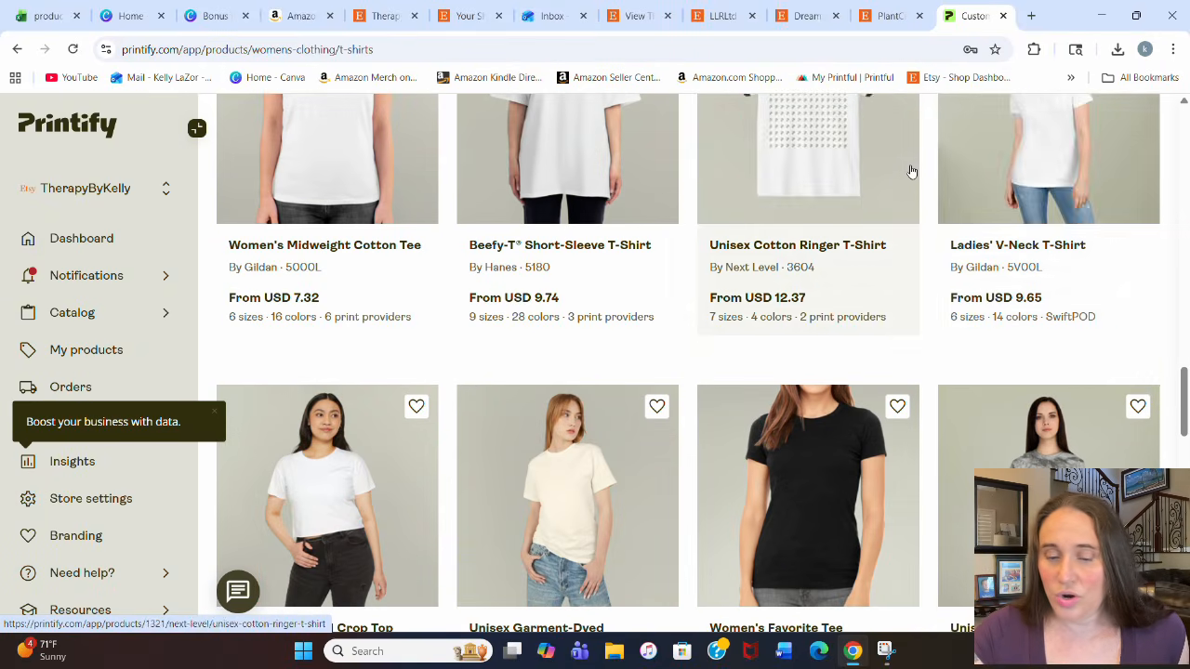
{"action": "scroll", "coordinate": [839, 202], "scroll_direction": "down", "scroll_amount": 3}
{"action": "scroll", "coordinate": [865, 218], "scroll_direction": "down", "scroll_amount": 4}
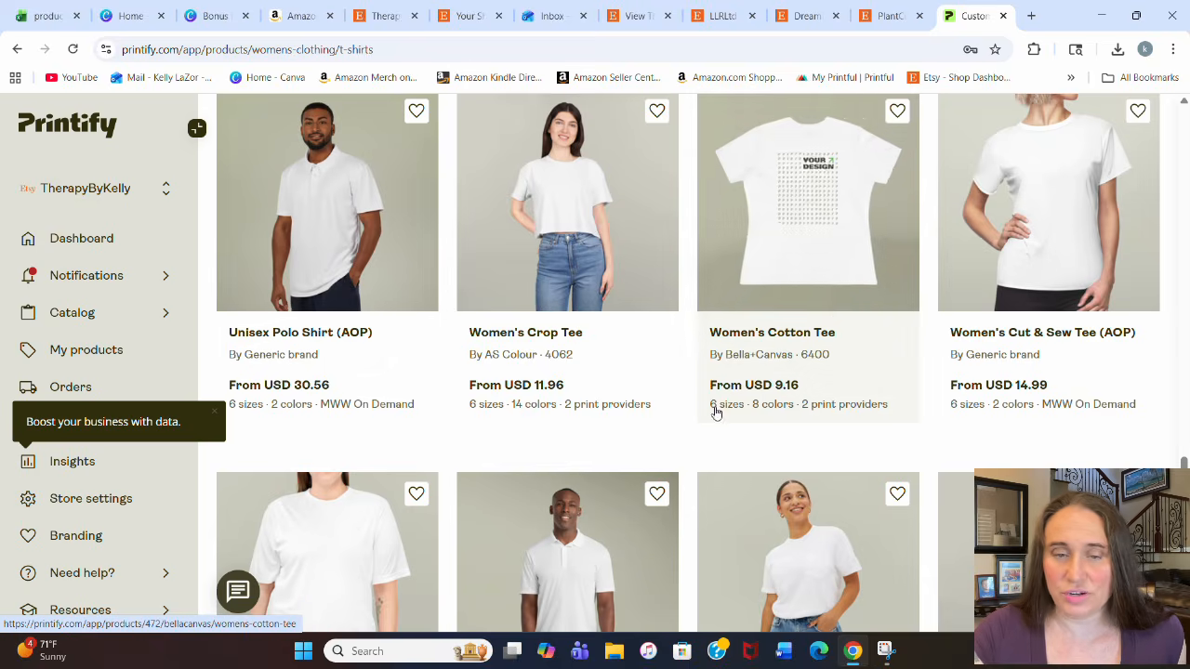
{"action": "scroll", "coordinate": [929, 307], "scroll_direction": "down", "scroll_amount": 3}
{"action": "scroll", "coordinate": [935, 284], "scroll_direction": "up", "scroll_amount": 8}
{"action": "scroll", "coordinate": [935, 287], "scroll_direction": "up", "scroll_amount": 10}
{"action": "scroll", "coordinate": [883, 396], "scroll_direction": "up", "scroll_amount": 3}
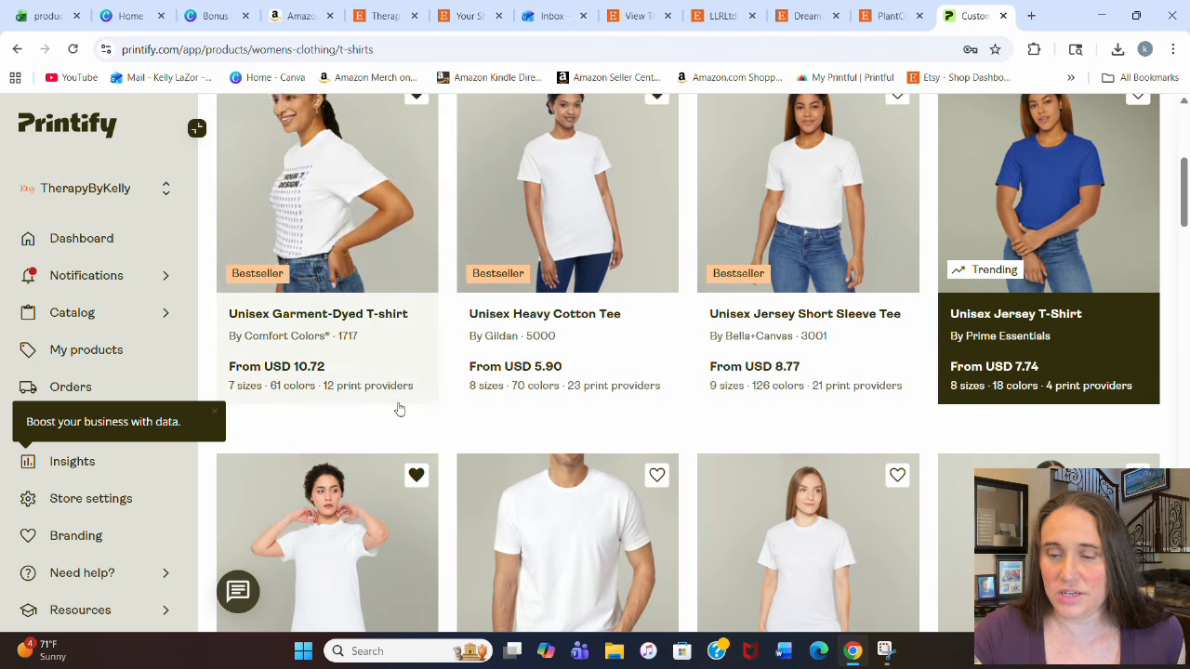
{"action": "scroll", "coordinate": [744, 371], "scroll_direction": "up", "scroll_amount": 2}
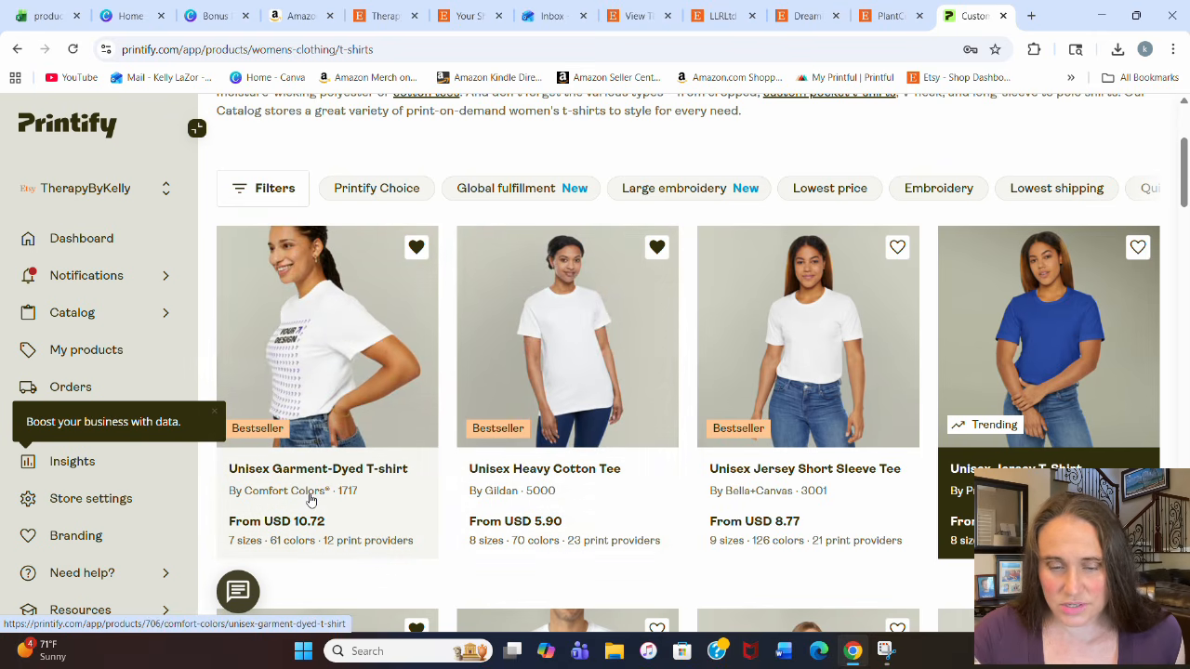
Step: Find and open the Gildan 64000 Unisex Softstyle T-Shirt, and review its product details and fulfillment options
{"action": "scroll", "coordinate": [608, 404], "scroll_direction": "down", "scroll_amount": 5}
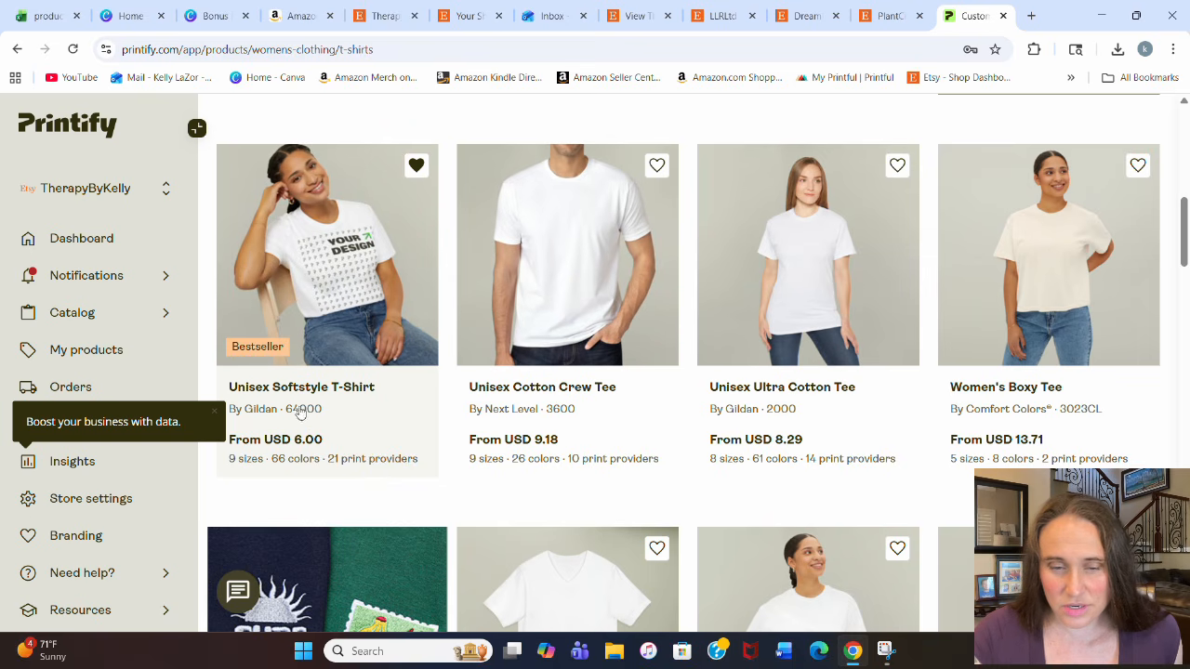
{"action": "left_click", "coordinate": [314, 311]}
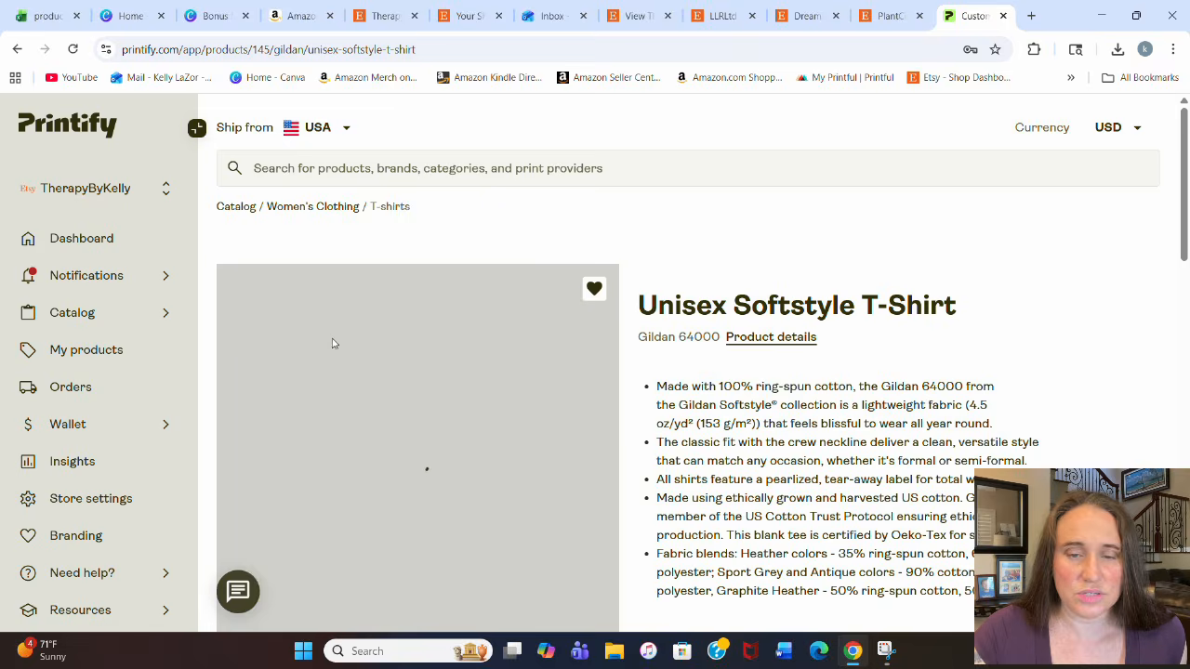
{"action": "scroll", "coordinate": [809, 283], "scroll_direction": "down", "scroll_amount": 3}
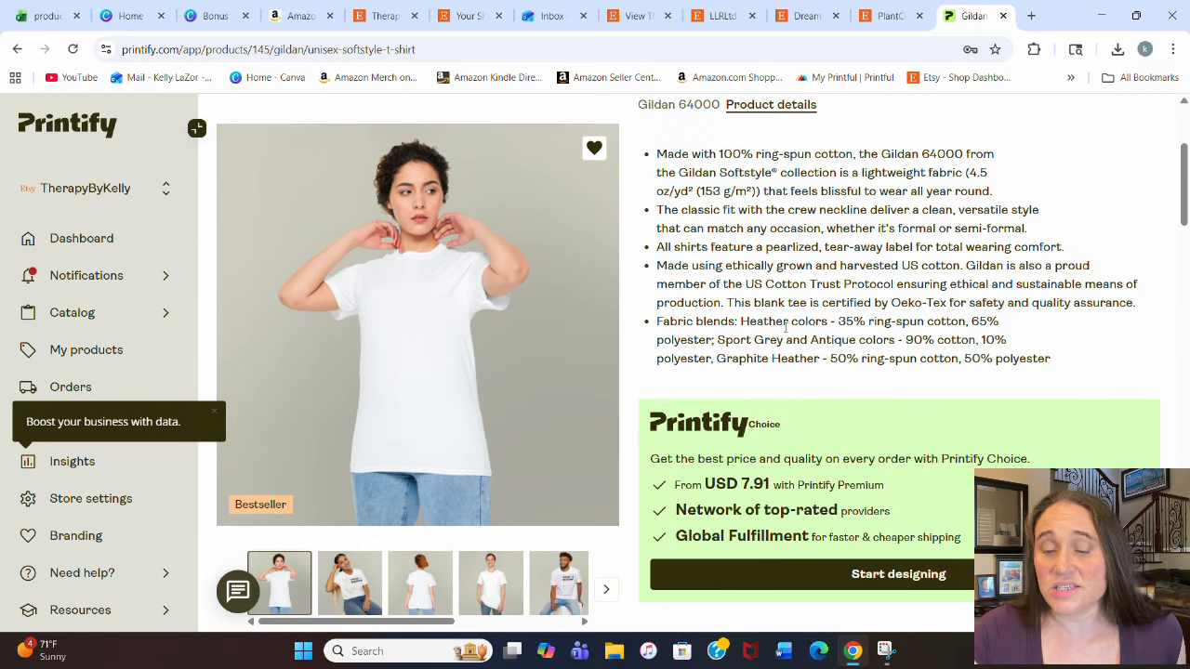
{"action": "scroll", "coordinate": [805, 322], "scroll_direction": "down", "scroll_amount": 3}
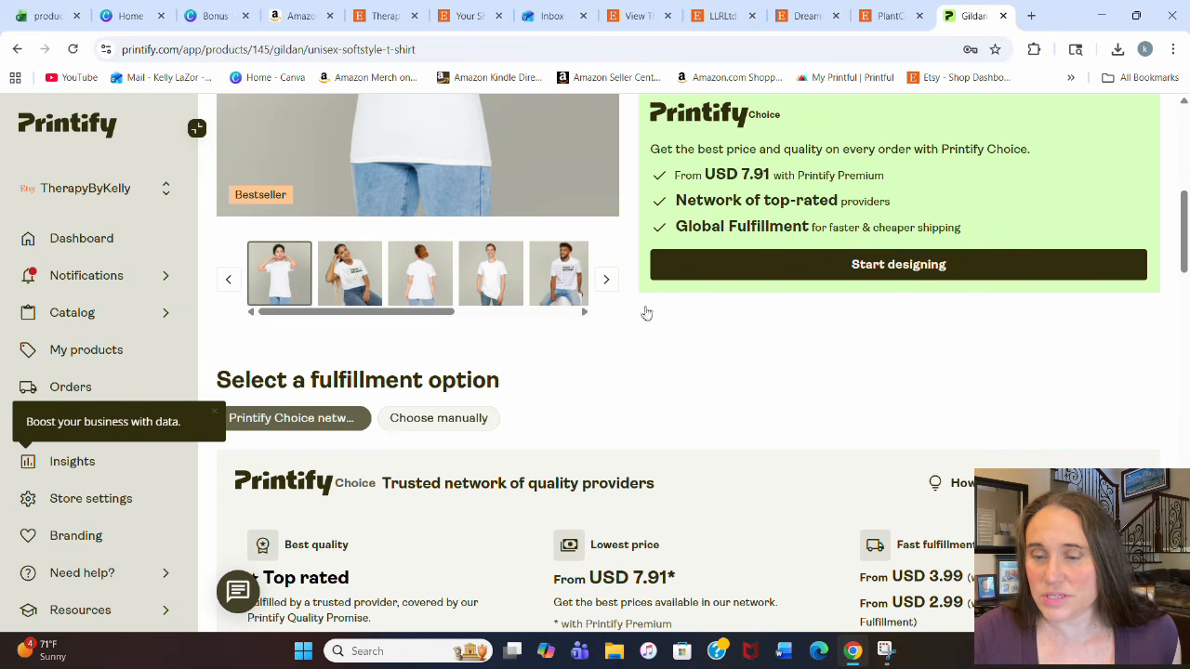
{"action": "scroll", "coordinate": [651, 372], "scroll_direction": "down", "scroll_amount": 1}
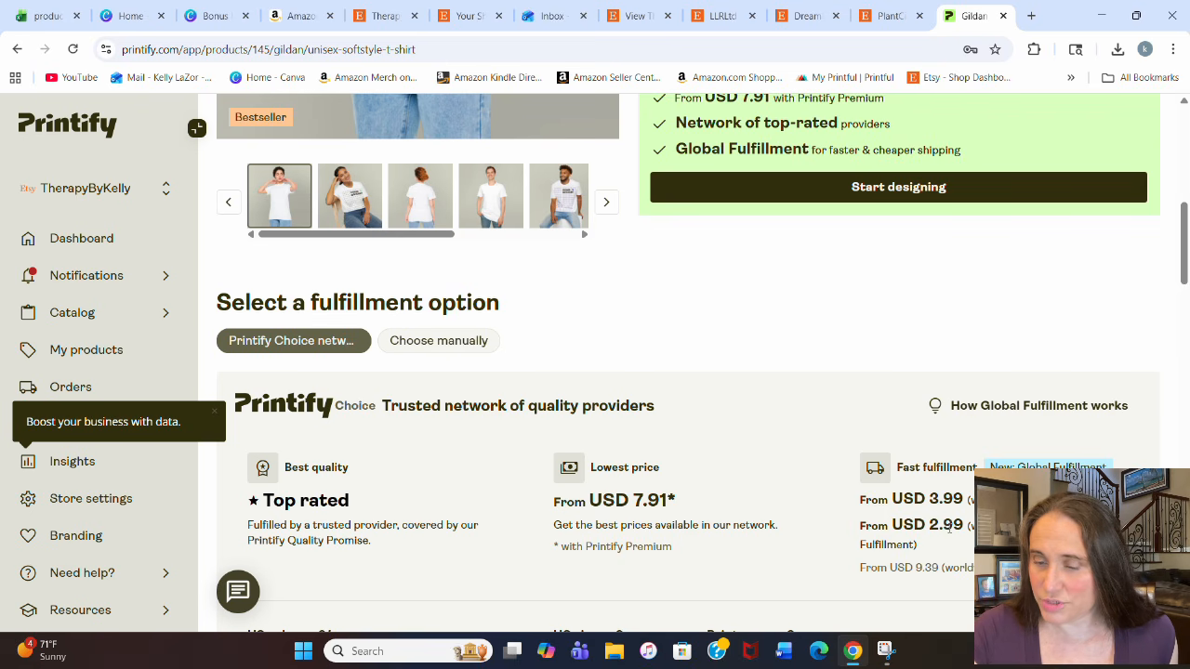
Step: Start designing the Gildan 64000 shirt with Printify Choice, and dismiss the introductory tour and help tip
{"action": "left_click", "coordinate": [834, 190]}
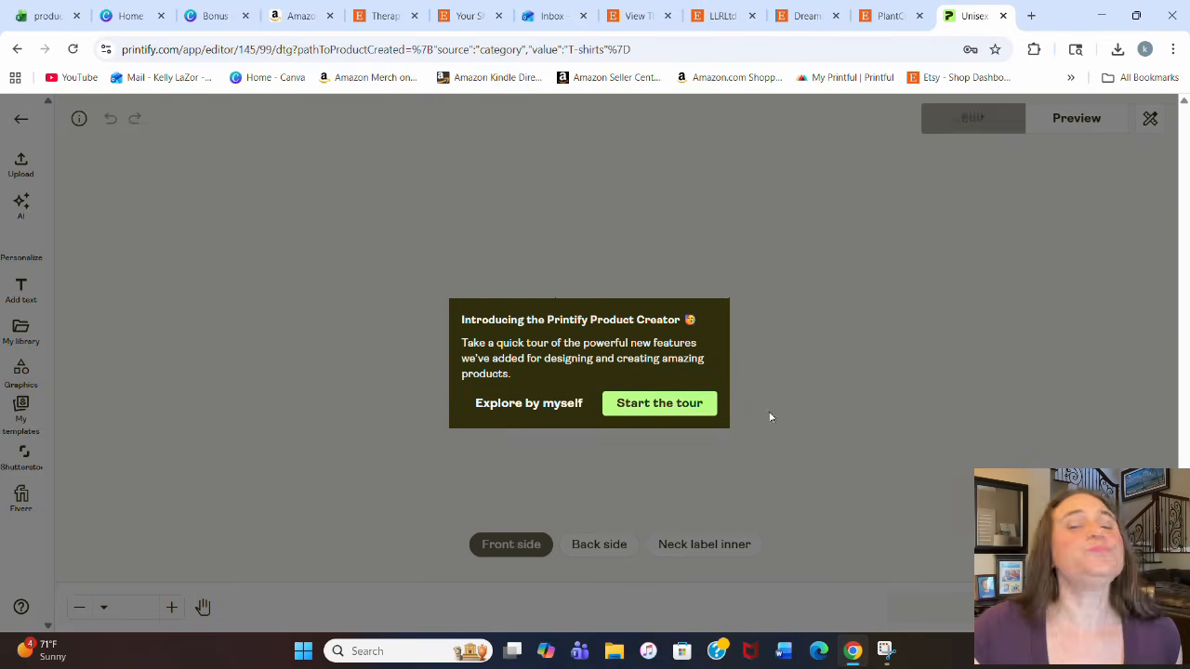
{"action": "left_click", "coordinate": [558, 410]}
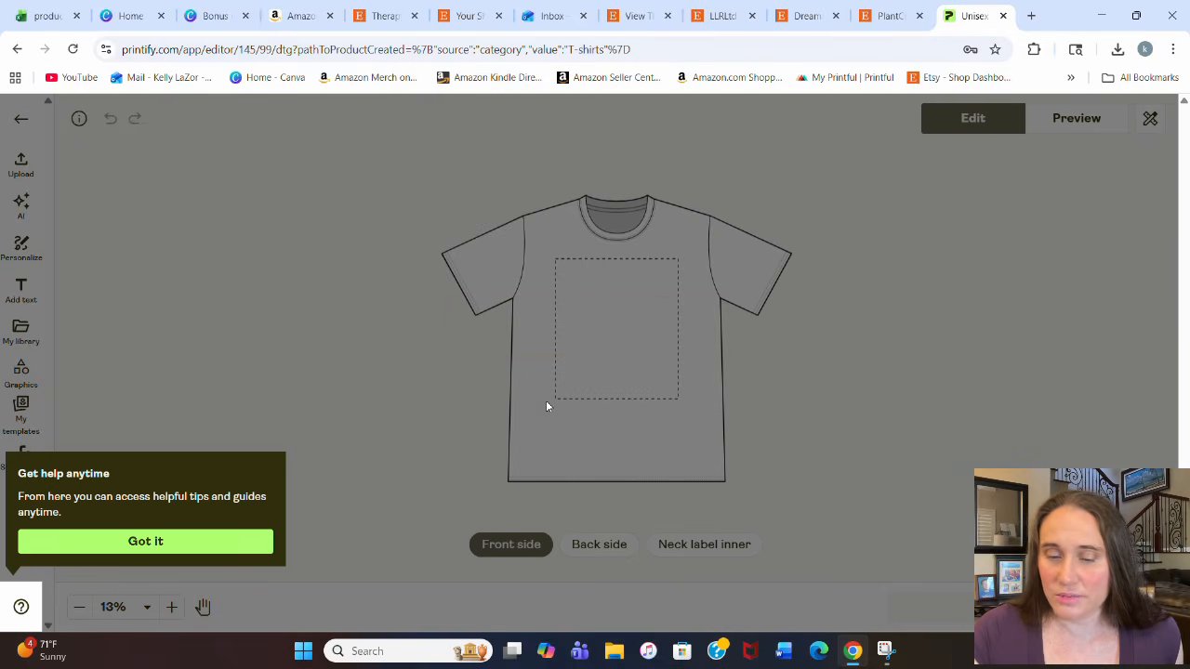
{"action": "left_click", "coordinate": [144, 549]}
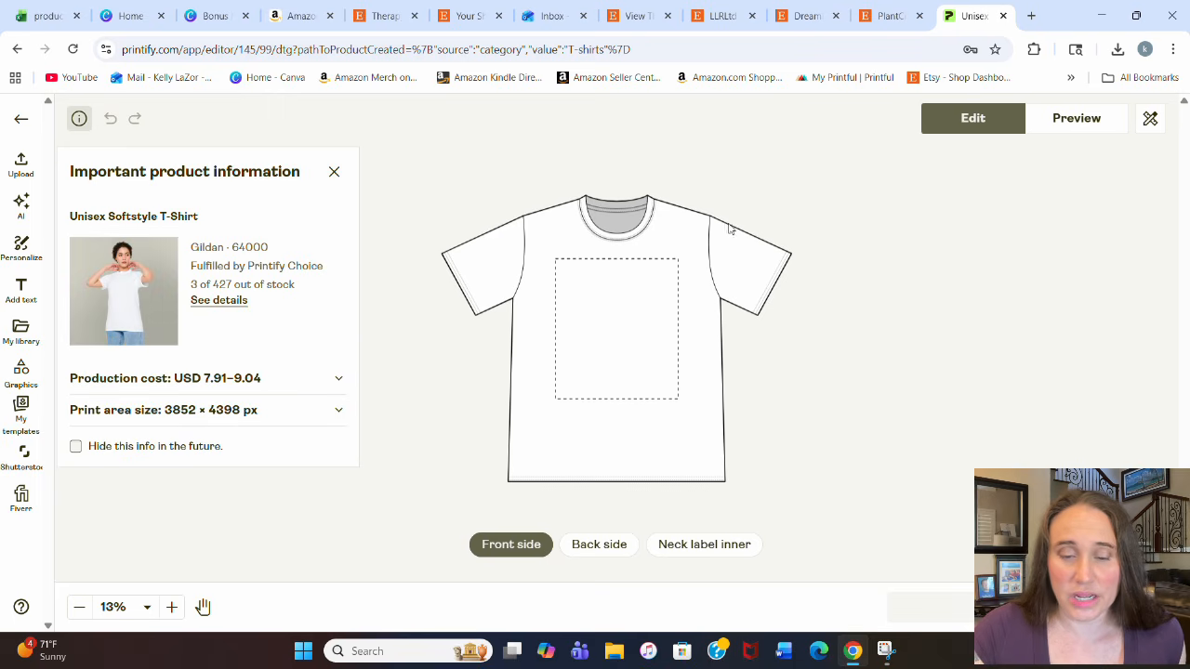
Step: Add Black to the shirt's color variants, deselect White, and look through the other available colors
{"action": "left_click", "coordinate": [1152, 121]}
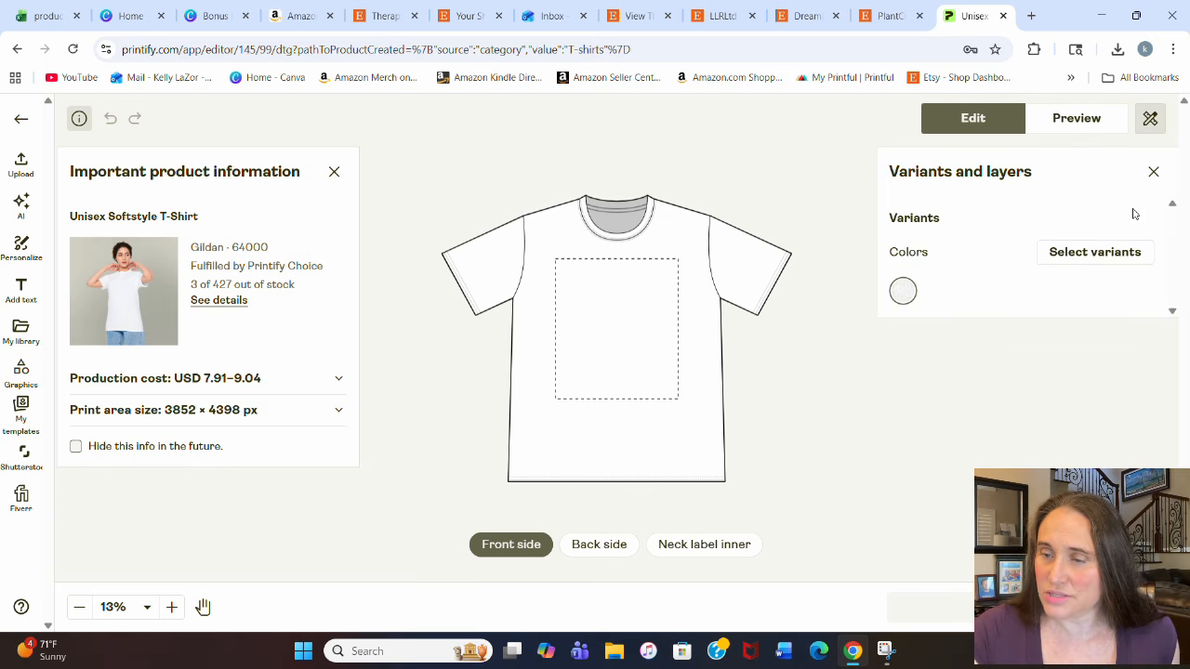
{"action": "left_click", "coordinate": [1099, 251]}
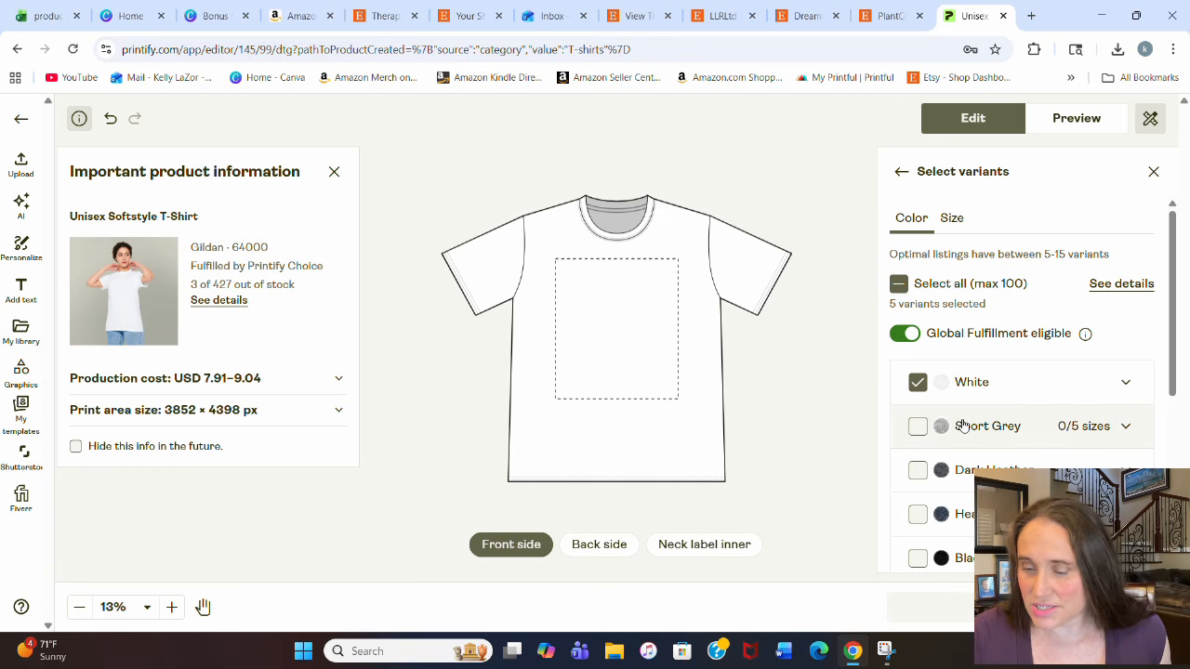
{"action": "left_click", "coordinate": [917, 558]}
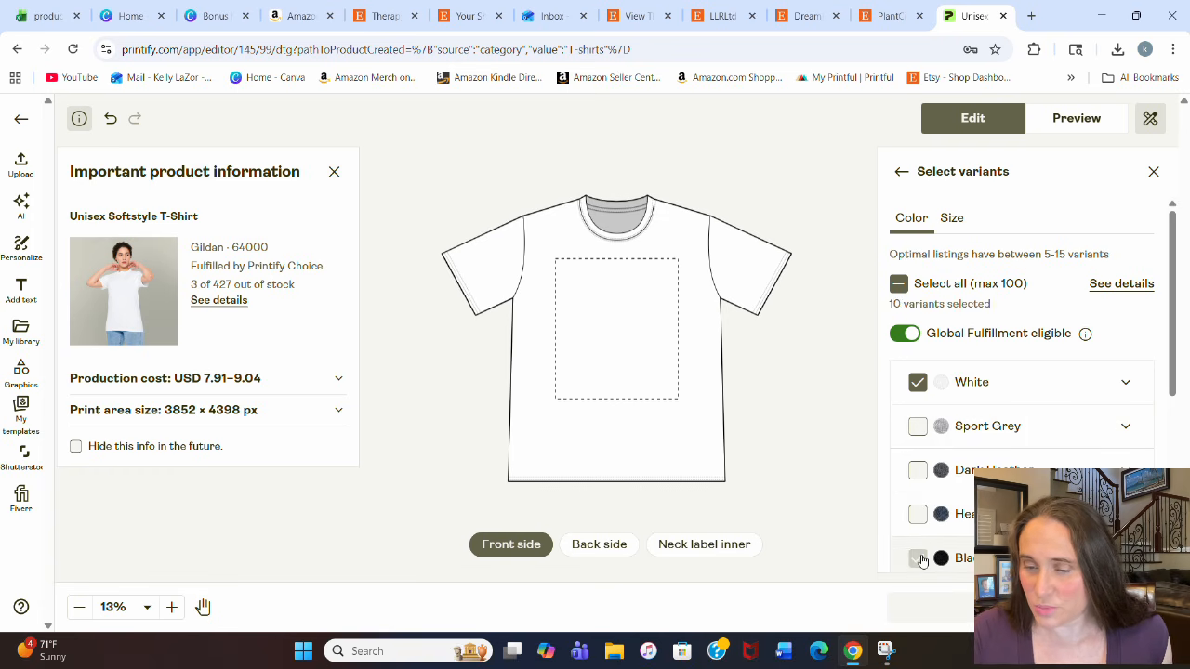
{"action": "left_click", "coordinate": [918, 382]}
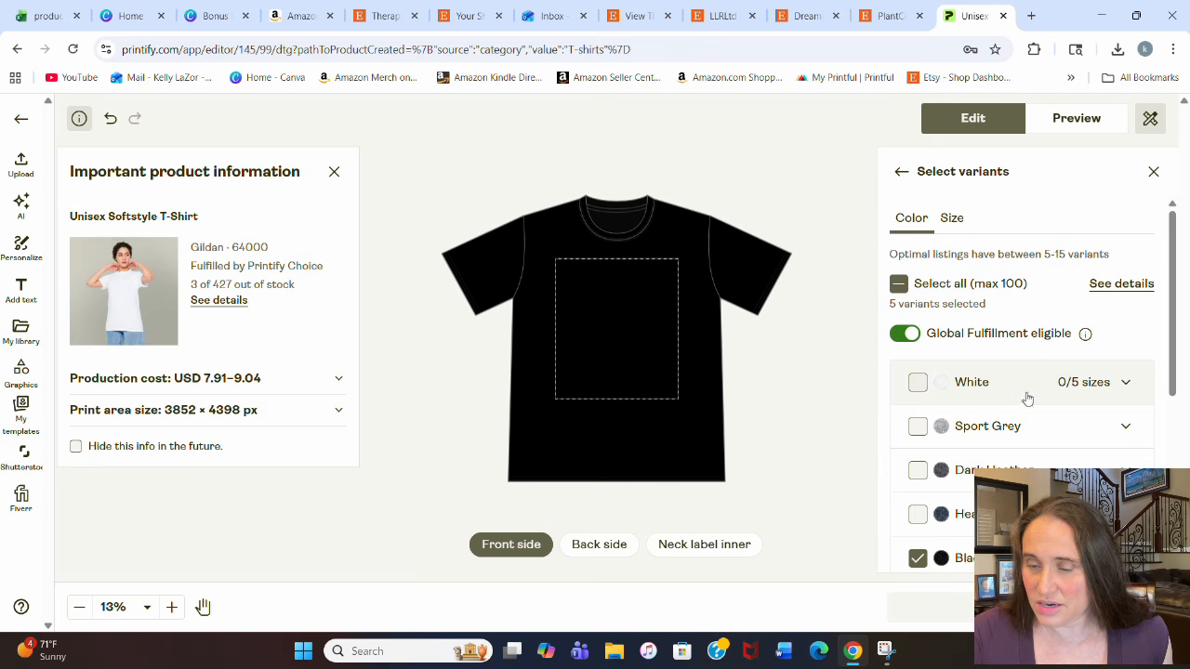
{"action": "scroll", "coordinate": [976, 408], "scroll_direction": "down", "scroll_amount": 1}
{"action": "scroll", "coordinate": [1026, 413], "scroll_direction": "down", "scroll_amount": 1}
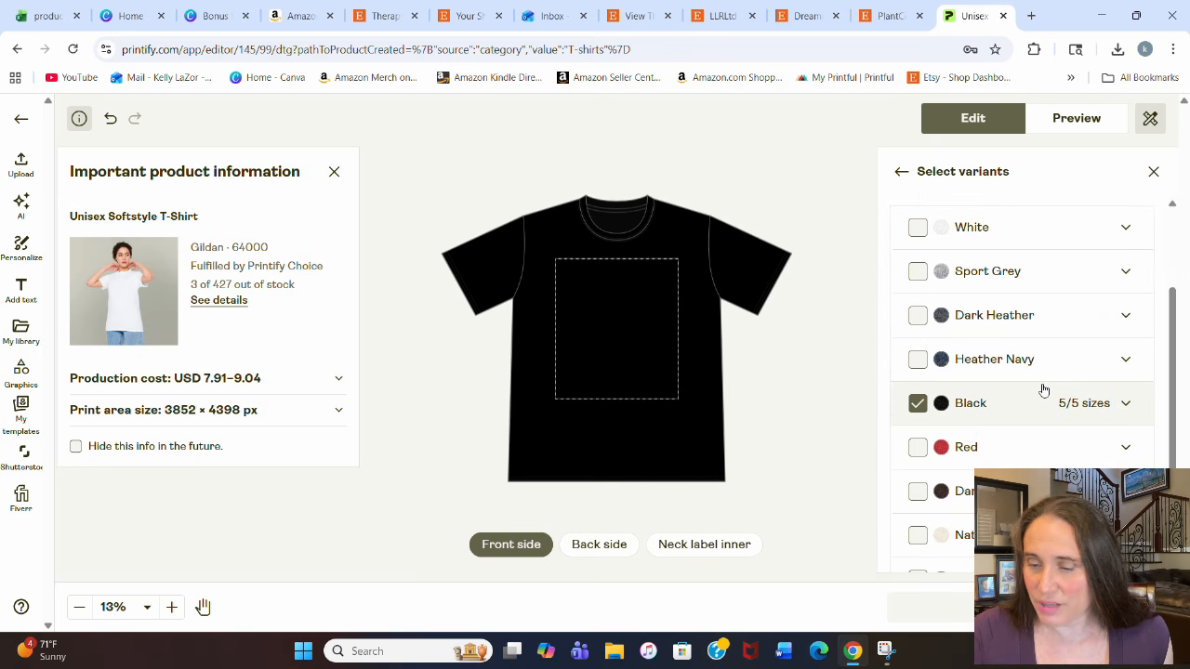
{"action": "scroll", "coordinate": [1041, 386], "scroll_direction": "down", "scroll_amount": 1}
{"action": "scroll", "coordinate": [1055, 376], "scroll_direction": "down", "scroll_amount": 1}
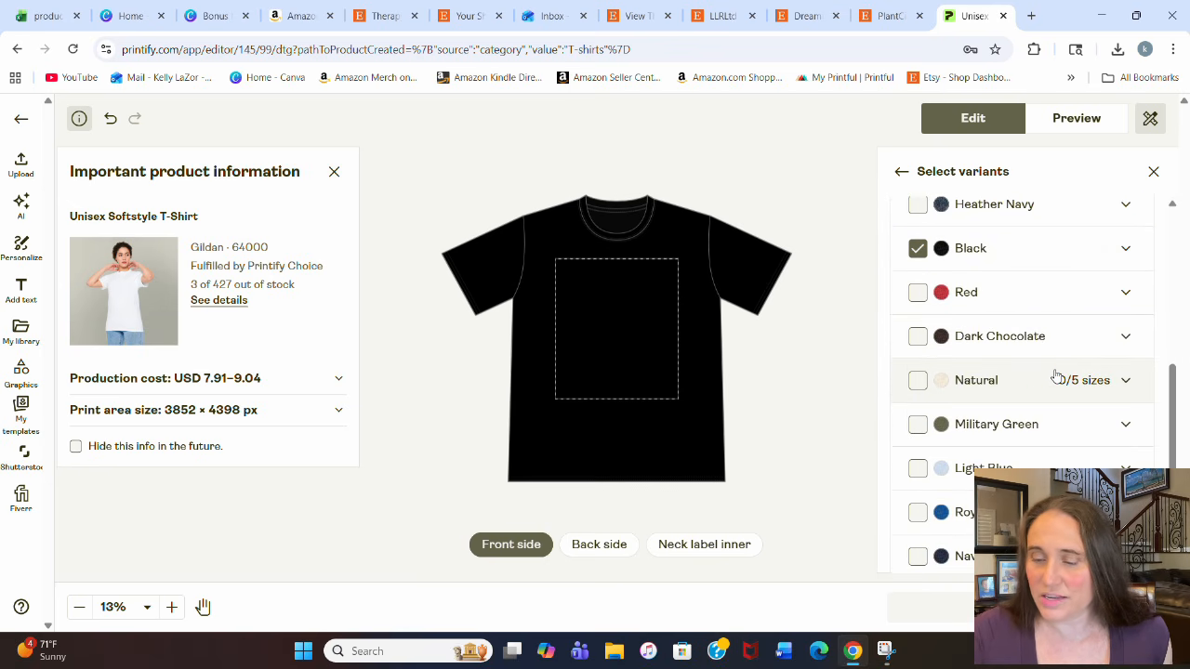
{"action": "scroll", "coordinate": [1058, 374], "scroll_direction": "down", "scroll_amount": 1}
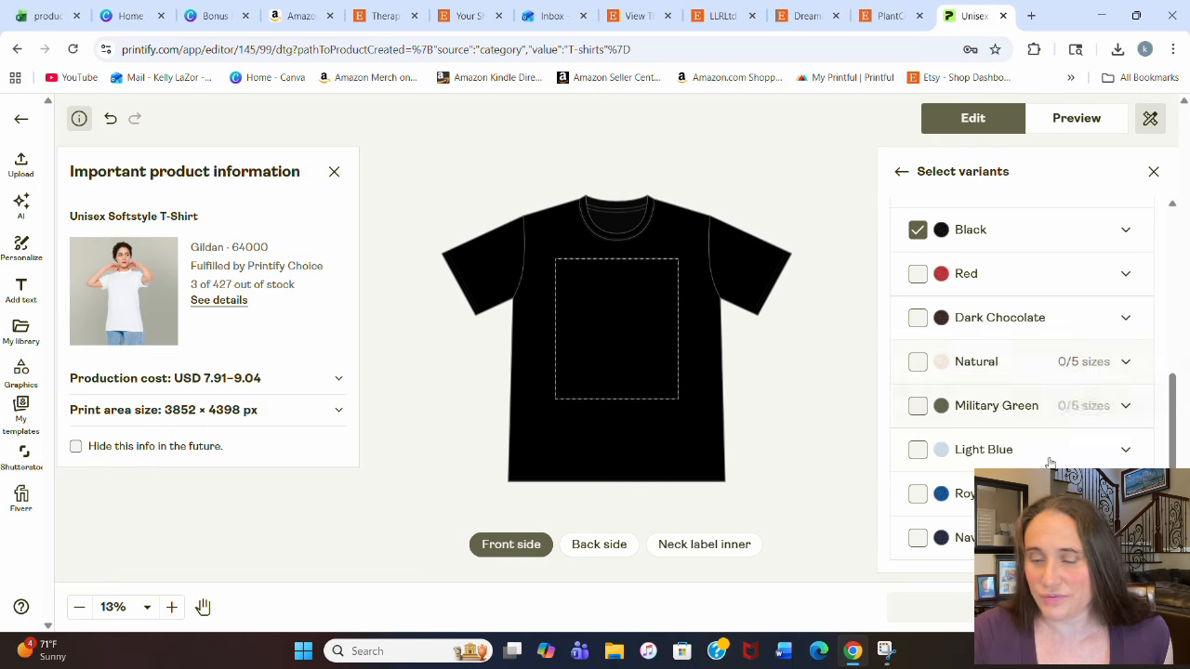
{"action": "scroll", "coordinate": [970, 525], "scroll_direction": "up", "scroll_amount": 1}
{"action": "scroll", "coordinate": [970, 527], "scroll_direction": "up", "scroll_amount": 3}
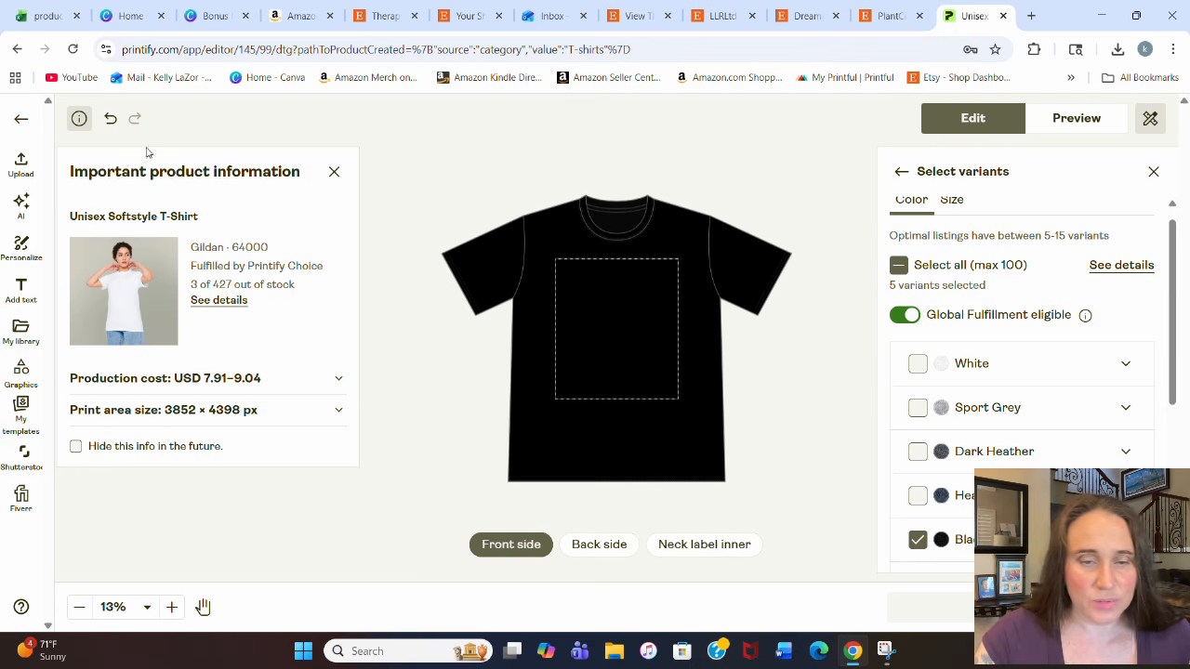
Step: Upload Bride's.png from the computer's Downloads folder and place it on the front of the shirt
{"action": "left_click", "coordinate": [20, 164]}
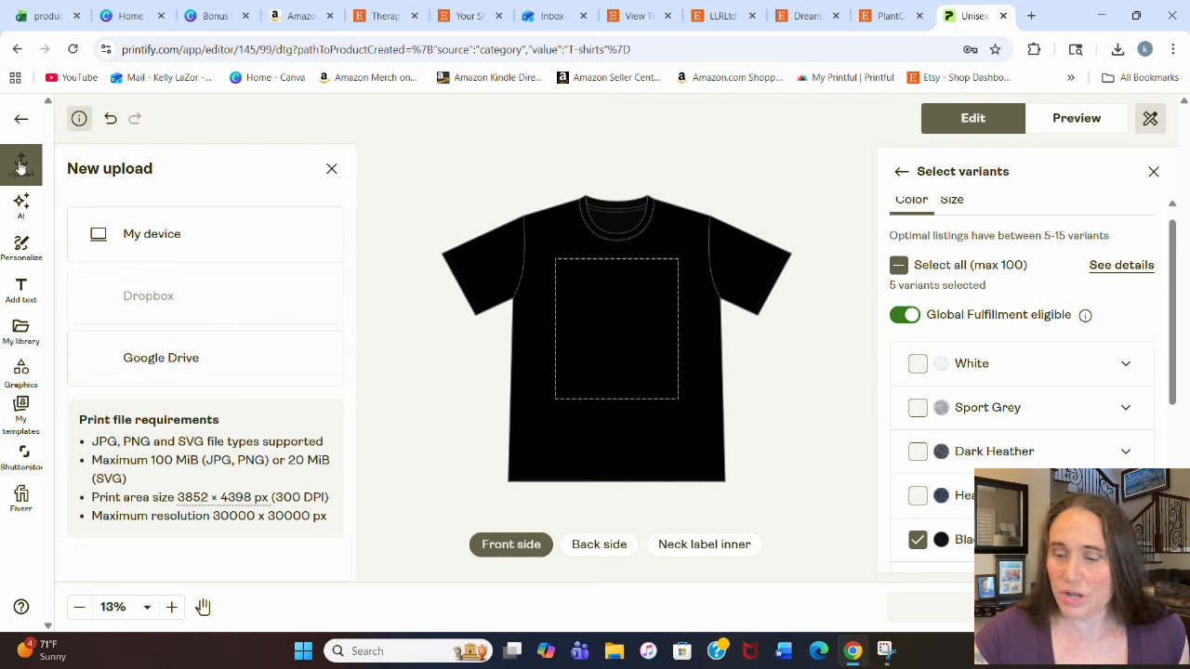
{"action": "left_click", "coordinate": [154, 253]}
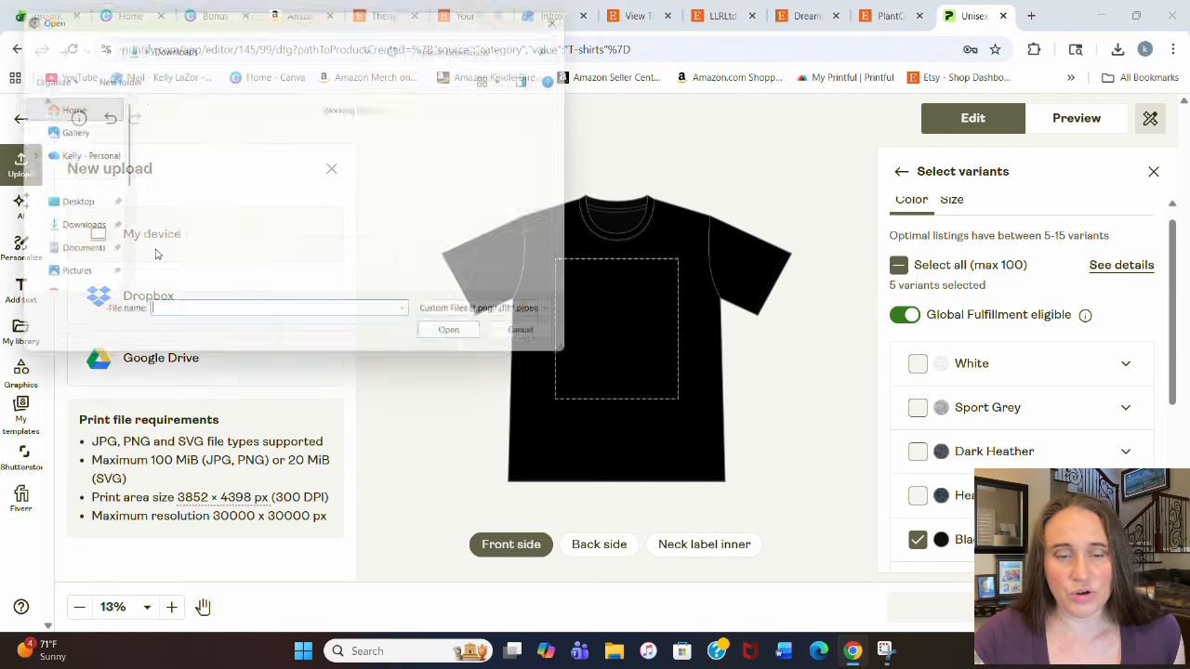
{"action": "left_click", "coordinate": [223, 128]}
{"action": "left_click", "coordinate": [464, 343]}
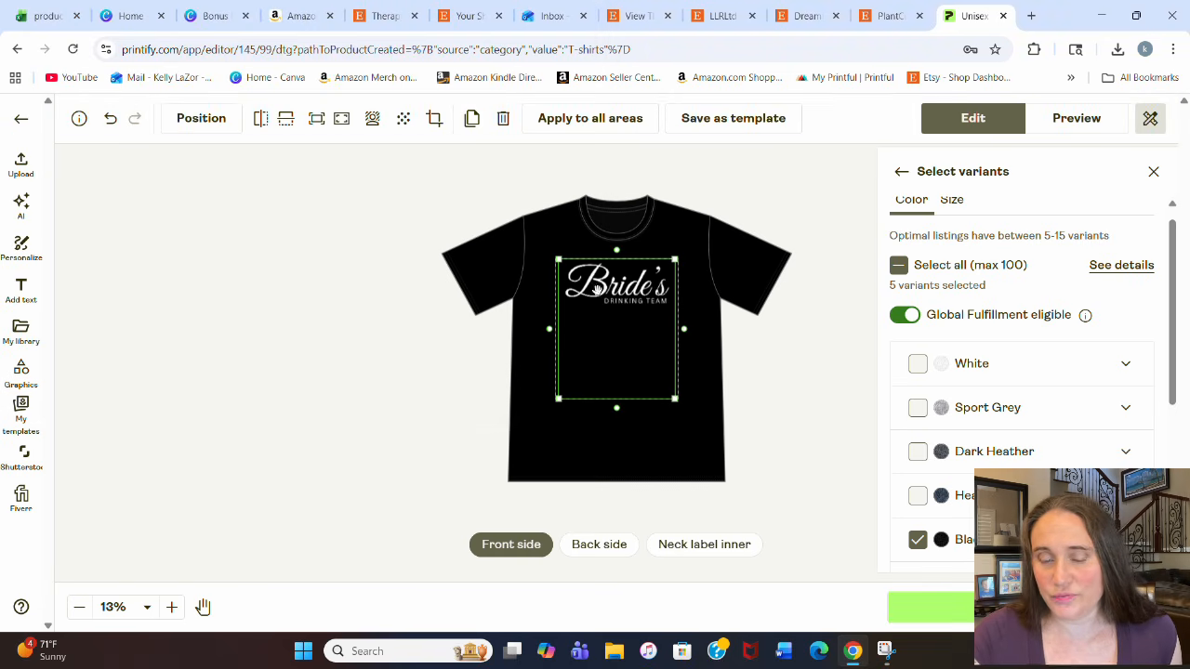
Step: Preview the design on the black shirt, and review the available mockup views and color settings
{"action": "left_click", "coordinate": [1087, 125]}
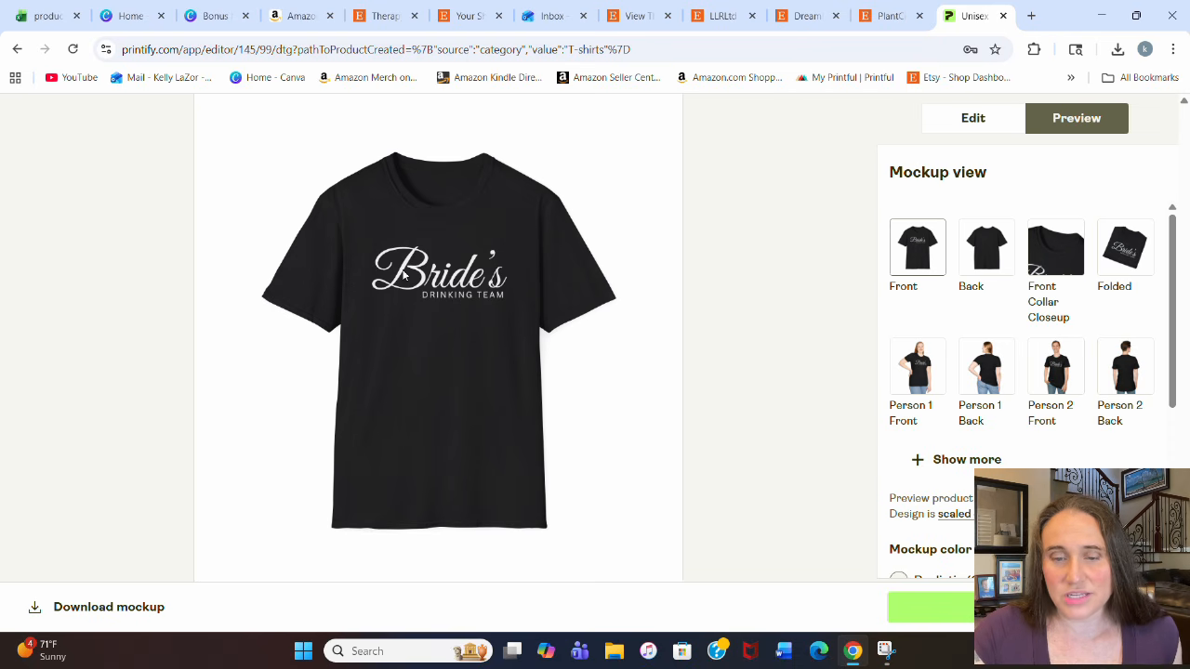
{"action": "scroll", "coordinate": [1078, 251], "scroll_direction": "down", "scroll_amount": 2}
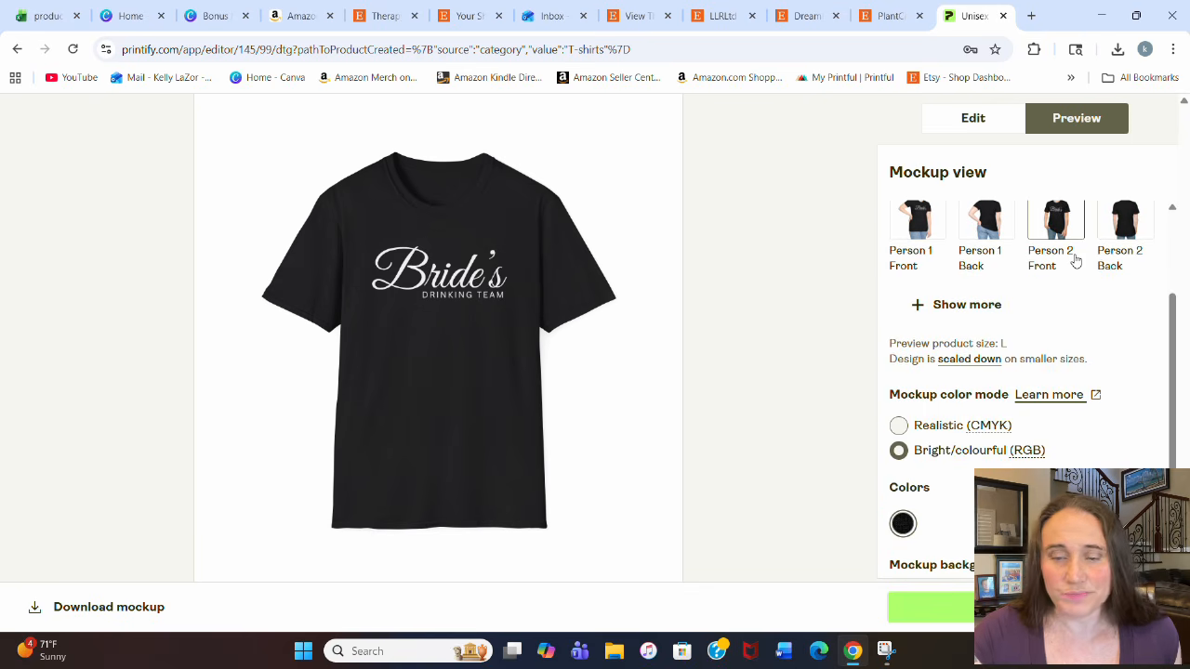
{"action": "scroll", "coordinate": [1077, 270], "scroll_direction": "down", "scroll_amount": 1}
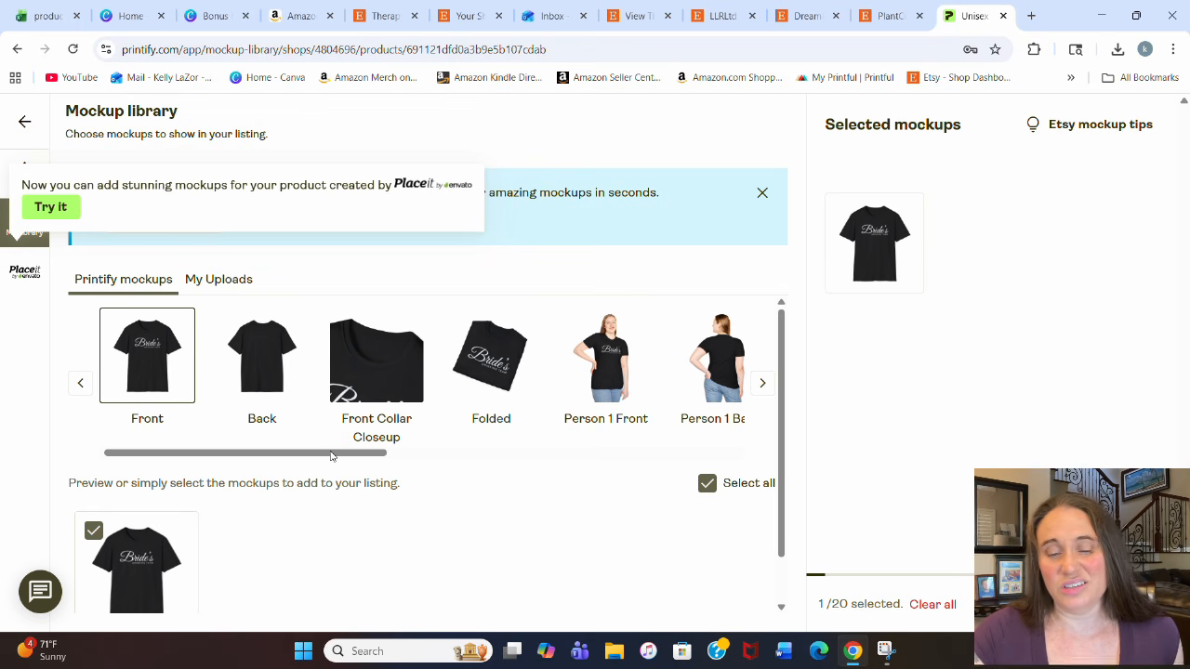
Step: Look through the remaining Printify mockup views available for the black shirt
{"action": "left_click", "coordinate": [759, 385]}
{"action": "left_click", "coordinate": [761, 385]}
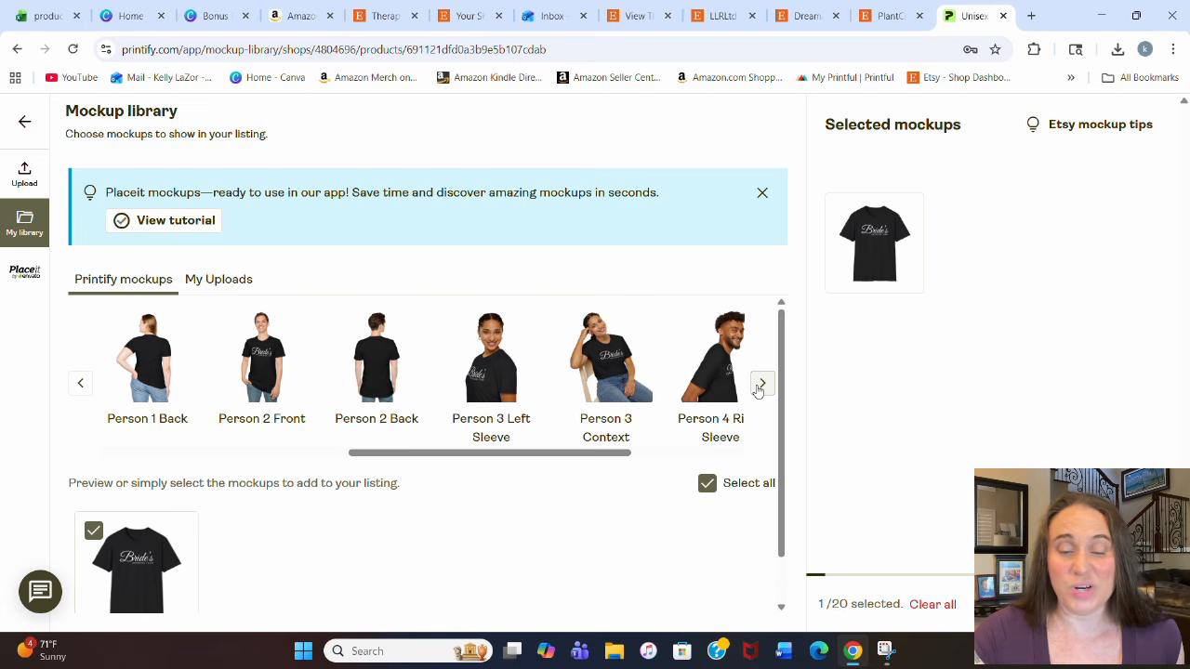
{"action": "left_click", "coordinate": [761, 385]}
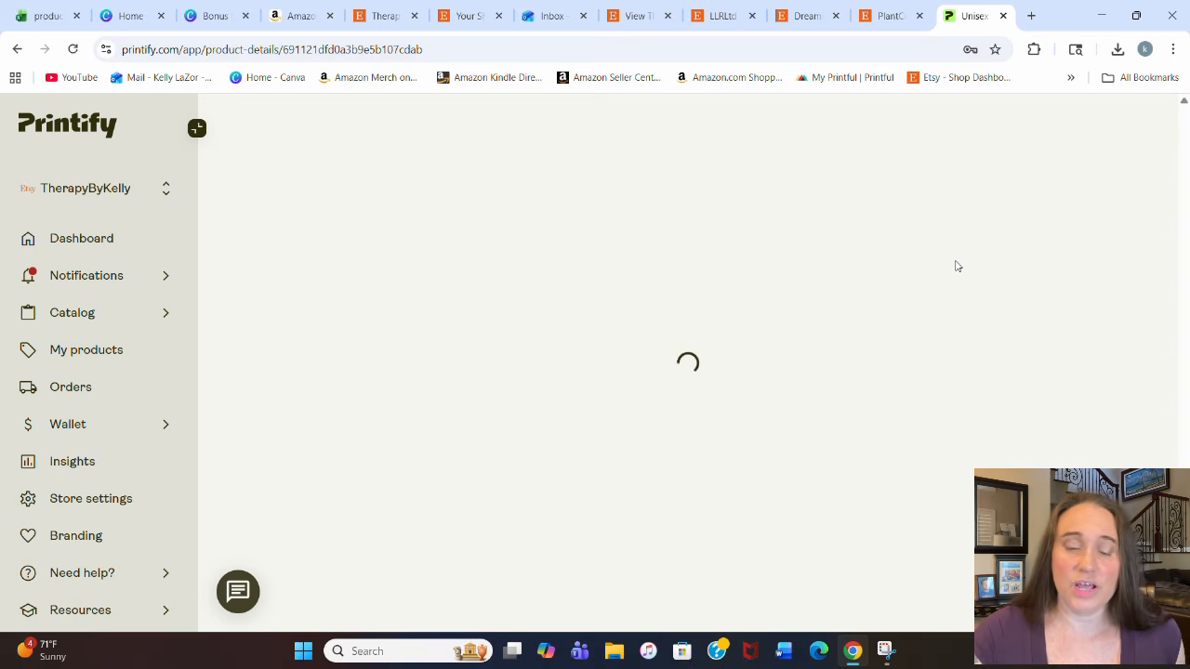
Step: Insert "Matching Group" before "Tee" in the listing title, making it "Bride's Drinking Team T-Shirt | Bachelorette Party Matching Group Tee"
{"action": "scroll", "coordinate": [679, 205], "scroll_direction": "down", "scroll_amount": 2}
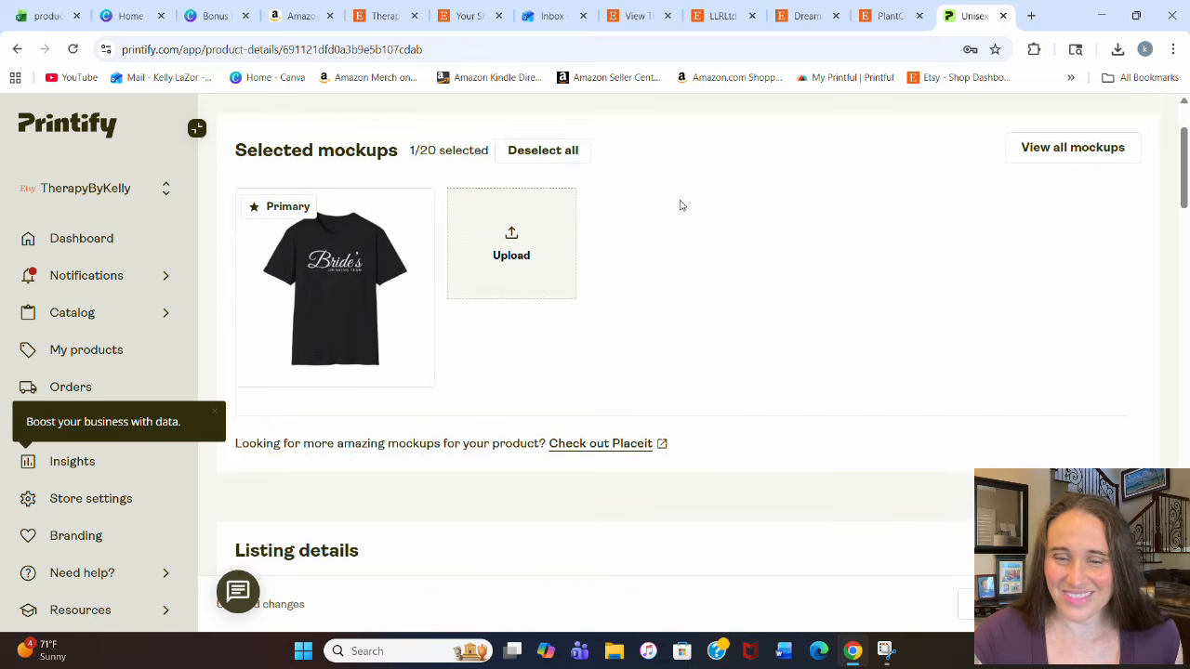
{"action": "scroll", "coordinate": [684, 177], "scroll_direction": "down", "scroll_amount": 5}
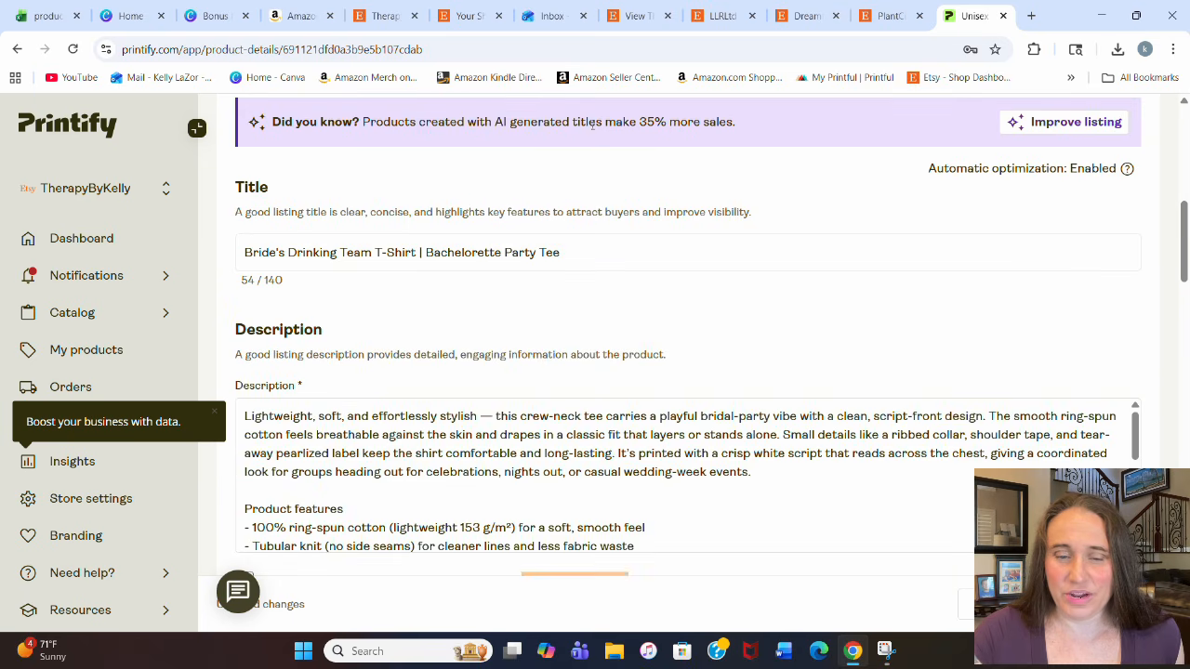
{"action": "scroll", "coordinate": [687, 181], "scroll_direction": "down", "scroll_amount": 1}
{"action": "scroll", "coordinate": [1060, 165], "scroll_direction": "up", "scroll_amount": 1}
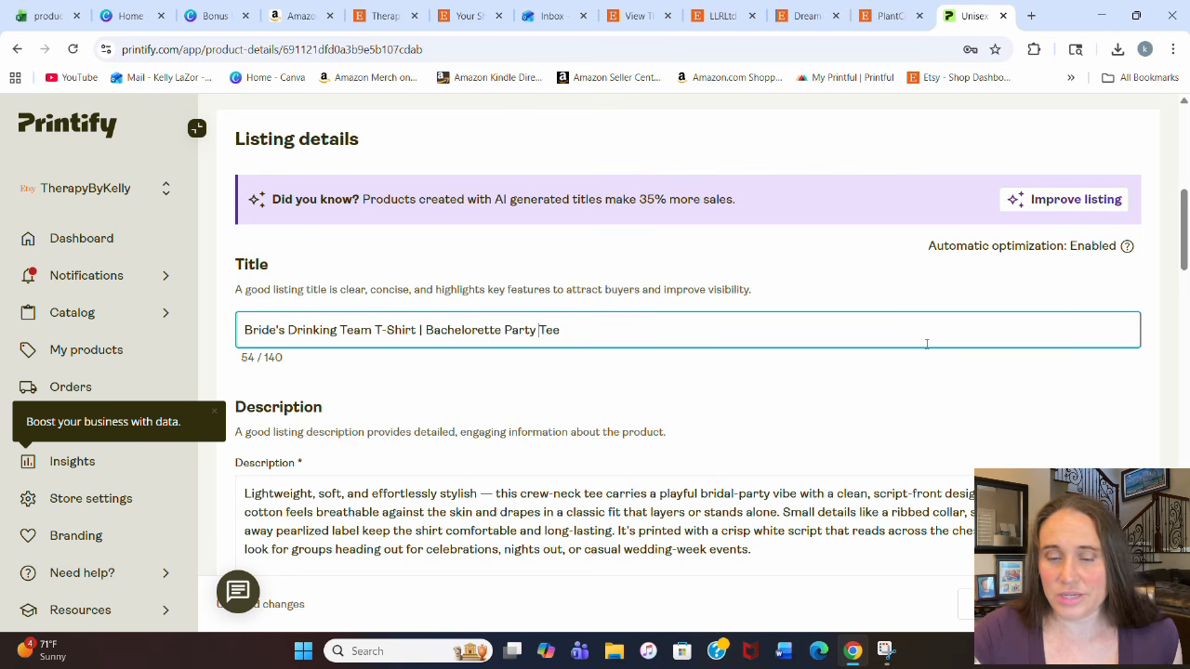
{"action": "type", "text": "Matchin"}
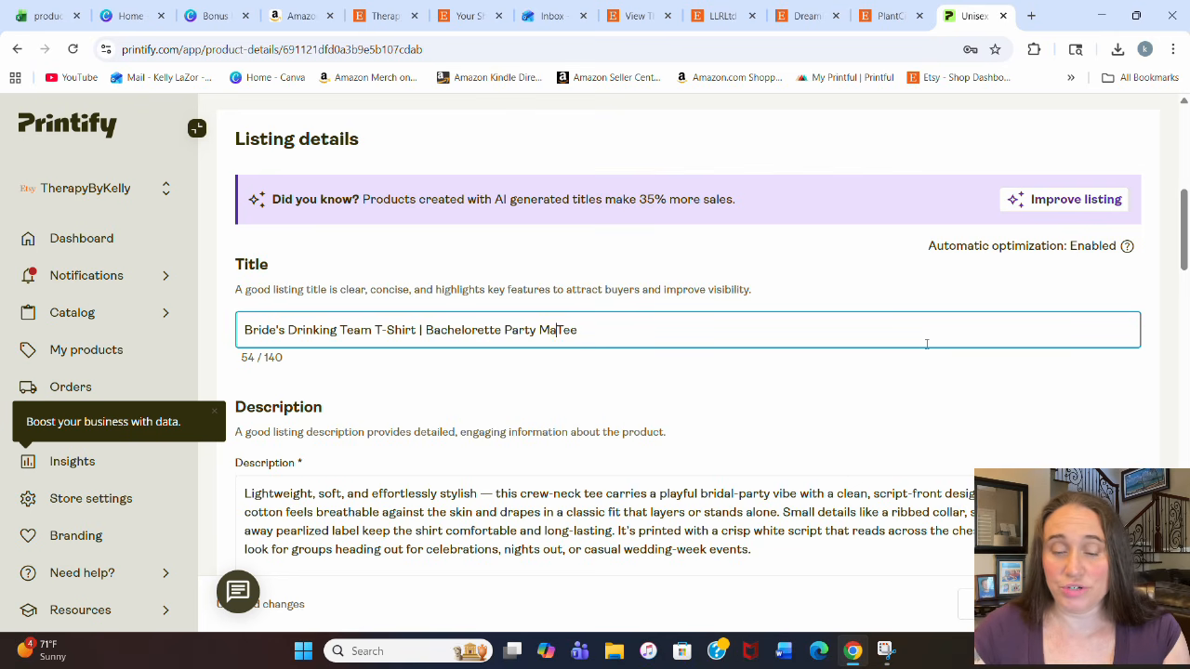
{"action": "type", "text": "g Group"}
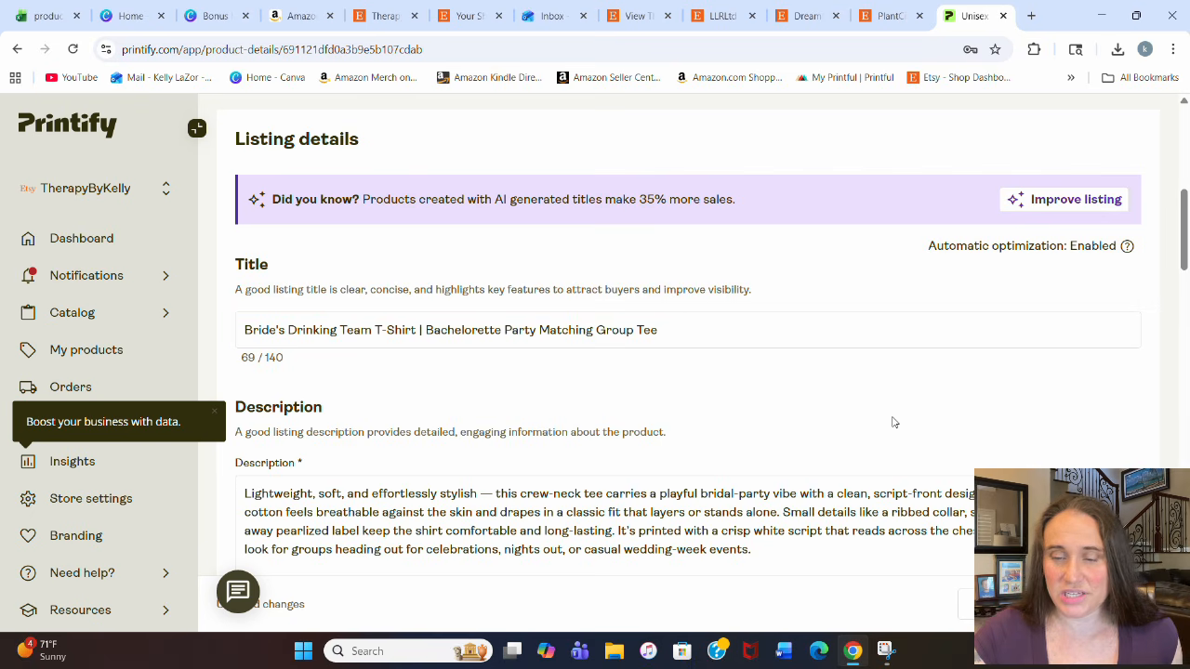
Step: Remove the DTF sleeve and inner neck print mention from the description's product features, leaving "Durable DTG front print for crisp script"
{"action": "scroll", "coordinate": [937, 409], "scroll_direction": "down", "scroll_amount": 4}
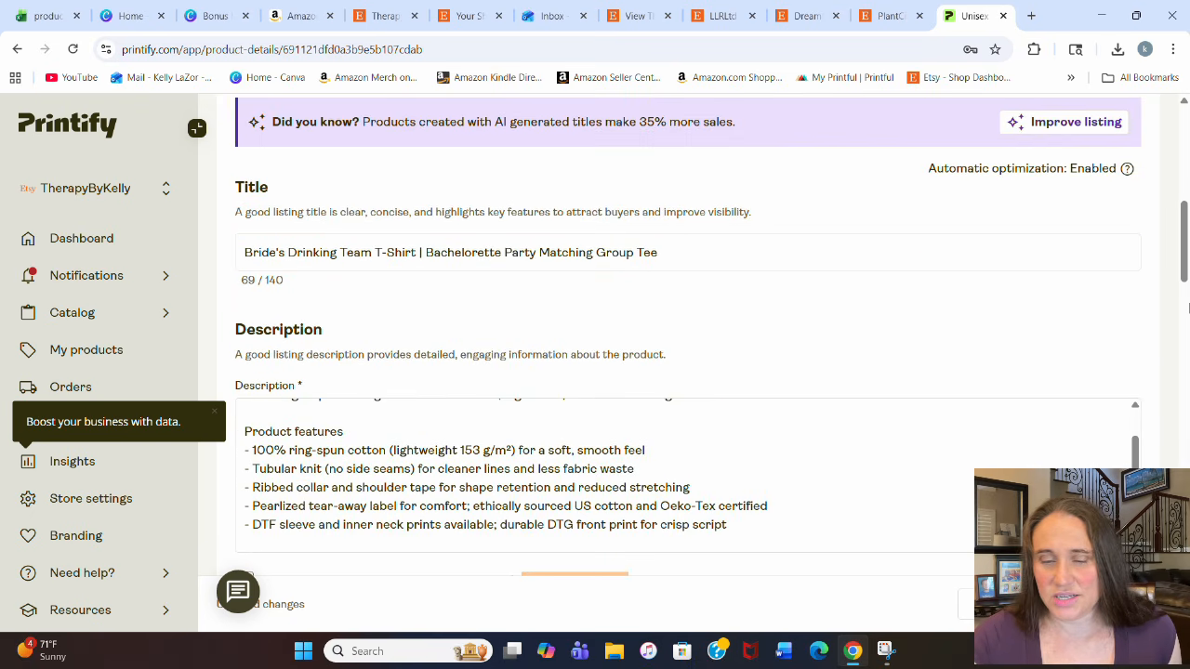
{"action": "scroll", "coordinate": [908, 403], "scroll_direction": "down", "scroll_amount": 2}
{"action": "scroll", "coordinate": [693, 424], "scroll_direction": "up", "scroll_amount": 2}
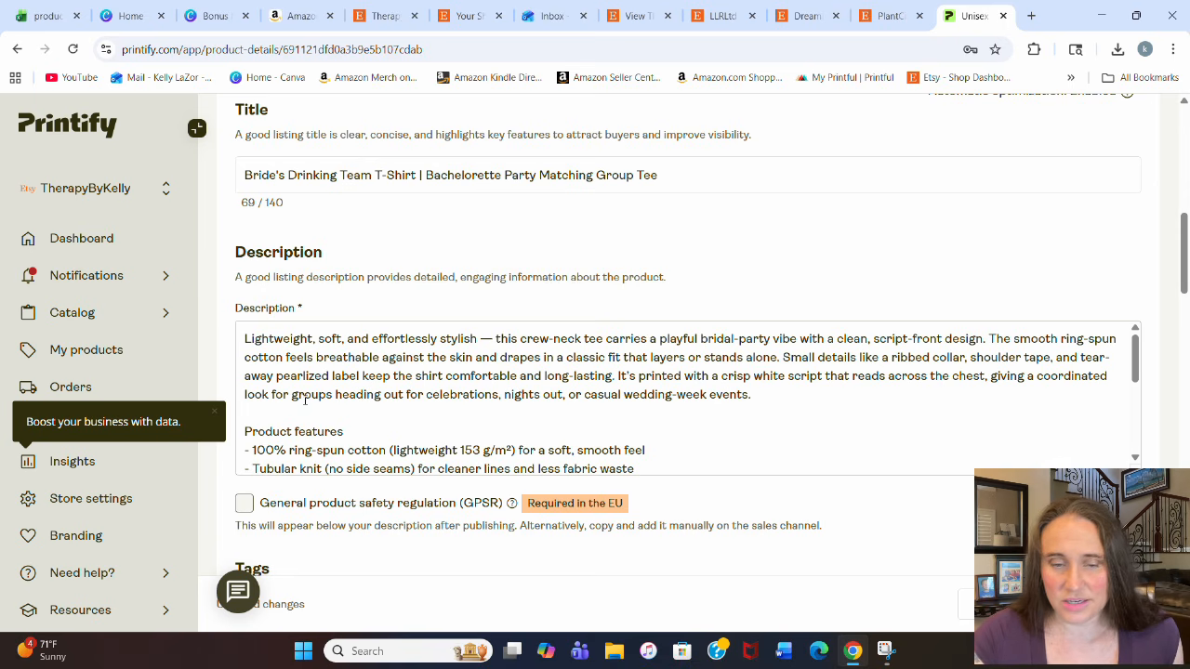
{"action": "scroll", "coordinate": [710, 343], "scroll_direction": "down", "scroll_amount": 2}
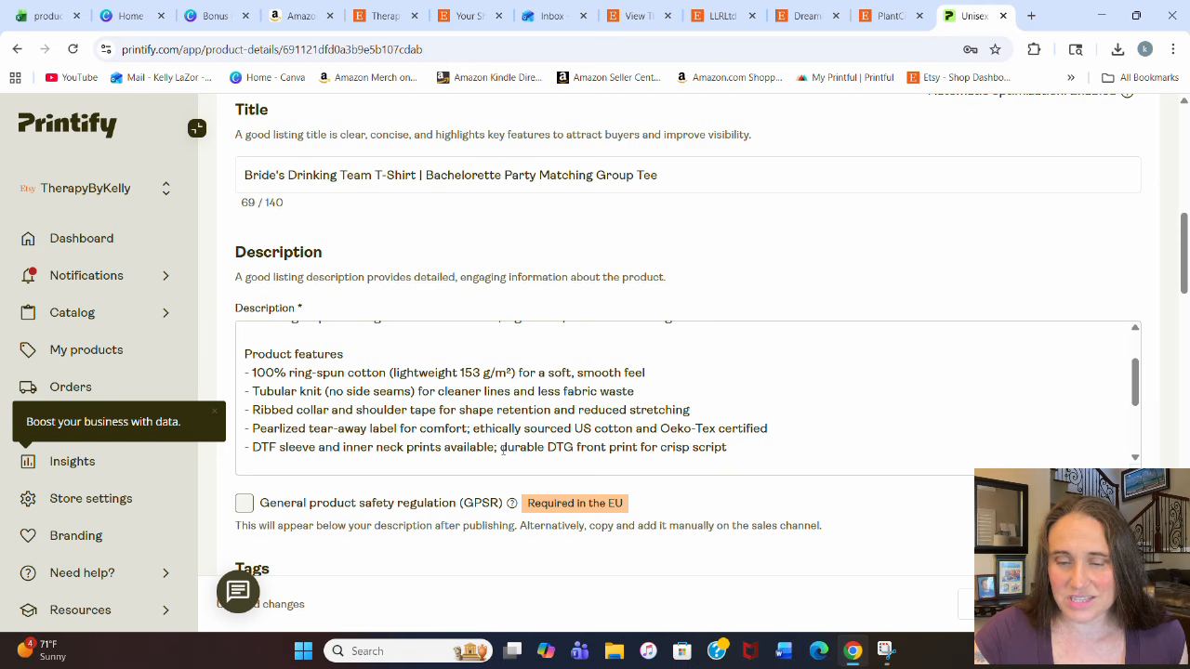
{"action": "left_click_drag", "start_coordinate": [507, 449], "coordinate": [262, 449]}
{"action": "key", "text": "BackSpace"}
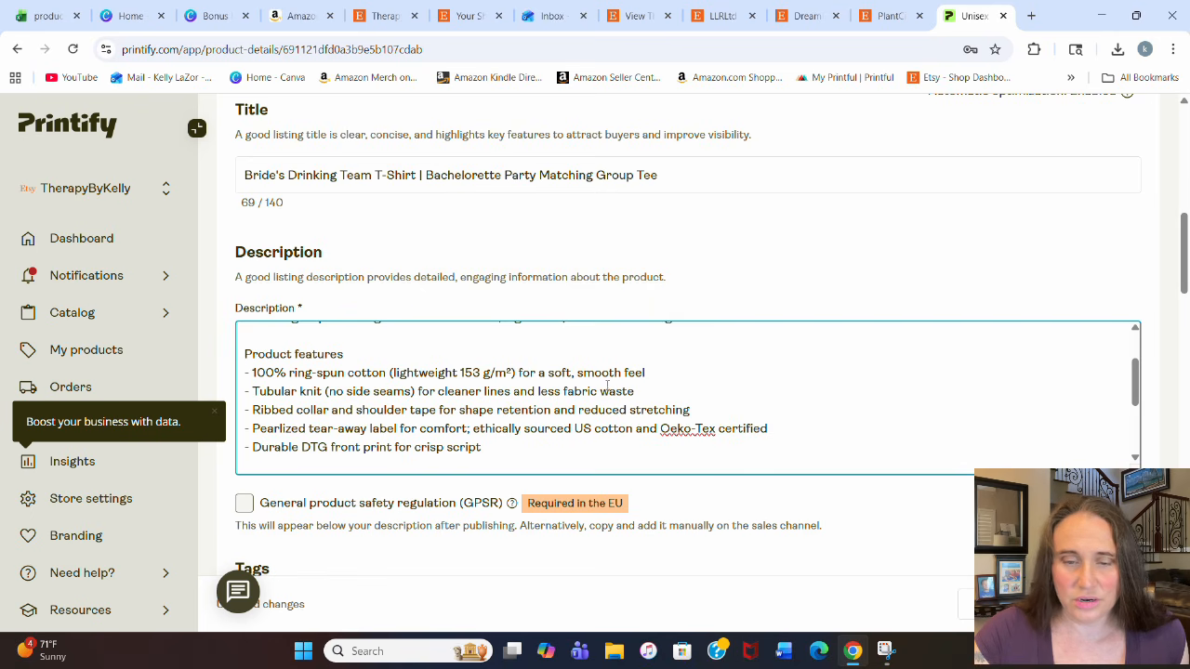
Step: Review the rest of the description and include the General product safety regulation (GPSR) information in the listing
{"action": "scroll", "coordinate": [720, 370], "scroll_direction": "down", "scroll_amount": 3}
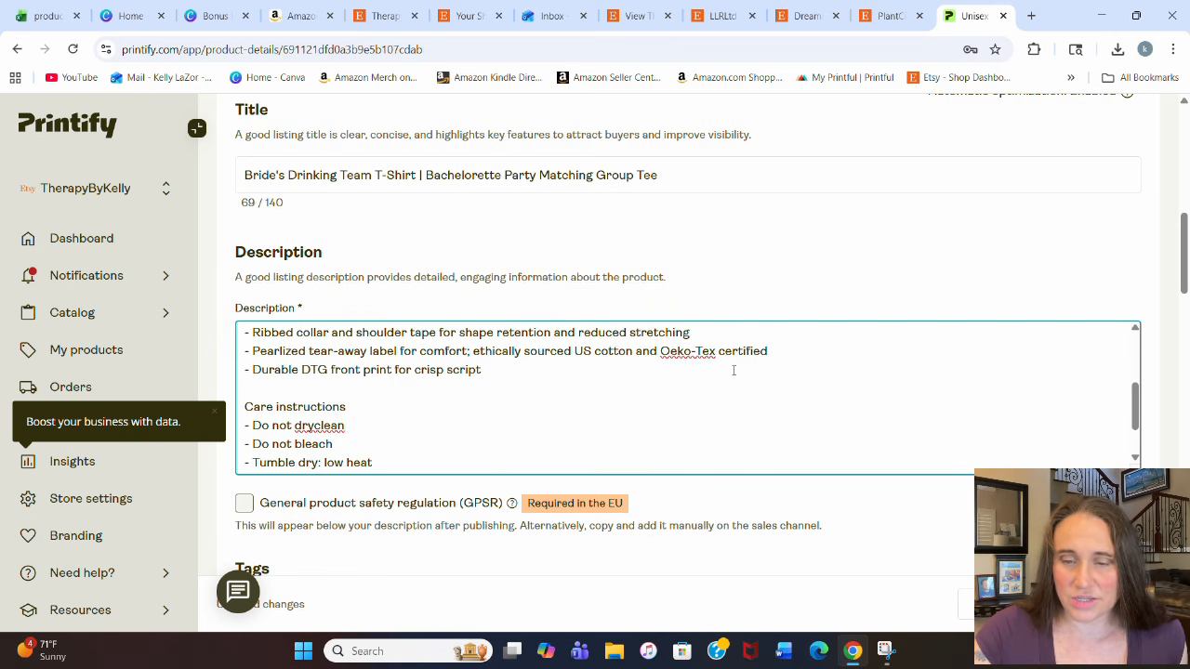
{"action": "scroll", "coordinate": [319, 348], "scroll_direction": "down", "scroll_amount": 2}
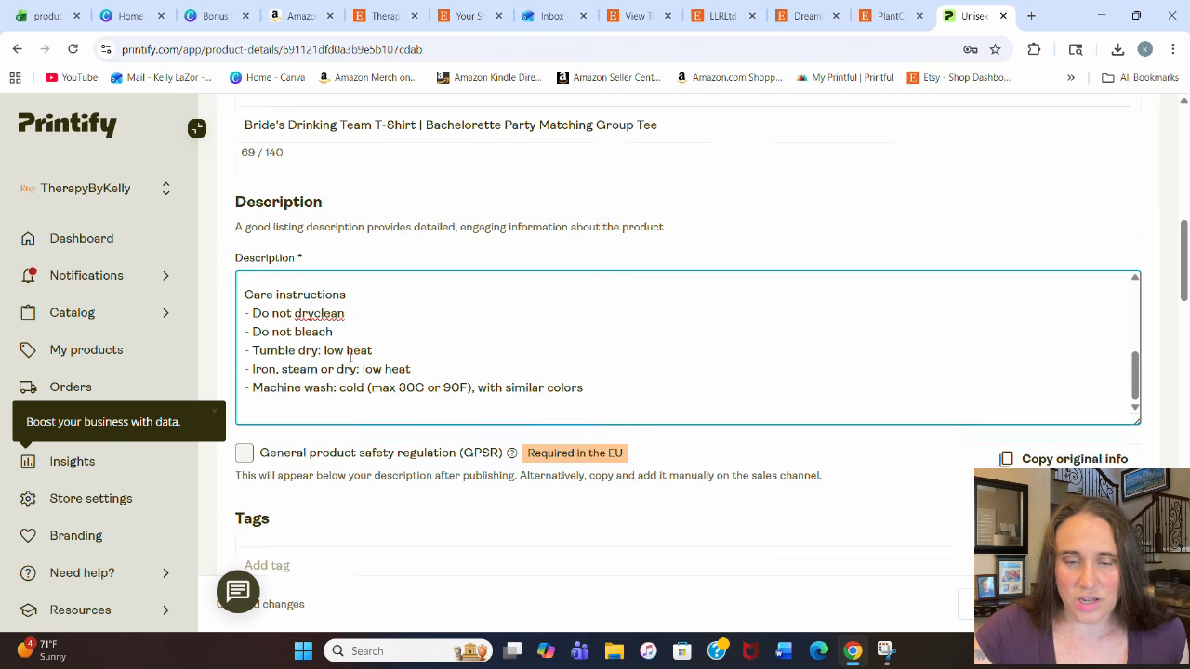
{"action": "scroll", "coordinate": [678, 375], "scroll_direction": "up", "scroll_amount": 6}
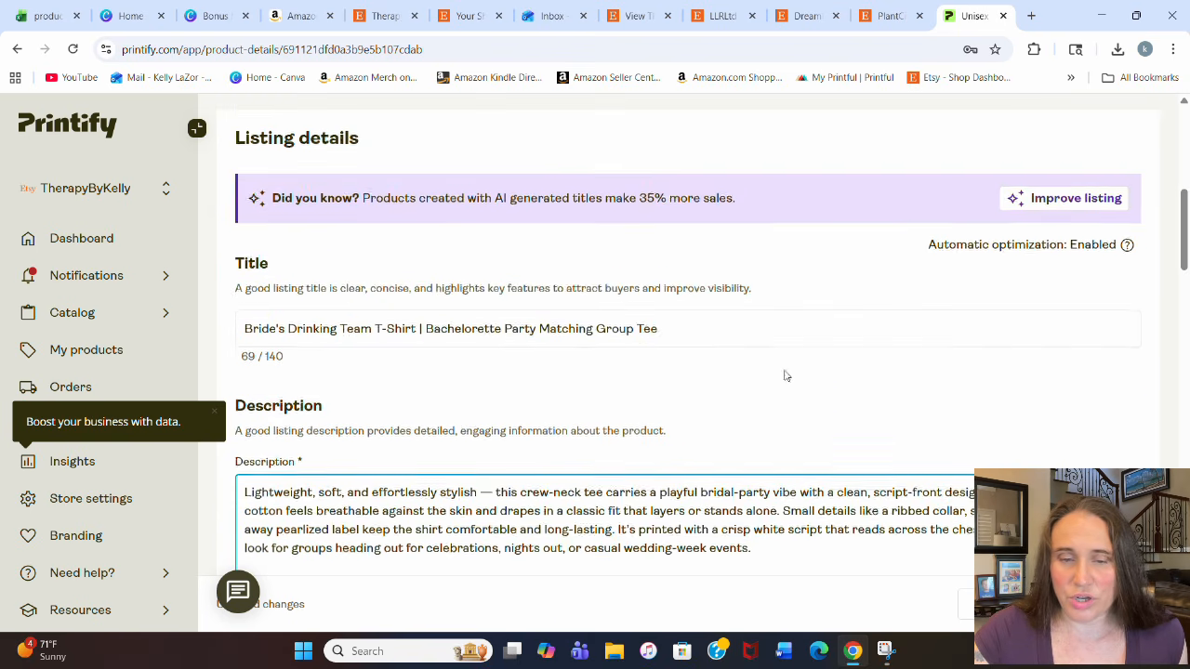
{"action": "scroll", "coordinate": [786, 372], "scroll_direction": "down", "scroll_amount": 6}
{"action": "scroll", "coordinate": [823, 290], "scroll_direction": "down", "scroll_amount": 2}
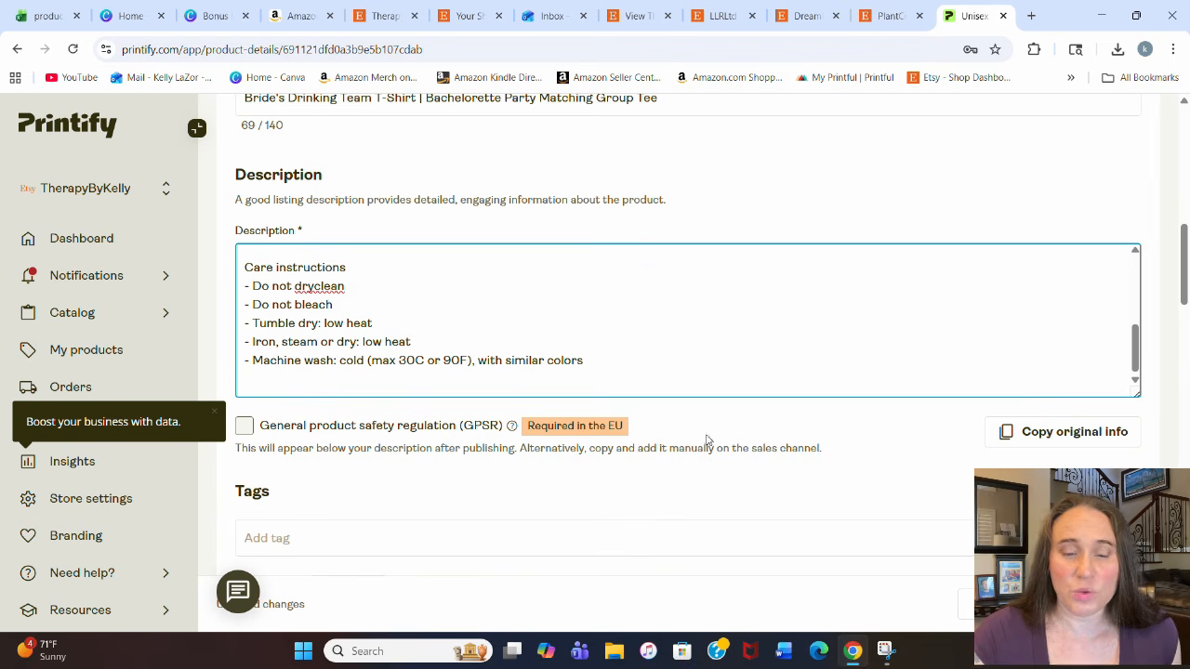
{"action": "left_click", "coordinate": [245, 427]}
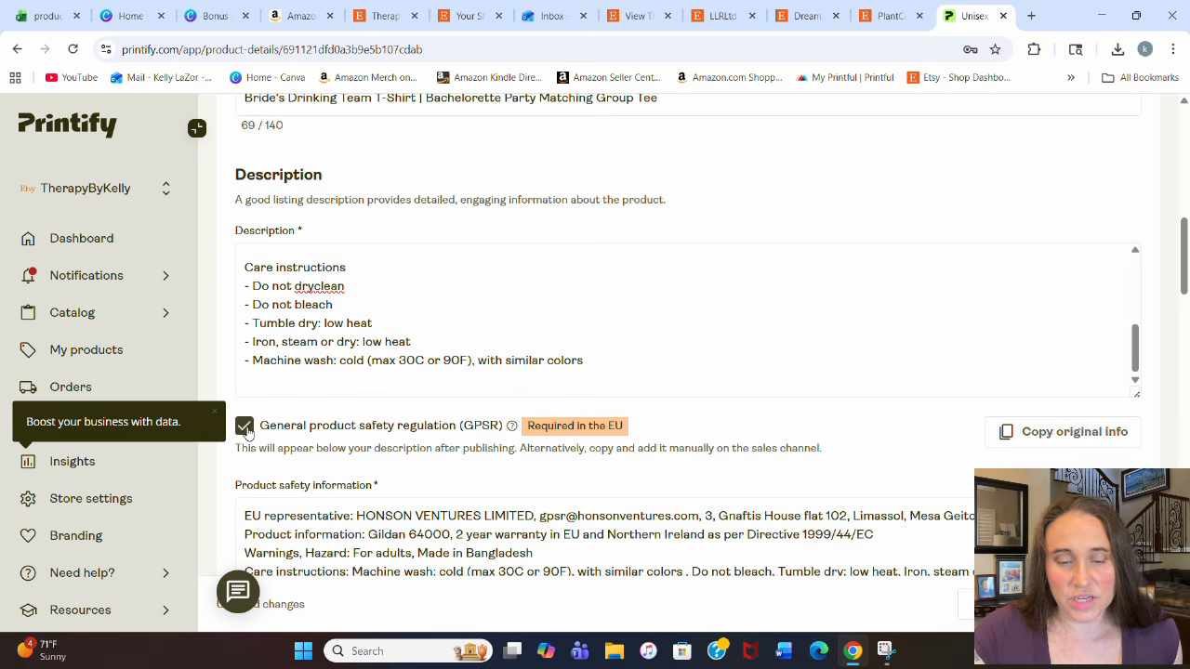
{"action": "scroll", "coordinate": [372, 370], "scroll_direction": "down", "scroll_amount": 2}
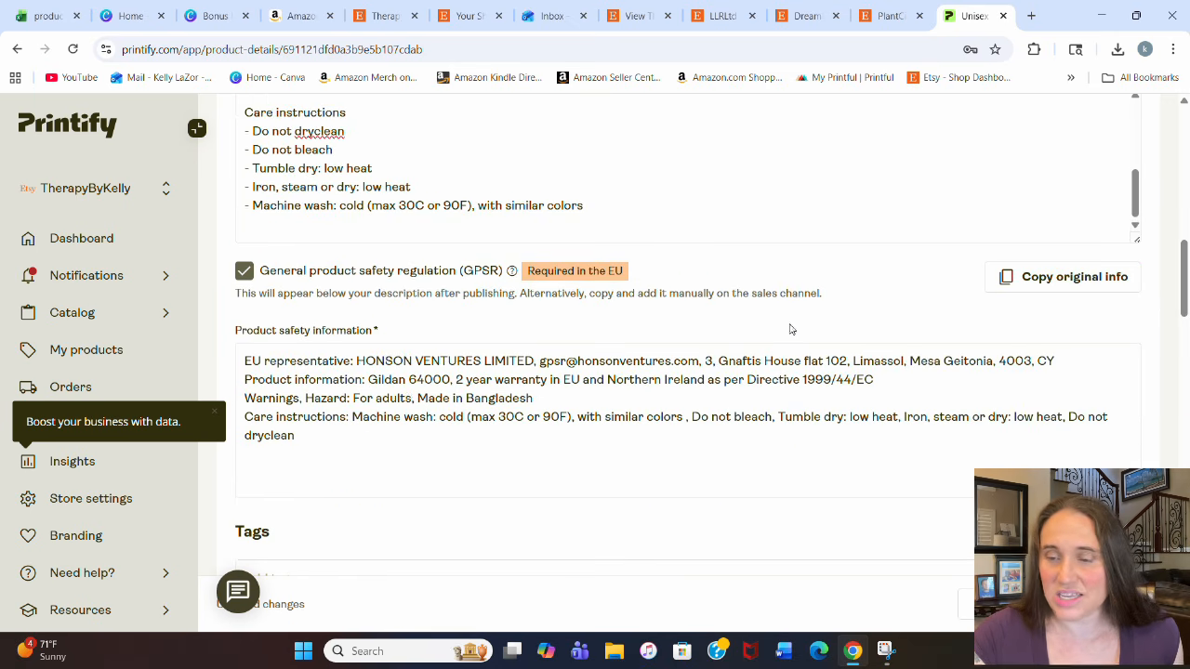
Step: Review the listing's tags, personalization option, shipping methods, shipping profile and pricing overview
{"action": "scroll", "coordinate": [795, 338], "scroll_direction": "down", "scroll_amount": 5}
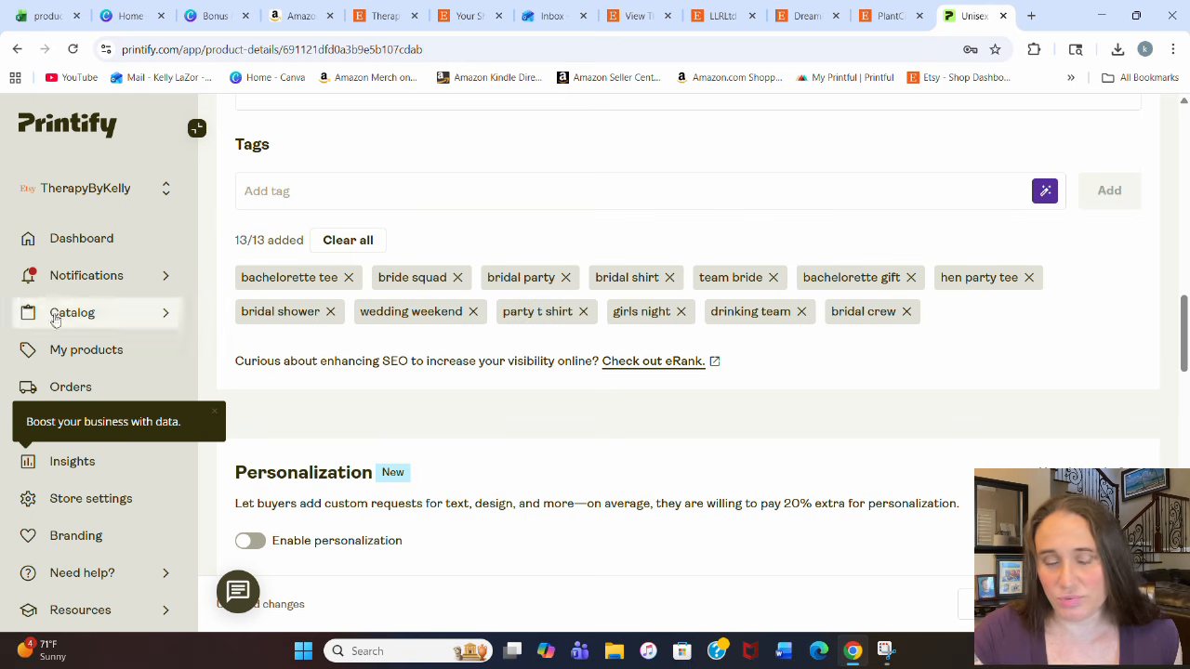
{"action": "scroll", "coordinate": [755, 262], "scroll_direction": "down", "scroll_amount": 2}
{"action": "scroll", "coordinate": [592, 270], "scroll_direction": "down", "scroll_amount": 1}
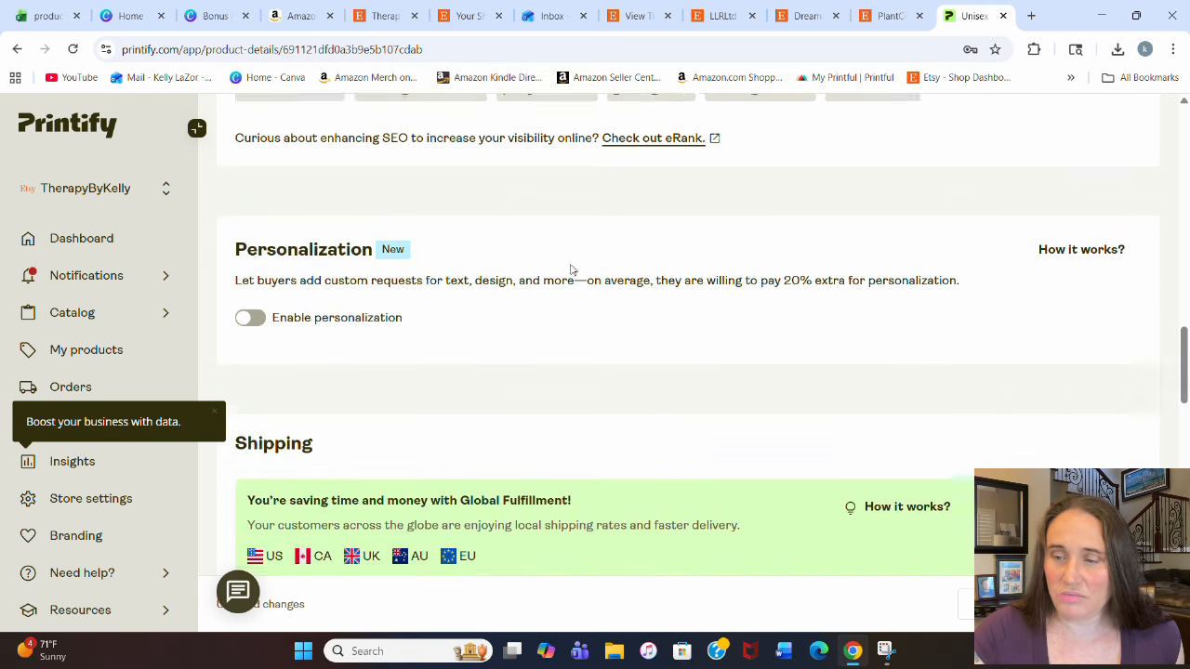
{"action": "scroll", "coordinate": [544, 257], "scroll_direction": "down", "scroll_amount": 1}
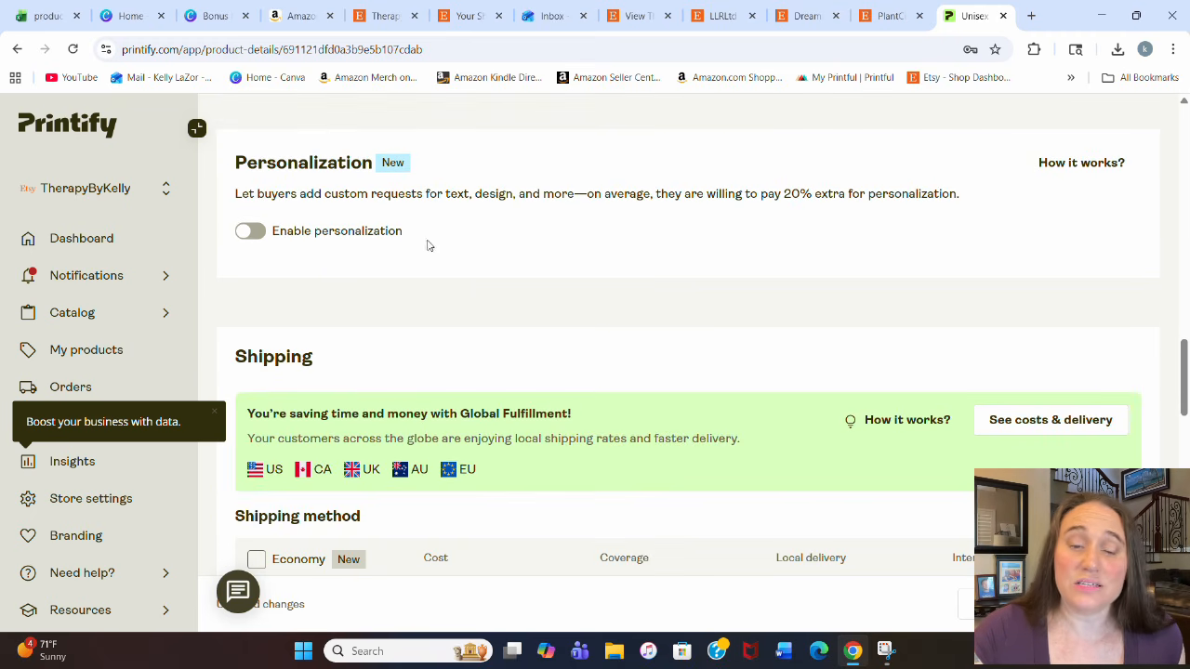
{"action": "scroll", "coordinate": [418, 240], "scroll_direction": "down", "scroll_amount": 1}
{"action": "scroll", "coordinate": [530, 209], "scroll_direction": "down", "scroll_amount": 2}
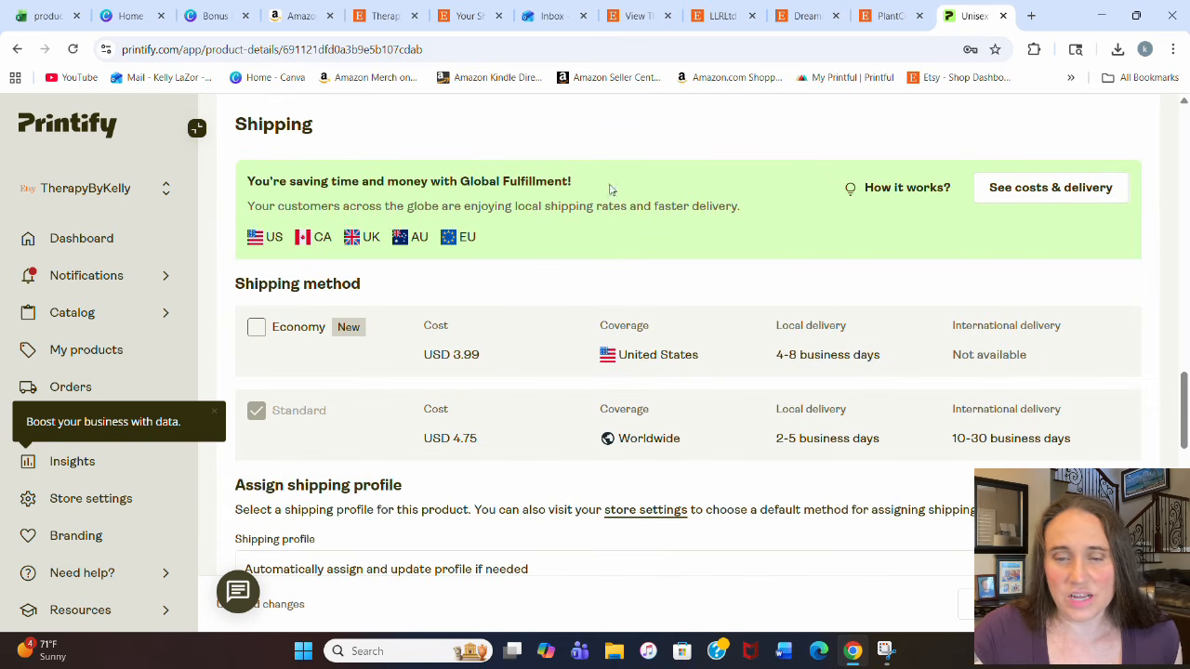
{"action": "scroll", "coordinate": [412, 239], "scroll_direction": "down", "scroll_amount": 1}
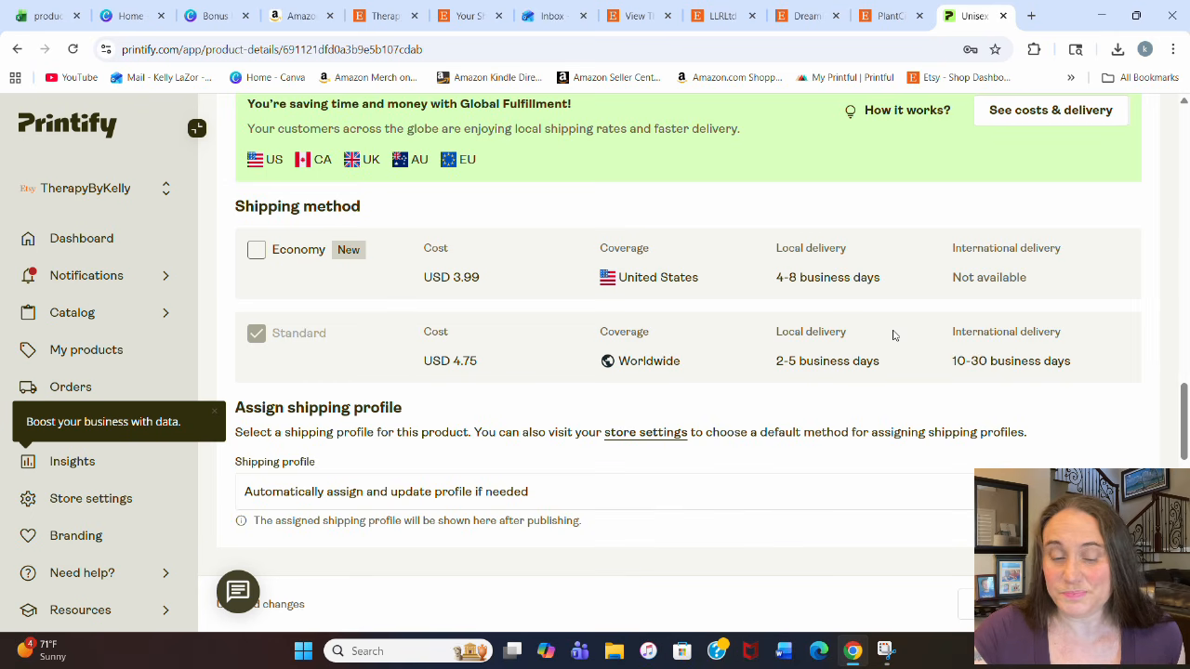
{"action": "scroll", "coordinate": [797, 305], "scroll_direction": "down", "scroll_amount": 2}
{"action": "scroll", "coordinate": [797, 304], "scroll_direction": "down", "scroll_amount": 1}
{"action": "scroll", "coordinate": [544, 234], "scroll_direction": "down", "scroll_amount": 3}
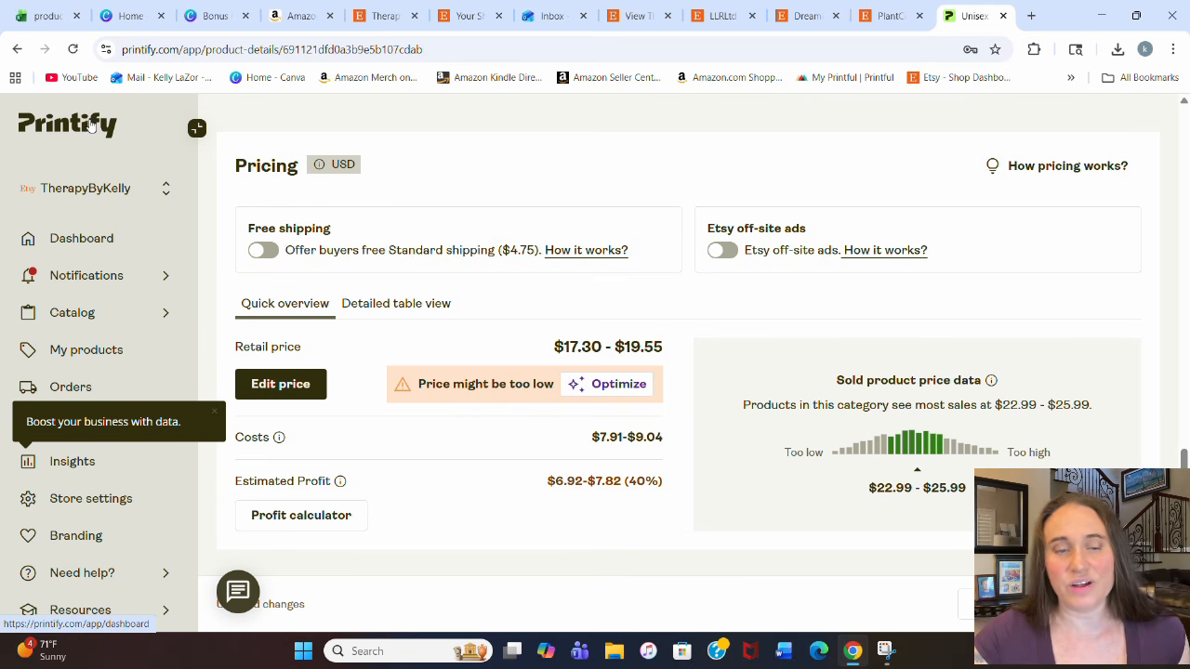
Step: Show the pricing as a detailed table and examine each size's retail price, profit, production cost, Etsy fee and shipping cost
{"action": "left_click", "coordinate": [394, 310]}
{"action": "scroll", "coordinate": [683, 253], "scroll_direction": "down", "scroll_amount": 1}
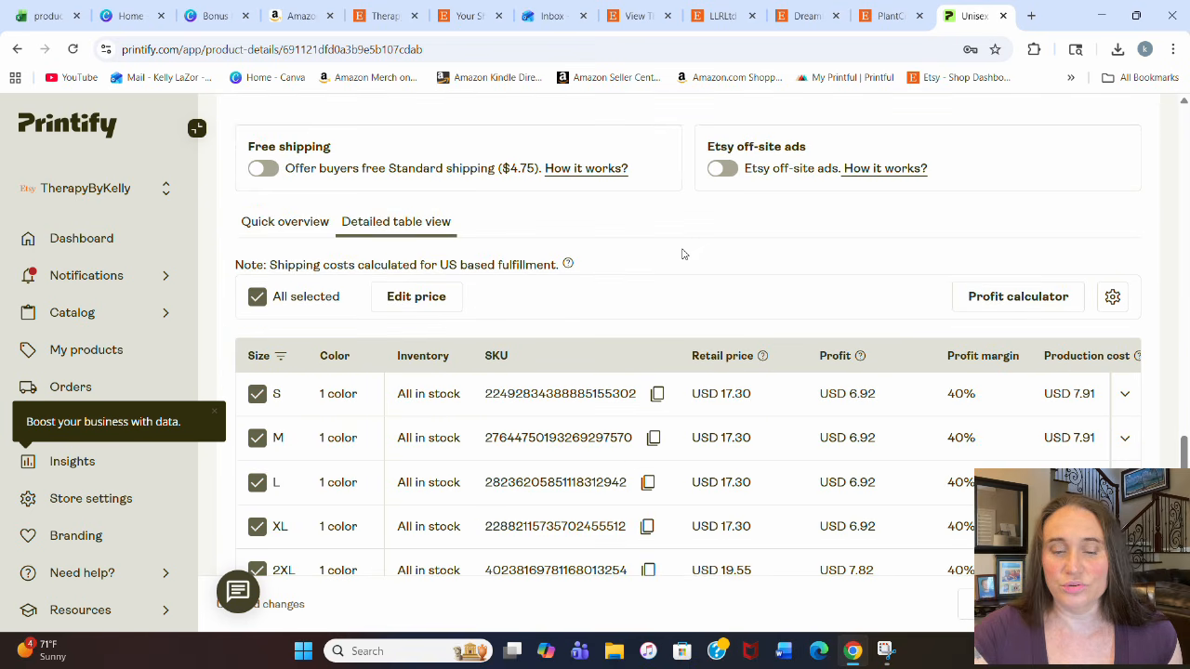
{"action": "scroll", "coordinate": [683, 253], "scroll_direction": "down", "scroll_amount": 1}
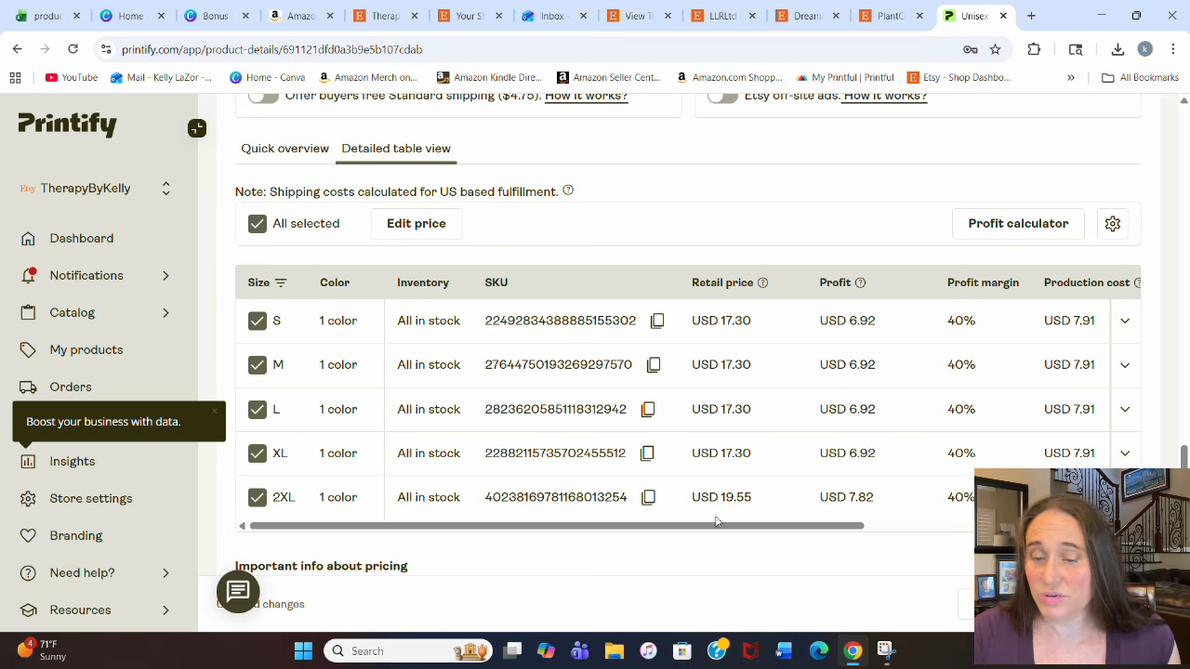
{"action": "left_click_drag", "start_coordinate": [741, 527], "coordinate": [950, 520]}
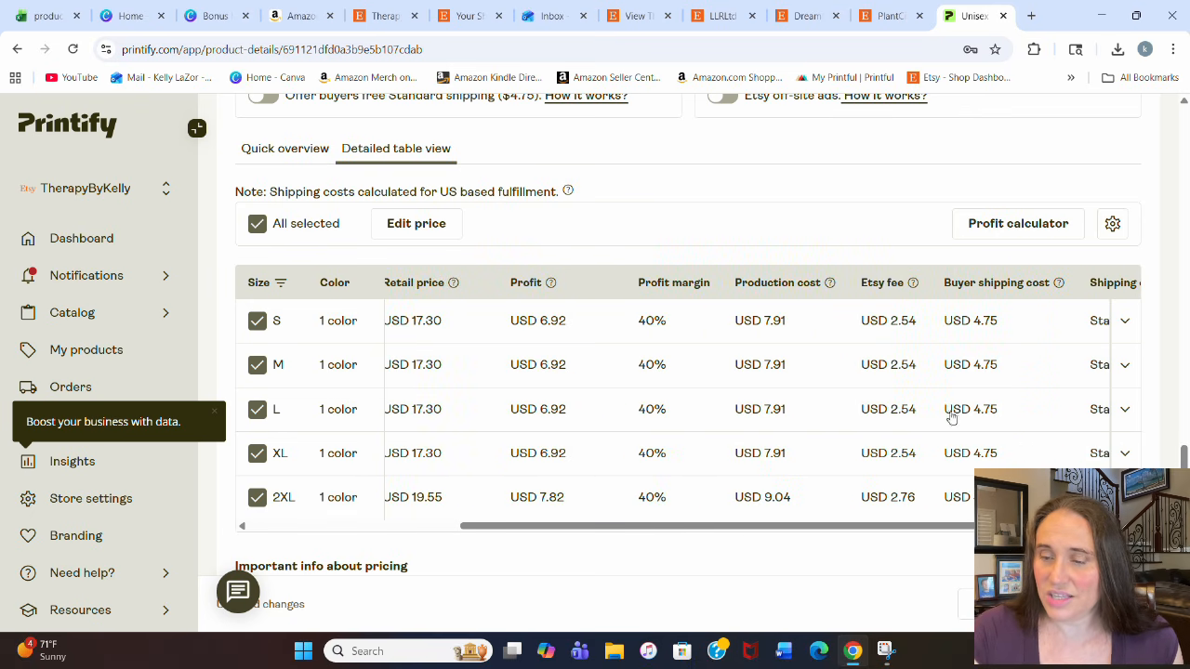
{"action": "scroll", "coordinate": [1033, 452], "scroll_direction": "right", "scroll_amount": 3}
{"action": "left_click_drag", "start_coordinate": [1025, 525], "coordinate": [719, 508]}
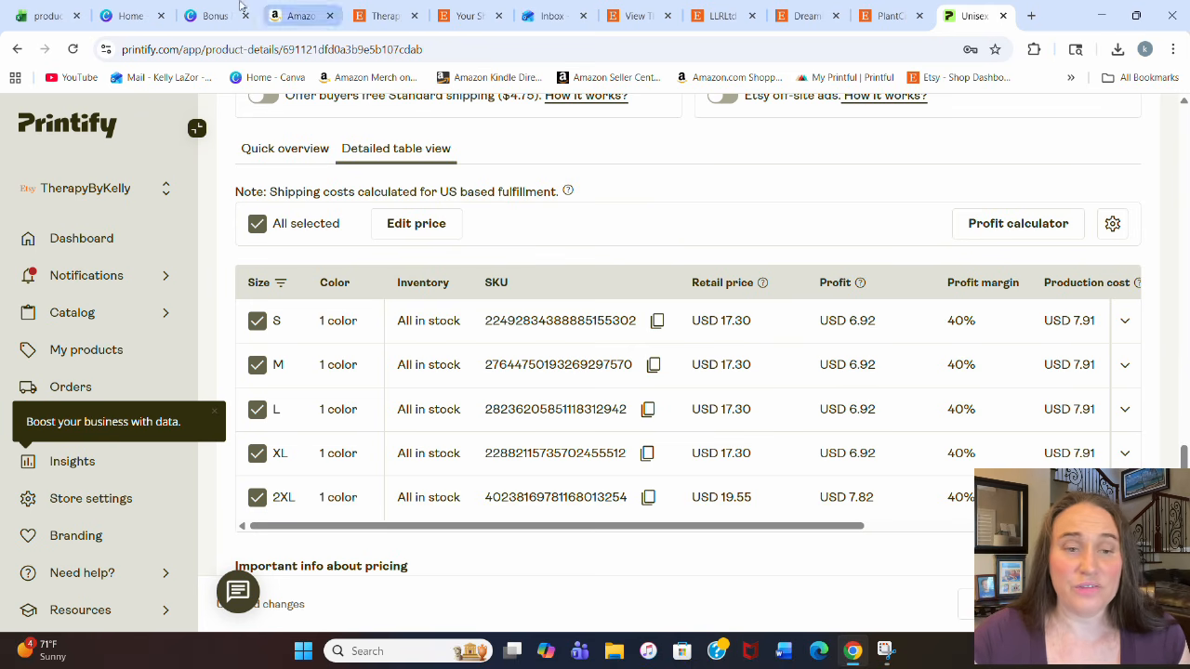
Step: Switch to the product pricing list workbook in Excel and look up the free-shipping selling price for the Gildan 6400 shirt
{"action": "left_click", "coordinate": [46, 16]}
{"action": "scroll", "coordinate": [77, 369], "scroll_direction": "up", "scroll_amount": 10}
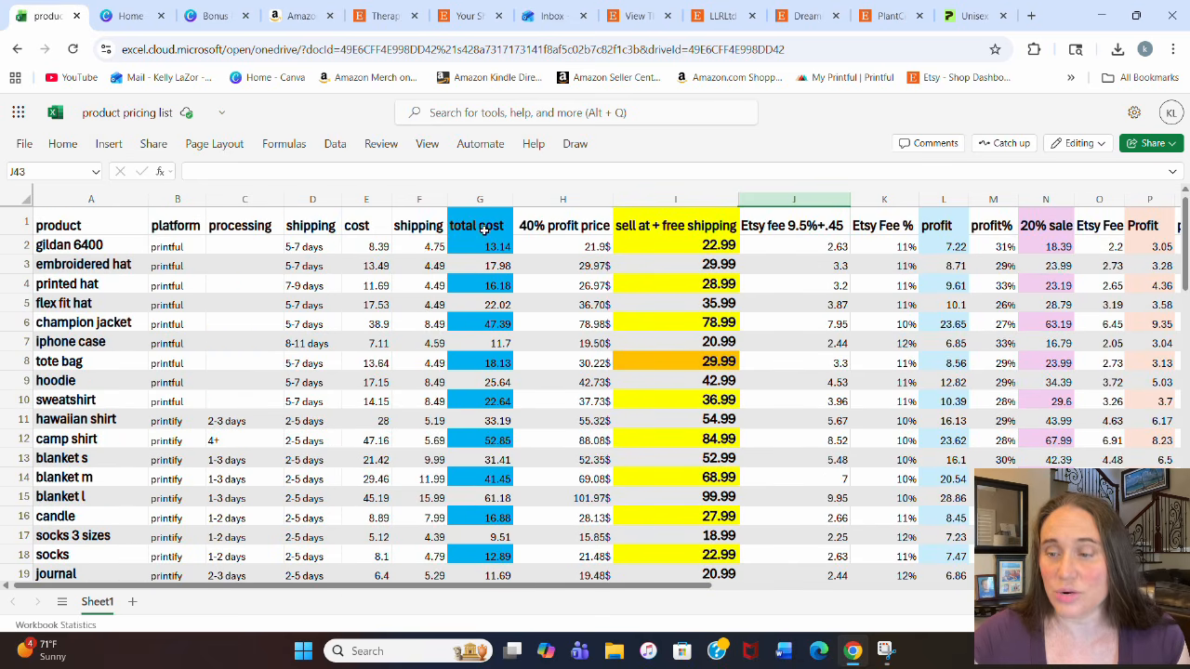
{"action": "scroll", "coordinate": [167, 241], "scroll_direction": "down", "scroll_amount": 8}
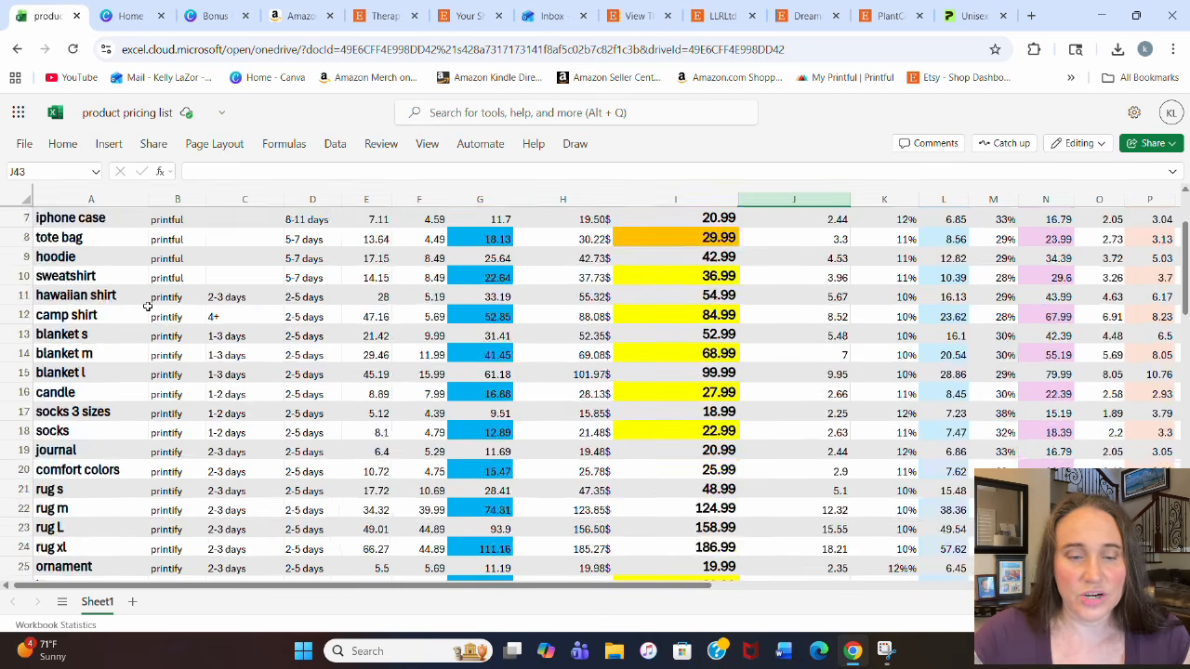
{"action": "scroll", "coordinate": [188, 286], "scroll_direction": "up", "scroll_amount": 7}
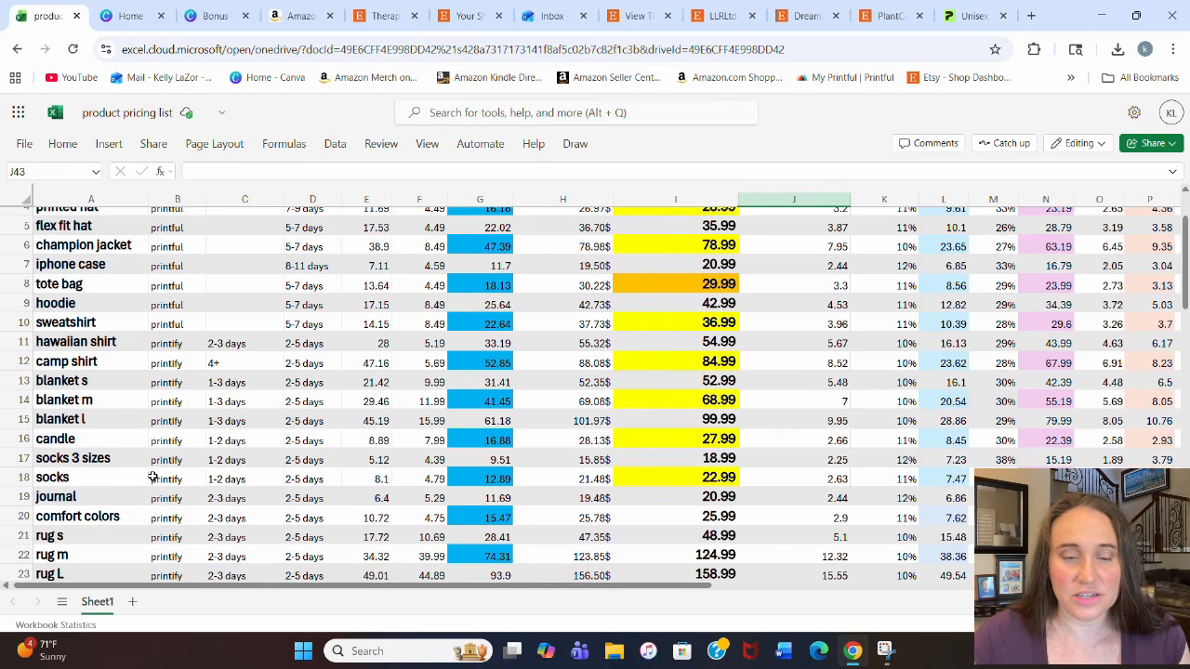
{"action": "scroll", "coordinate": [338, 331], "scroll_direction": "up", "scroll_amount": 2}
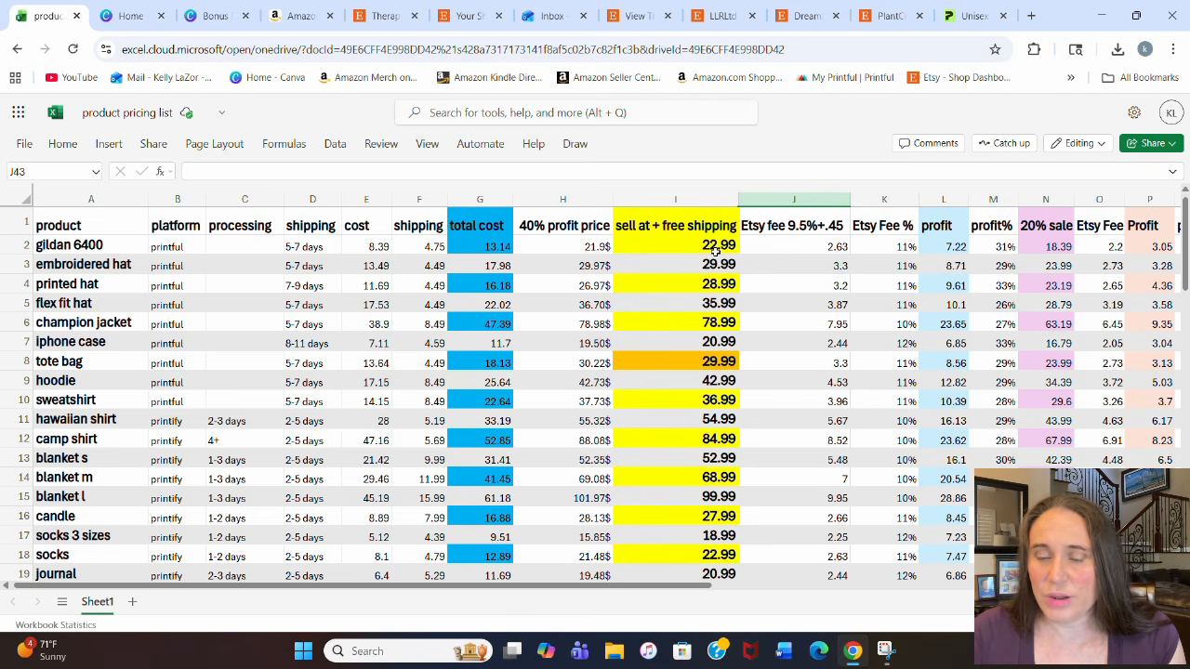
Step: Switch back to the Printify listing and set the retail prices of sizes S and M to USD 22.99
{"action": "left_click", "coordinate": [971, 9]}
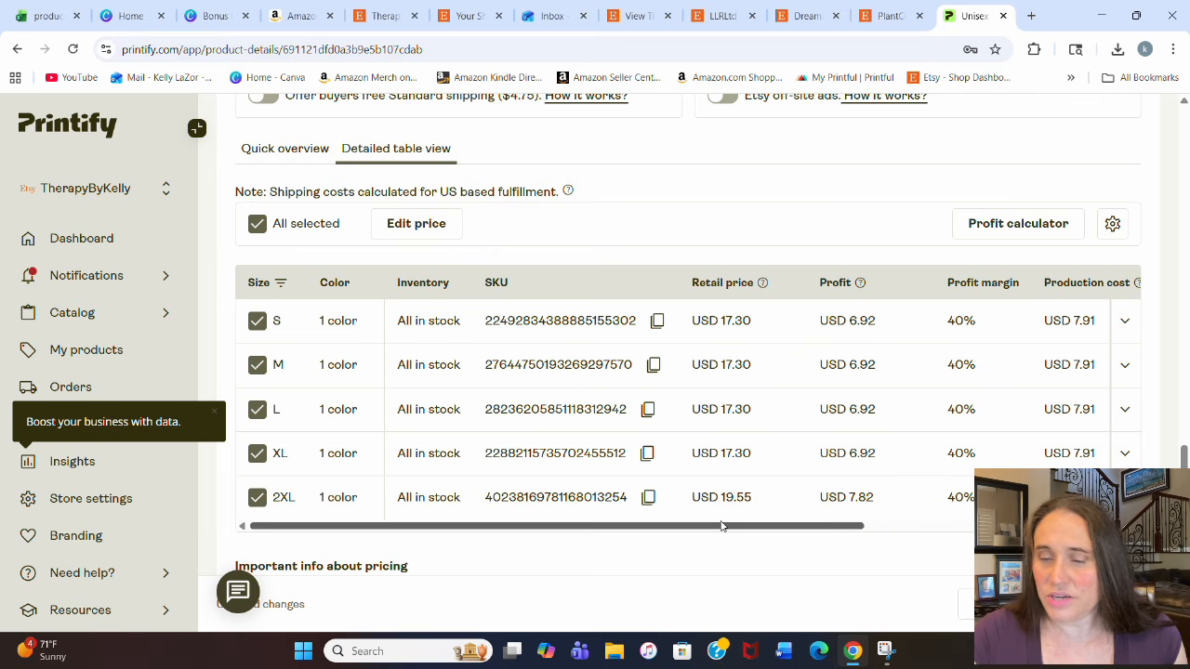
{"action": "left_click", "coordinate": [734, 320]}
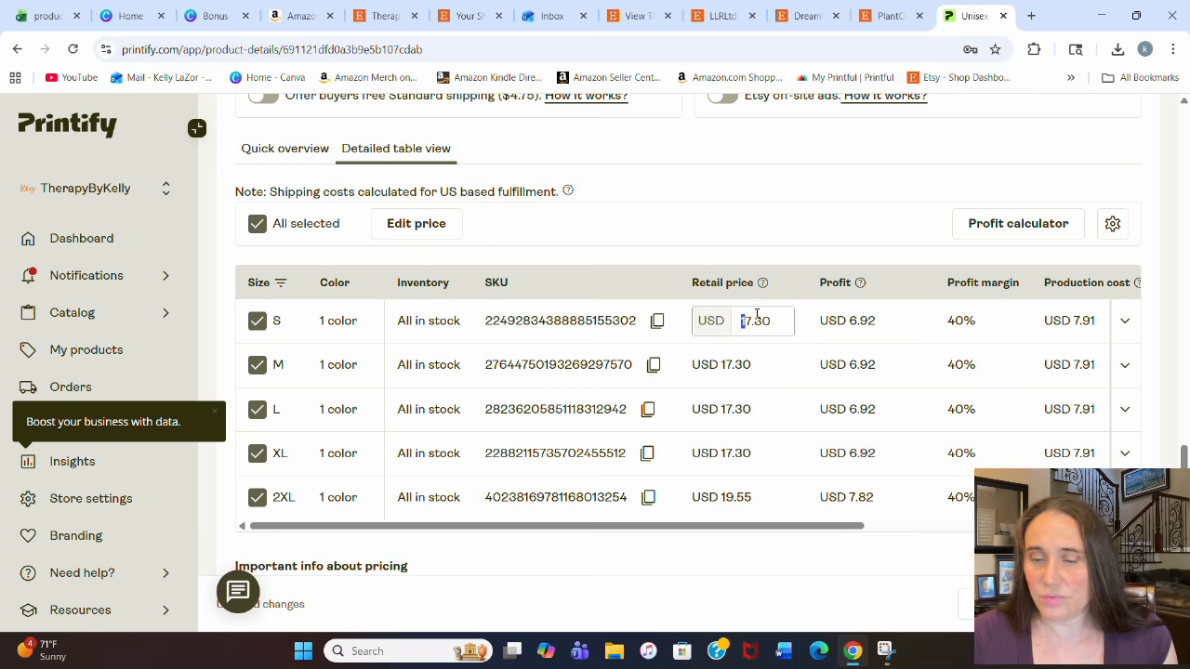
{"action": "left_click", "coordinate": [744, 320]}
{"action": "type", "text": "22.99"}
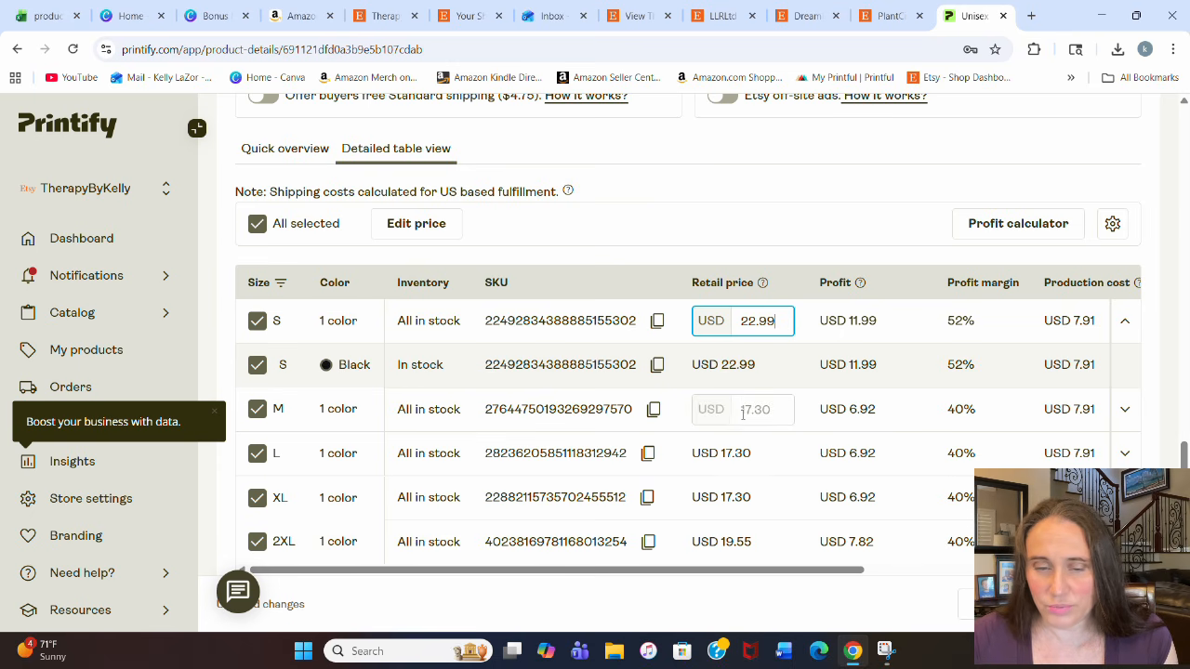
{"action": "left_click", "coordinate": [733, 412]}
{"action": "type", "text": "2"}
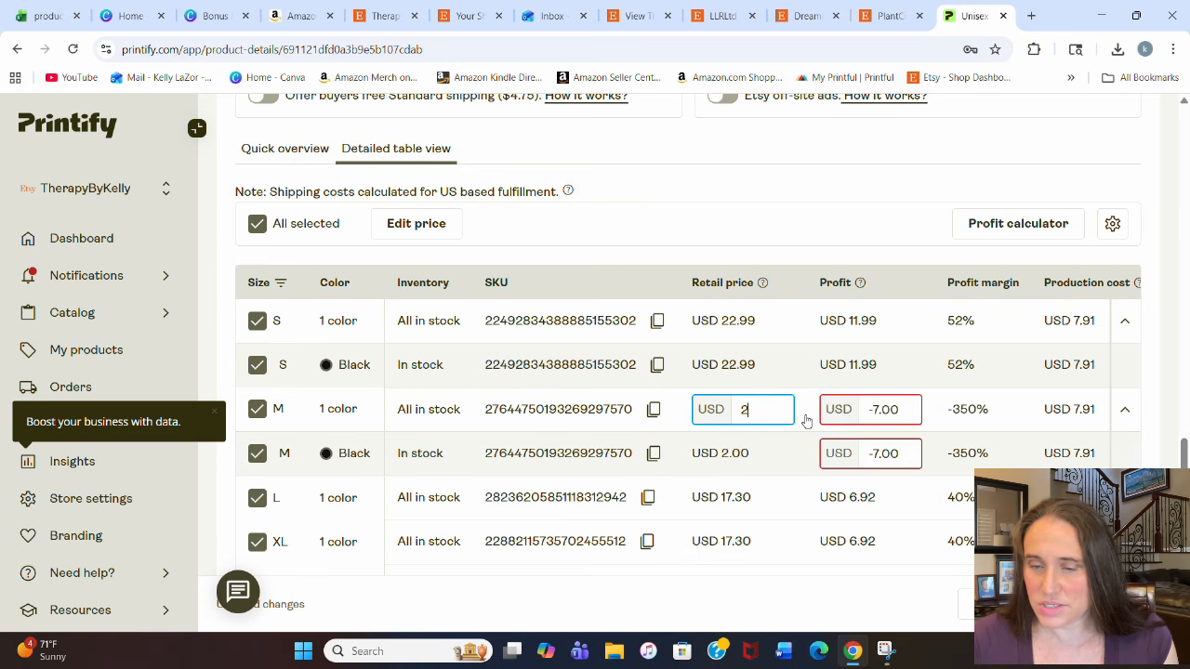
{"action": "type", "text": "2.99"}
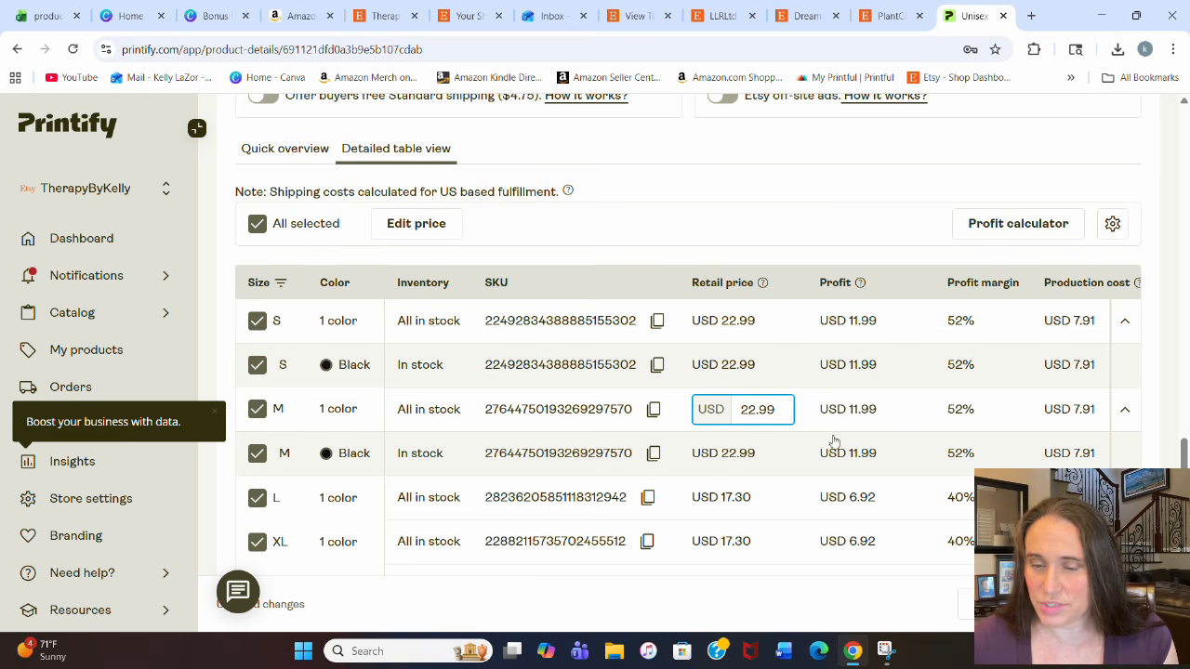
Step: Set the retail prices of sizes L and XL to USD 22.99
{"action": "left_click", "coordinate": [773, 503]}
{"action": "type", "text": "22.99"}
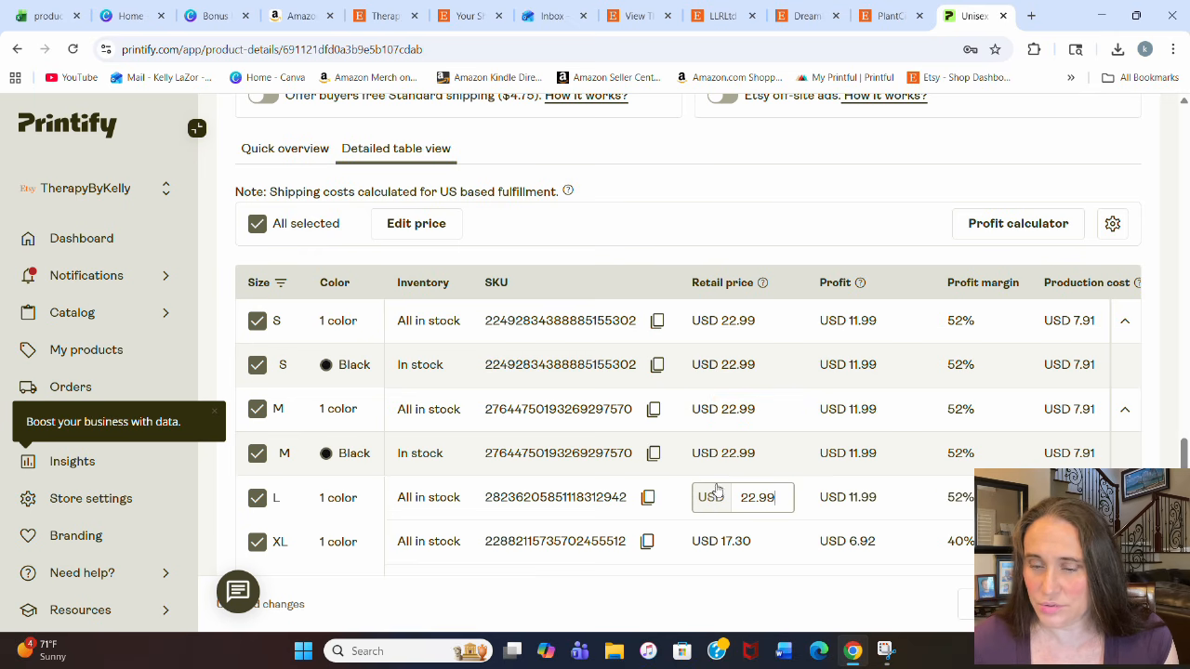
{"action": "scroll", "coordinate": [723, 409], "scroll_direction": "down", "scroll_amount": 1}
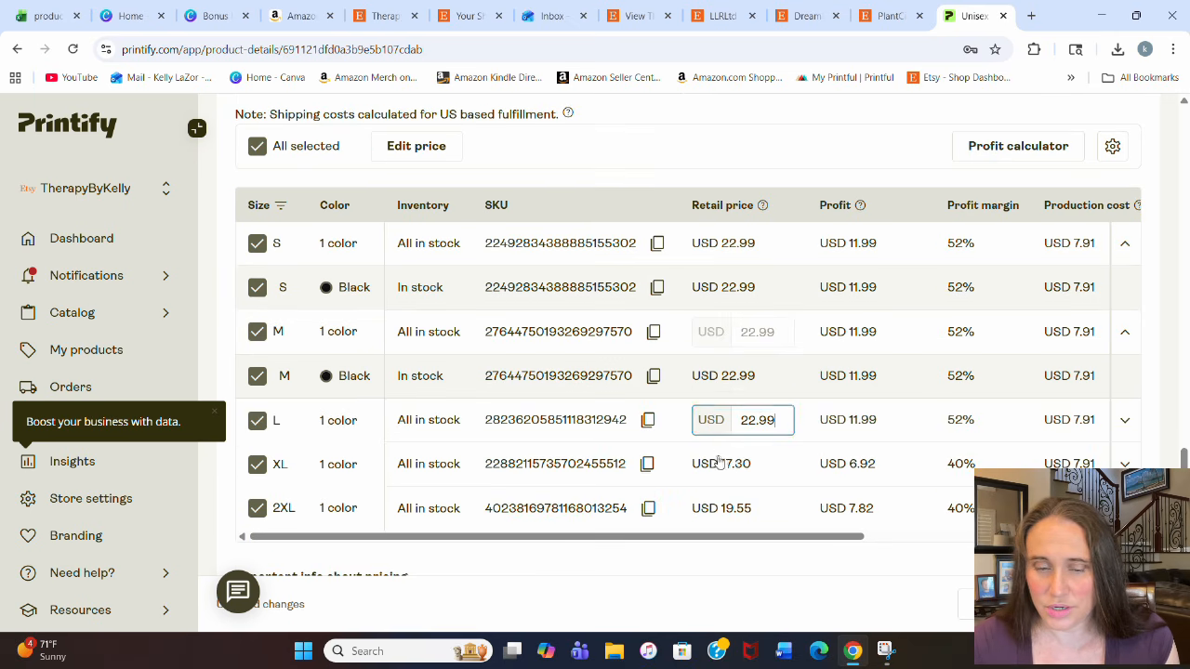
{"action": "left_click", "coordinate": [763, 462]}
{"action": "type", "text": "2"}
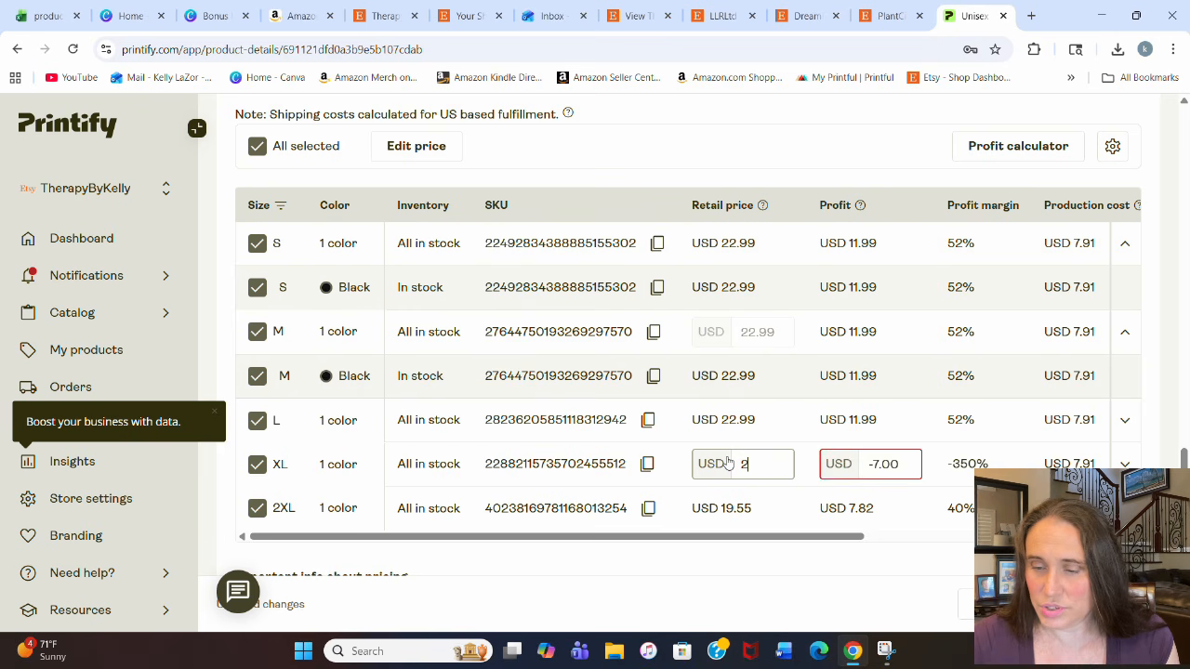
{"action": "type", "text": "2.99"}
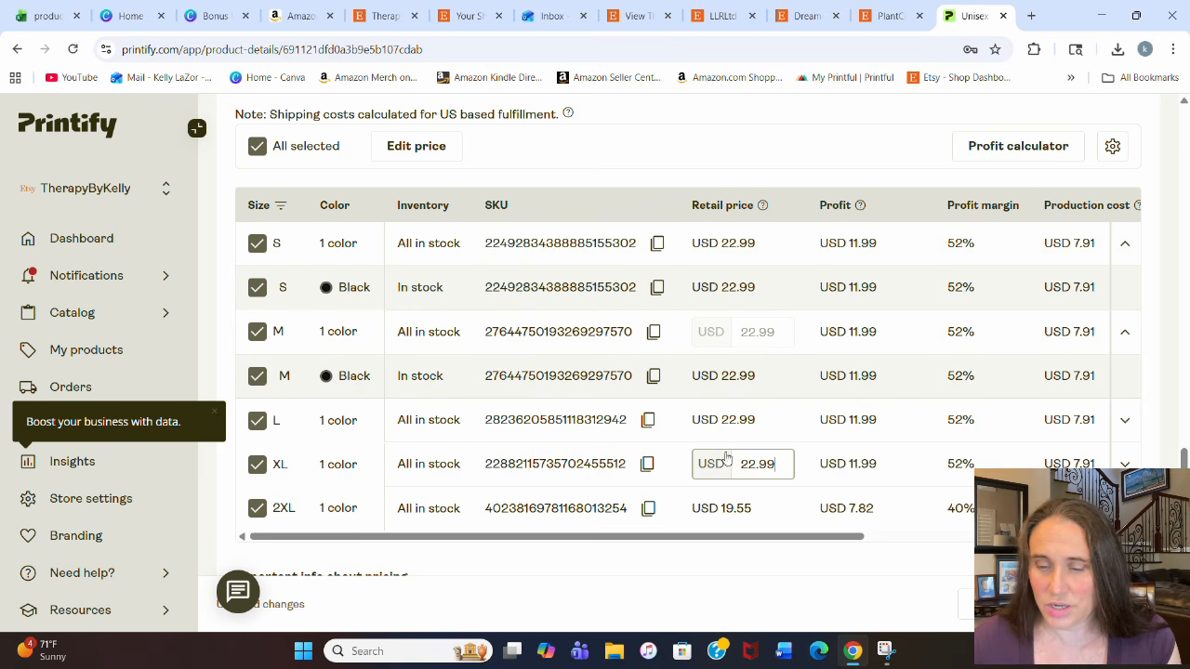
Step: Set the profit margin of size 2XL to 52%
{"action": "scroll", "coordinate": [728, 462], "scroll_direction": "down", "scroll_amount": 1}
{"action": "left_click", "coordinate": [769, 496]}
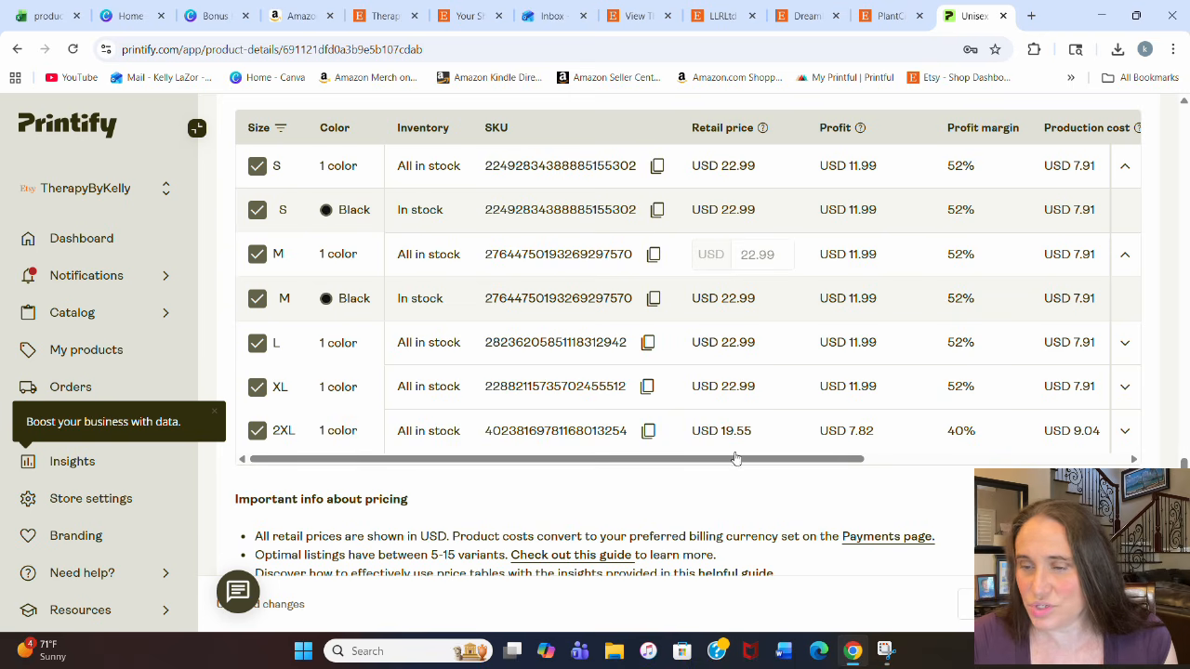
{"action": "left_click", "coordinate": [950, 431]}
{"action": "type", "text": "52"}
{"action": "left_click", "coordinate": [898, 542]}
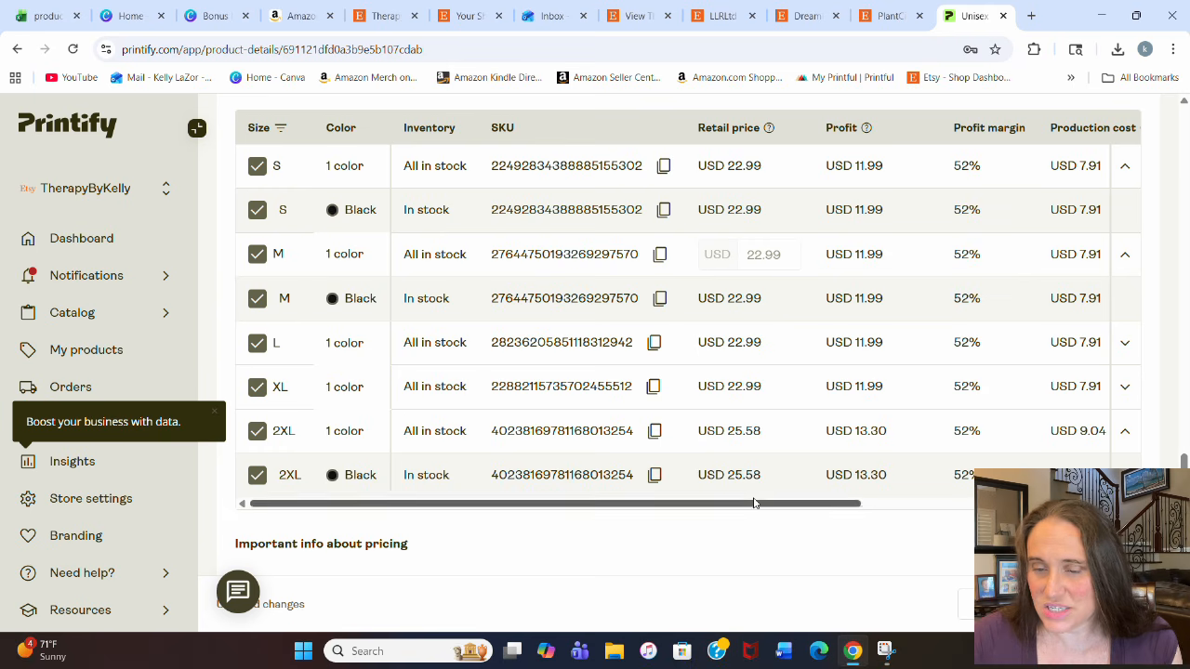
Step: Set the retail price of size 2XL to USD 24.99
{"action": "left_click", "coordinate": [789, 432]}
{"action": "left_click_drag", "start_coordinate": [791, 432], "coordinate": [733, 434]}
{"action": "type", "text": "24.99"}
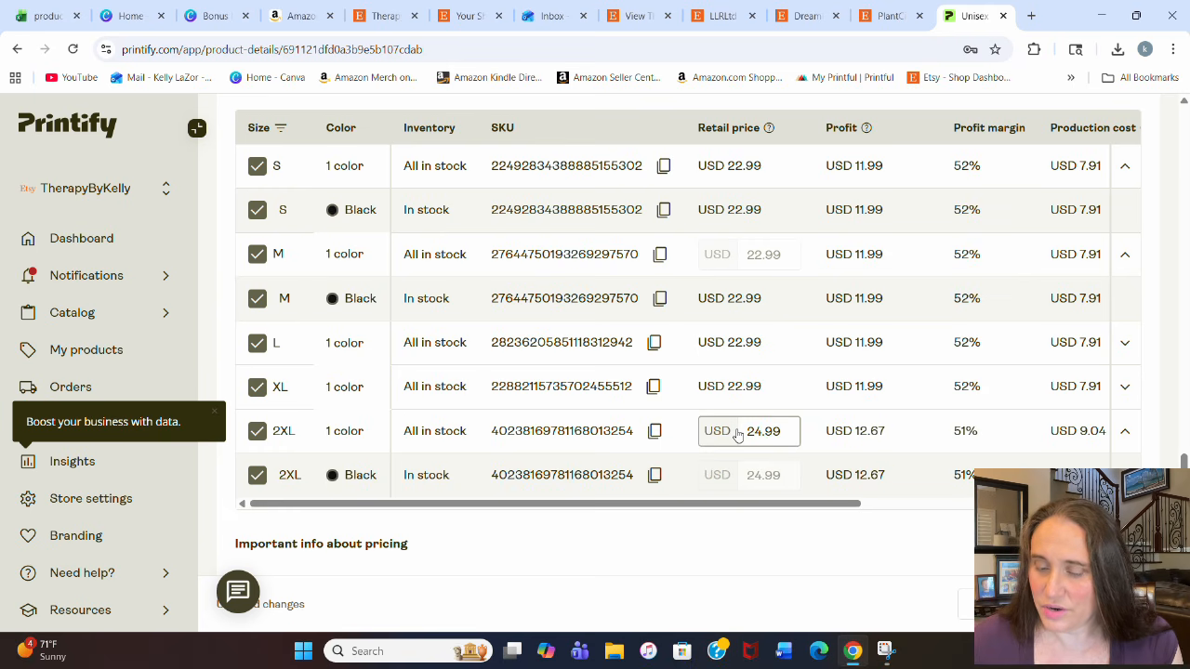
{"action": "left_click", "coordinate": [727, 543]}
Step: Set variant visibility to show in-stock variants as available and out-of-stock ones as "sold out", and publish the product to the Etsy store
{"action": "scroll", "coordinate": [813, 405], "scroll_direction": "up", "scroll_amount": 3}
{"action": "scroll", "coordinate": [813, 403], "scroll_direction": "down", "scroll_amount": 3}
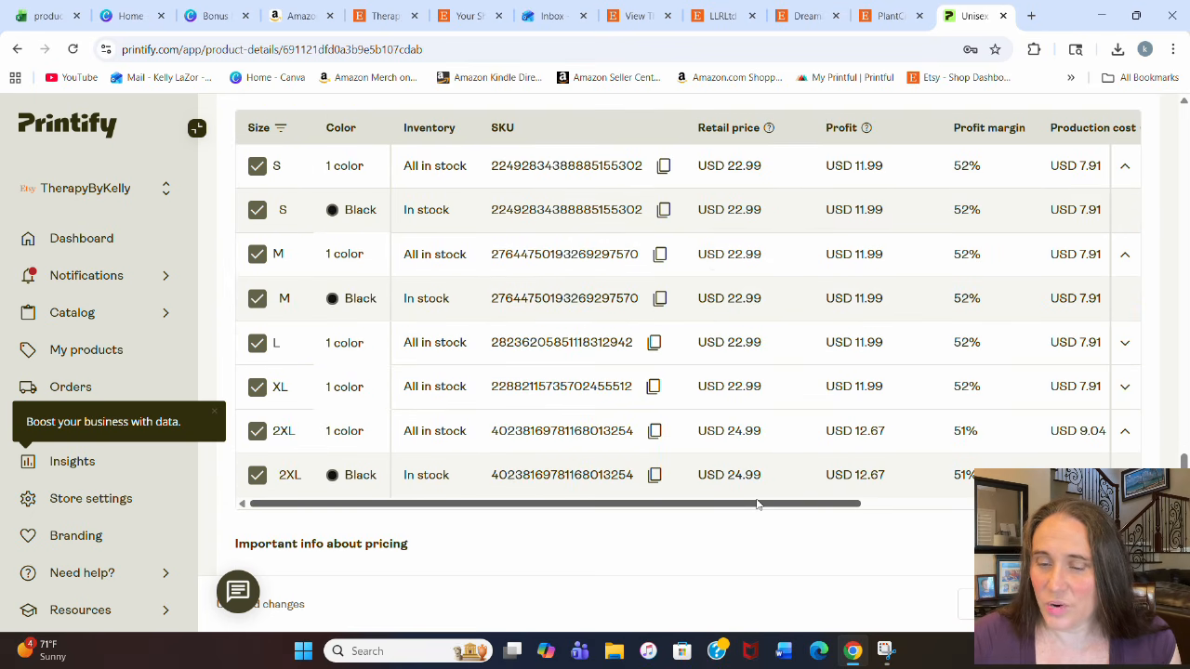
{"action": "left_click_drag", "start_coordinate": [759, 506], "coordinate": [593, 527]}
{"action": "scroll", "coordinate": [772, 387], "scroll_direction": "up", "scroll_amount": 1}
{"action": "scroll", "coordinate": [546, 312], "scroll_direction": "up", "scroll_amount": 4}
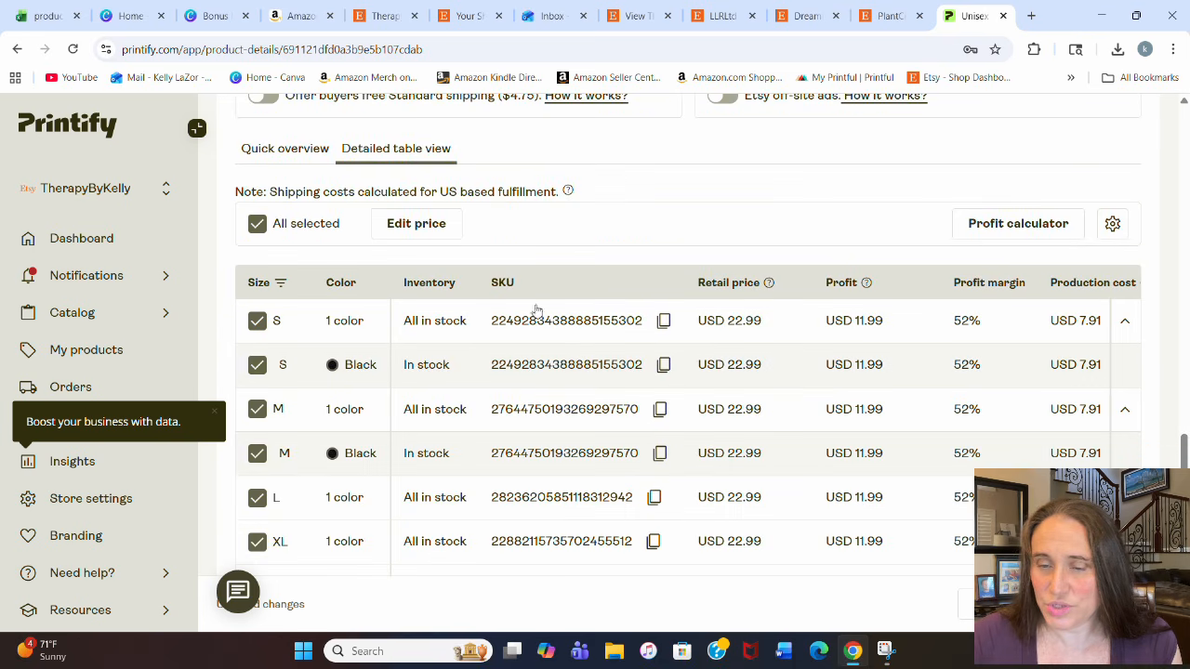
{"action": "scroll", "coordinate": [690, 403], "scroll_direction": "down", "scroll_amount": 7}
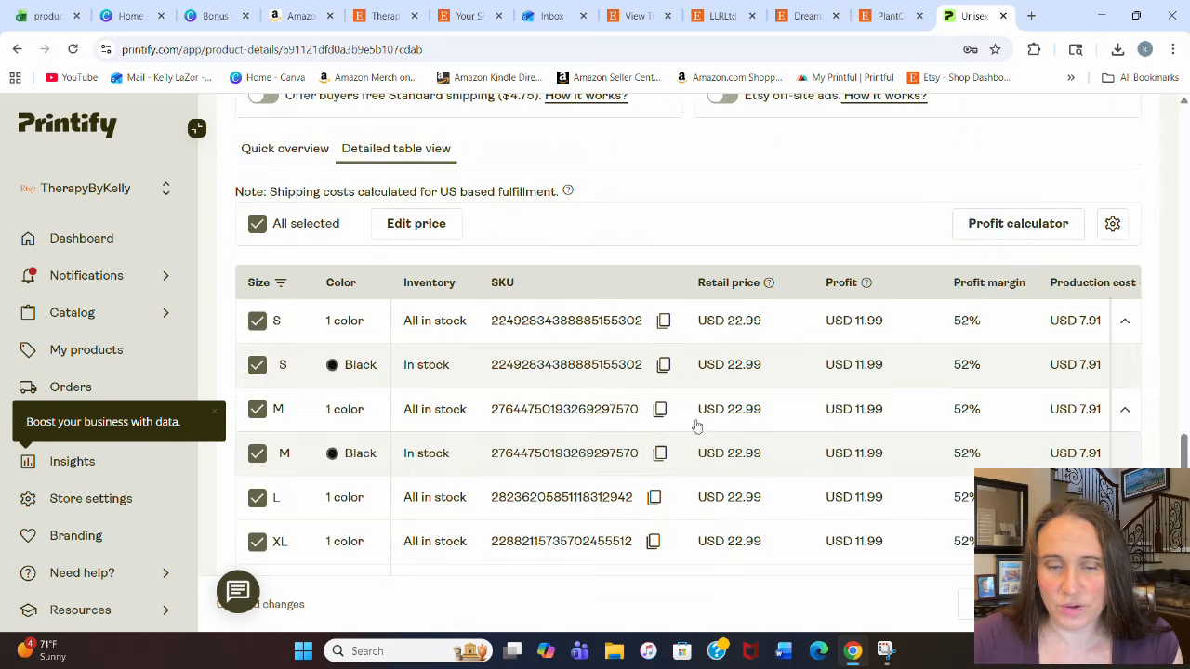
{"action": "scroll", "coordinate": [683, 311], "scroll_direction": "down", "scroll_amount": 3}
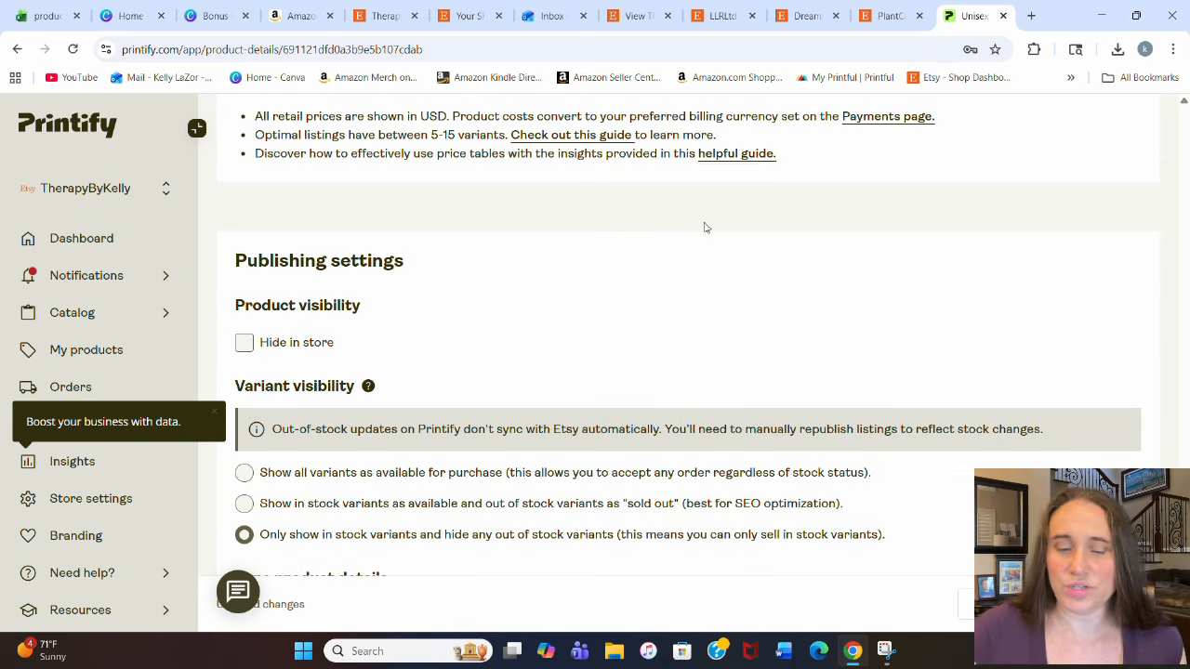
{"action": "scroll", "coordinate": [716, 214], "scroll_direction": "down", "scroll_amount": 1}
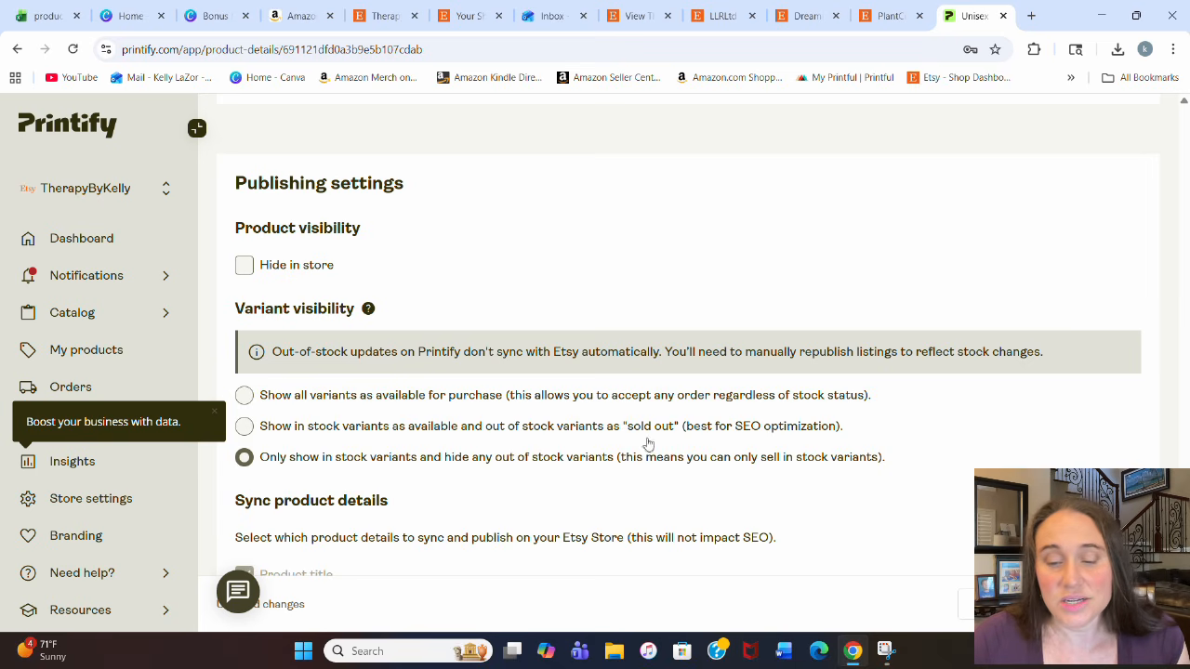
{"action": "scroll", "coordinate": [365, 444], "scroll_direction": "down", "scroll_amount": 2}
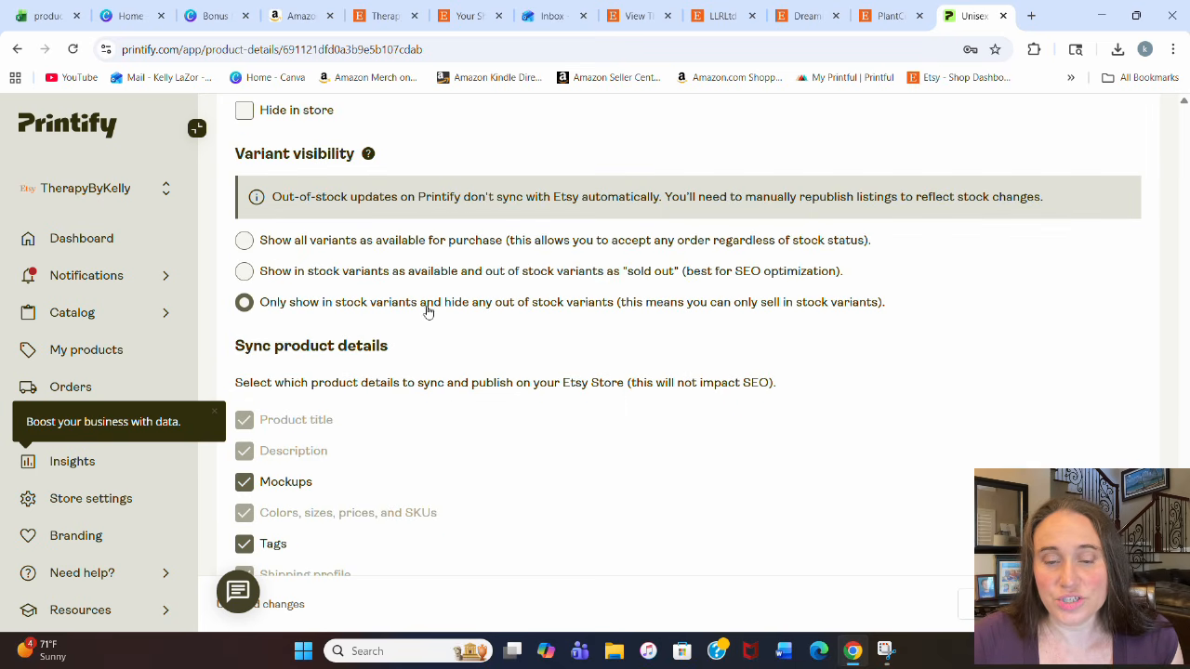
{"action": "left_click", "coordinate": [756, 277]}
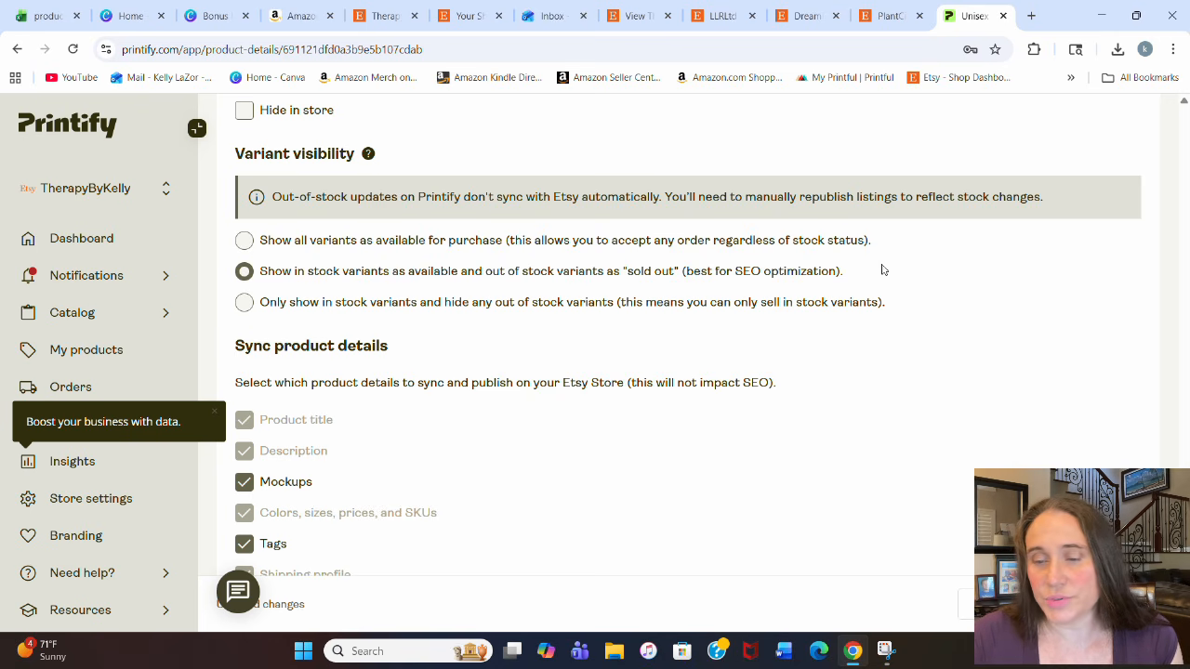
{"action": "scroll", "coordinate": [292, 282], "scroll_direction": "down", "scroll_amount": 1}
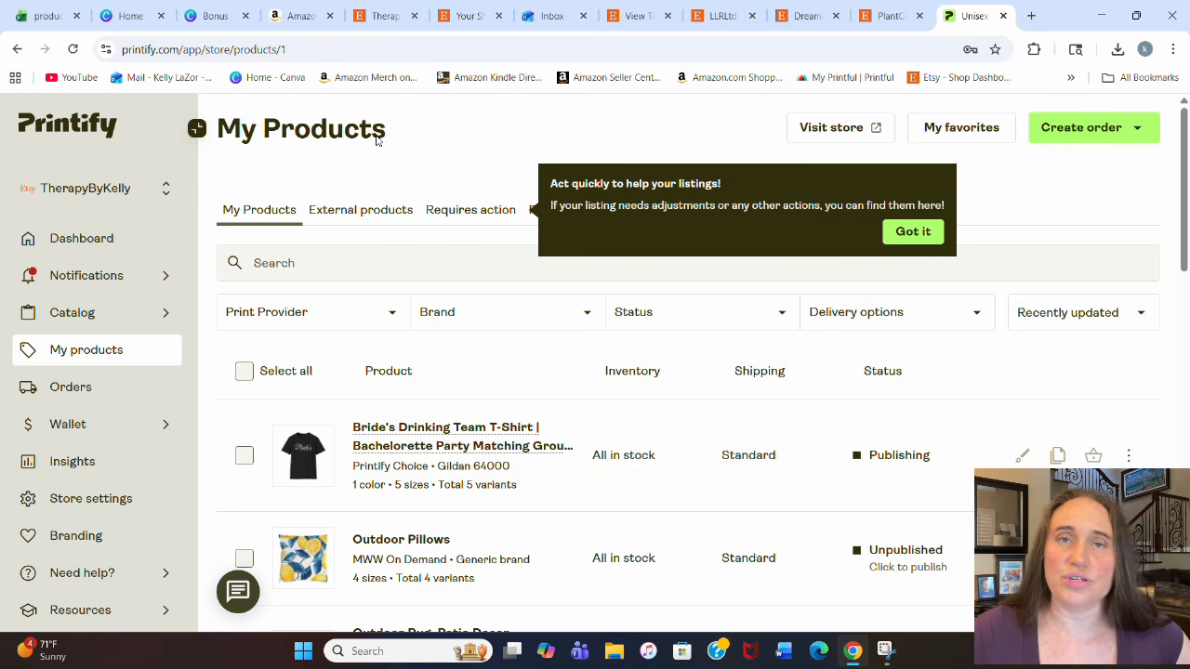
Step: Switch to Canva, open the "mockups" design from the recent designs and show its pages as a thumbnail grid
{"action": "left_click", "coordinate": [130, 16]}
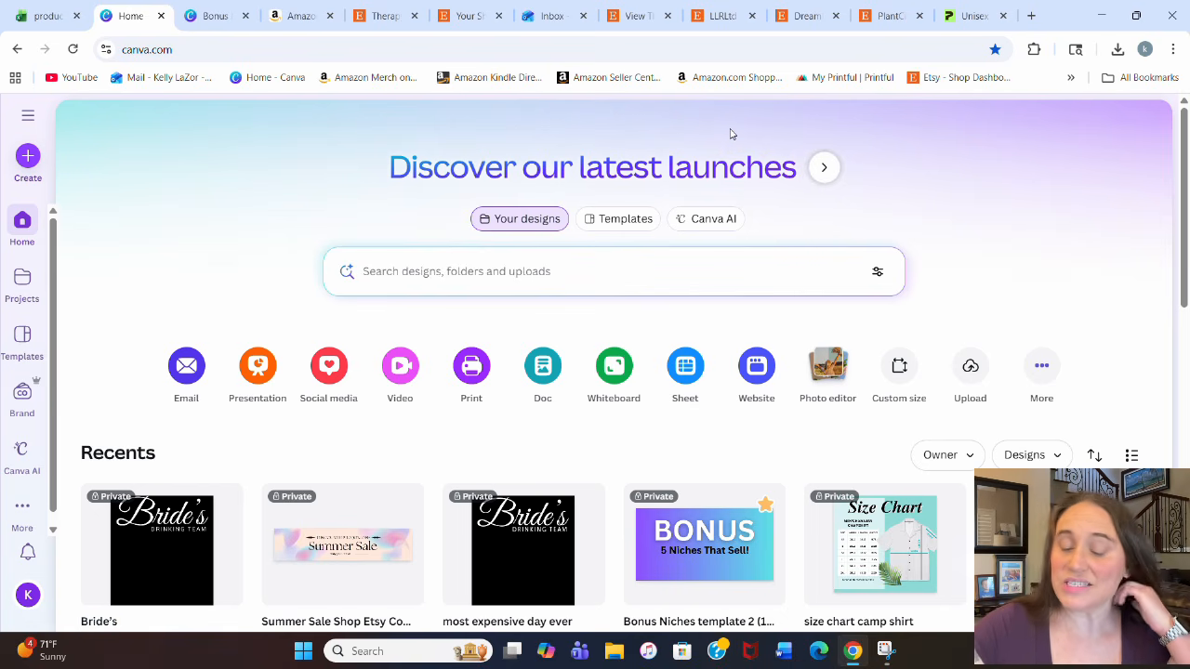
{"action": "scroll", "coordinate": [770, 116], "scroll_direction": "down", "scroll_amount": 1}
{"action": "scroll", "coordinate": [790, 114], "scroll_direction": "down", "scroll_amount": 3}
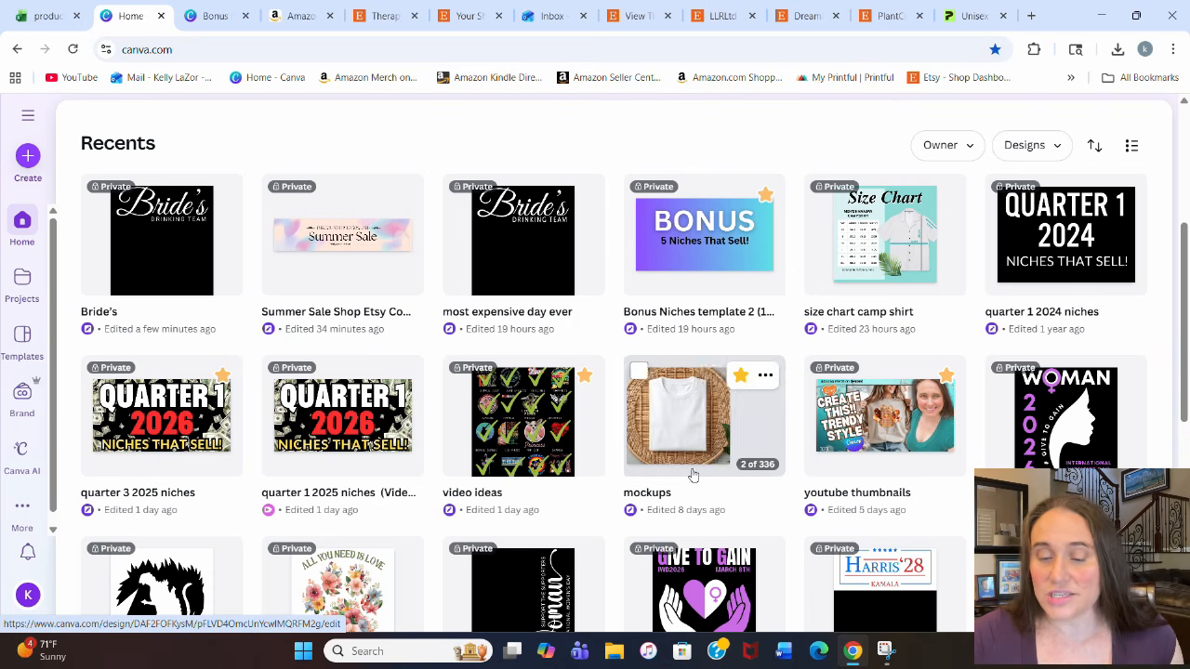
{"action": "left_click", "coordinate": [746, 462]}
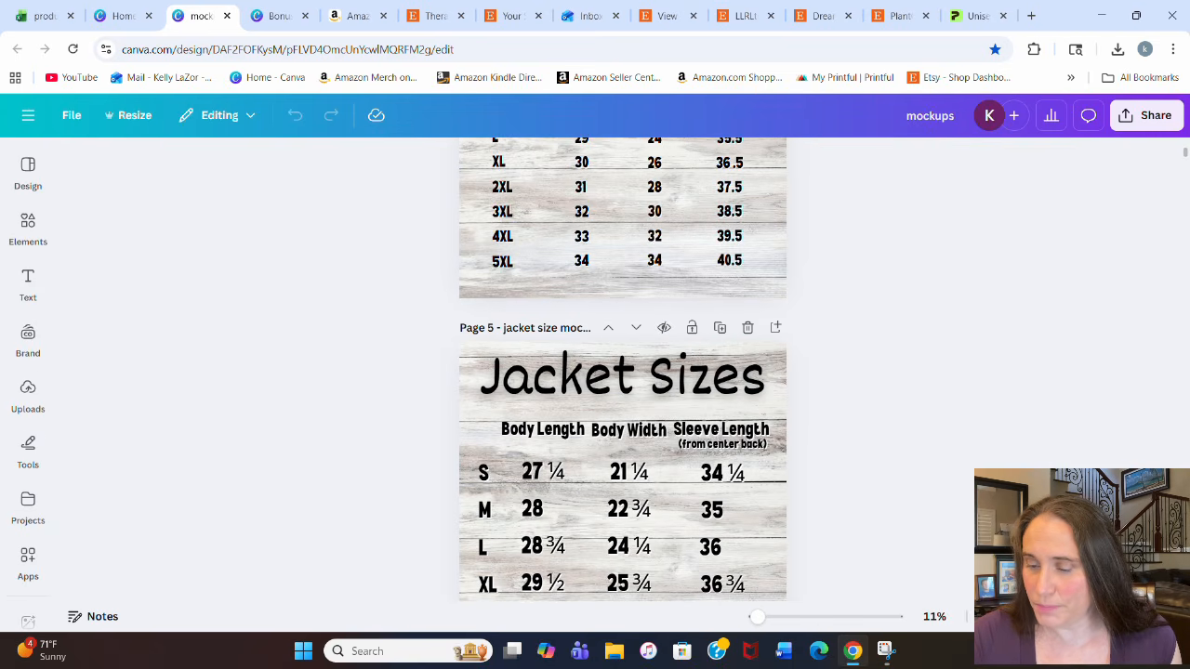
{"action": "left_click", "coordinate": [1103, 616]}
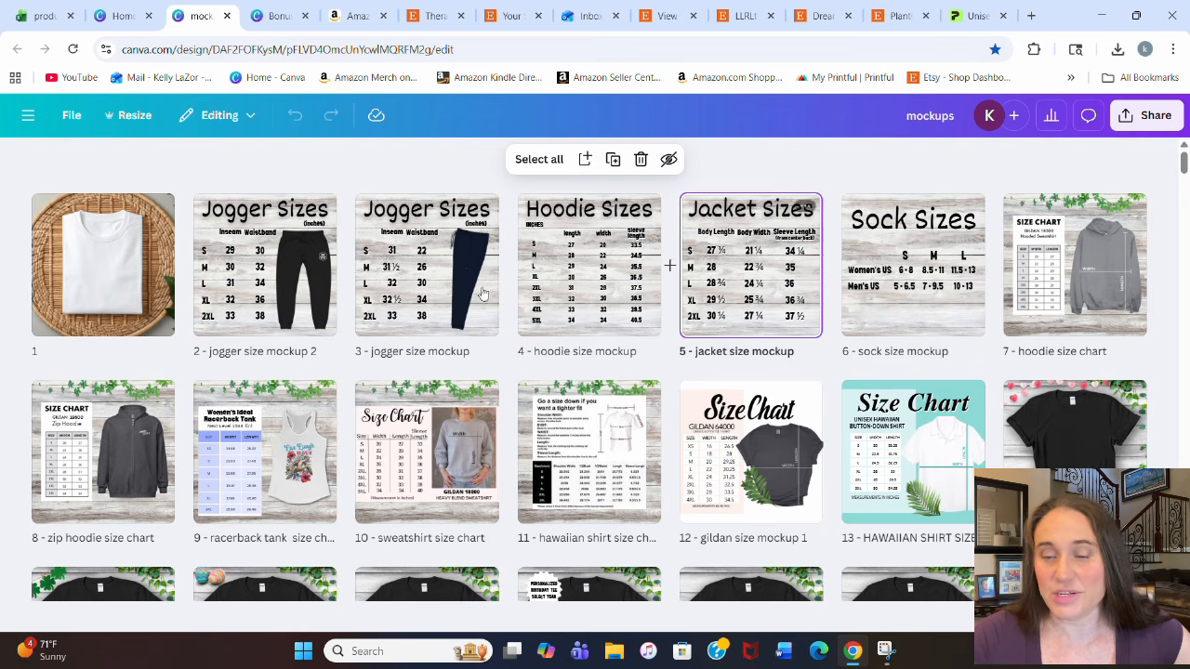
Step: Browse the mockups design's pages, examining the size charts, folded shirt, woman model and flat-lay T-shirt mockups in the various colors
{"action": "scroll", "coordinate": [316, 195], "scroll_direction": "down", "scroll_amount": 1}
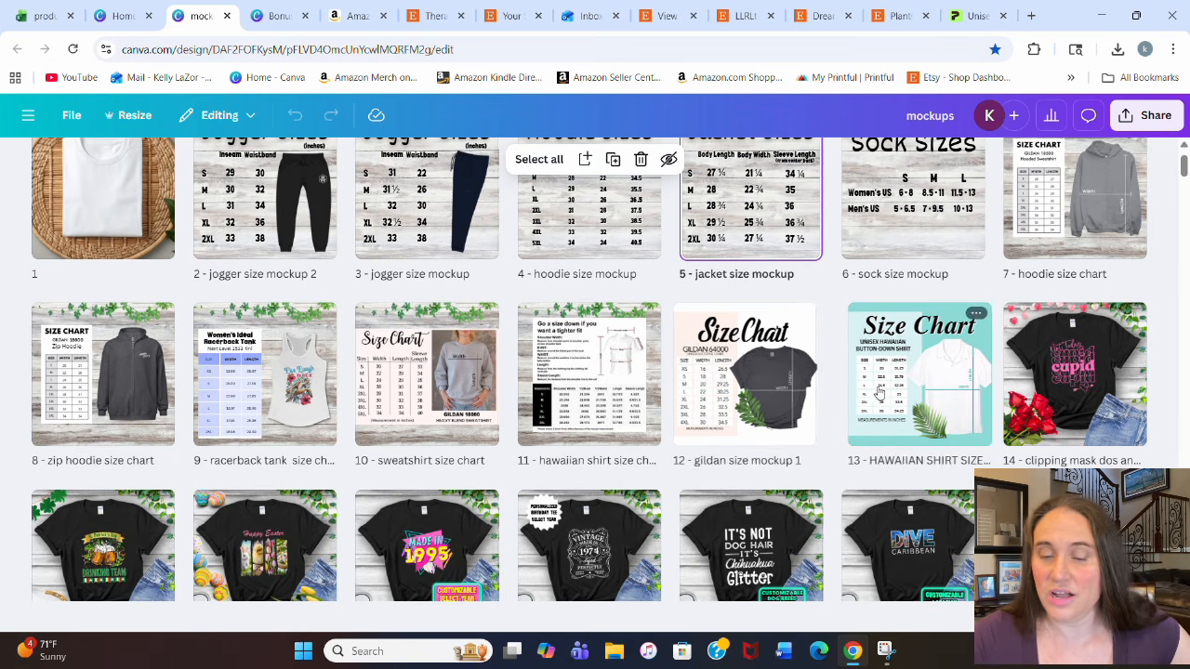
{"action": "scroll", "coordinate": [878, 394], "scroll_direction": "down", "scroll_amount": 5}
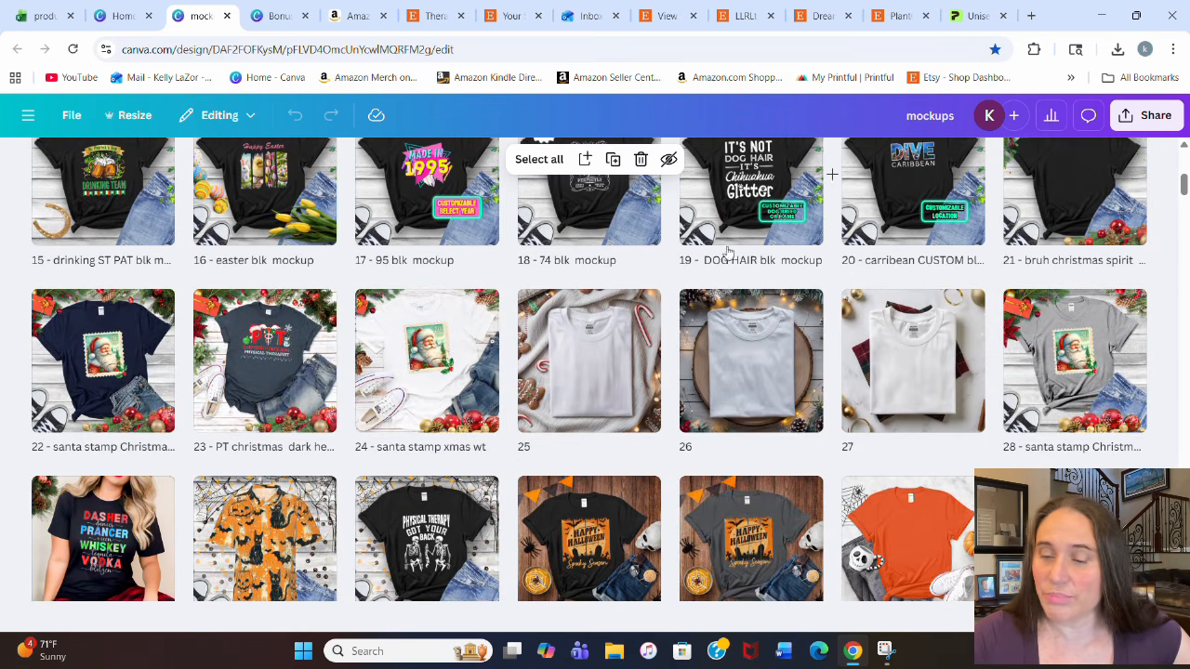
{"action": "scroll", "coordinate": [901, 205], "scroll_direction": "down", "scroll_amount": 3}
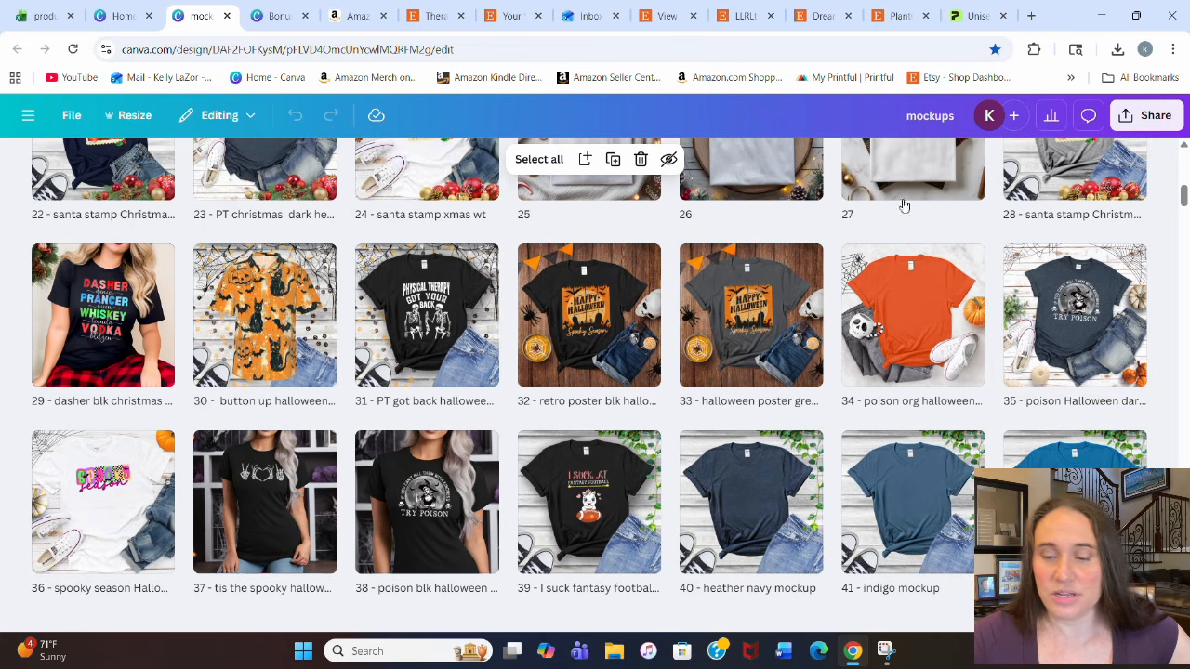
{"action": "scroll", "coordinate": [616, 279], "scroll_direction": "down", "scroll_amount": 5}
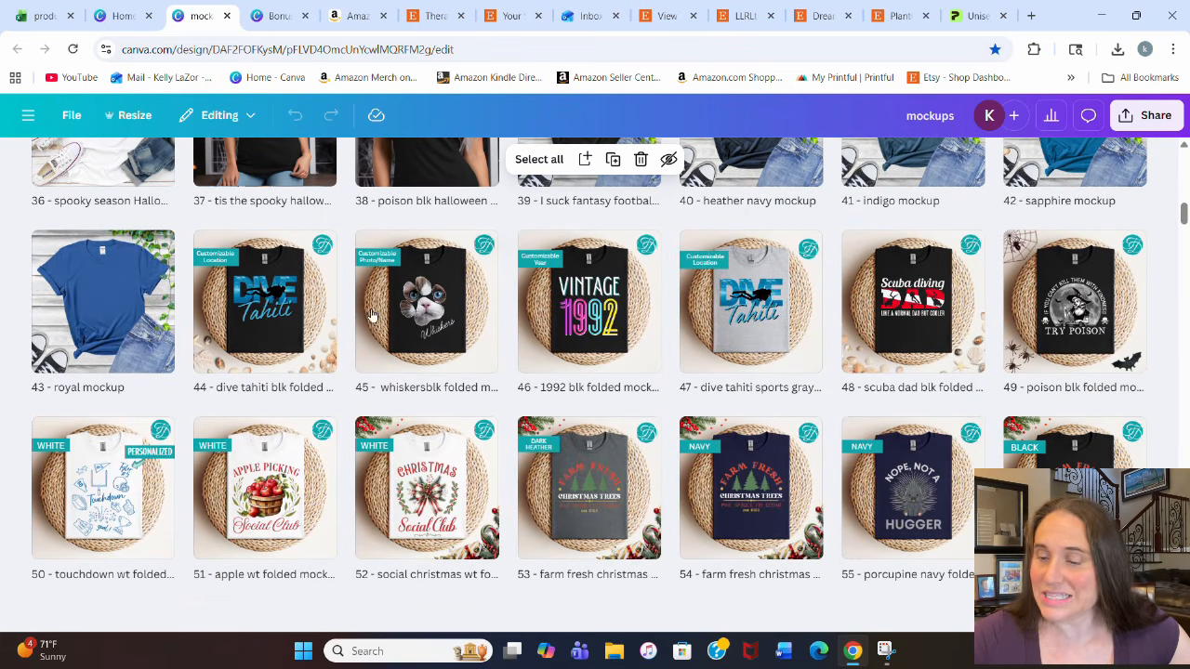
{"action": "scroll", "coordinate": [370, 313], "scroll_direction": "down", "scroll_amount": 2}
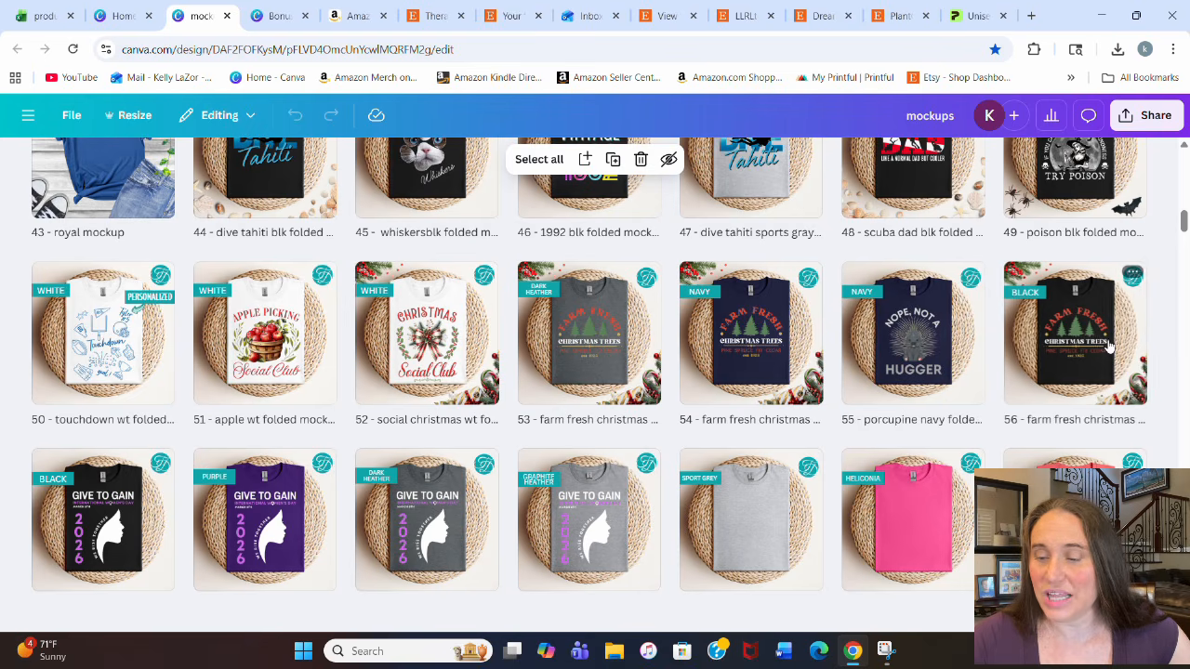
{"action": "scroll", "coordinate": [432, 376], "scroll_direction": "down", "scroll_amount": 1}
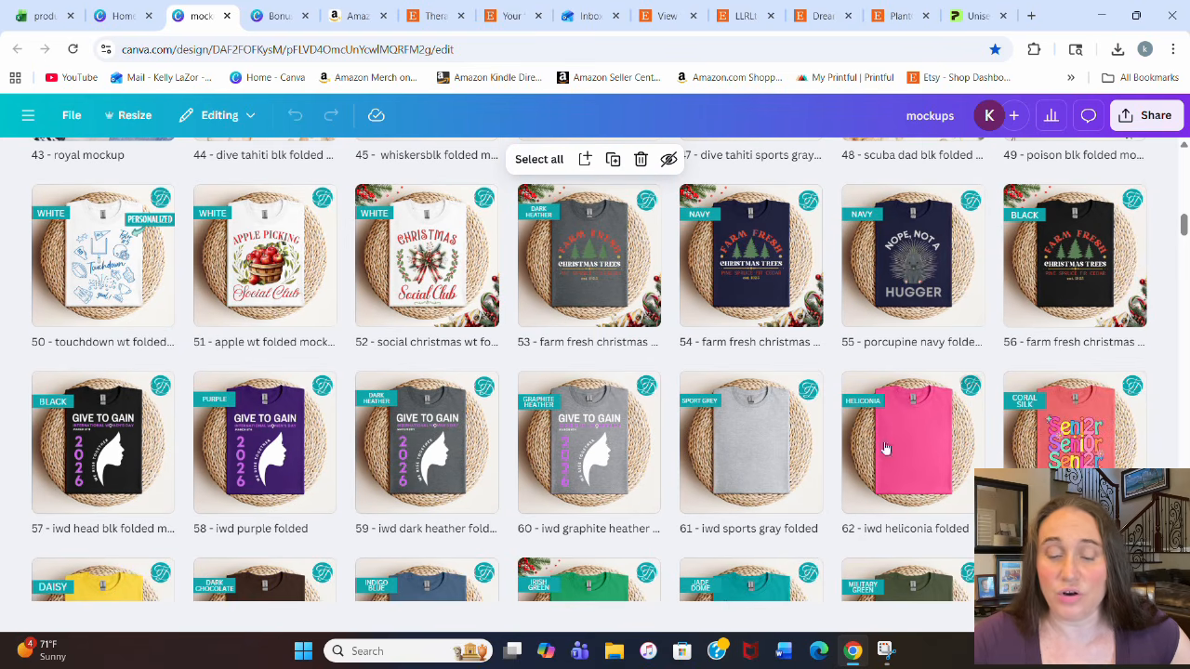
{"action": "scroll", "coordinate": [397, 353], "scroll_direction": "down", "scroll_amount": 2}
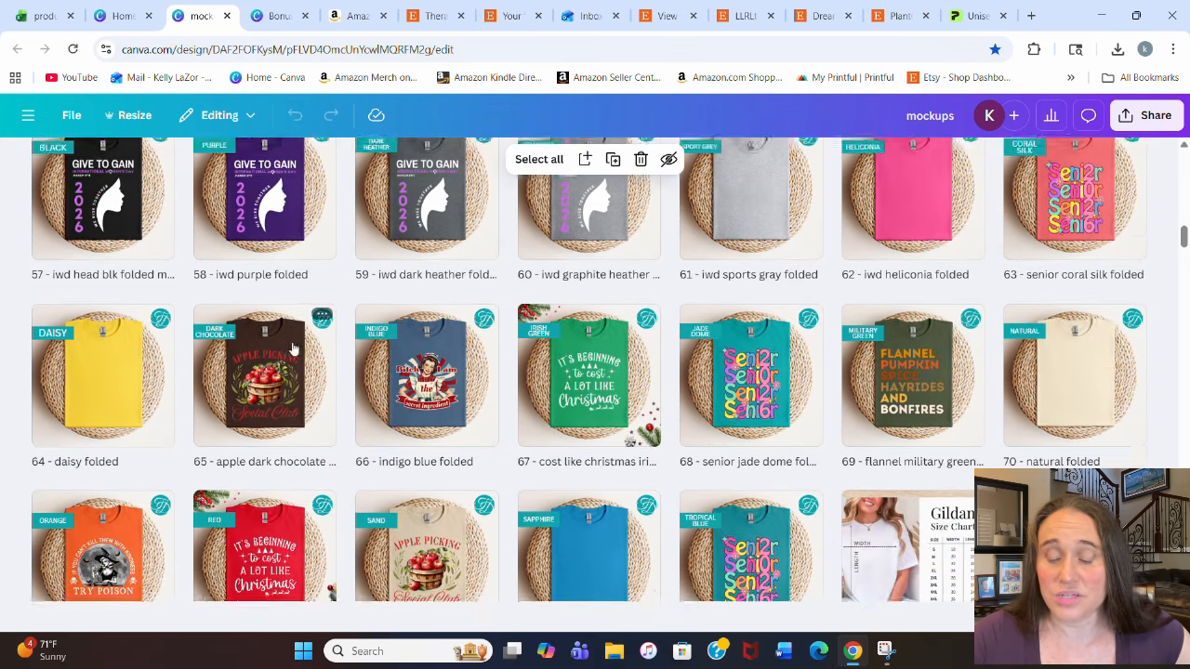
{"action": "scroll", "coordinate": [1050, 370], "scroll_direction": "down", "scroll_amount": 2}
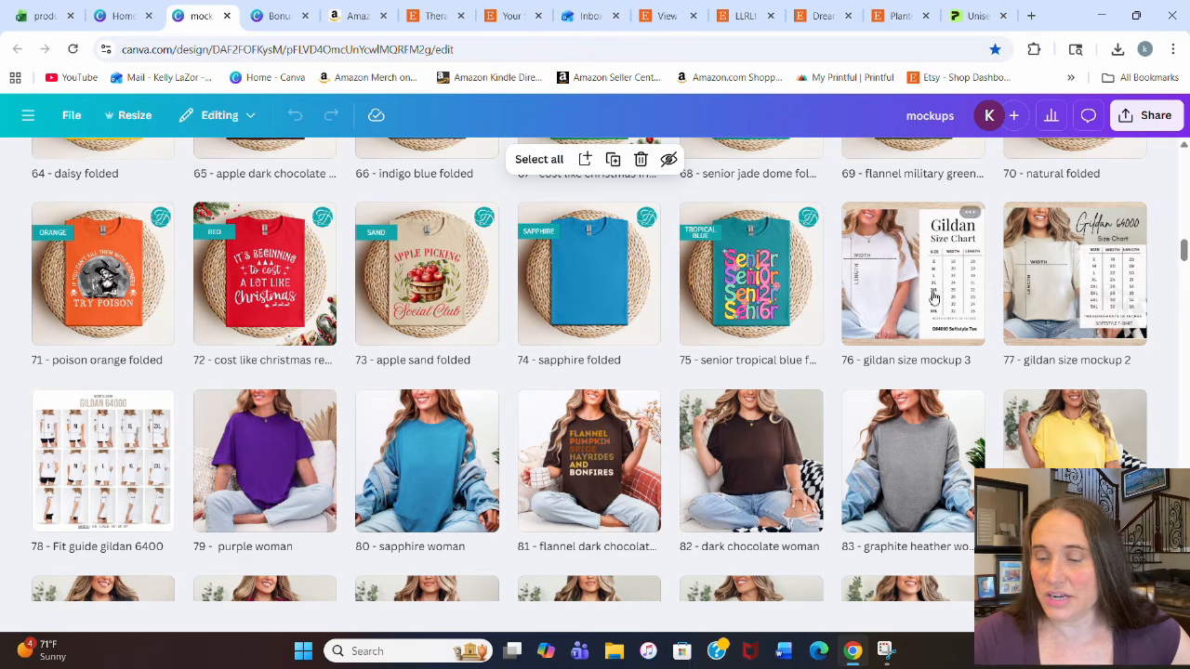
{"action": "scroll", "coordinate": [905, 303], "scroll_direction": "down", "scroll_amount": 2}
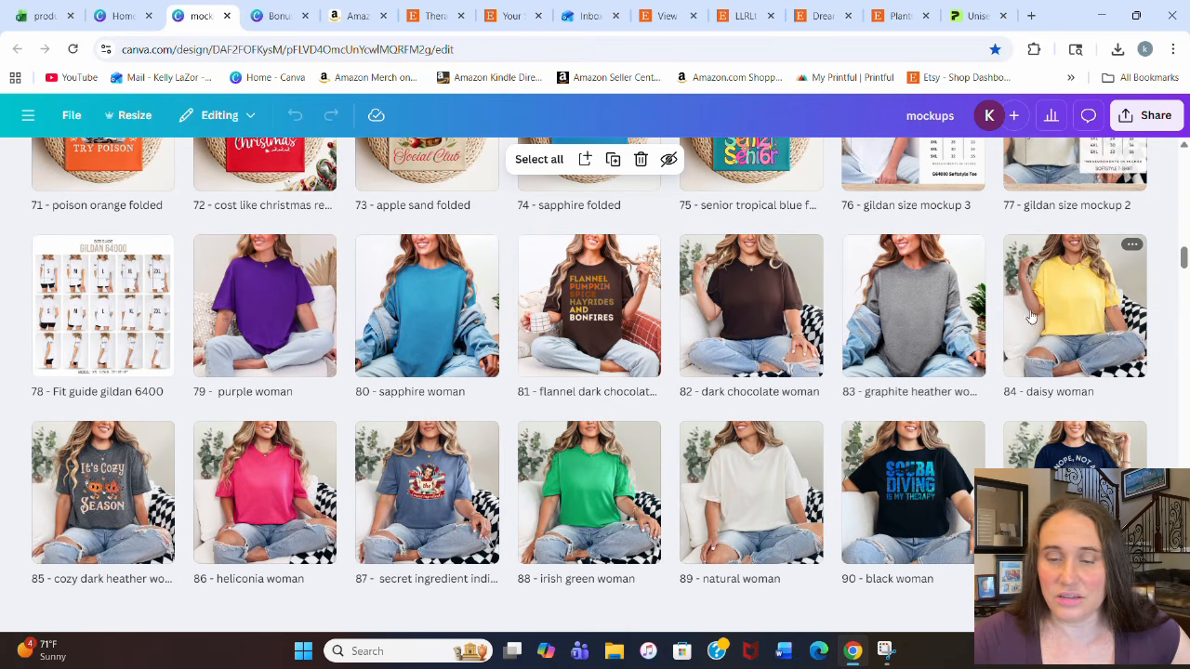
{"action": "scroll", "coordinate": [1029, 318], "scroll_direction": "down", "scroll_amount": 5}
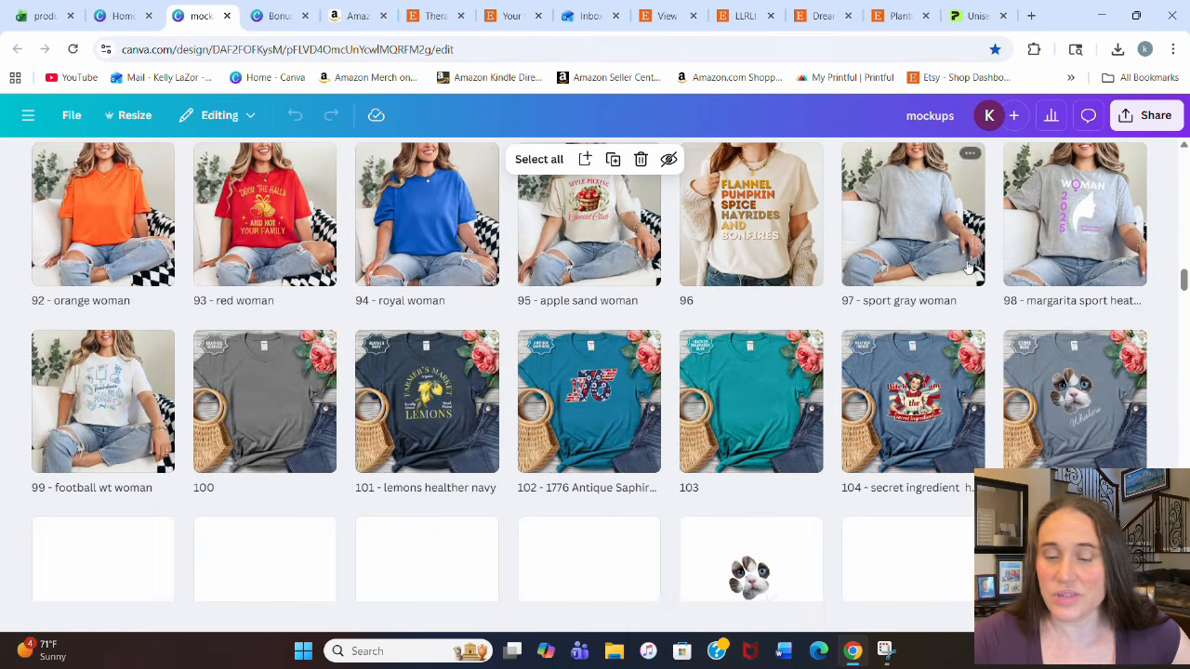
{"action": "scroll", "coordinate": [925, 264], "scroll_direction": "down", "scroll_amount": 3}
{"action": "scroll", "coordinate": [955, 359], "scroll_direction": "down", "scroll_amount": 3}
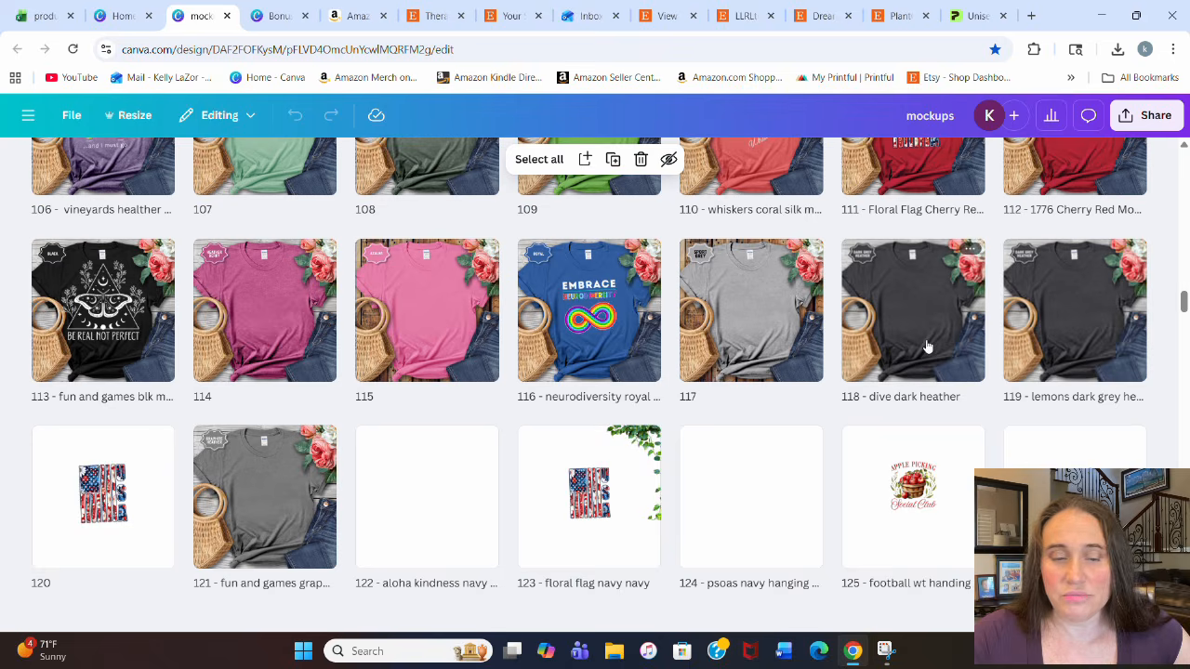
Step: Open page 57, the black folded-shirt mockup, for editing and delete the "Give to Gain" artwork from the shirt
{"action": "scroll", "coordinate": [966, 363], "scroll_direction": "up", "scroll_amount": 3}
{"action": "scroll", "coordinate": [983, 410], "scroll_direction": "up", "scroll_amount": 15}
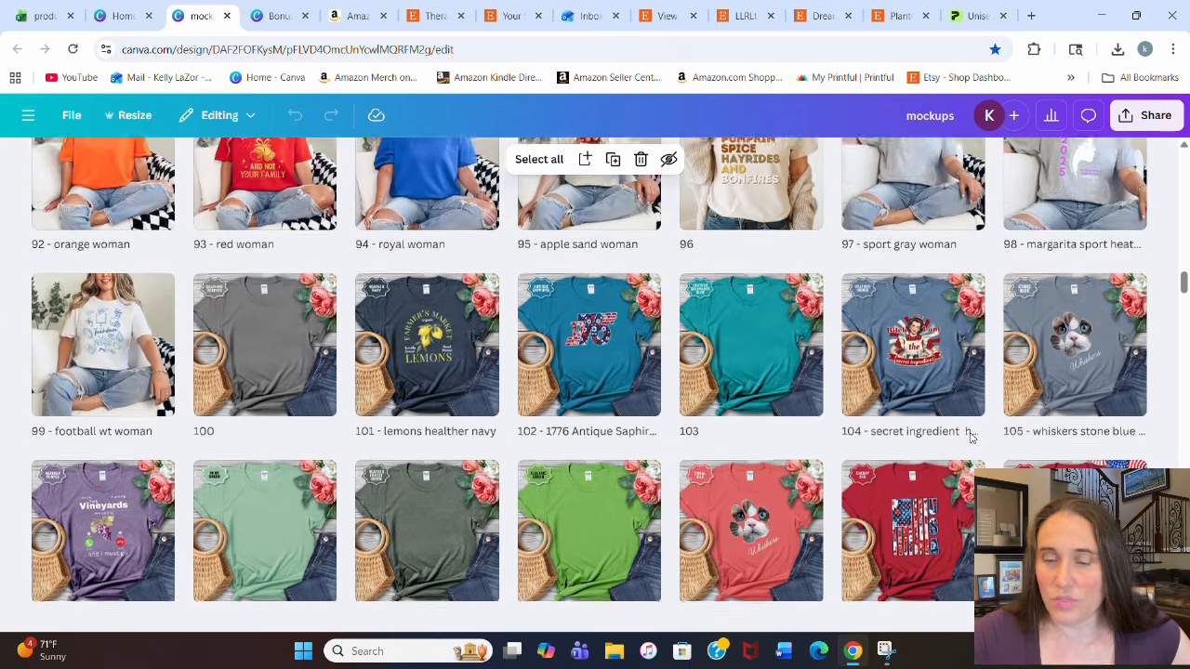
{"action": "scroll", "coordinate": [901, 546], "scroll_direction": "up", "scroll_amount": 3}
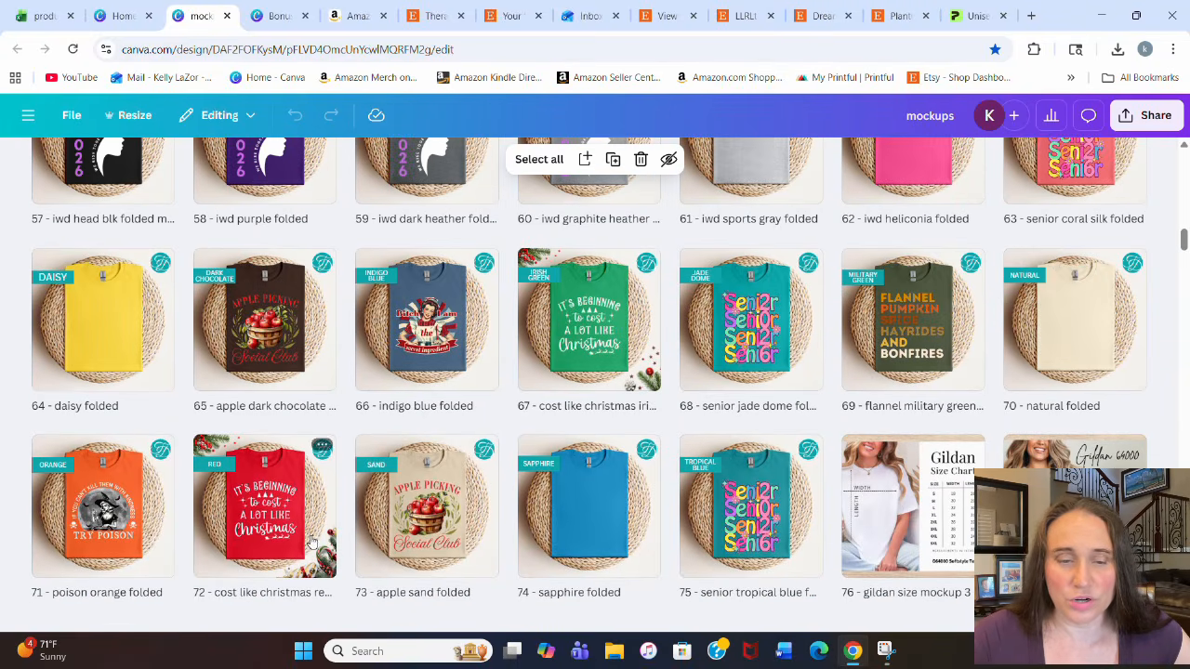
{"action": "scroll", "coordinate": [706, 505], "scroll_direction": "up", "scroll_amount": 5}
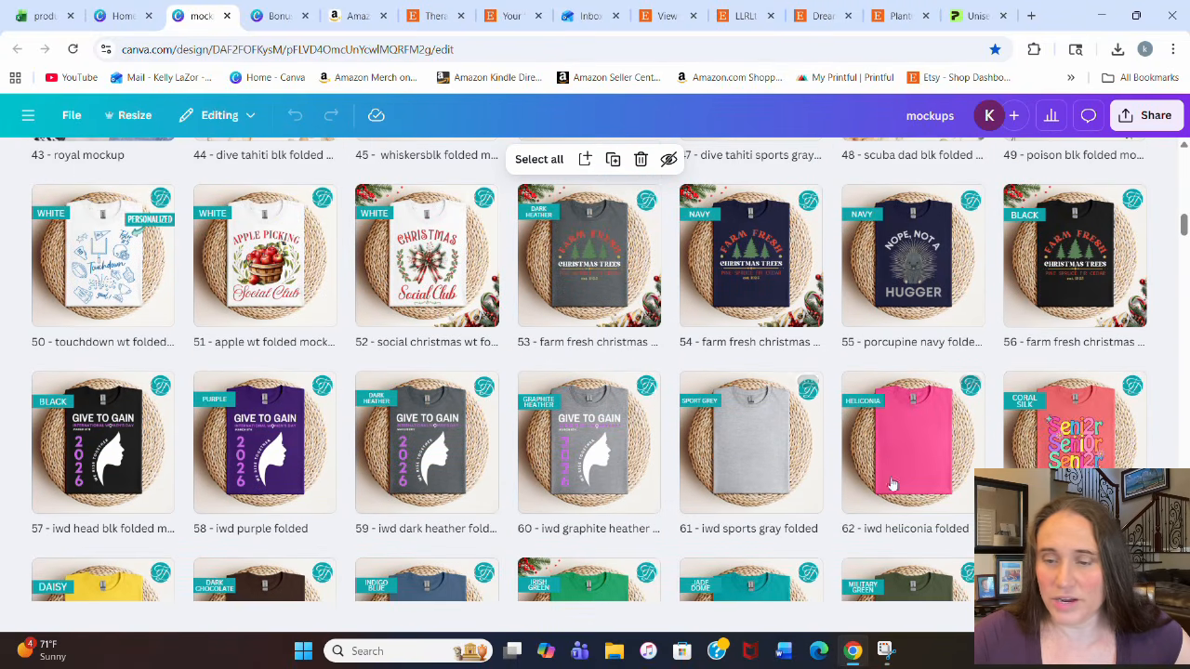
{"action": "double_click", "coordinate": [111, 464]}
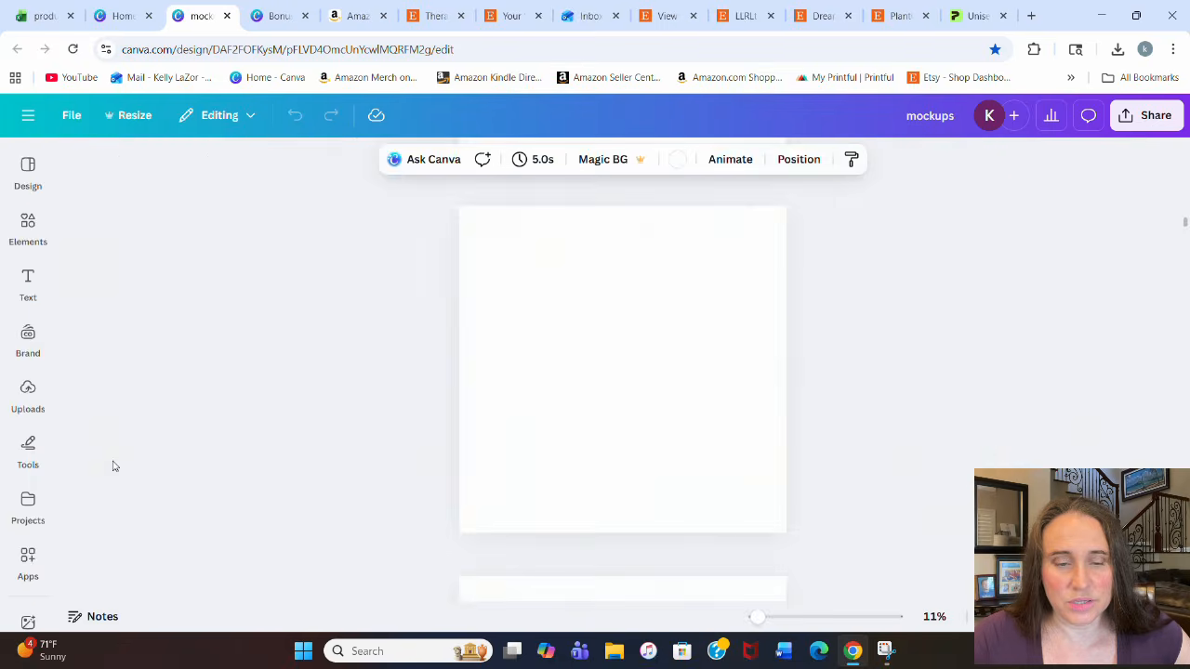
{"action": "key", "text": "Delete"}
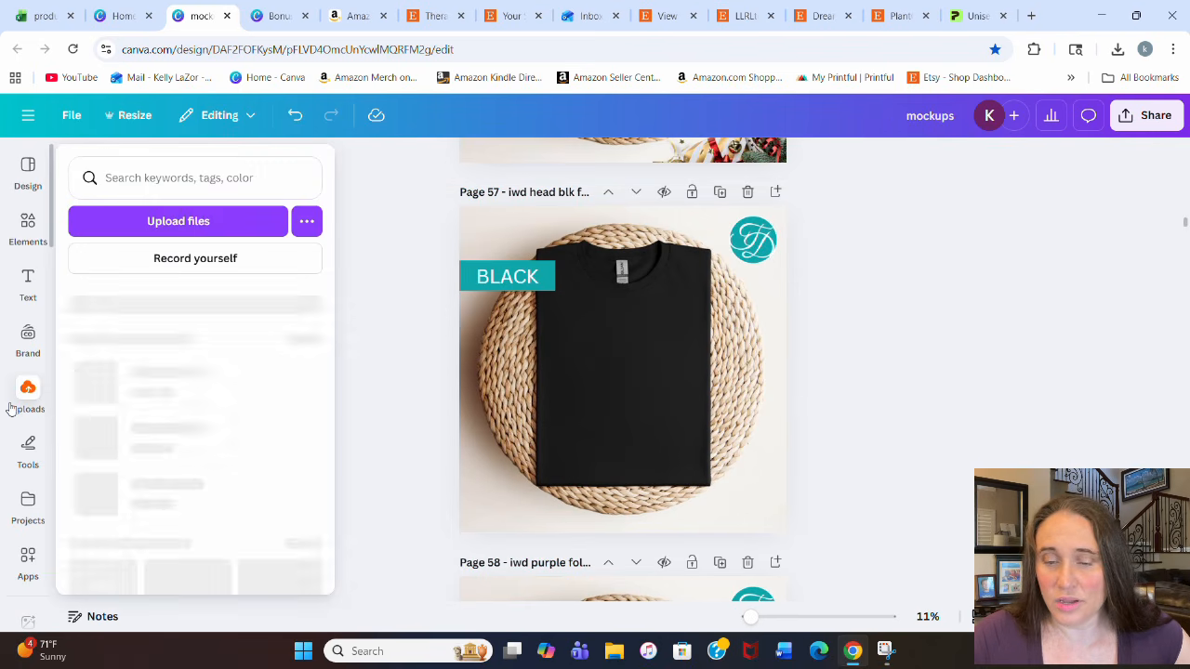
Step: Add the uploaded white "Bride's Drinking Team" design to page 57, scaled and centered on the chest of the folded black shirt
{"action": "mouse_move", "coordinate": [26, 407]}
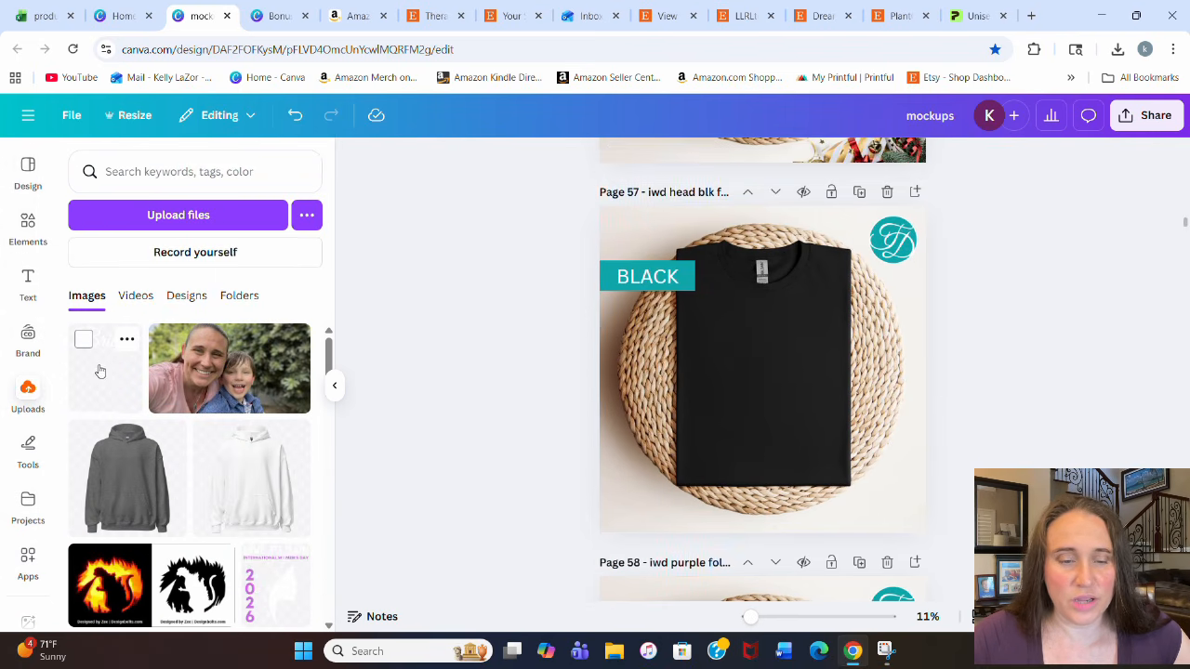
{"action": "left_click", "coordinate": [99, 369]}
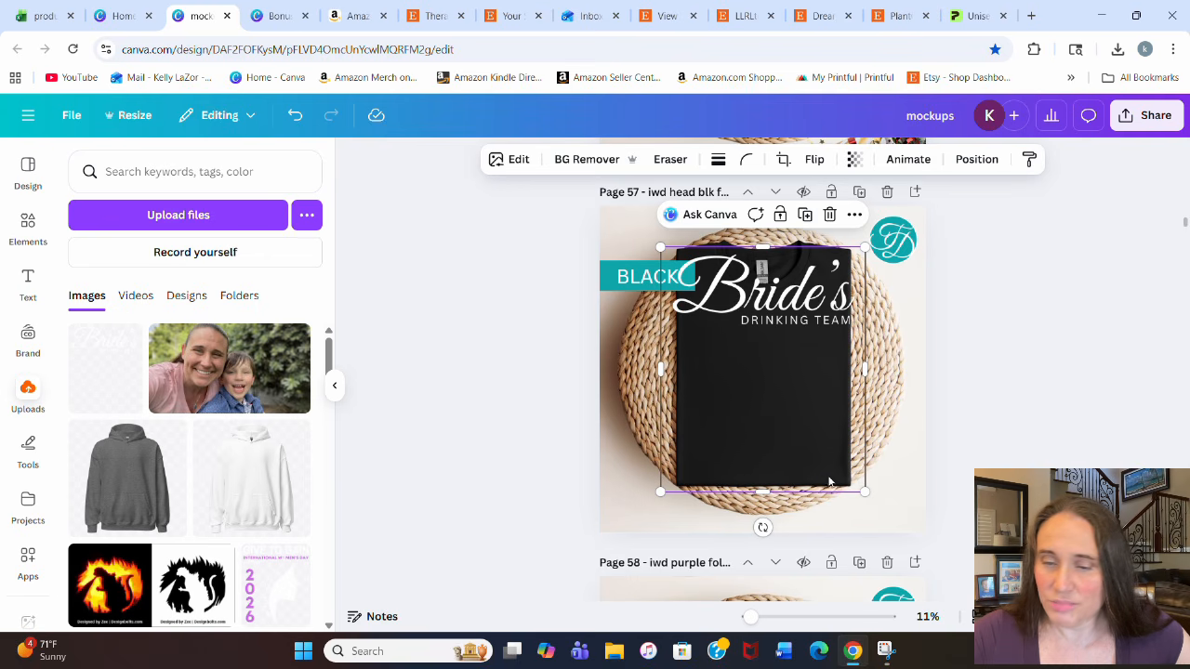
{"action": "left_click_drag", "start_coordinate": [862, 490], "coordinate": [792, 406]}
{"action": "left_click_drag", "start_coordinate": [733, 344], "coordinate": [769, 398]}
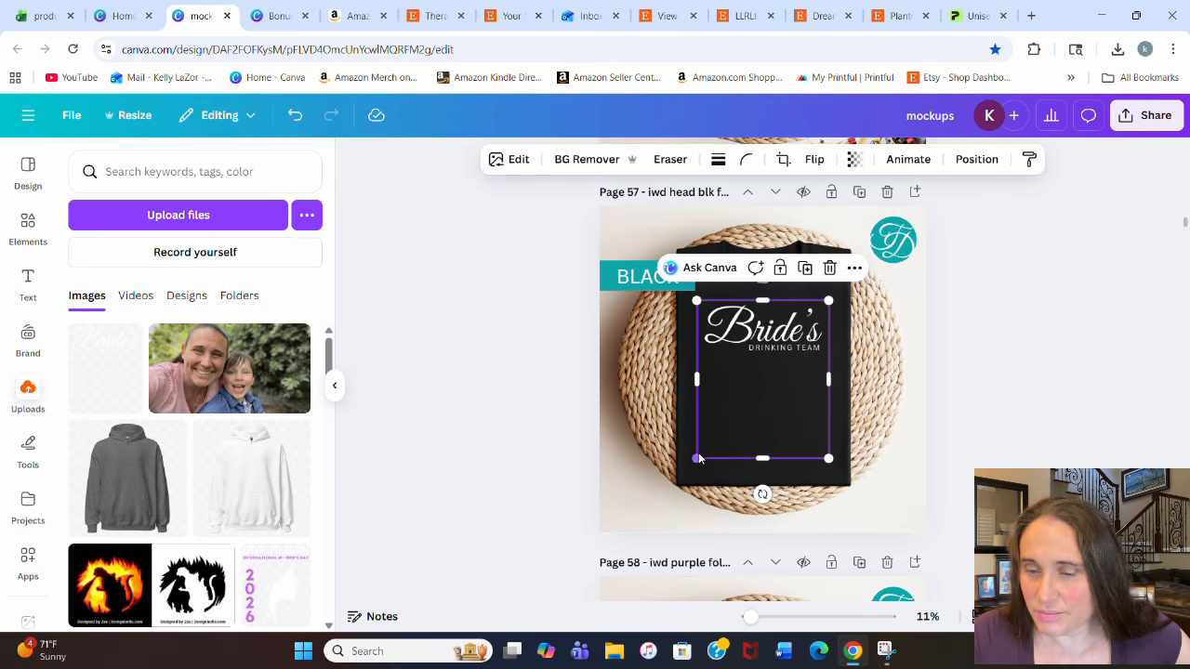
{"action": "left_click_drag", "start_coordinate": [697, 459], "coordinate": [686, 472]}
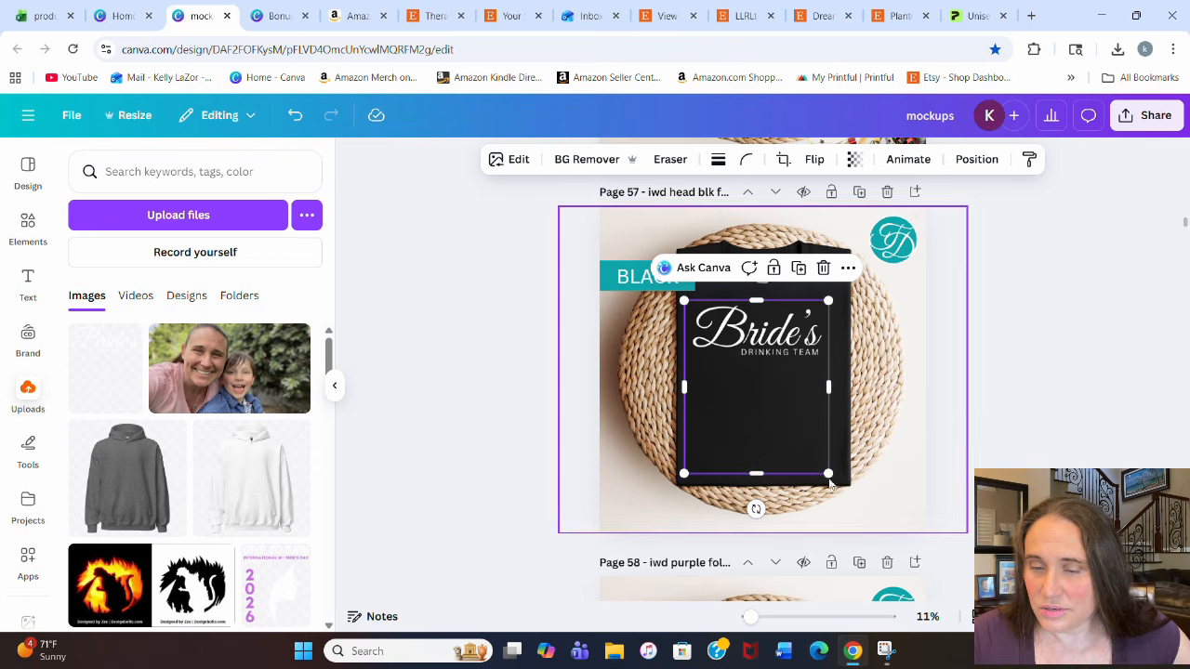
{"action": "left_click_drag", "start_coordinate": [828, 474], "coordinate": [836, 490]}
{"action": "left_click_drag", "start_coordinate": [789, 429], "coordinate": [816, 425]}
{"action": "left_click", "coordinate": [1028, 363]}
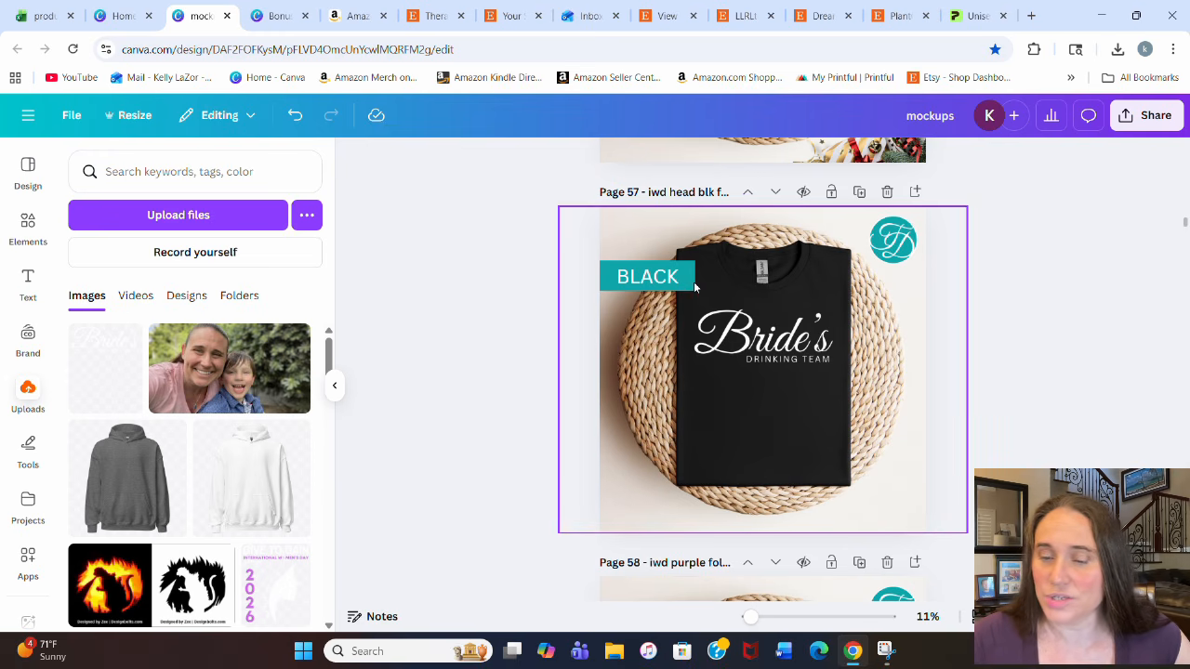
Step: Examine the color labels on the folded-shirt mockups that follow page 57, from purple through coral silk
{"action": "scroll", "coordinate": [1091, 372], "scroll_direction": "down", "scroll_amount": 4}
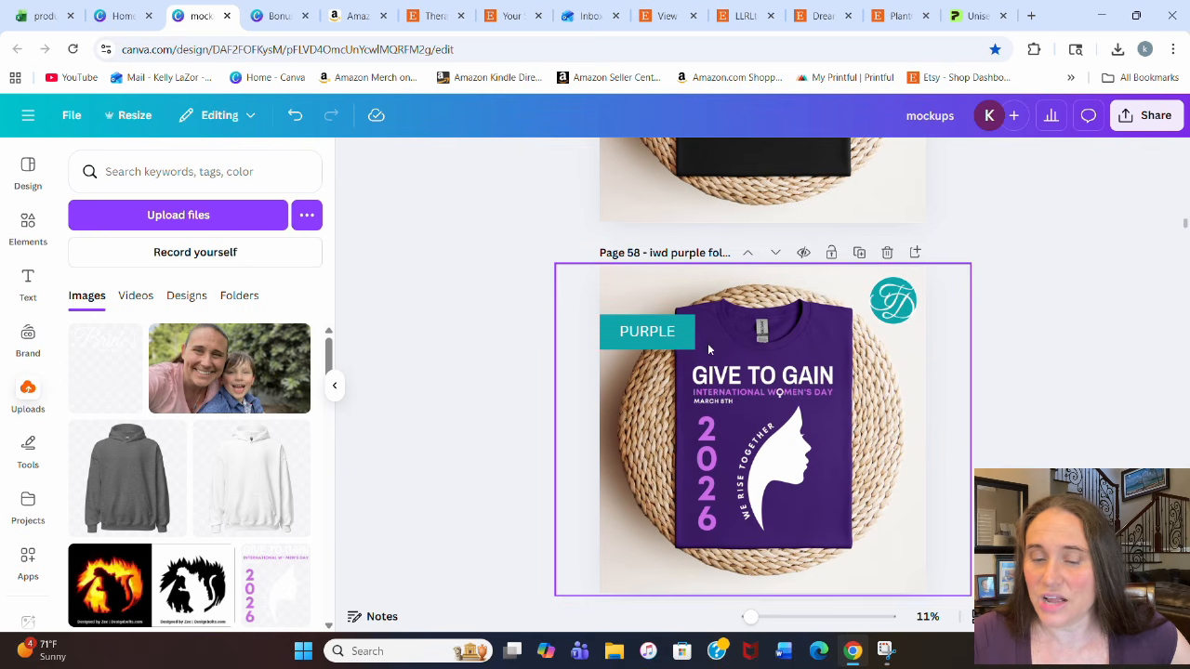
{"action": "scroll", "coordinate": [914, 300], "scroll_direction": "down", "scroll_amount": 4}
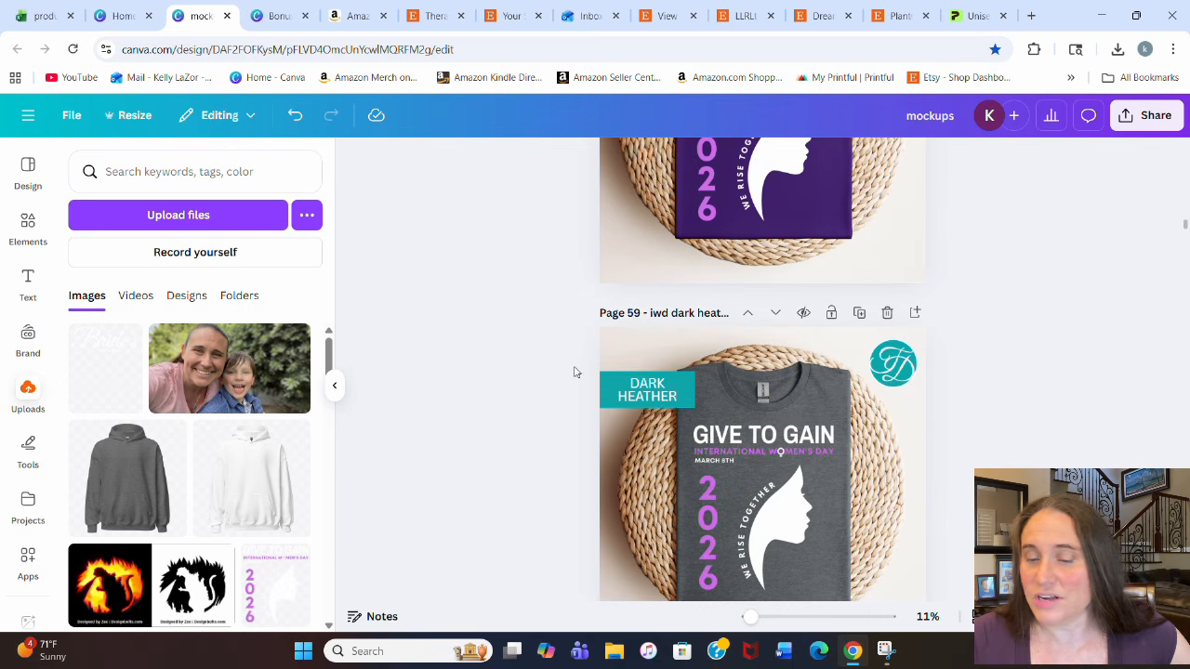
{"action": "scroll", "coordinate": [665, 406], "scroll_direction": "down", "scroll_amount": 8}
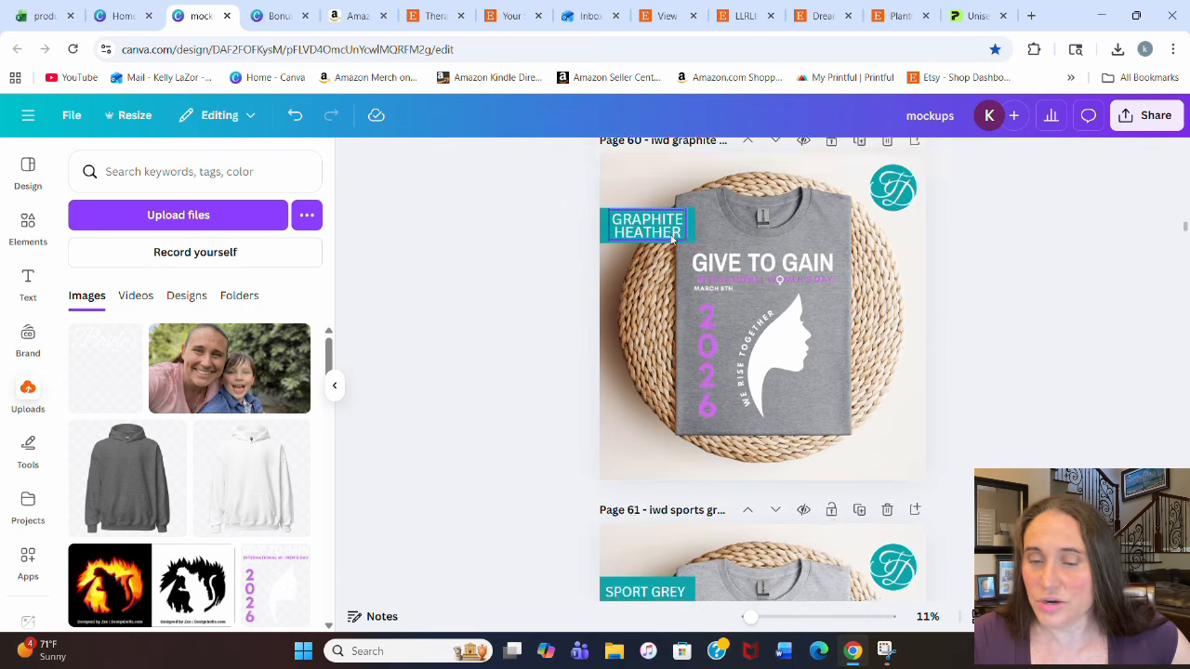
{"action": "scroll", "coordinate": [869, 270], "scroll_direction": "down", "scroll_amount": 3}
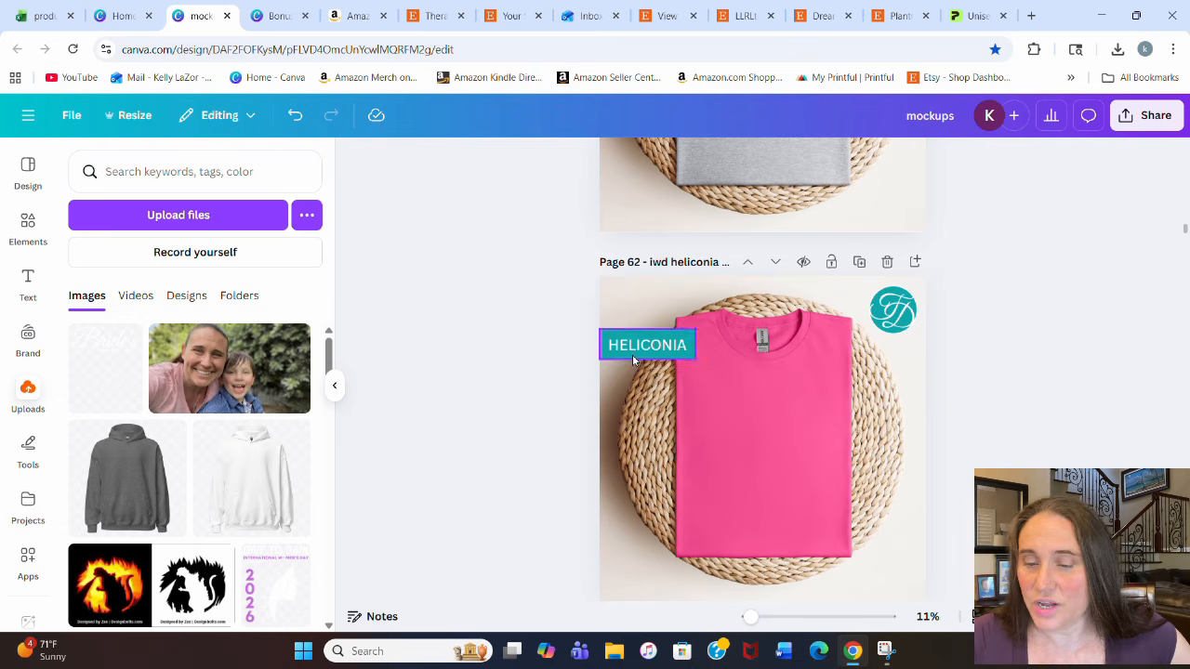
{"action": "scroll", "coordinate": [862, 286], "scroll_direction": "down", "scroll_amount": 4}
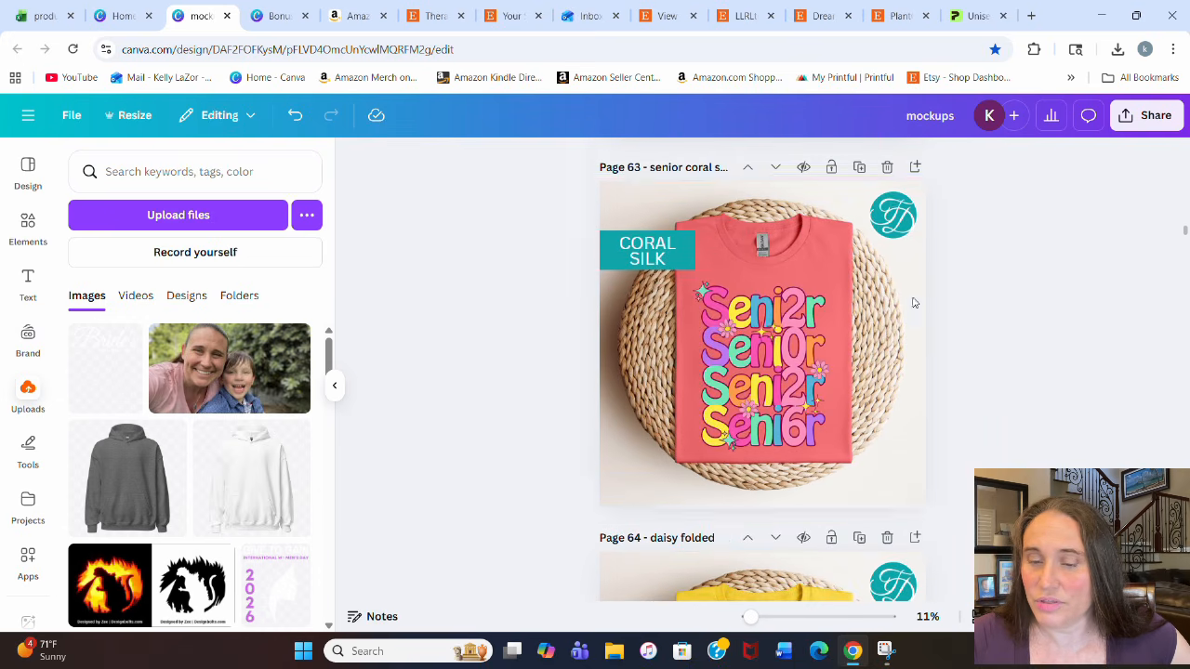
{"action": "scroll", "coordinate": [884, 296], "scroll_direction": "up", "scroll_amount": 6}
{"action": "scroll", "coordinate": [884, 296], "scroll_direction": "up", "scroll_amount": 12}
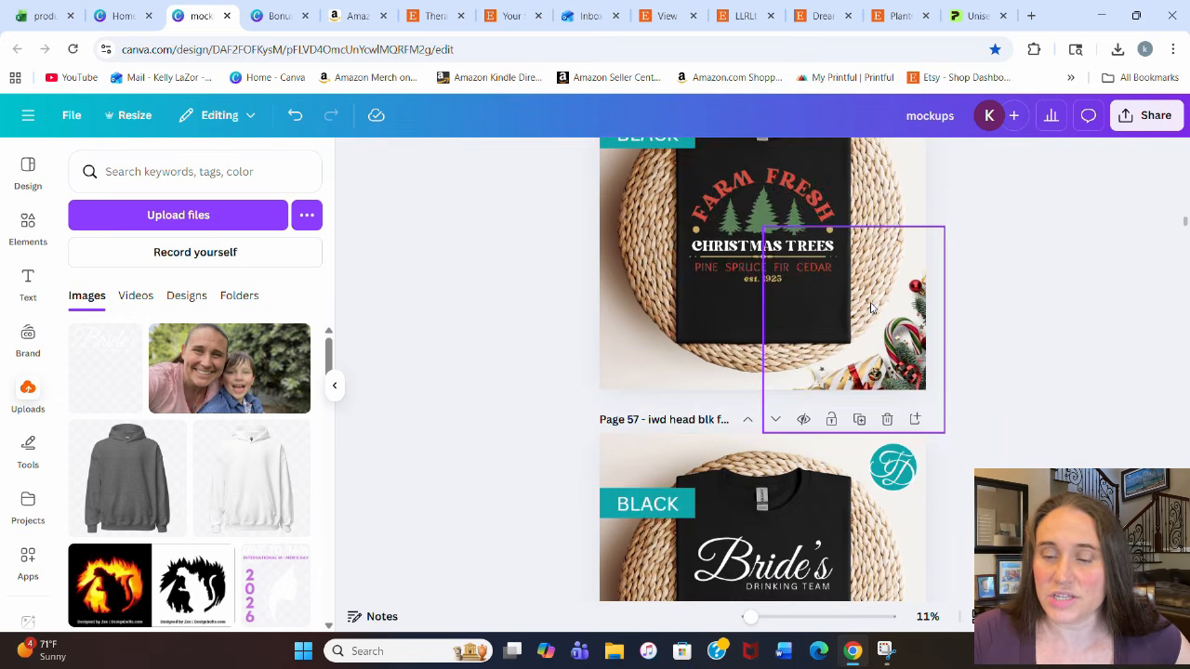
Step: Search the photo elements for "bridal flowers" and browse the photos for one that suits the mockup
{"action": "left_click", "coordinate": [28, 227]}
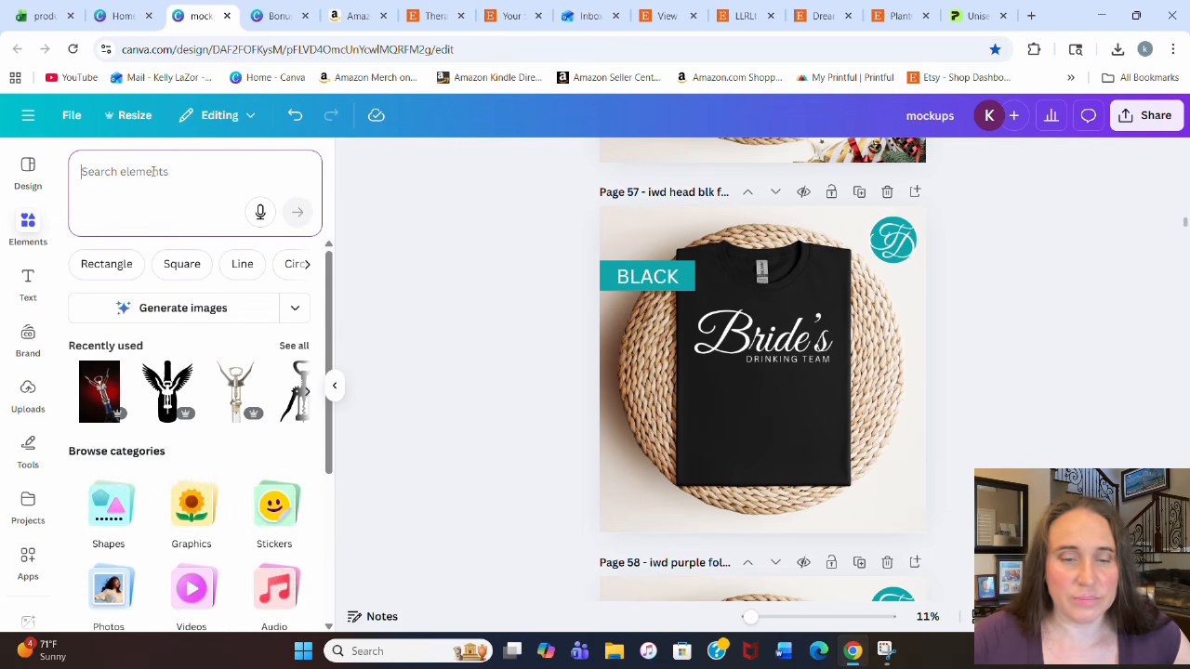
{"action": "scroll", "coordinate": [98, 471], "scroll_direction": "down", "scroll_amount": 2}
{"action": "left_click", "coordinate": [98, 472]}
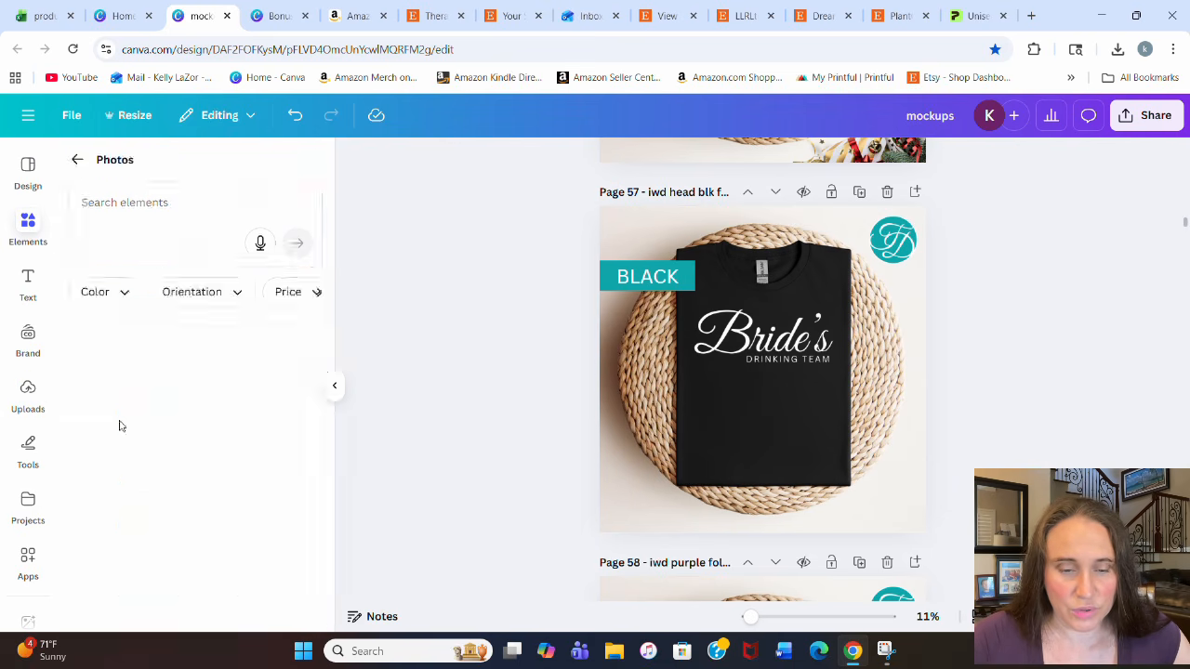
{"action": "left_click", "coordinate": [213, 204]}
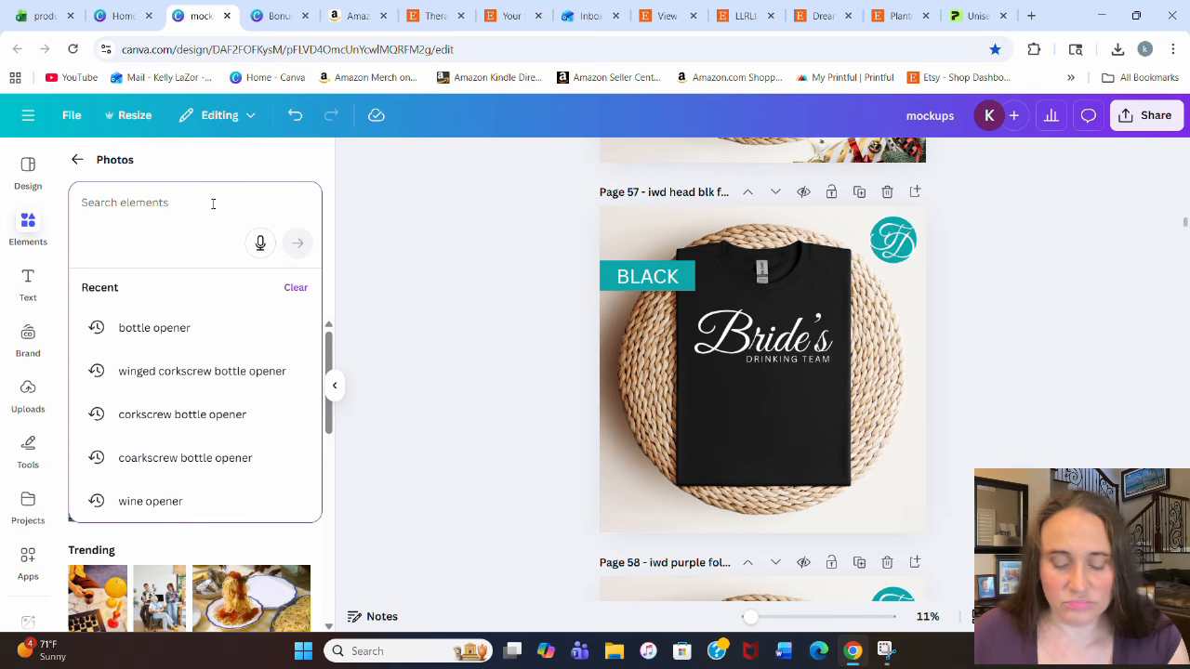
{"action": "type", "text": "br"}
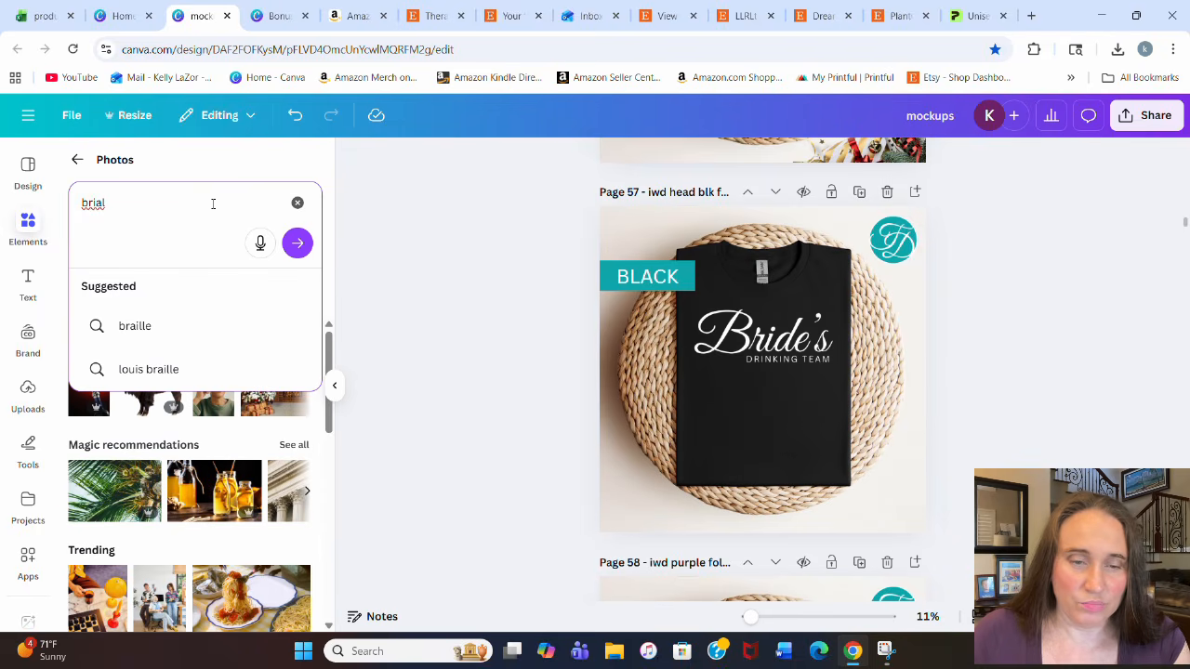
{"action": "type", "text": "idal flowers"}
{"action": "key", "text": "Return"}
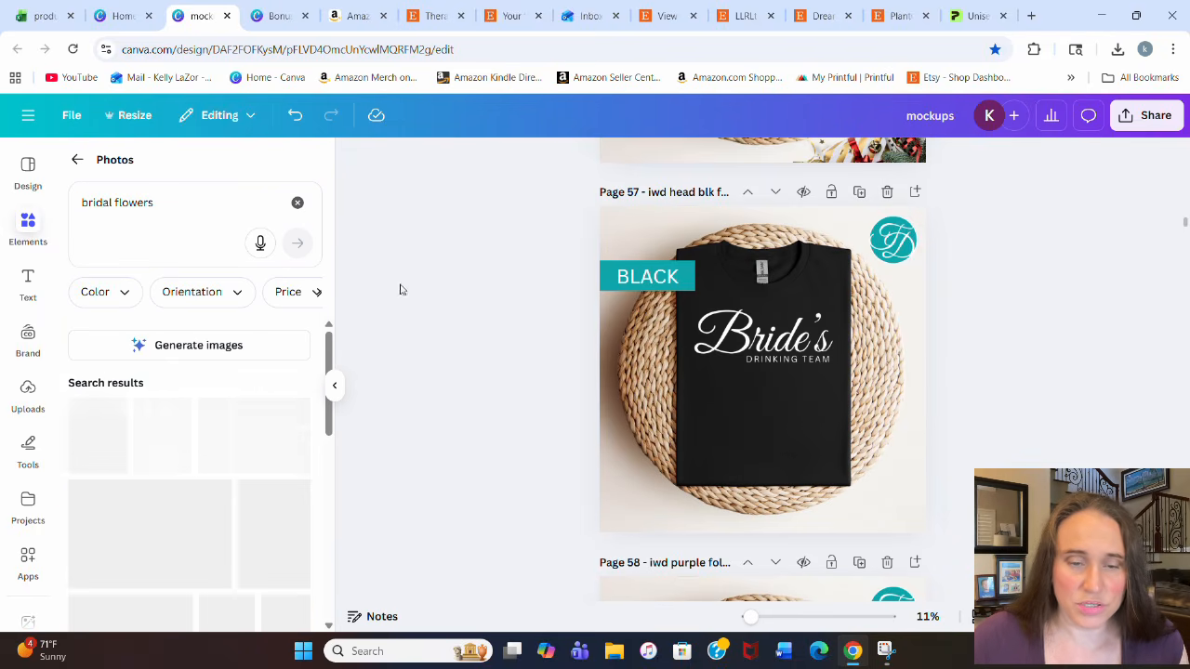
{"action": "scroll", "coordinate": [284, 366], "scroll_direction": "down", "scroll_amount": 5}
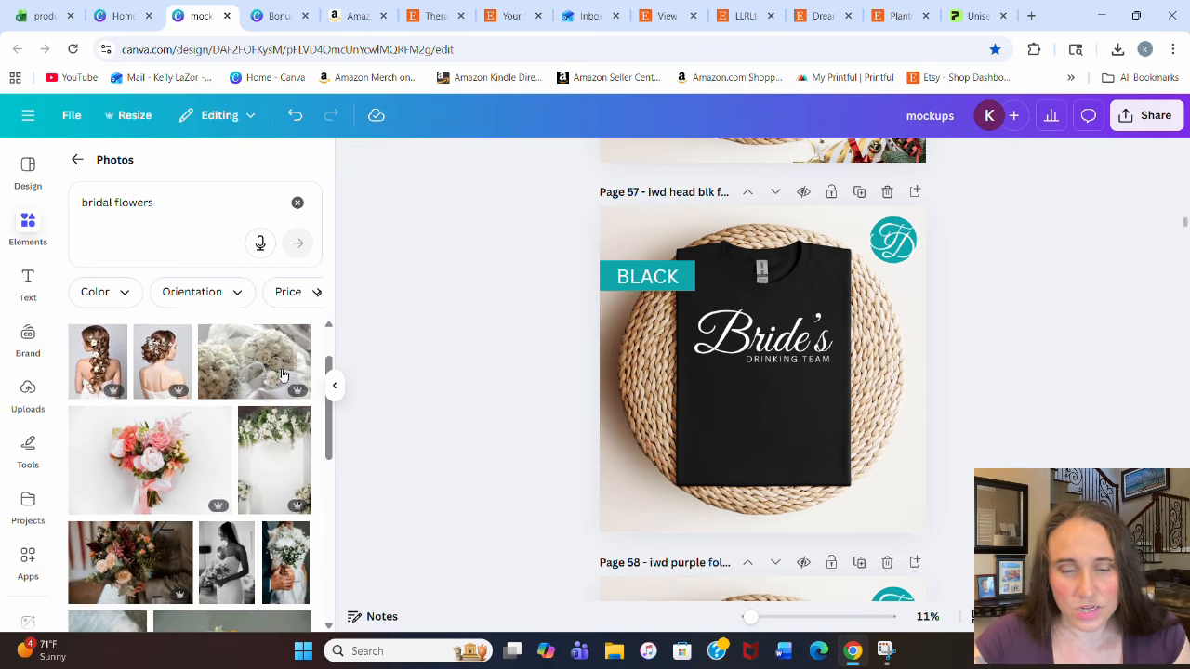
{"action": "scroll", "coordinate": [210, 474], "scroll_direction": "down", "scroll_amount": 5}
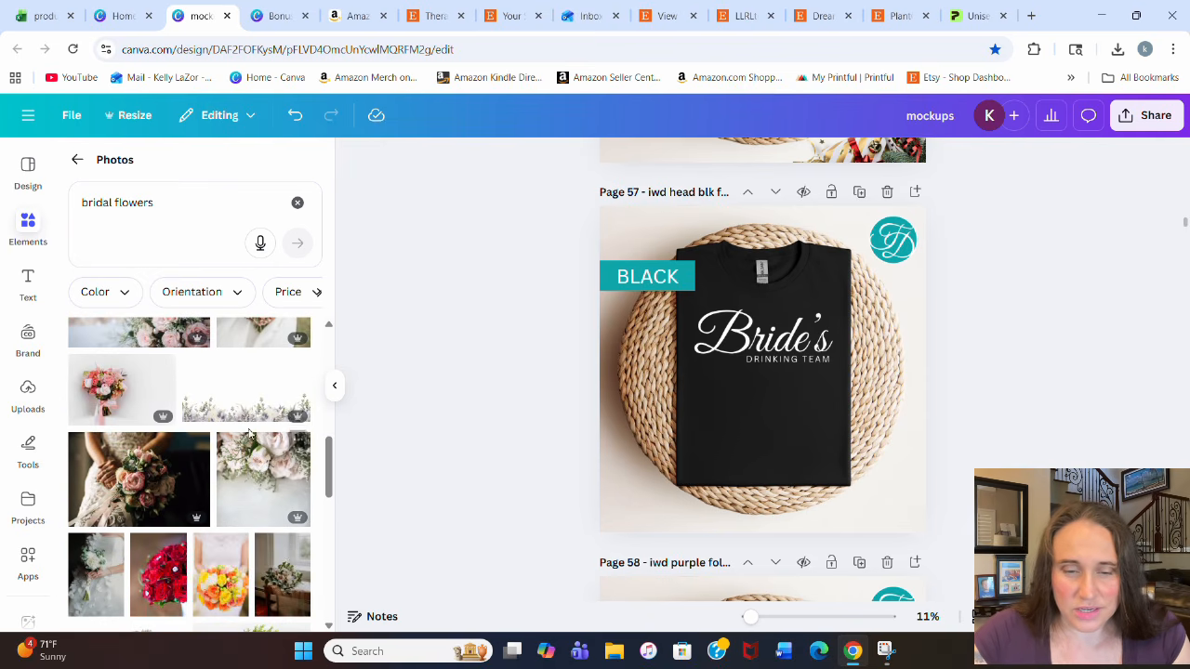
Step: Add the photo of a white floral border to page 57 and remove its background
{"action": "left_click", "coordinate": [282, 473]}
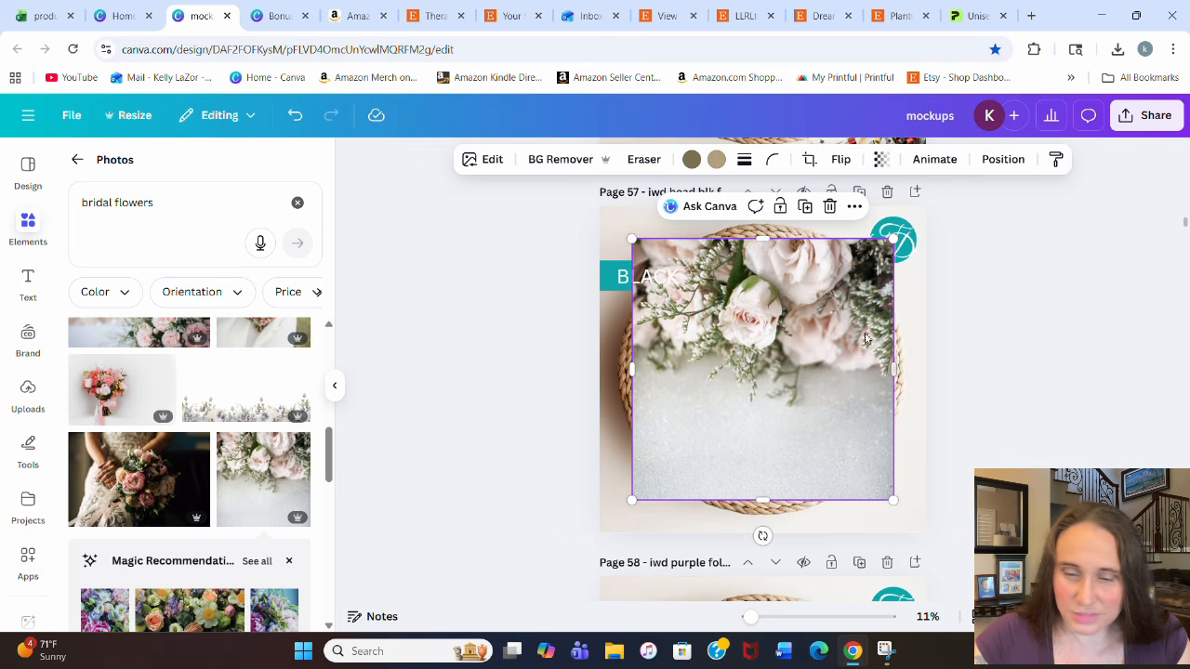
{"action": "key", "text": "Delete"}
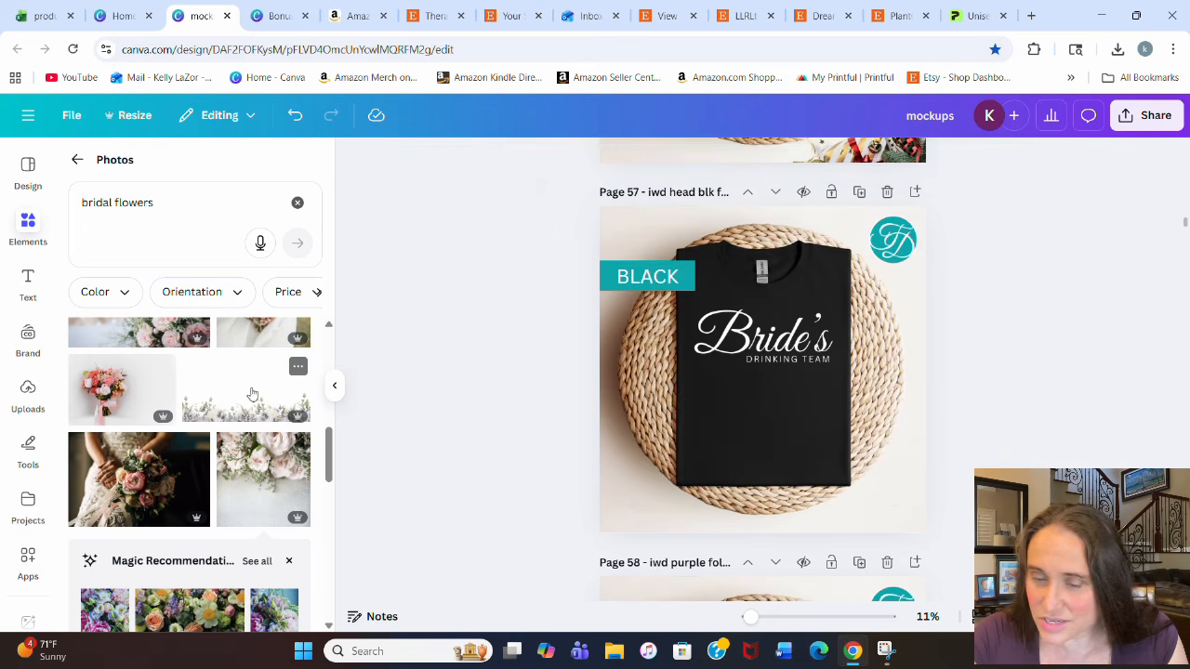
{"action": "left_click", "coordinate": [252, 393]}
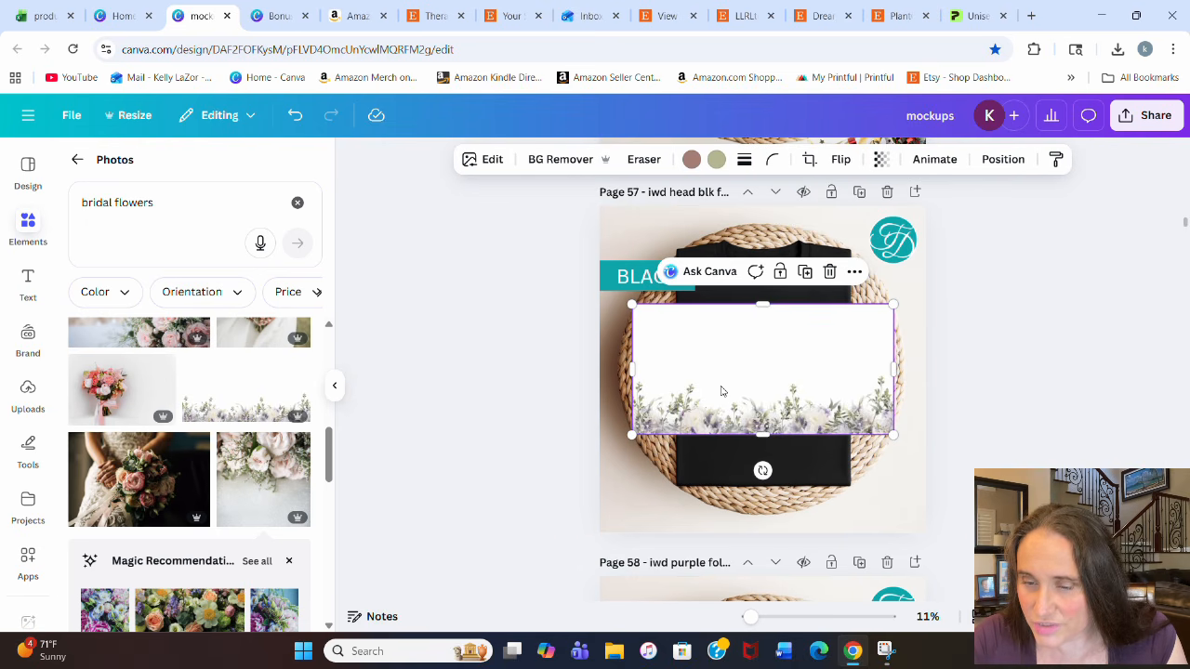
{"action": "left_click", "coordinate": [568, 161]}
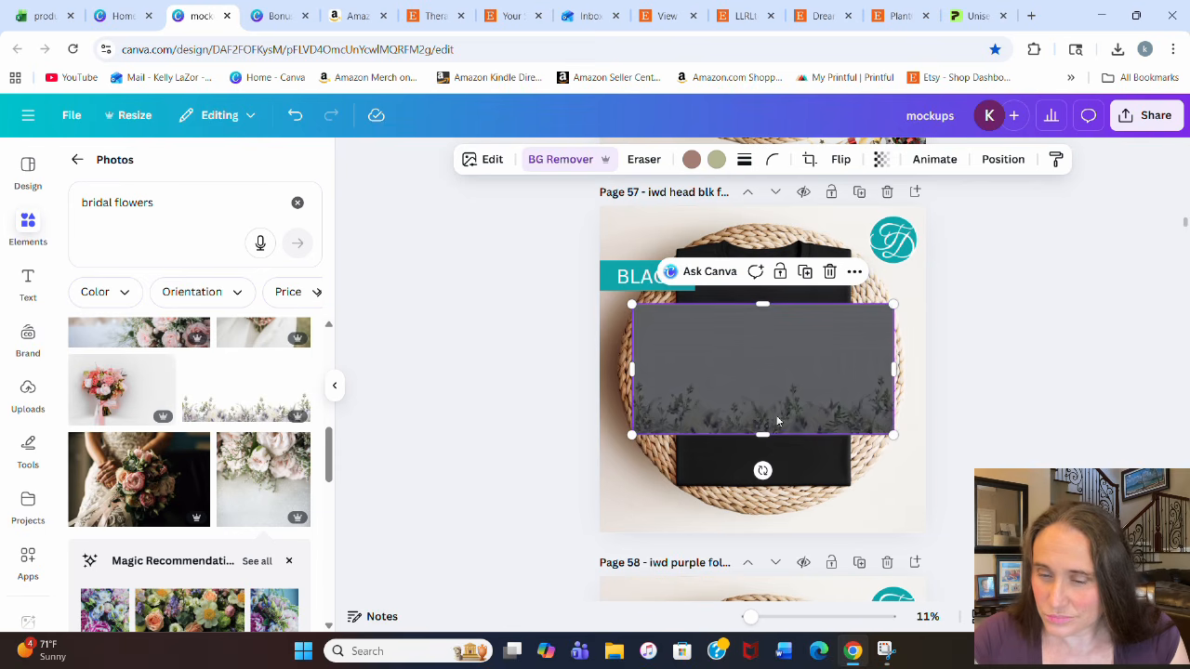
Step: Enlarge and rotate the floral border, and place it across the lower-right corner of the page 57 mockup
{"action": "left_click_drag", "start_coordinate": [764, 434], "coordinate": [792, 457]}
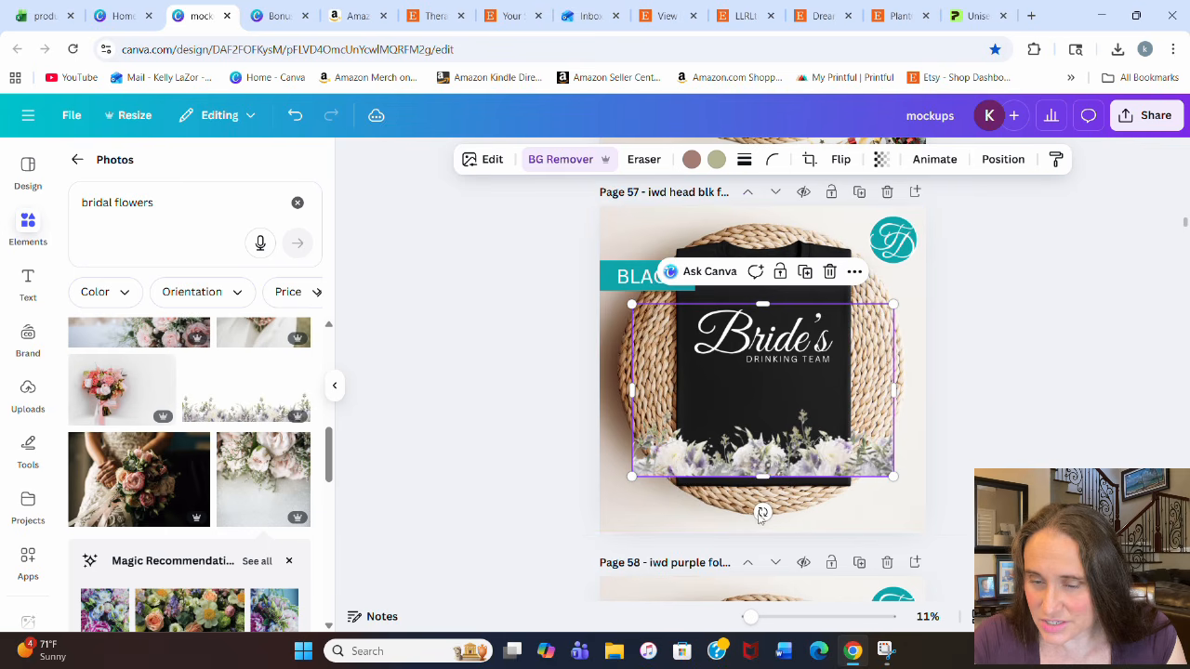
{"action": "left_click_drag", "start_coordinate": [762, 511], "coordinate": [904, 509]}
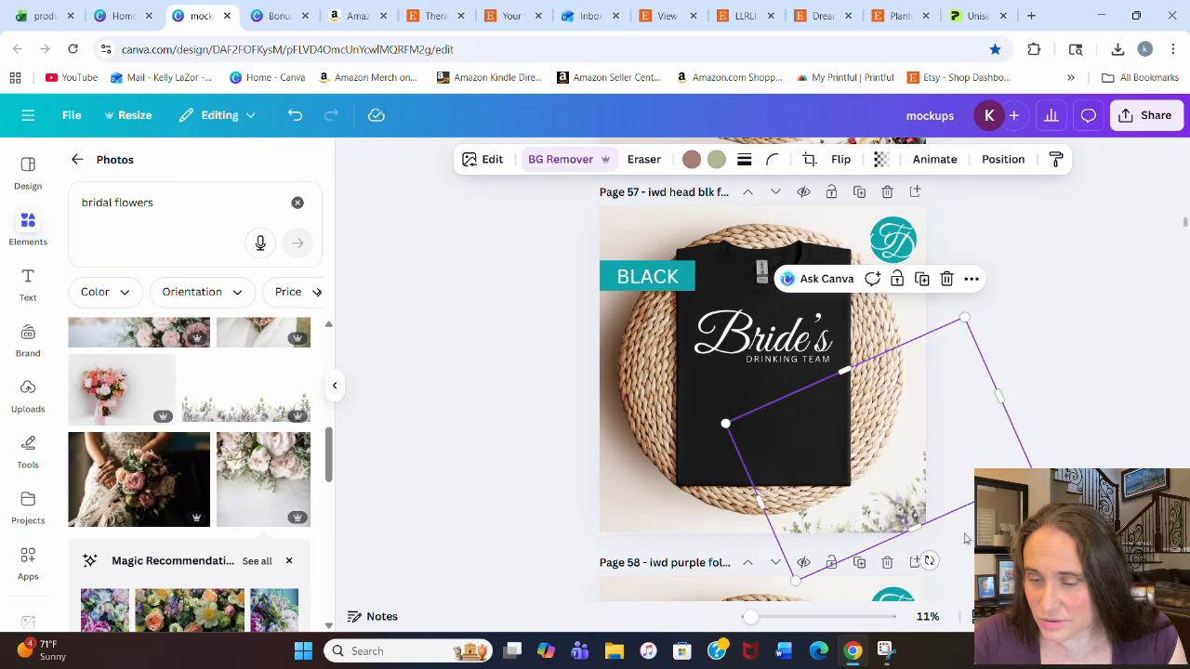
{"action": "key", "text": "Delete"}
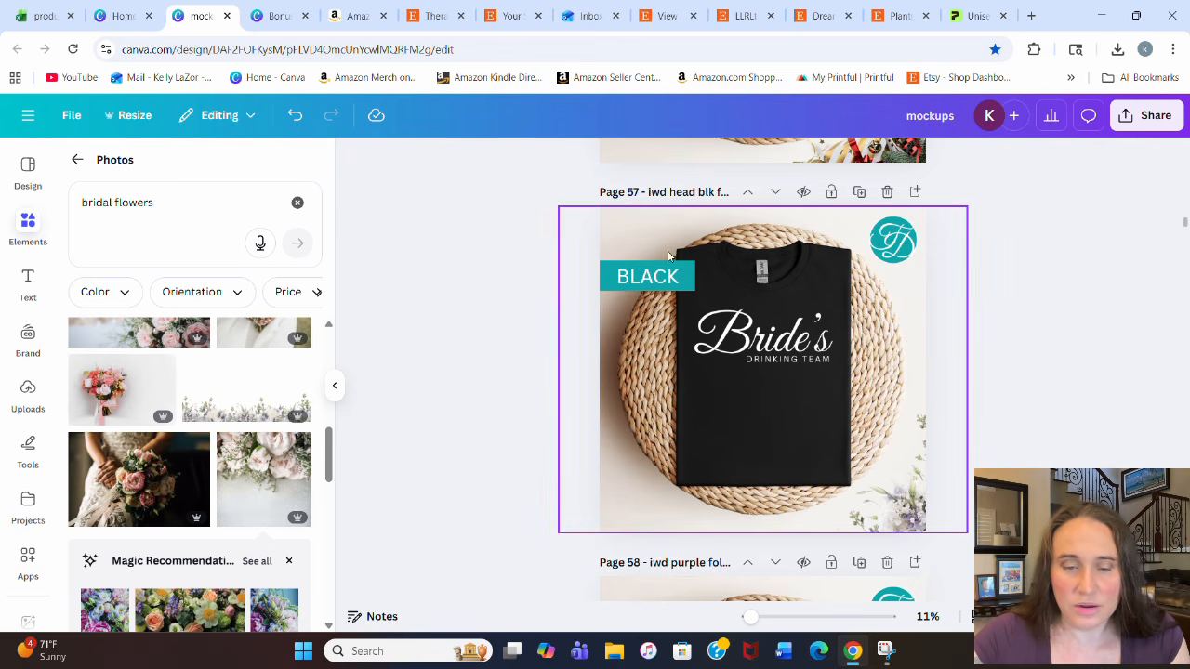
Step: Replace the "iwd head" part of page 57's title with the brides drinking design name
{"action": "scroll", "coordinate": [102, 555], "scroll_direction": "down", "scroll_amount": 5}
{"action": "scroll", "coordinate": [102, 555], "scroll_direction": "down", "scroll_amount": 10}
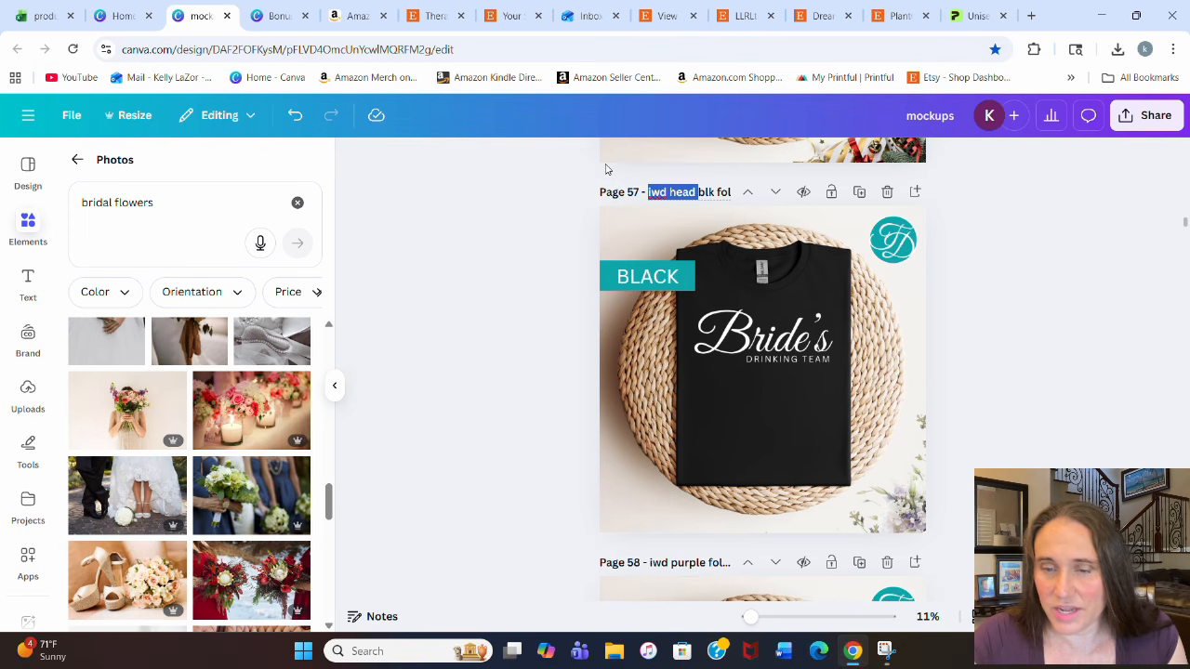
{"action": "type", "text": "brides drinkin..."}
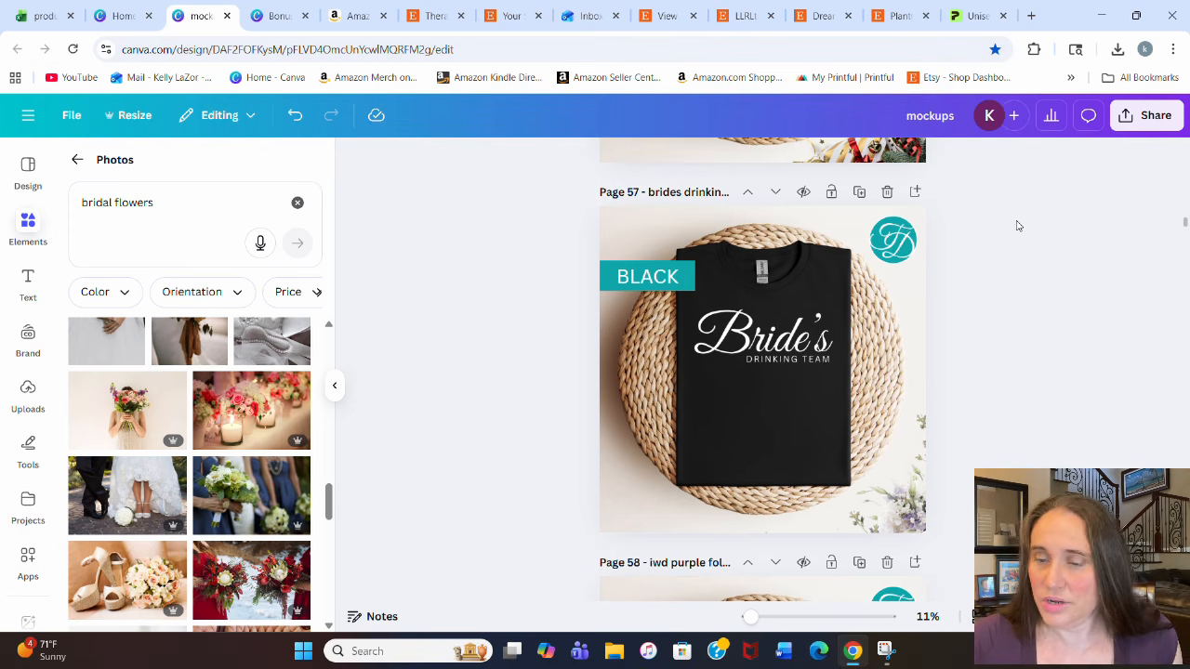
Step: Download only the current page 57, the black folded T-shirt mockup, as a PNG
{"action": "left_click", "coordinate": [1145, 115]}
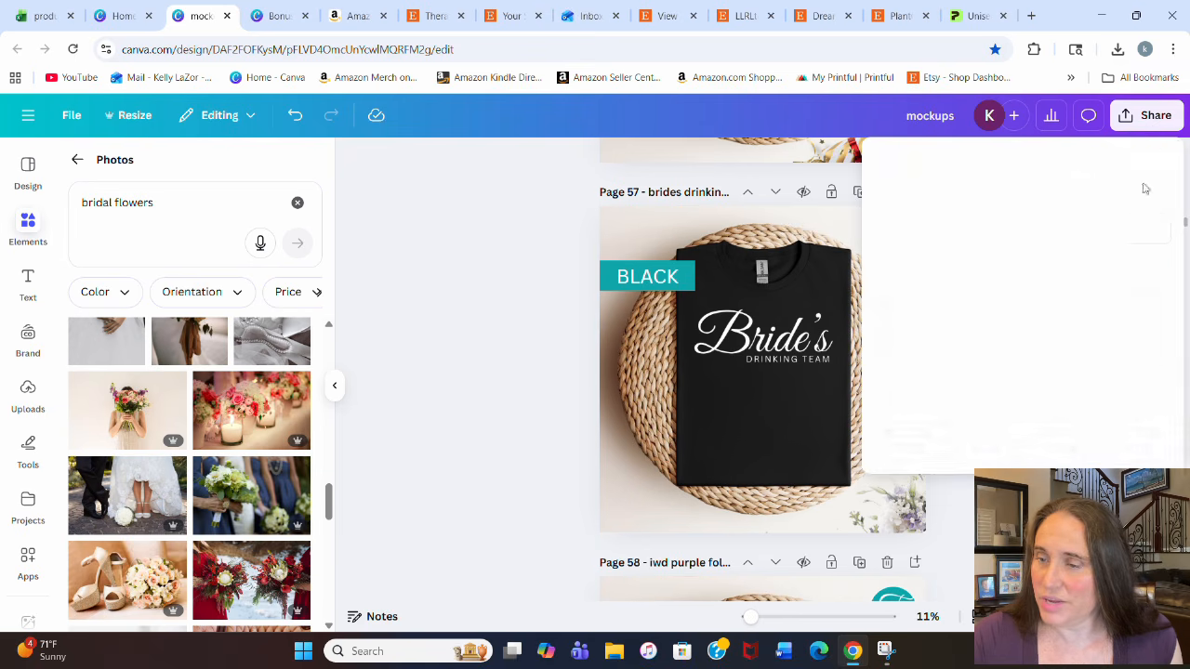
{"action": "left_click", "coordinate": [917, 437]}
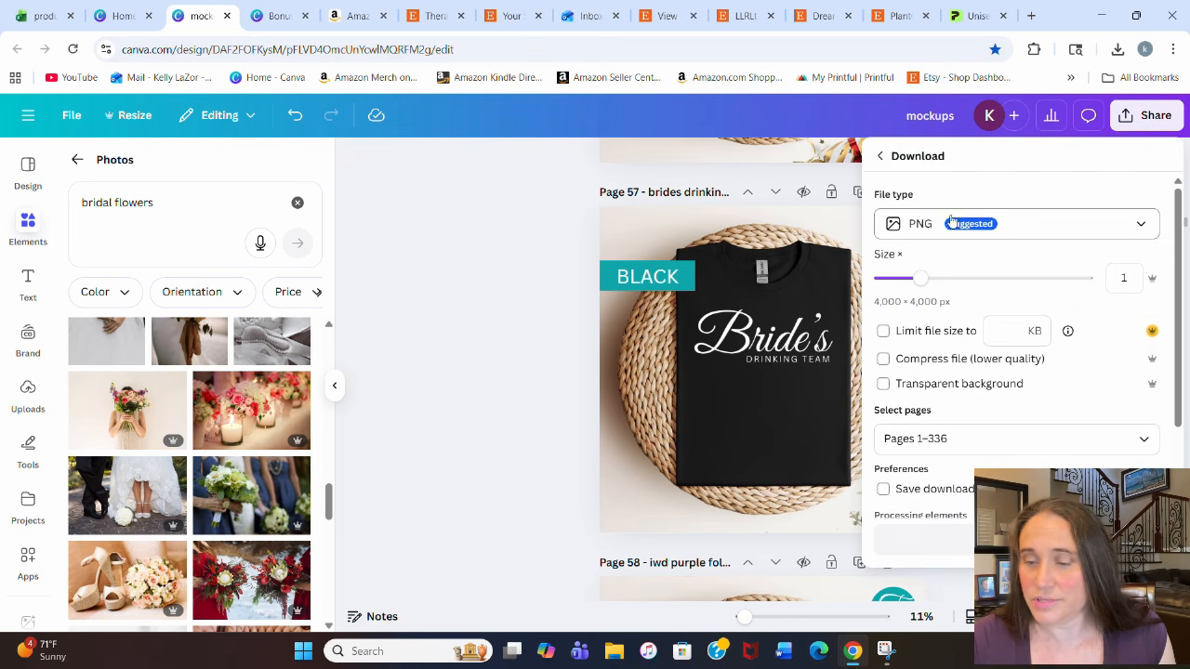
{"action": "left_click", "coordinate": [1144, 439]}
{"action": "left_click", "coordinate": [1023, 233]}
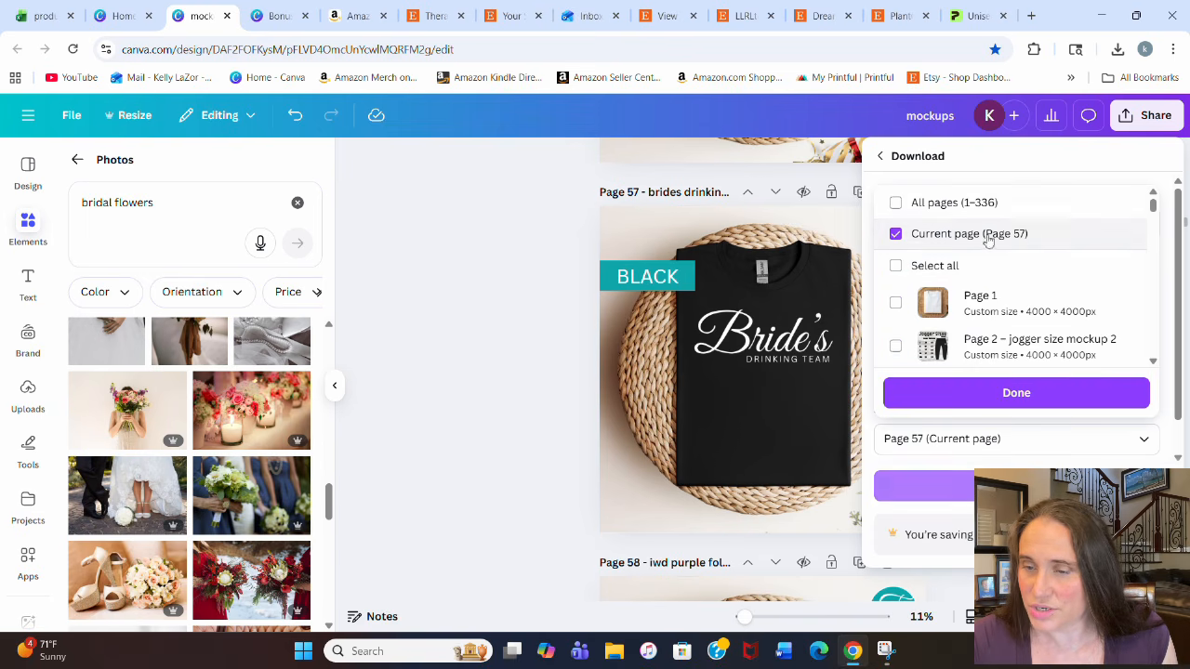
{"action": "left_click", "coordinate": [979, 394]}
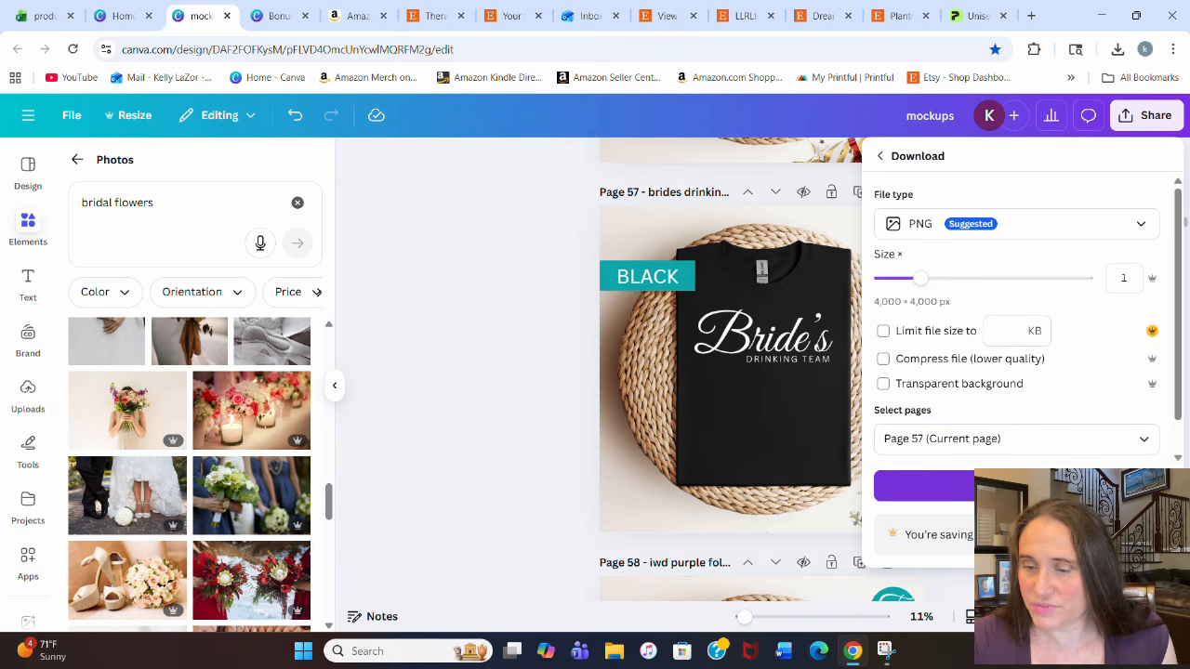
{"action": "left_click", "coordinate": [924, 485]}
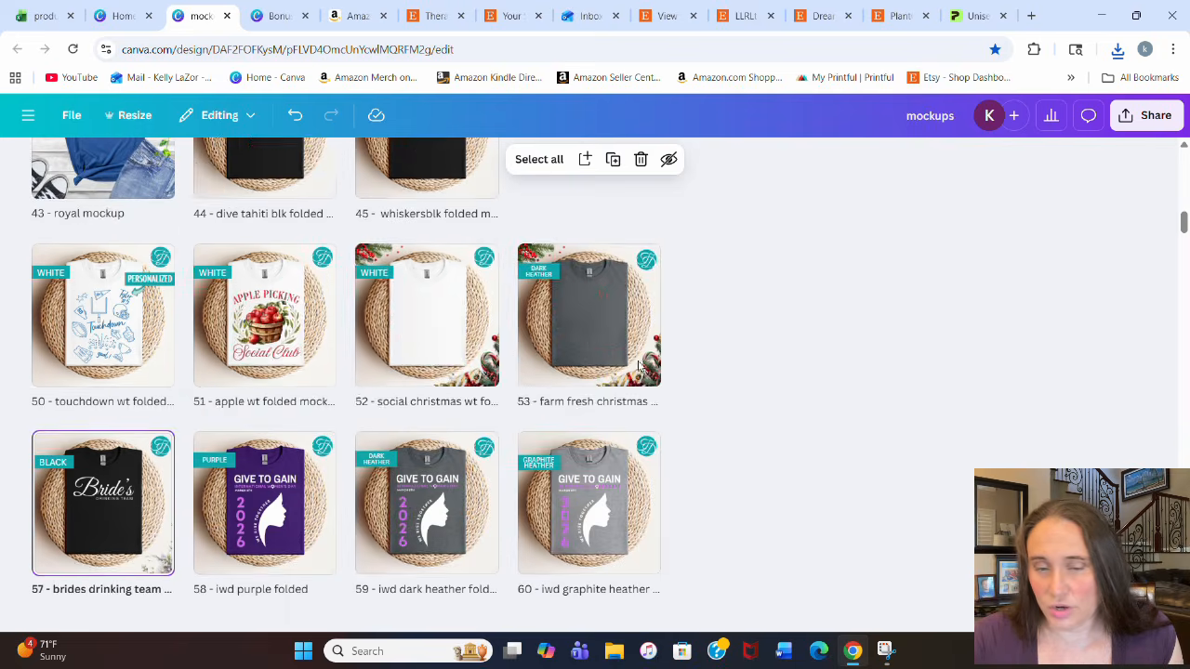
Step: Browse the page overview for another black T-shirt mockup that suits the Bride's Drinking Team design
{"action": "scroll", "coordinate": [863, 355], "scroll_direction": "down", "scroll_amount": 3}
{"action": "scroll", "coordinate": [863, 355], "scroll_direction": "down", "scroll_amount": 6}
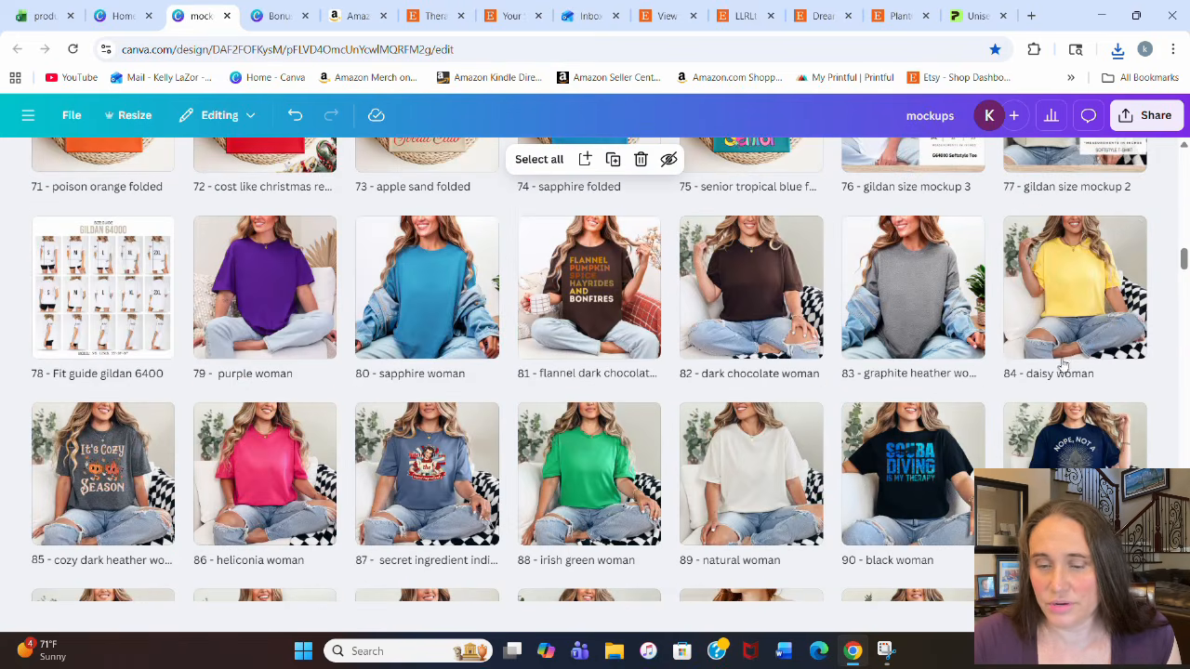
{"action": "scroll", "coordinate": [869, 316], "scroll_direction": "down", "scroll_amount": 1}
{"action": "scroll", "coordinate": [893, 354], "scroll_direction": "up", "scroll_amount": 1}
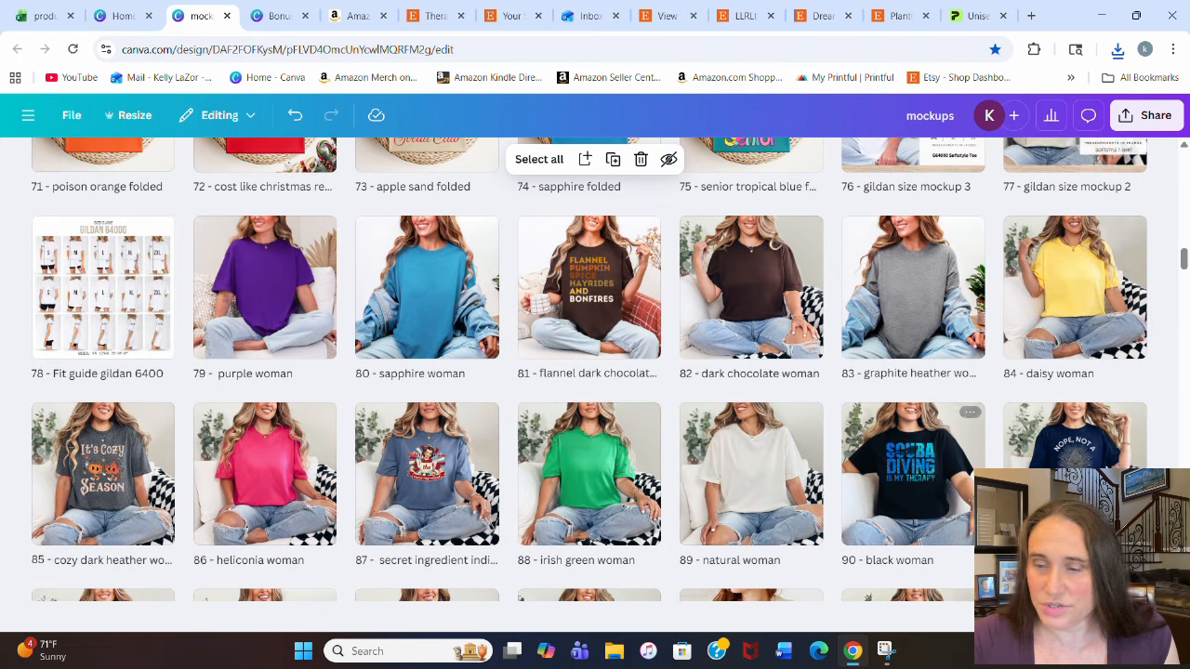
{"action": "scroll", "coordinate": [915, 471], "scroll_direction": "down", "scroll_amount": 8}
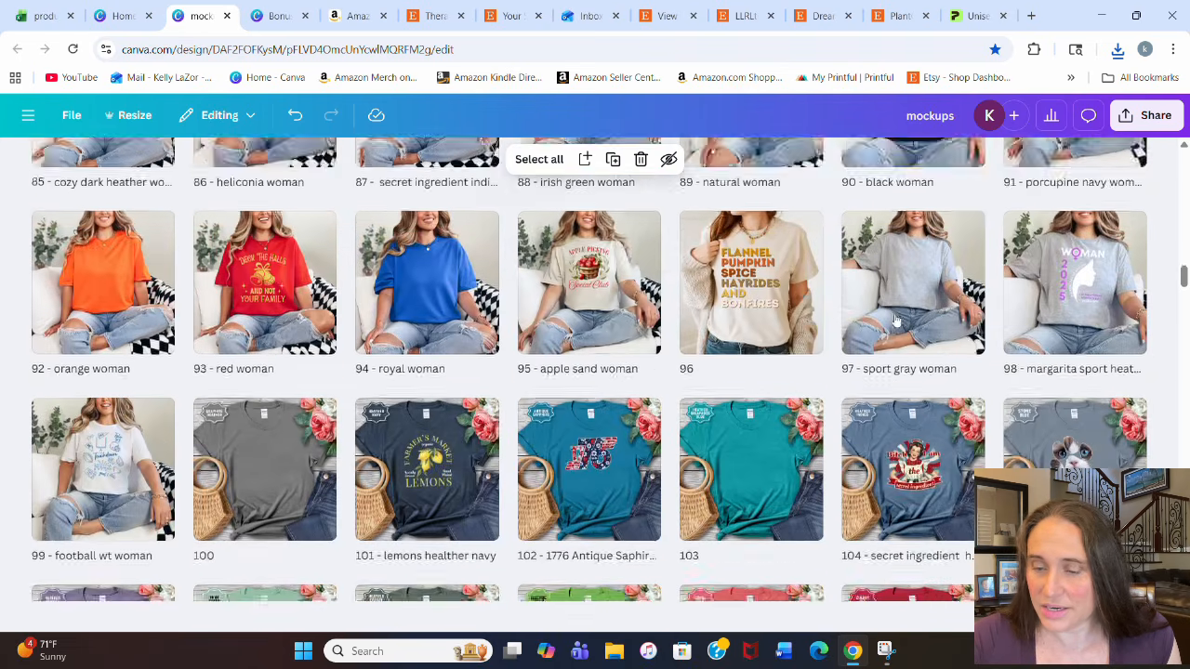
{"action": "scroll", "coordinate": [465, 316], "scroll_direction": "down", "scroll_amount": 3}
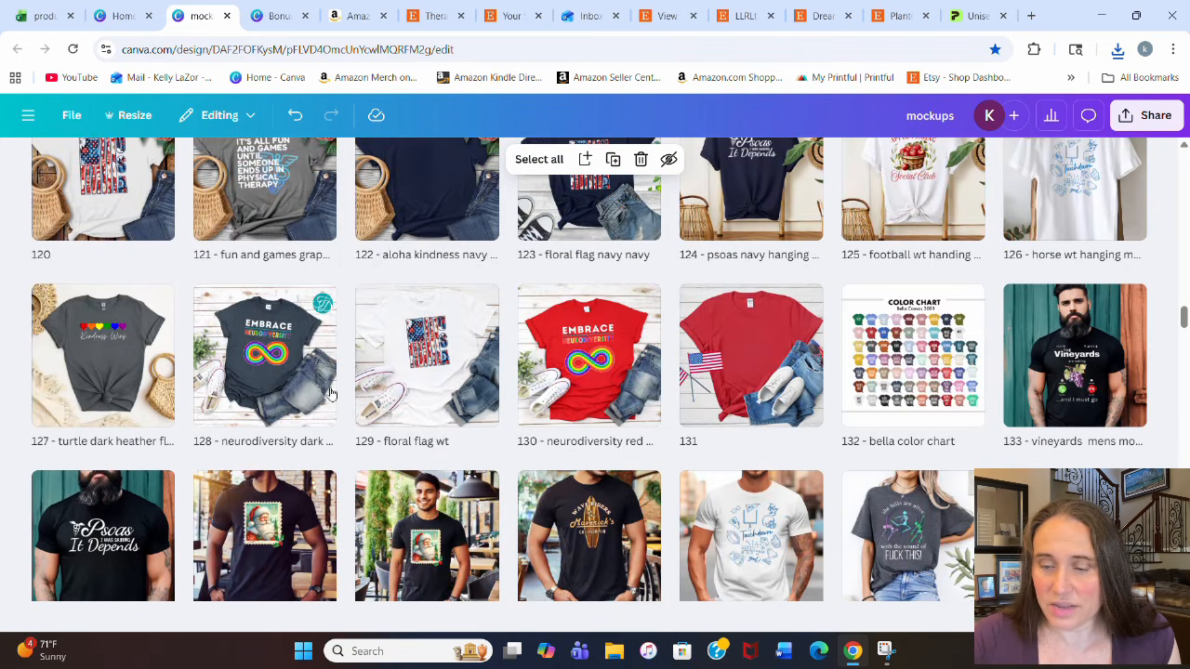
{"action": "scroll", "coordinate": [279, 325], "scroll_direction": "down", "scroll_amount": 3}
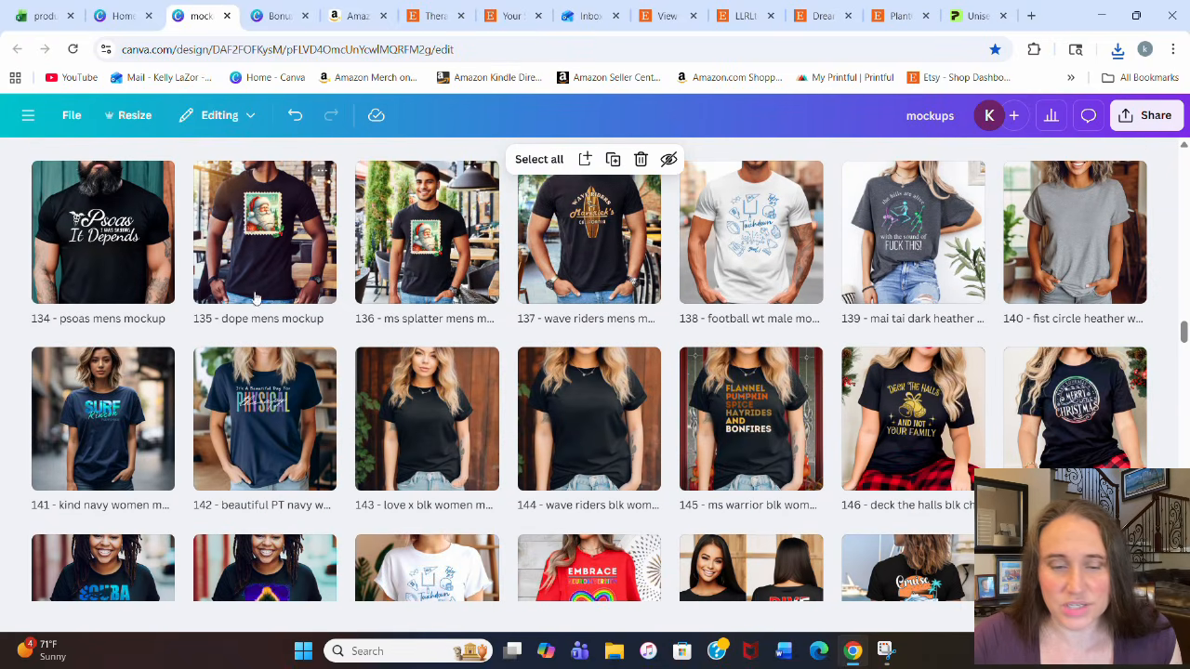
{"action": "scroll", "coordinate": [651, 390], "scroll_direction": "down", "scroll_amount": 2}
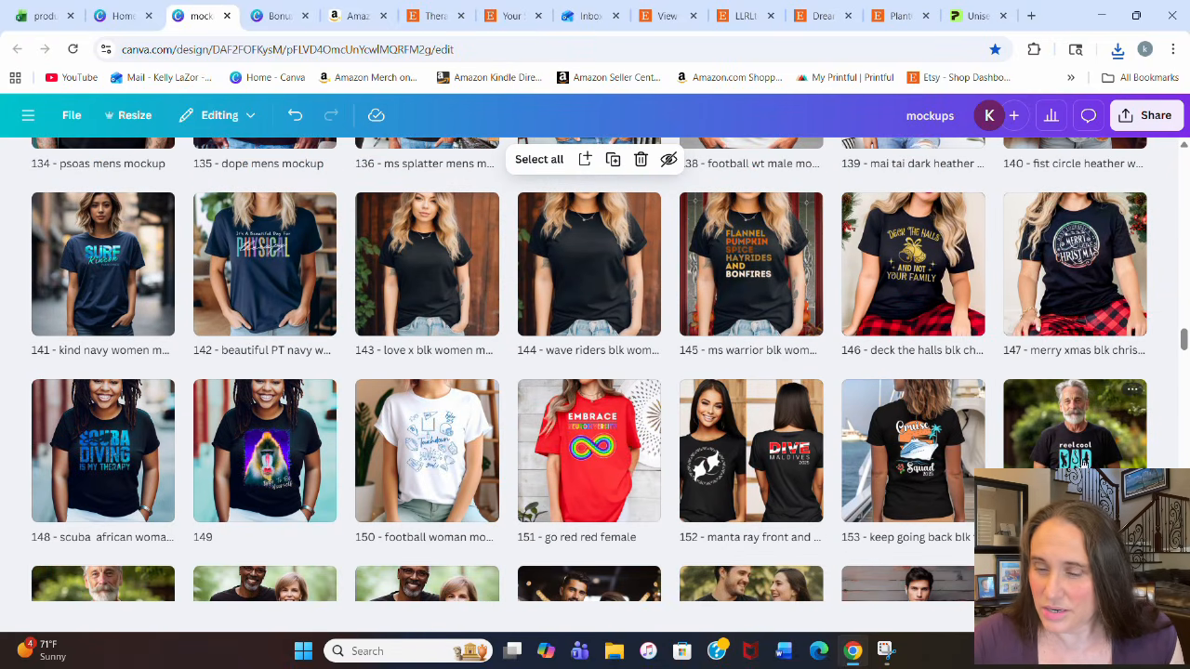
{"action": "scroll", "coordinate": [967, 381], "scroll_direction": "down", "scroll_amount": 2}
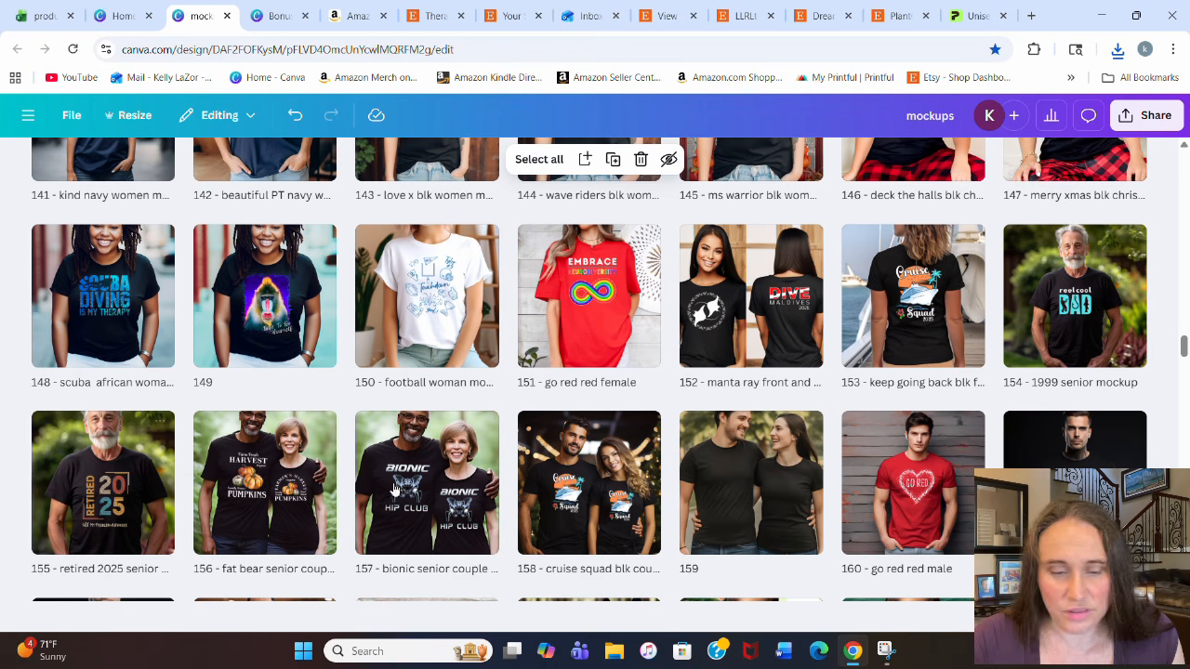
{"action": "scroll", "coordinate": [695, 319], "scroll_direction": "down", "scroll_amount": 3}
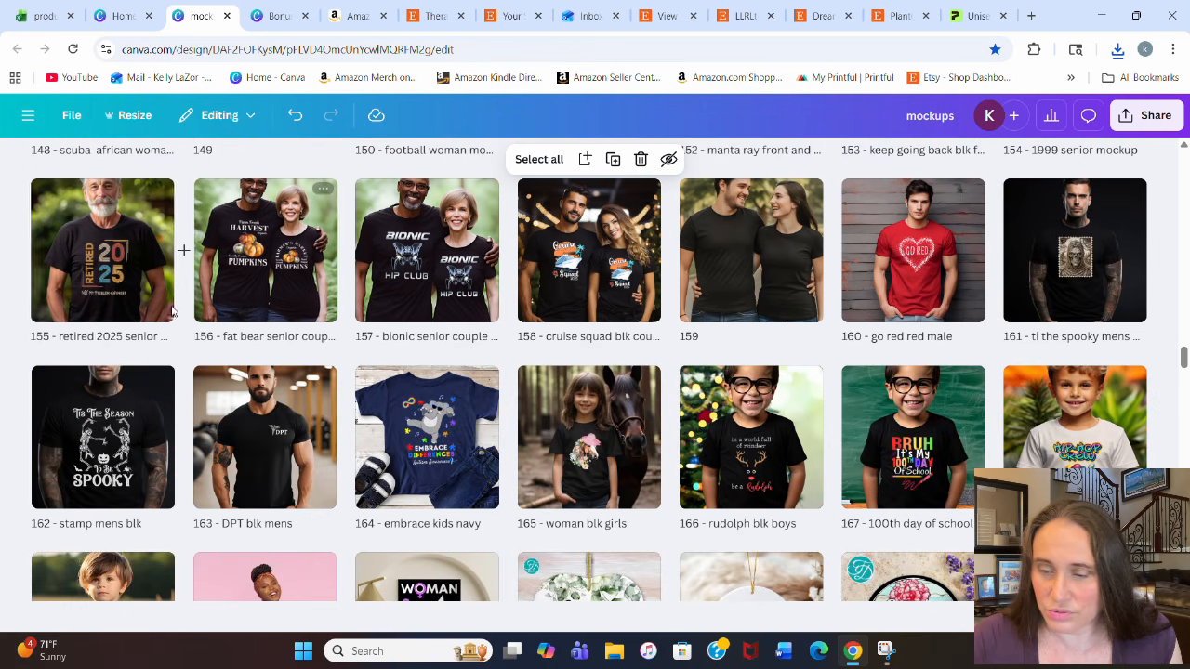
{"action": "scroll", "coordinate": [172, 305], "scroll_direction": "down", "scroll_amount": 10}
{"action": "scroll", "coordinate": [822, 270], "scroll_direction": "up", "scroll_amount": 10}
{"action": "scroll", "coordinate": [823, 269], "scroll_direction": "up", "scroll_amount": 14}
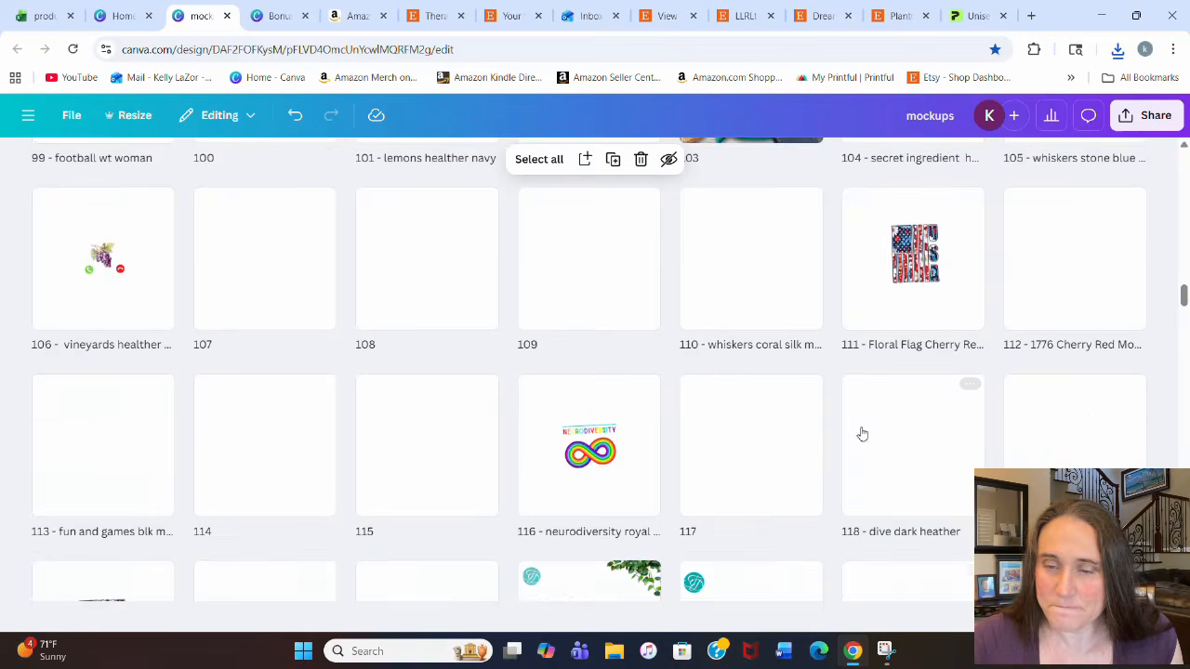
{"action": "scroll", "coordinate": [864, 455], "scroll_direction": "up", "scroll_amount": 6}
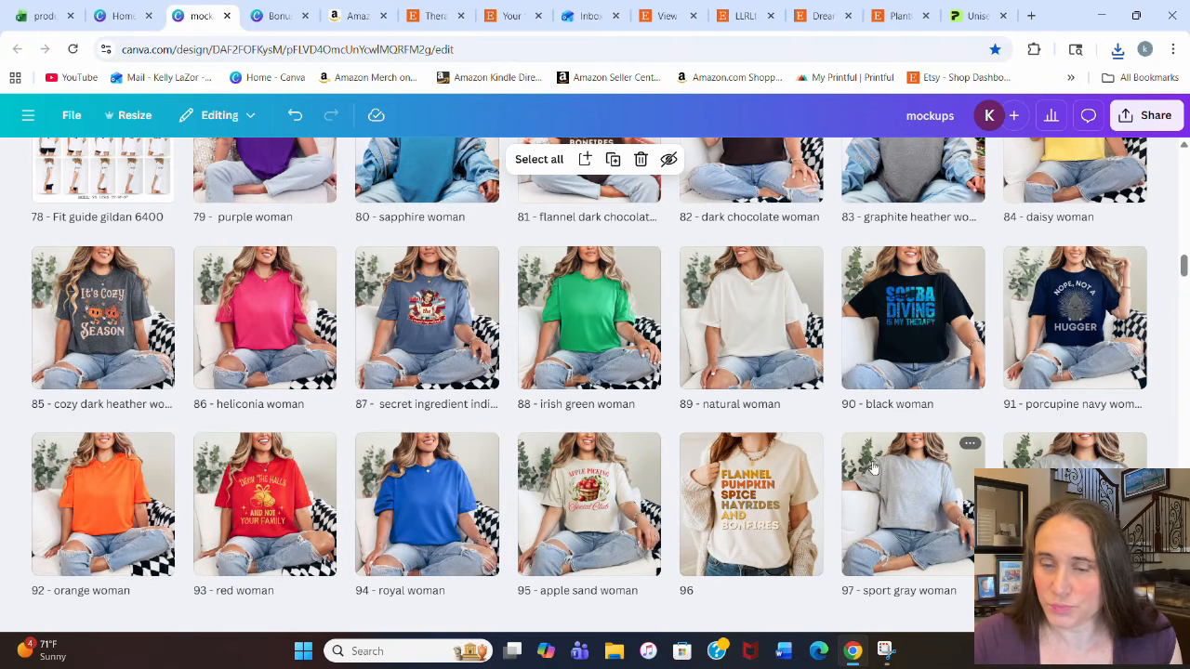
Step: Replace the scuba diving design on page 90's black woman mockup with the uploaded Bride's Drinking Team design
{"action": "double_click", "coordinate": [917, 316]}
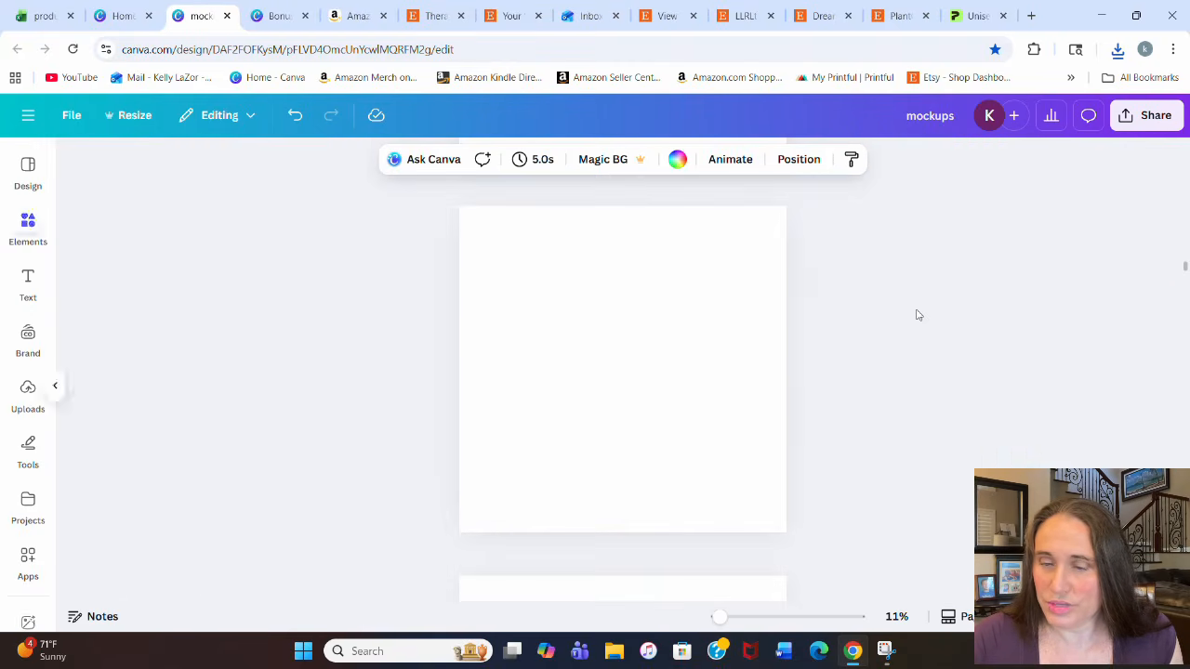
{"action": "left_click_drag", "start_coordinate": [743, 397], "coordinate": [1, 430]}
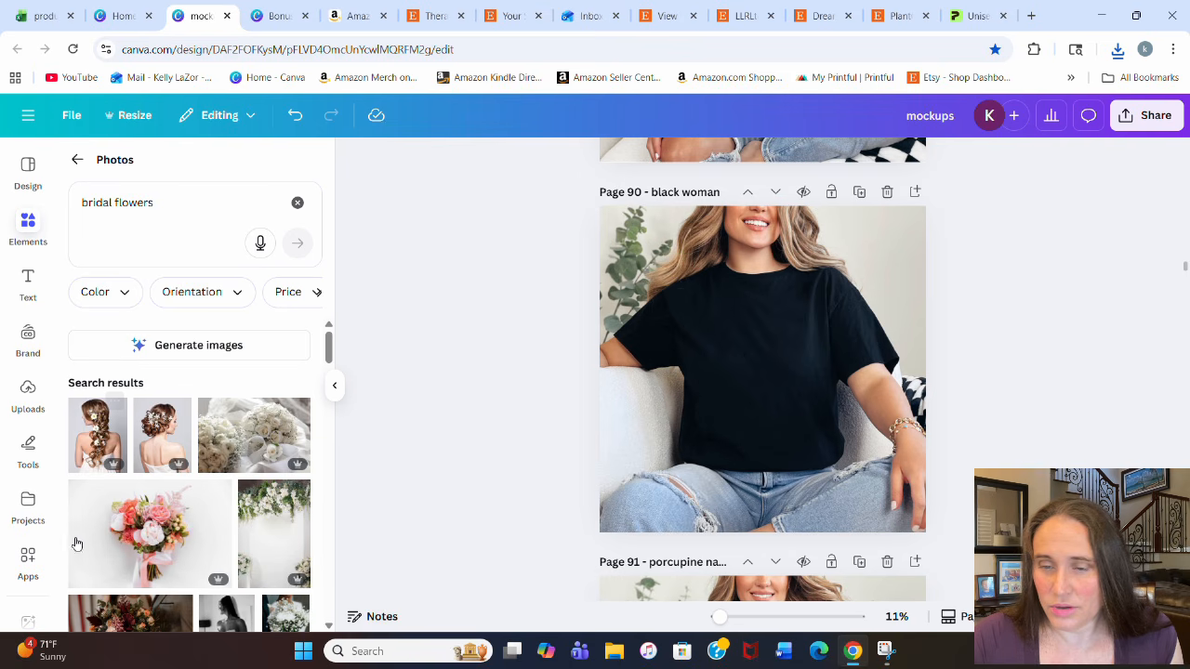
{"action": "left_click", "coordinate": [28, 391]}
{"action": "left_click", "coordinate": [86, 367]}
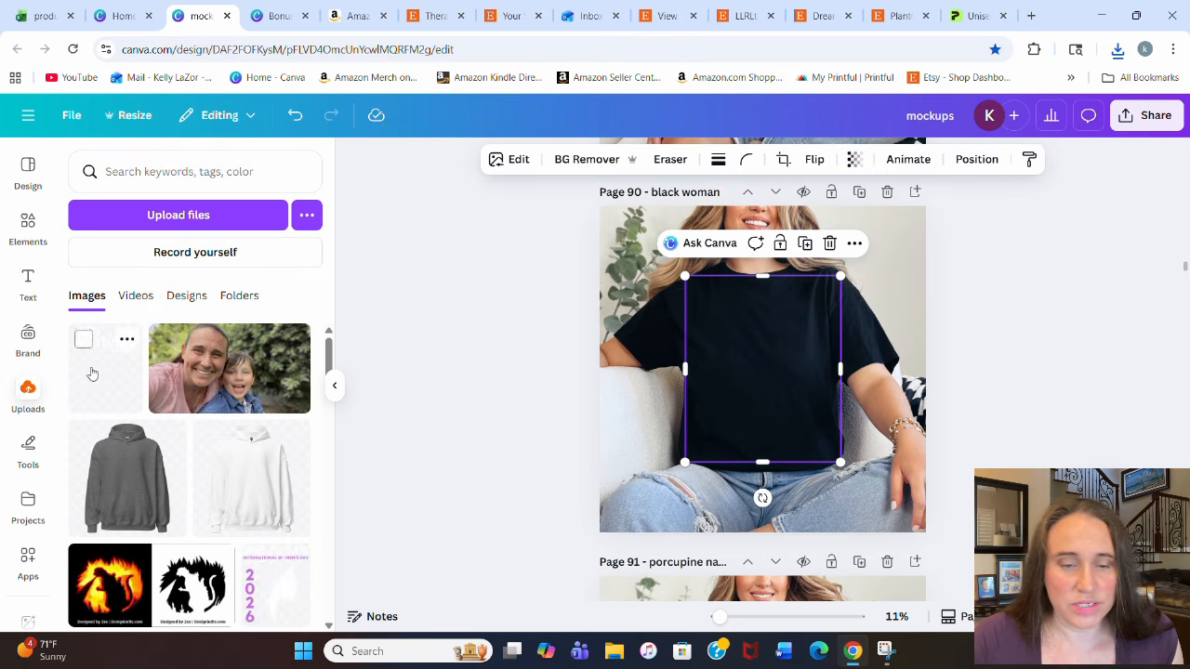
Step: Shrink the Bride's design and centre it on the shirt's chest, and rename page 90 with "brides drinking team"
{"action": "left_click_drag", "start_coordinate": [744, 400], "coordinate": [745, 407]}
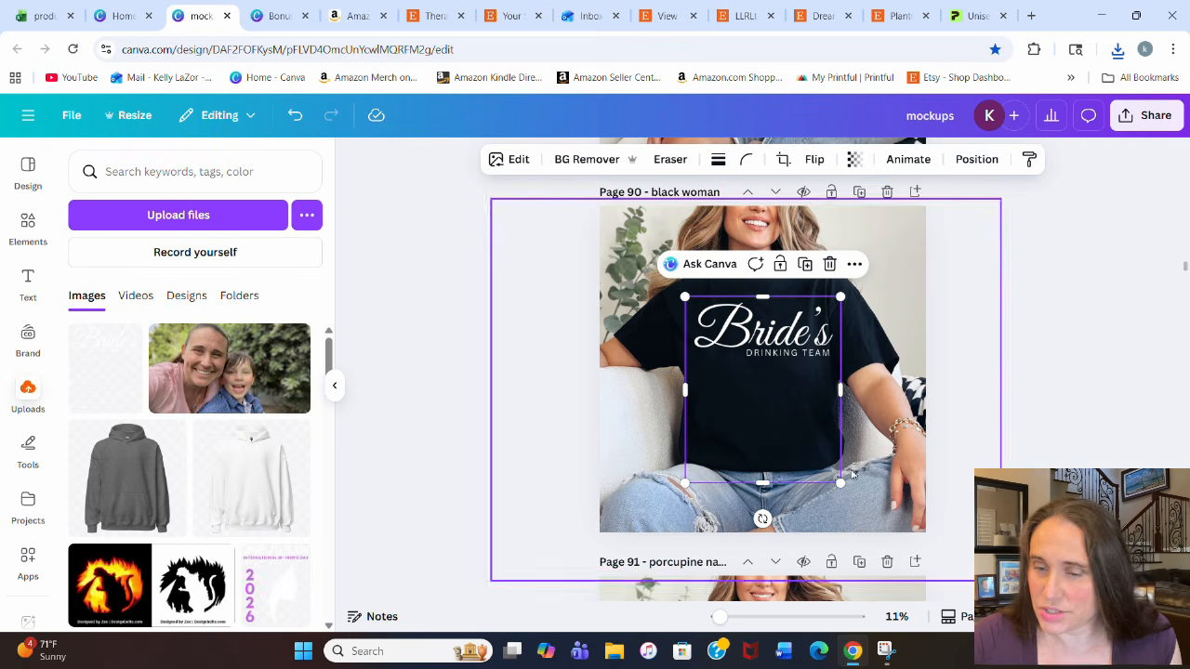
{"action": "left_click_drag", "start_coordinate": [839, 483], "coordinate": [801, 446]}
{"action": "mouse_move", "coordinate": [685, 368]}
{"action": "left_mouse_down"}
{"action": "mouse_move", "coordinate": [696, 367]}
{"action": "mouse_move", "coordinate": [667, 368]}
{"action": "left_mouse_up"}
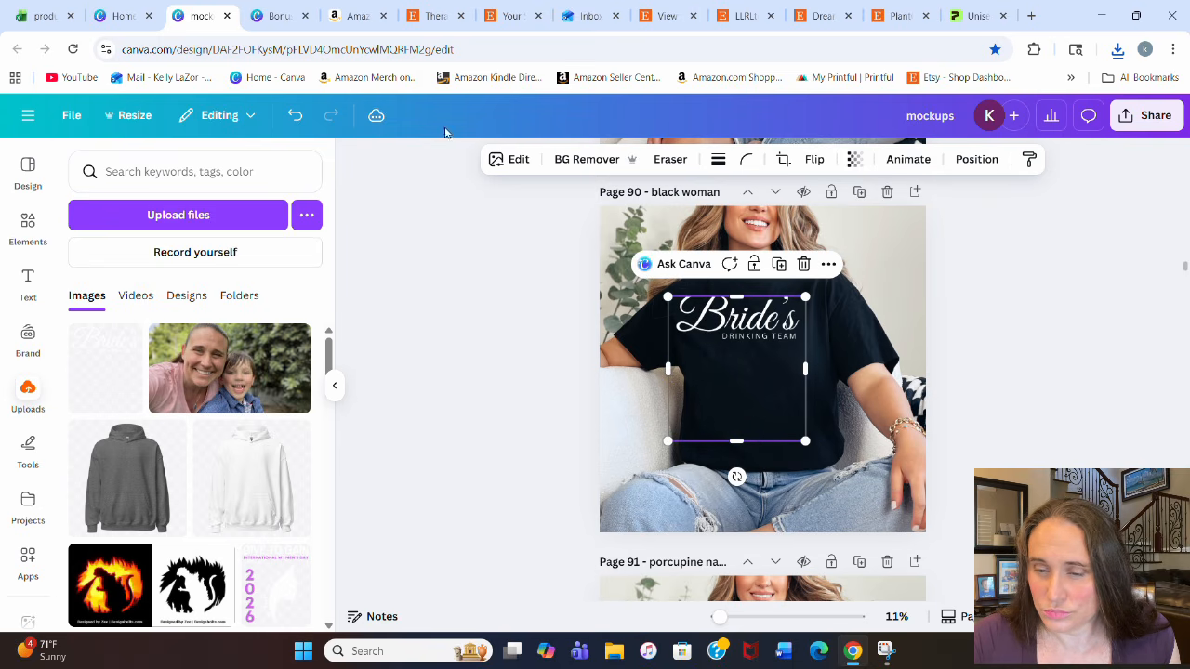
{"action": "left_click_drag", "start_coordinate": [722, 342], "coordinate": [751, 341]}
{"action": "left_click", "coordinate": [665, 190]}
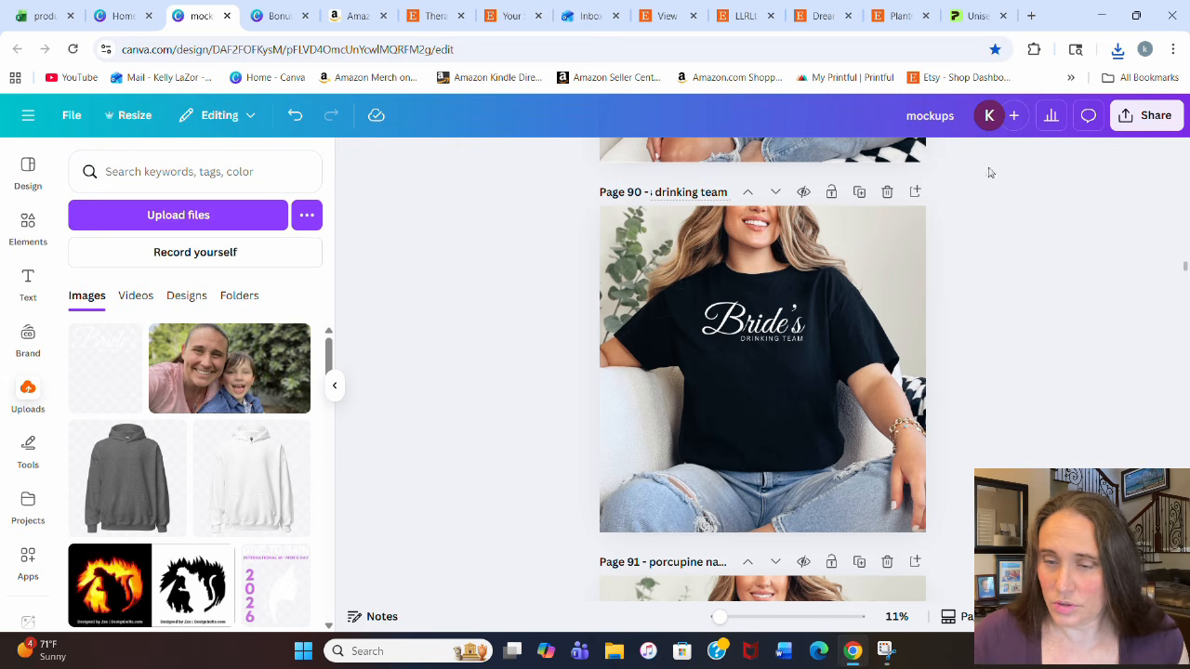
Step: Download only the current page 90, the seated woman mockup, as a PNG
{"action": "left_click", "coordinate": [1149, 117]}
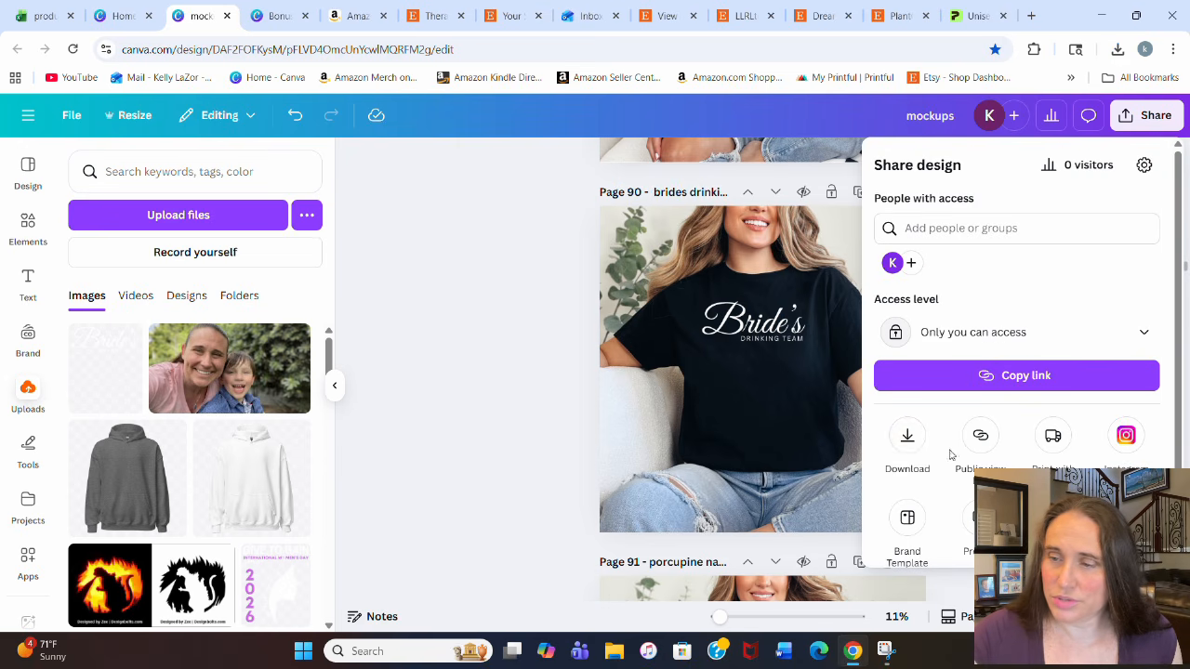
{"action": "left_click", "coordinate": [918, 439]}
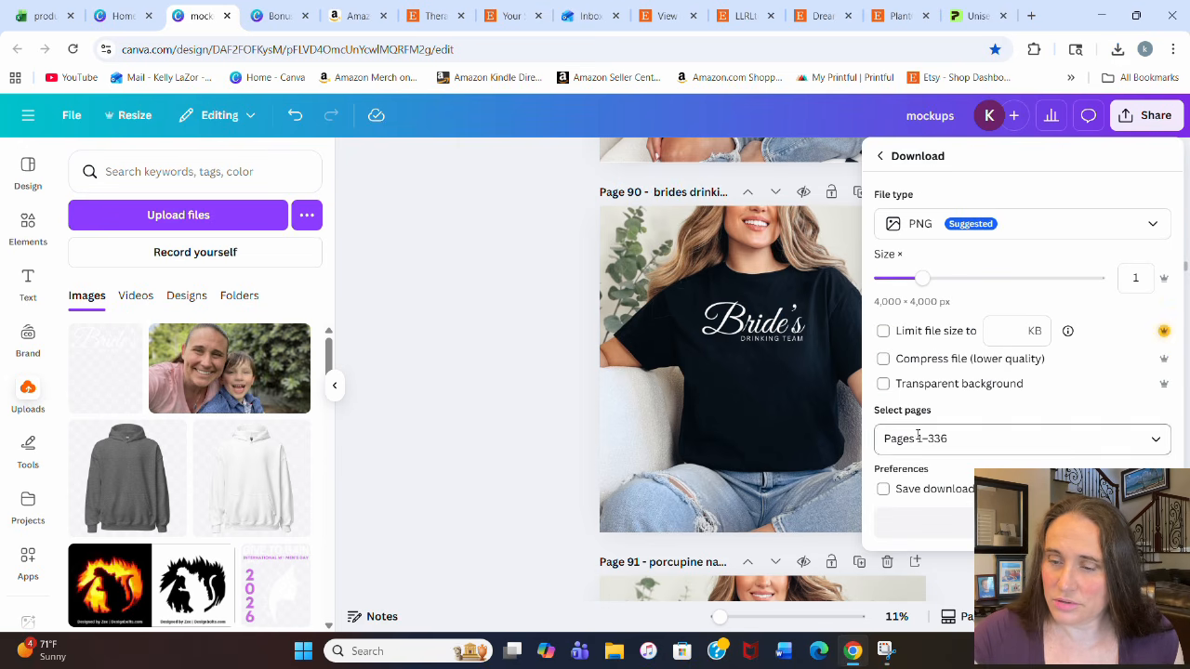
{"action": "left_click", "coordinate": [1153, 443]}
{"action": "left_click", "coordinate": [930, 234]}
{"action": "left_click", "coordinate": [1004, 394]}
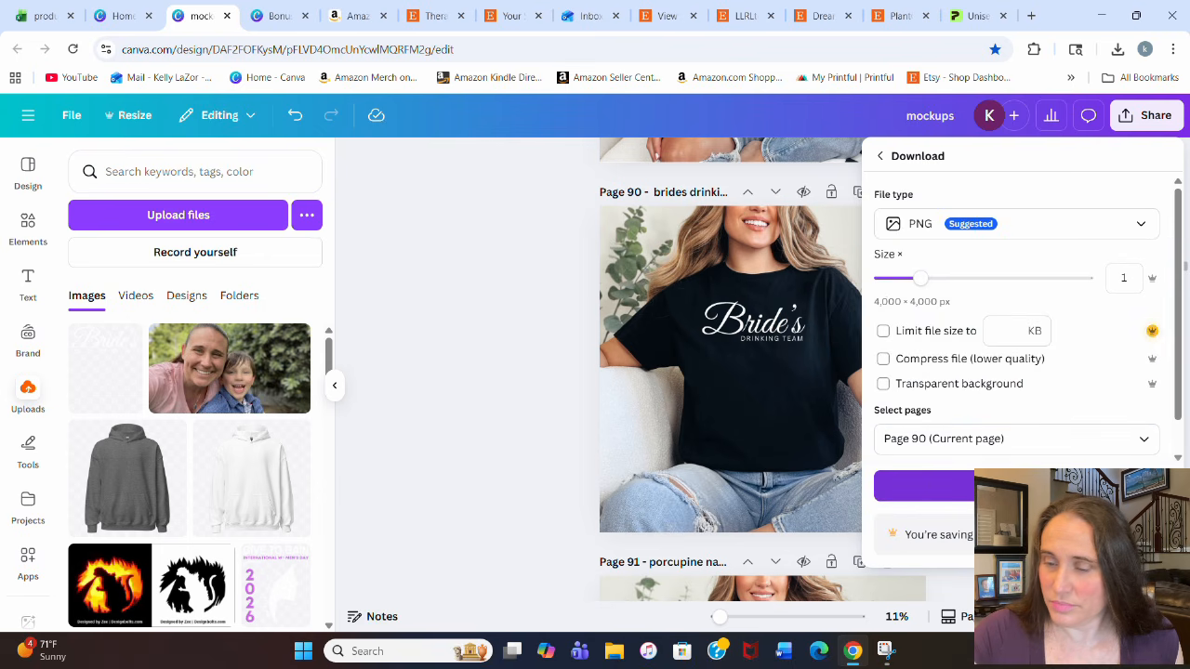
{"action": "left_click", "coordinate": [929, 485]}
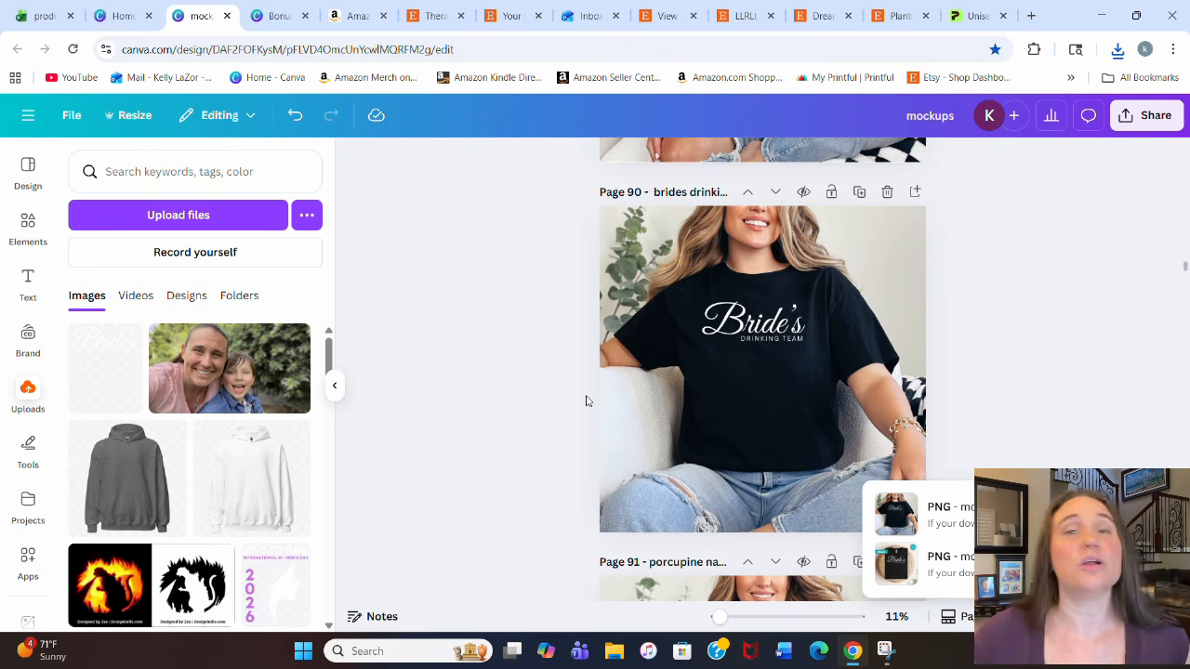
Step: Switch to Etsy and search for "bridal mockups"
{"action": "left_click", "coordinate": [631, 420]}
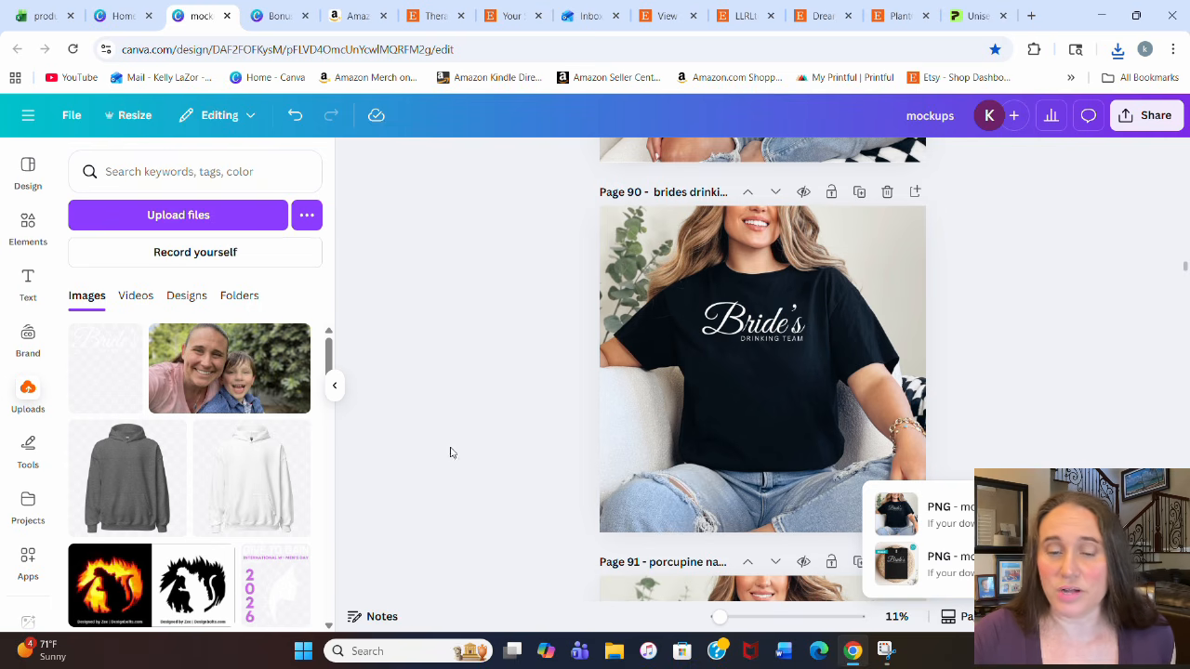
{"action": "type", "text": "brida"}
{"action": "type", "text": "l mockups"}
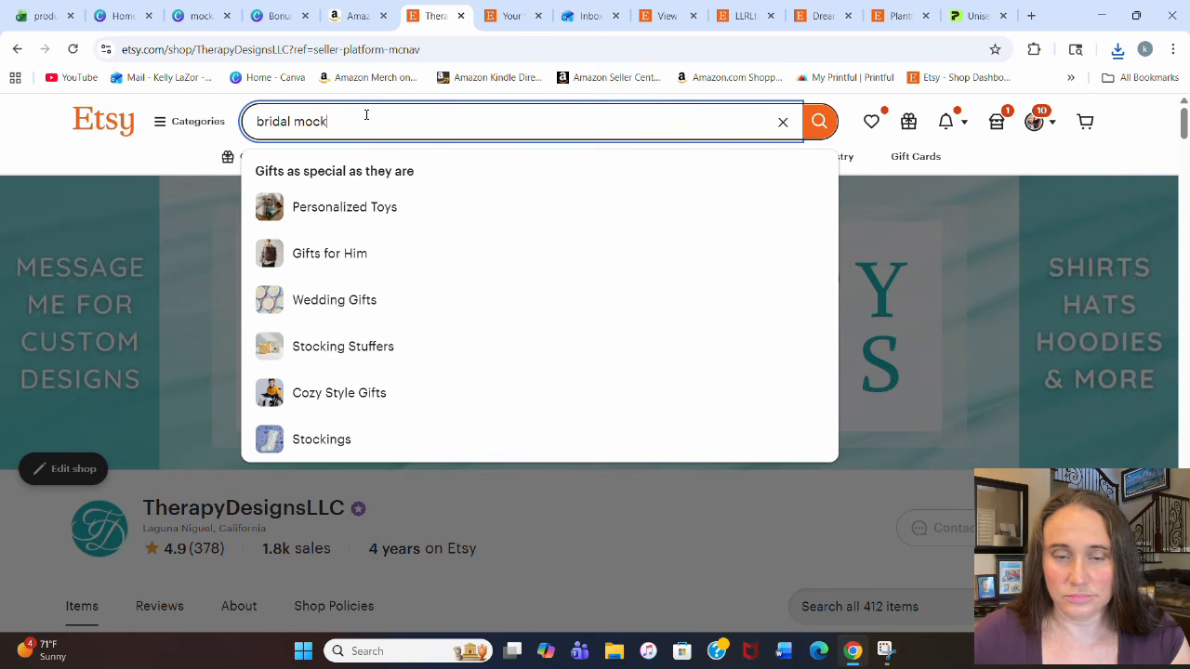
{"action": "key", "text": "Return"}
Step: Look through the bridal mockup listings for T-shirt mockups showing brides or bachelorette groups
{"action": "scroll", "coordinate": [1174, 338], "scroll_direction": "down", "scroll_amount": 5}
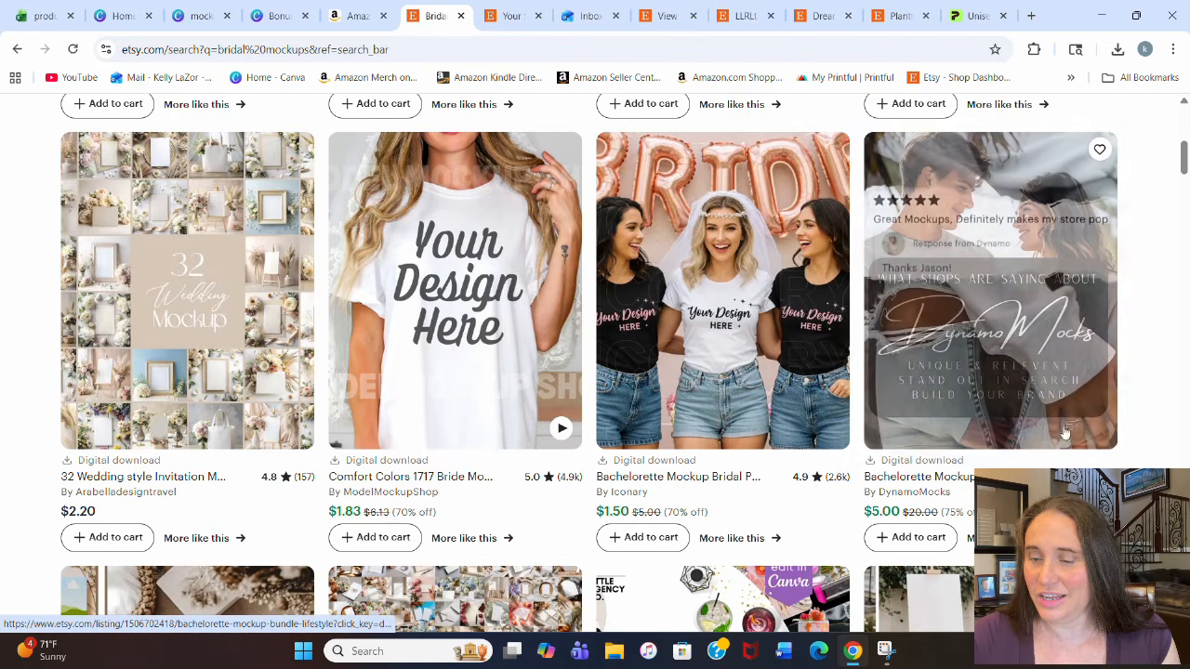
{"action": "scroll", "coordinate": [743, 140], "scroll_direction": "down", "scroll_amount": 2}
{"action": "scroll", "coordinate": [667, 146], "scroll_direction": "down", "scroll_amount": 5}
{"action": "scroll", "coordinate": [1102, 235], "scroll_direction": "down", "scroll_amount": 4}
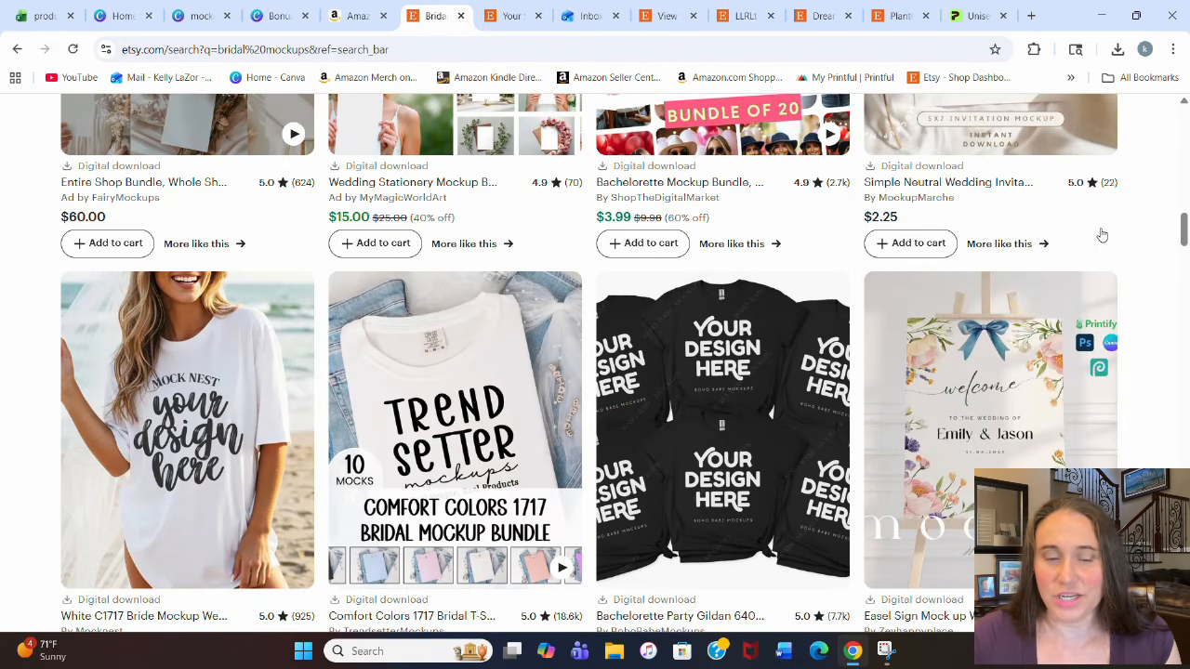
{"action": "scroll", "coordinate": [1101, 242], "scroll_direction": "down", "scroll_amount": 5}
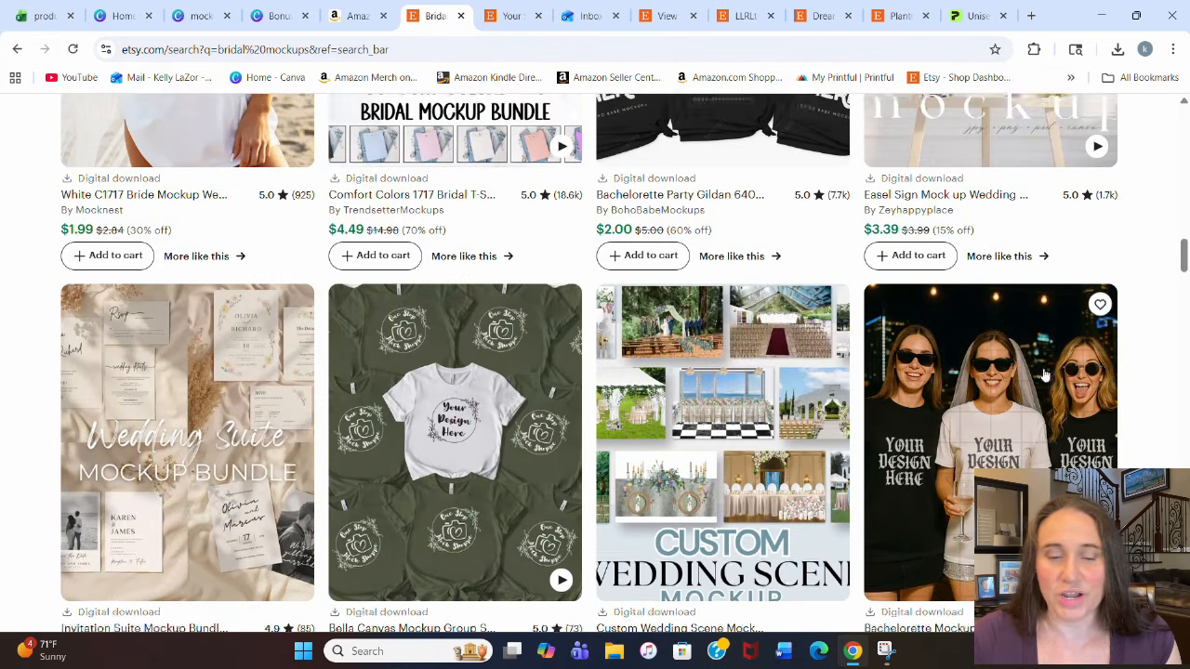
{"action": "scroll", "coordinate": [976, 446], "scroll_direction": "down", "scroll_amount": 2}
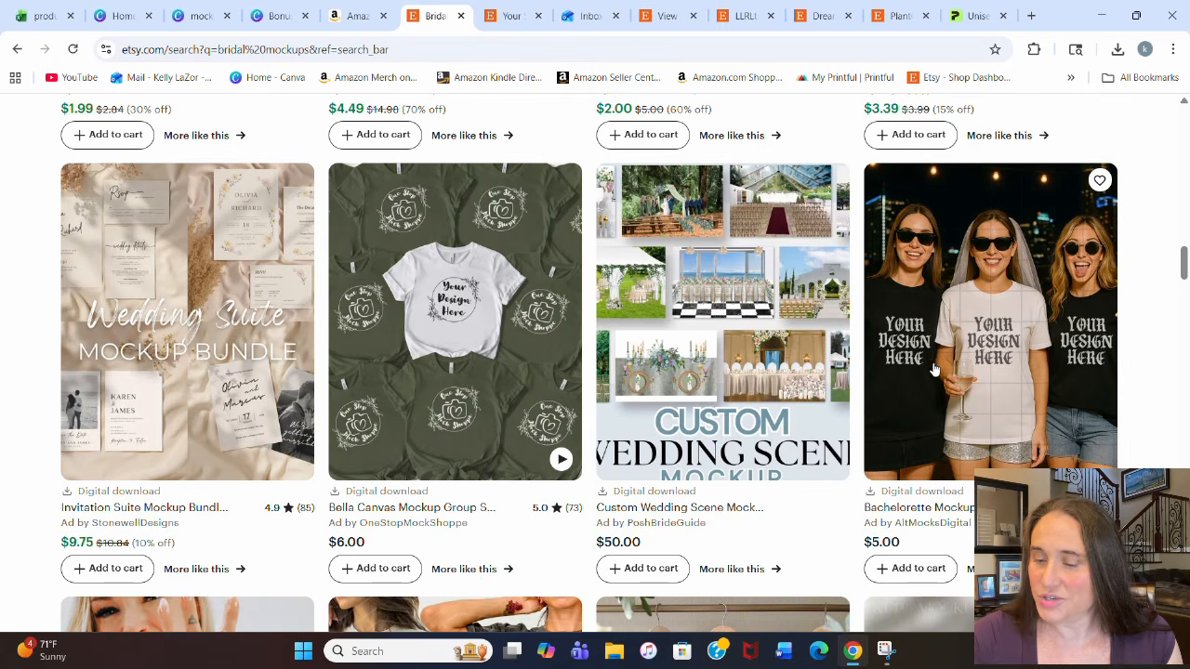
{"action": "scroll", "coordinate": [862, 279], "scroll_direction": "down", "scroll_amount": 3}
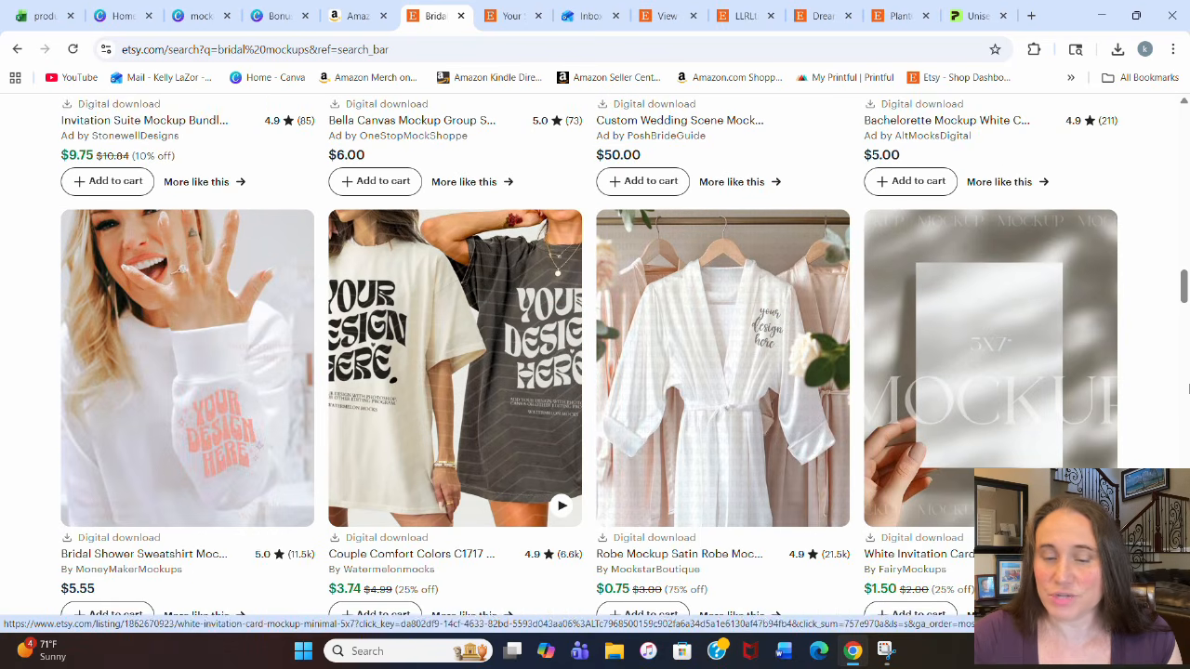
{"action": "left_click_drag", "start_coordinate": [1185, 294], "coordinate": [1182, 111]}
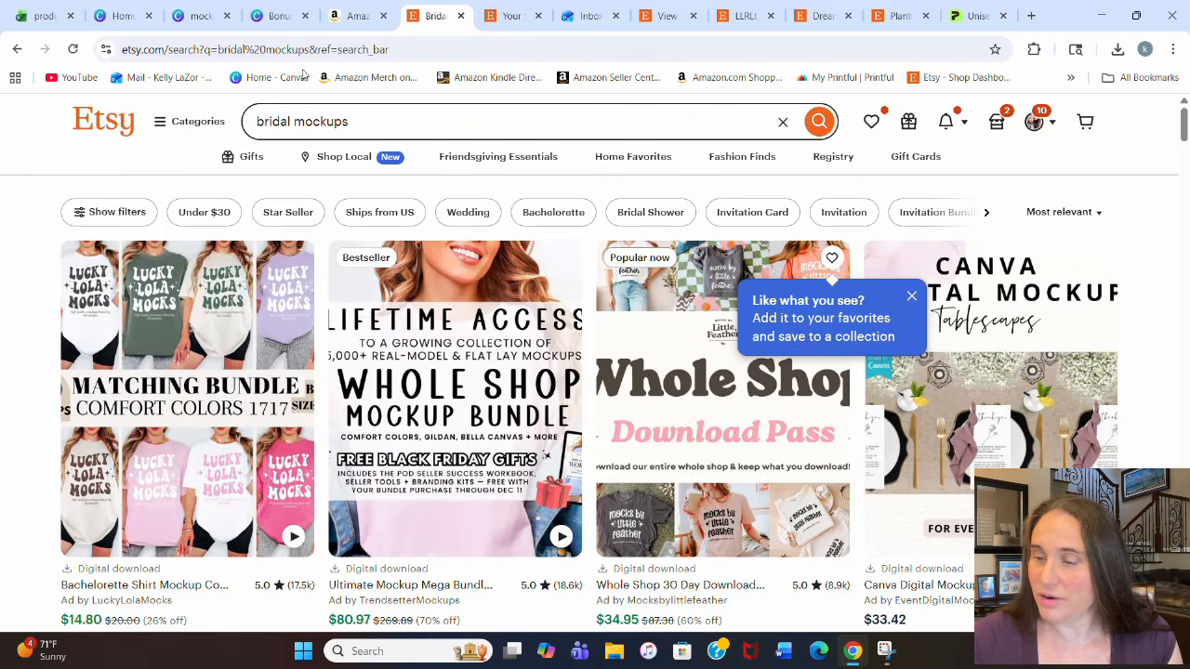
Step: Search Etsy for "bachelorette shirt mockup" in place of the bridal mockups search
{"action": "left_click_drag", "start_coordinate": [366, 122], "coordinate": [255, 122]}
{"action": "type", "text": "bachelorette sh"}
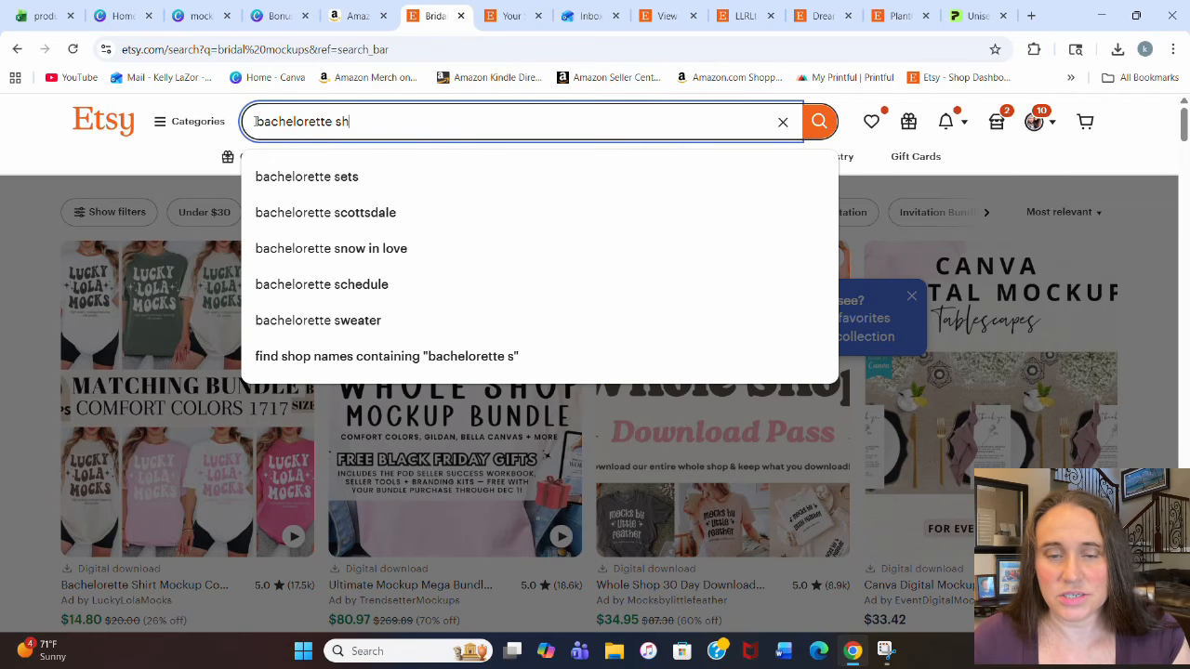
{"action": "type", "text": "irt mockup"}
{"action": "key", "text": "Return"}
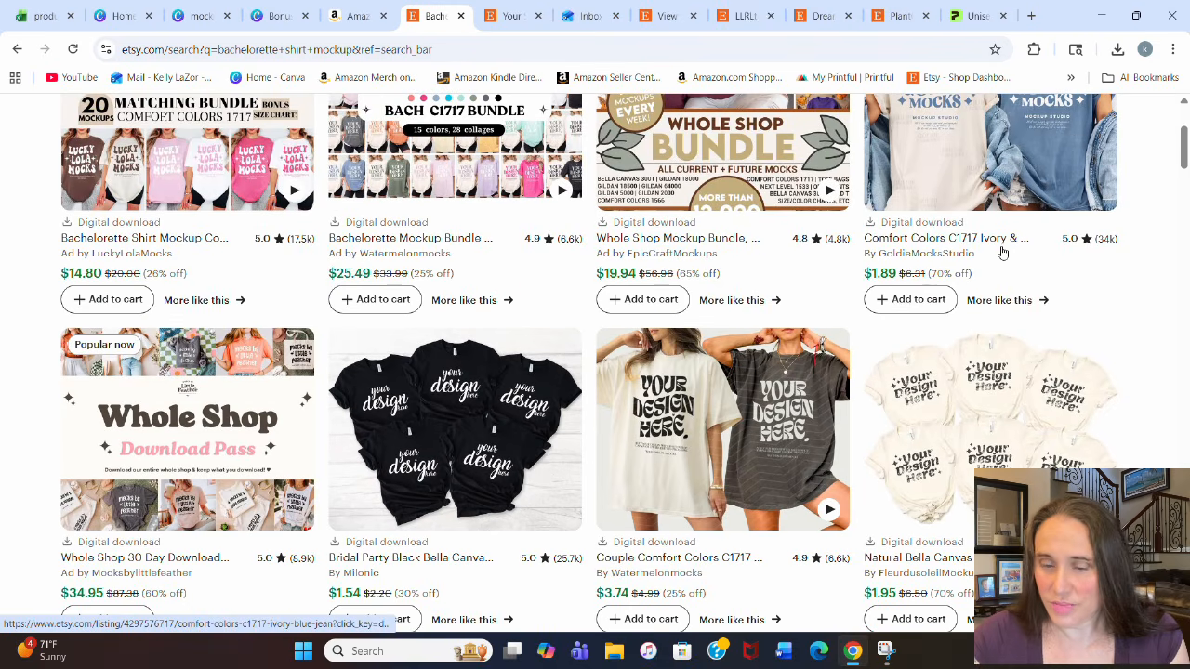
Step: Look through the bachelorette shirt mockup results for group and bridal party T-shirt mockups, down to the end of the first page
{"action": "scroll", "coordinate": [999, 246], "scroll_direction": "down", "scroll_amount": 4}
{"action": "scroll", "coordinate": [1149, 235], "scroll_direction": "down", "scroll_amount": 5}
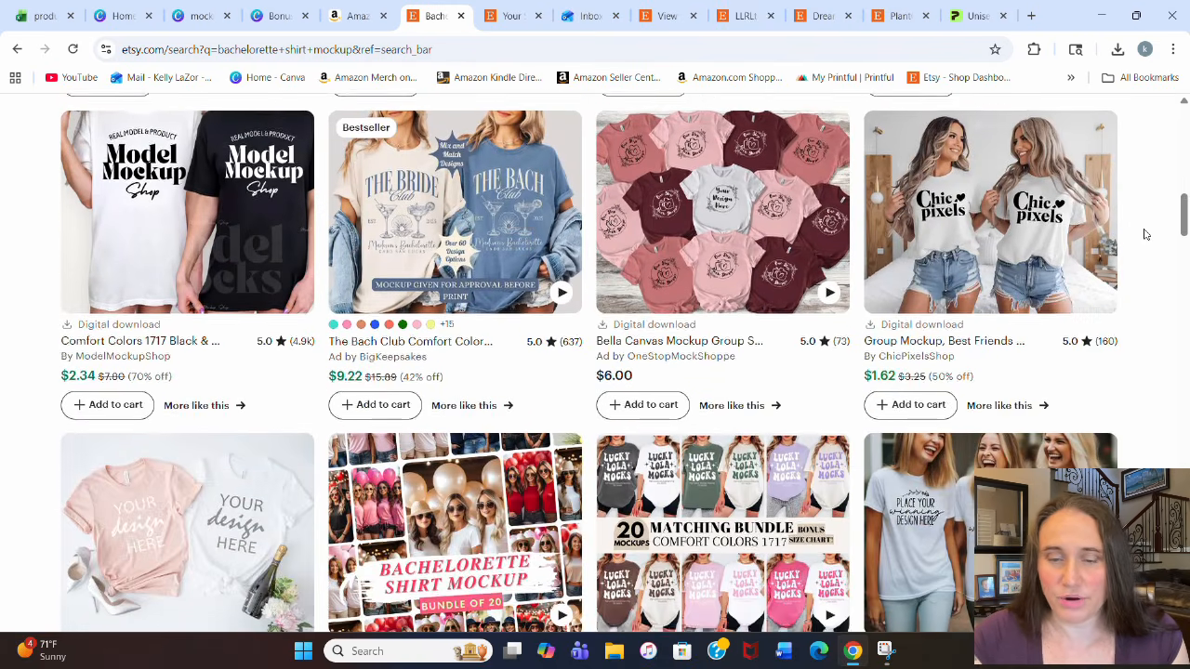
{"action": "scroll", "coordinate": [1147, 233], "scroll_direction": "down", "scroll_amount": 2}
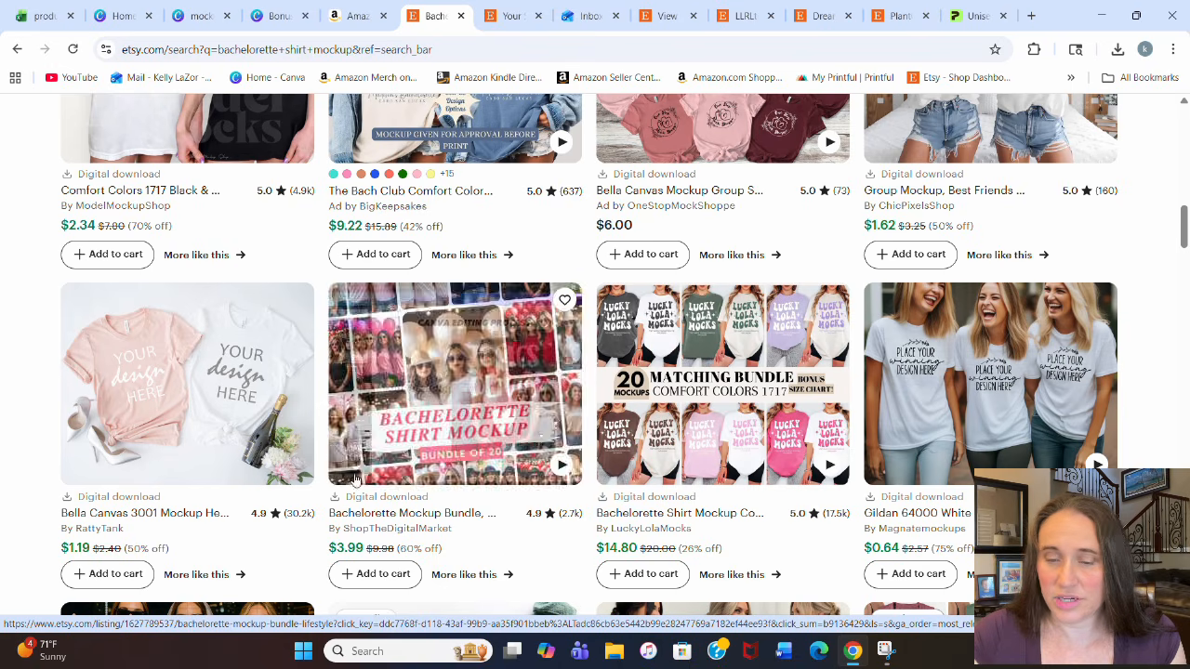
{"action": "scroll", "coordinate": [1027, 228], "scroll_direction": "down", "scroll_amount": 2}
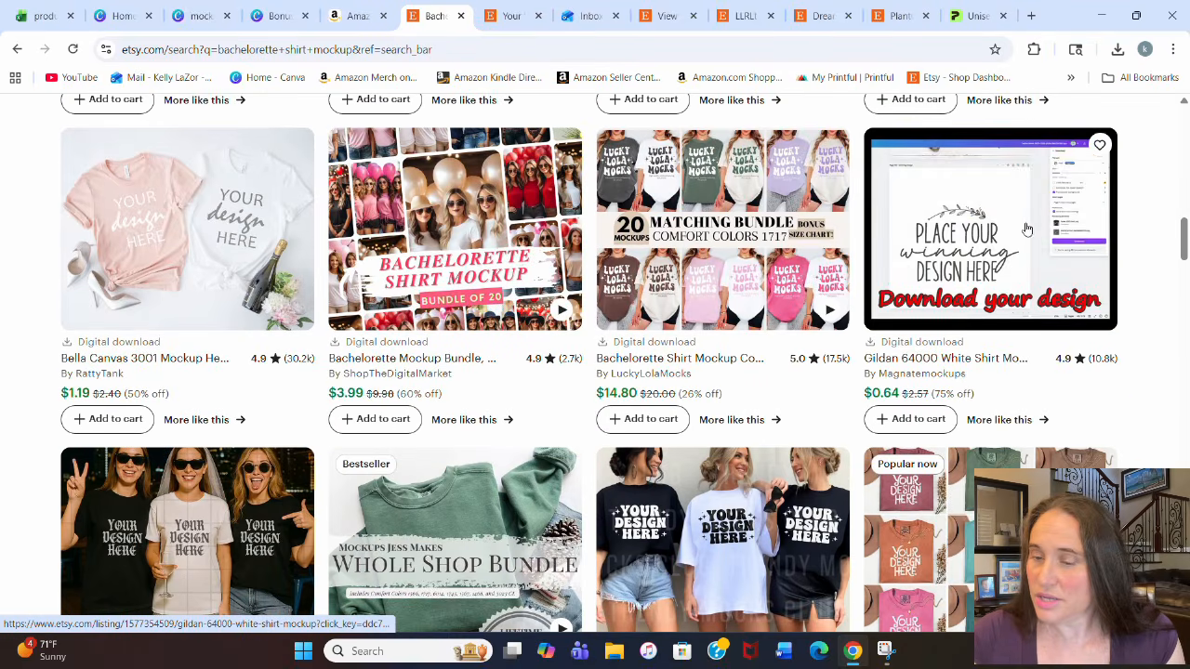
{"action": "scroll", "coordinate": [1061, 228], "scroll_direction": "down", "scroll_amount": 3}
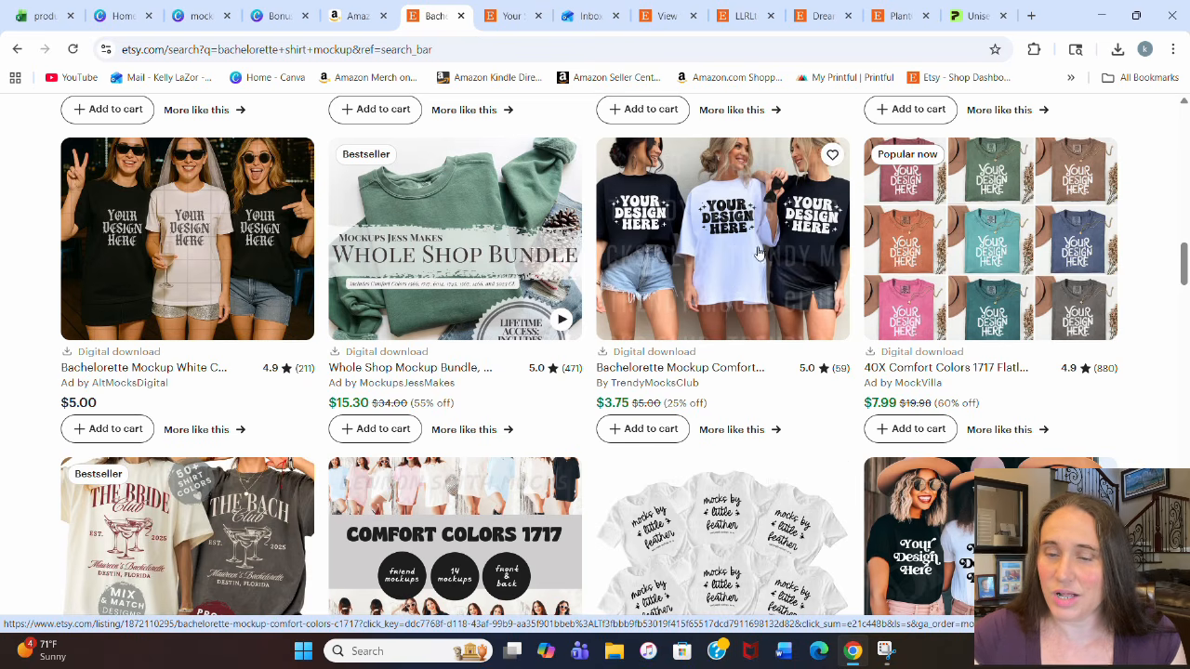
{"action": "scroll", "coordinate": [837, 325], "scroll_direction": "down", "scroll_amount": 2}
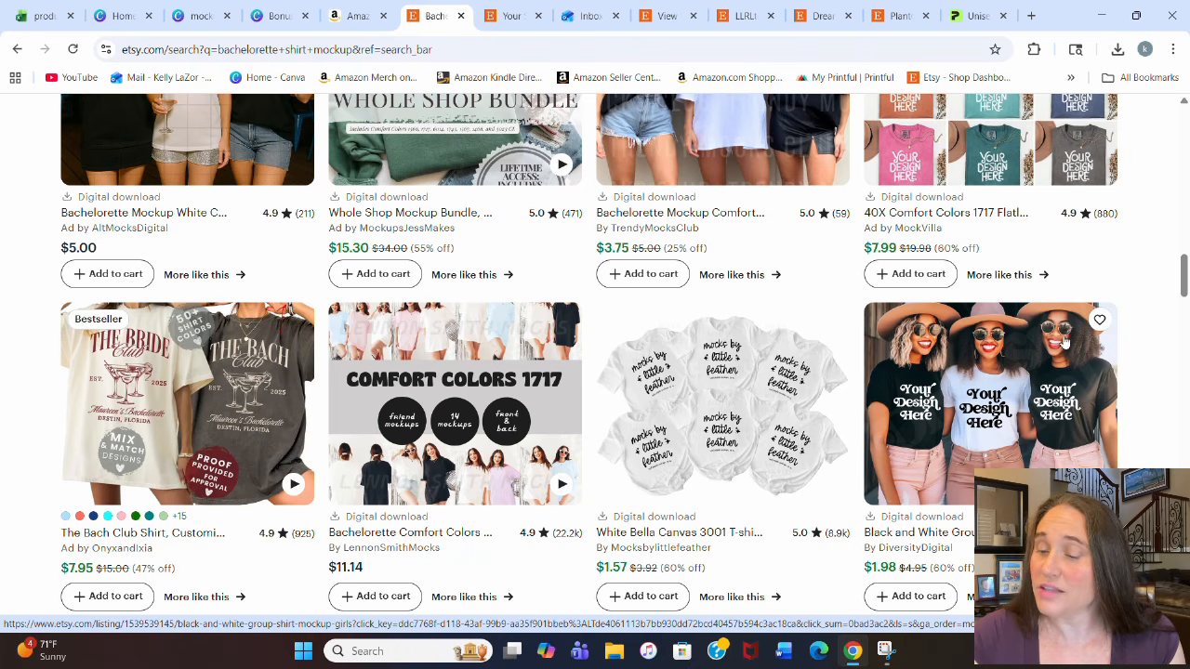
{"action": "scroll", "coordinate": [1067, 356], "scroll_direction": "down", "scroll_amount": 3}
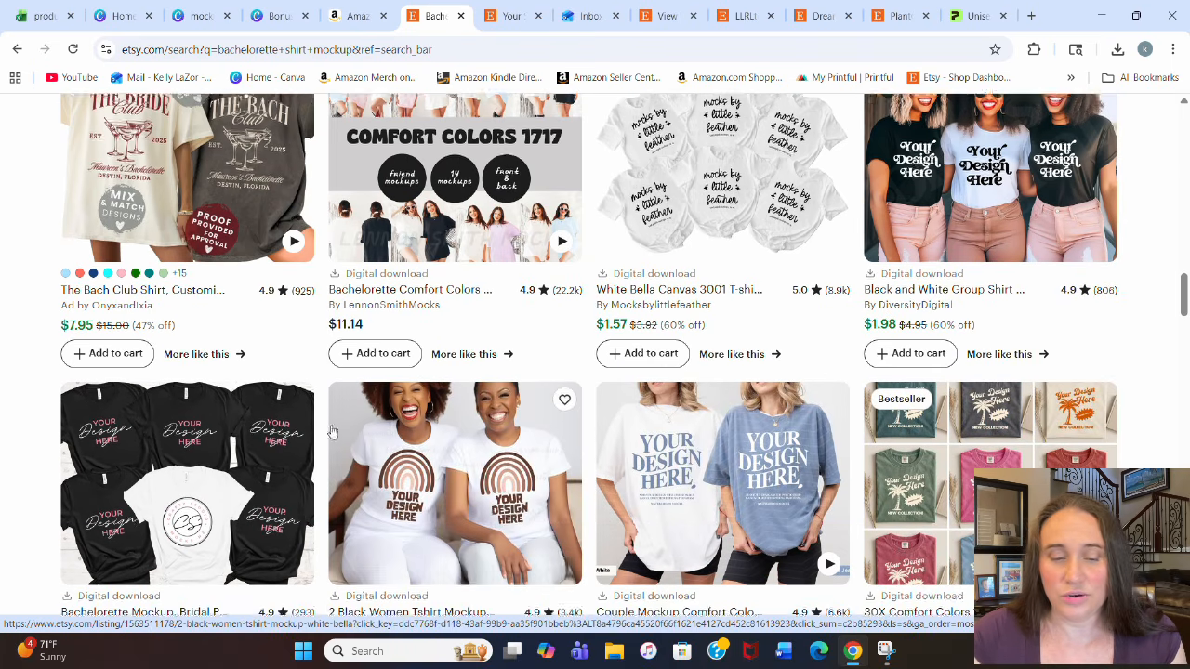
{"action": "scroll", "coordinate": [171, 300], "scroll_direction": "down", "scroll_amount": 3}
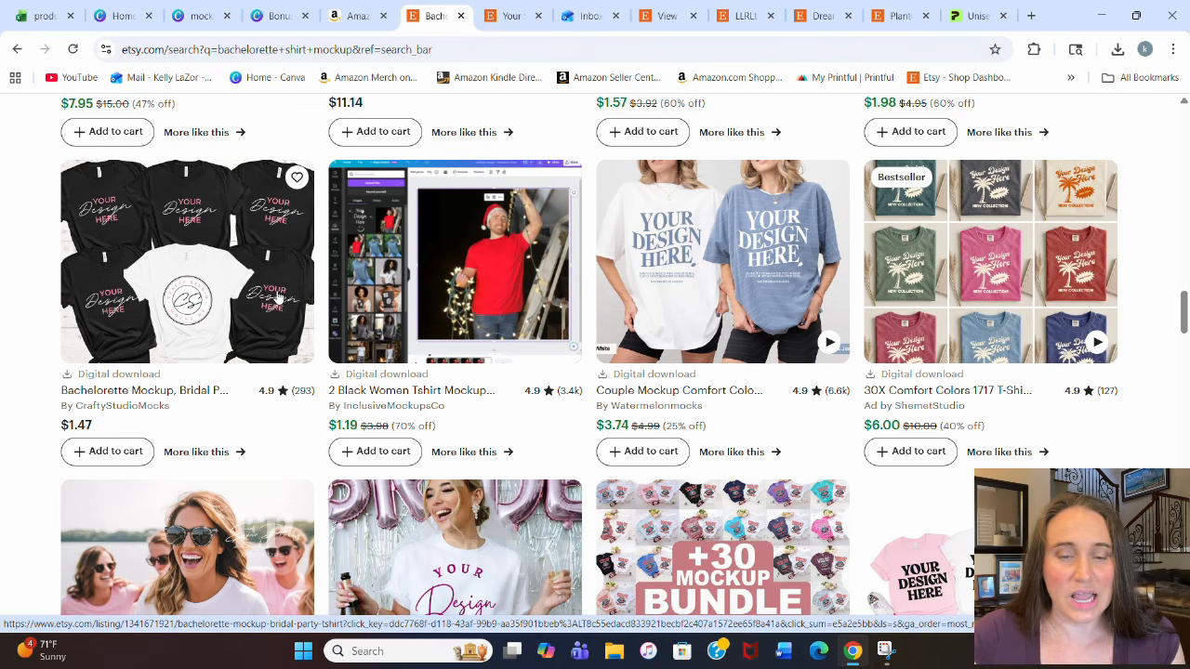
{"action": "scroll", "coordinate": [1131, 220], "scroll_direction": "down", "scroll_amount": 2}
{"action": "scroll", "coordinate": [1131, 223], "scroll_direction": "down", "scroll_amount": 2}
{"action": "scroll", "coordinate": [1153, 233], "scroll_direction": "down", "scroll_amount": 3}
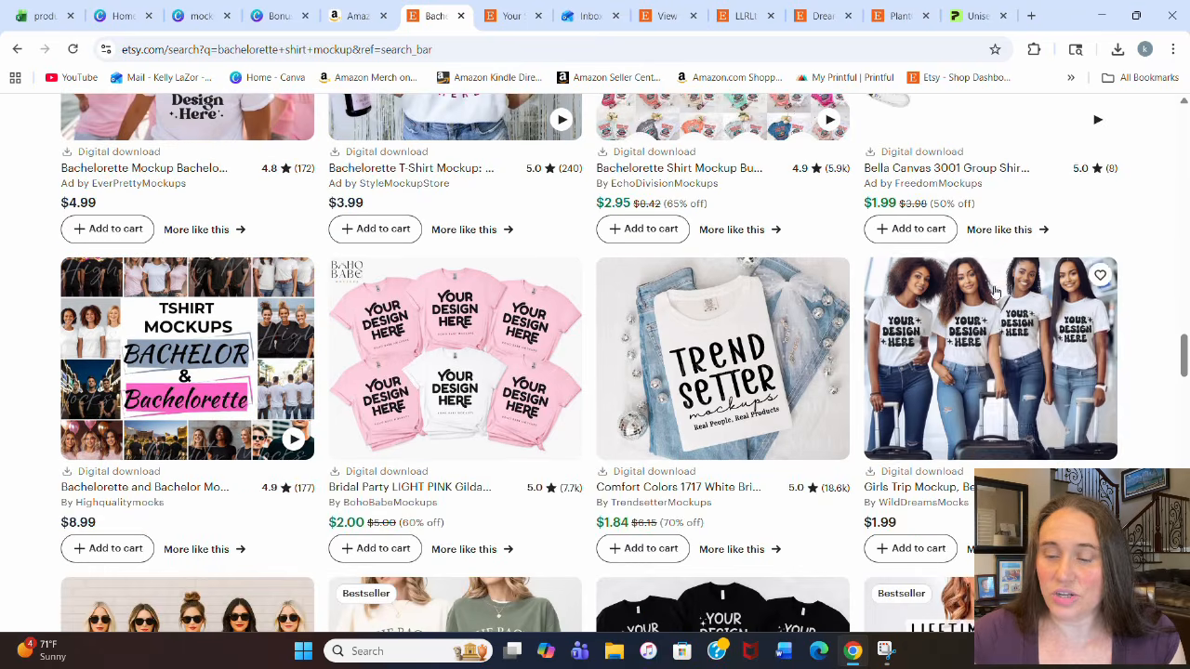
{"action": "scroll", "coordinate": [1186, 242], "scroll_direction": "down", "scroll_amount": 2}
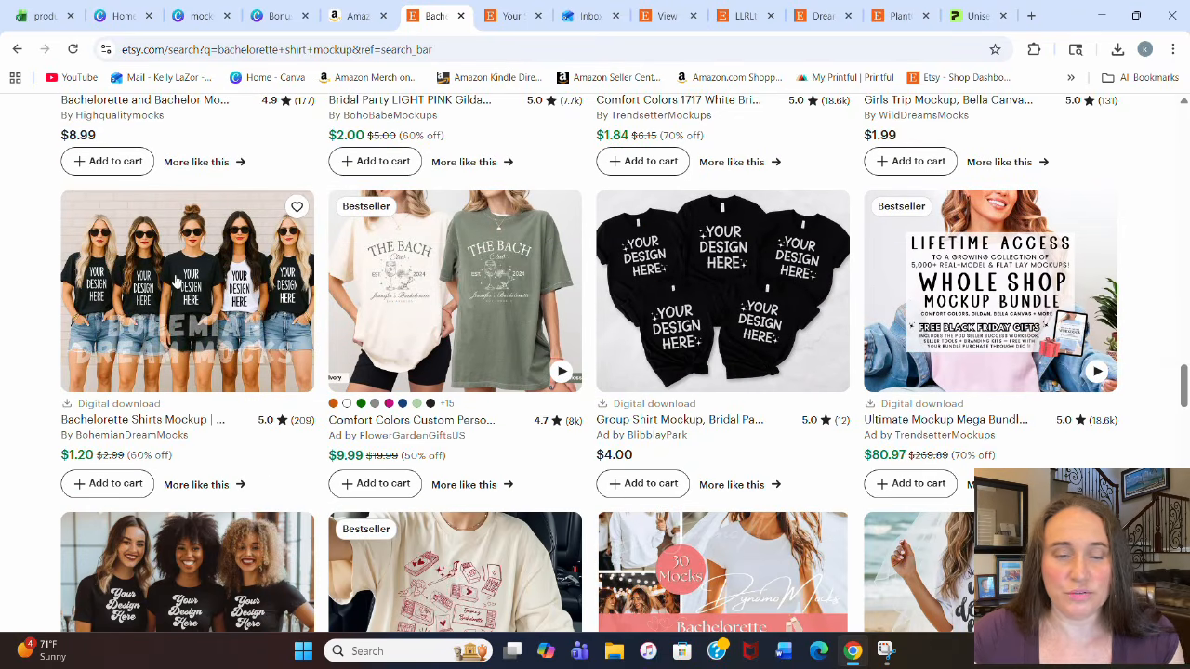
{"action": "scroll", "coordinate": [184, 288], "scroll_direction": "down", "scroll_amount": 5}
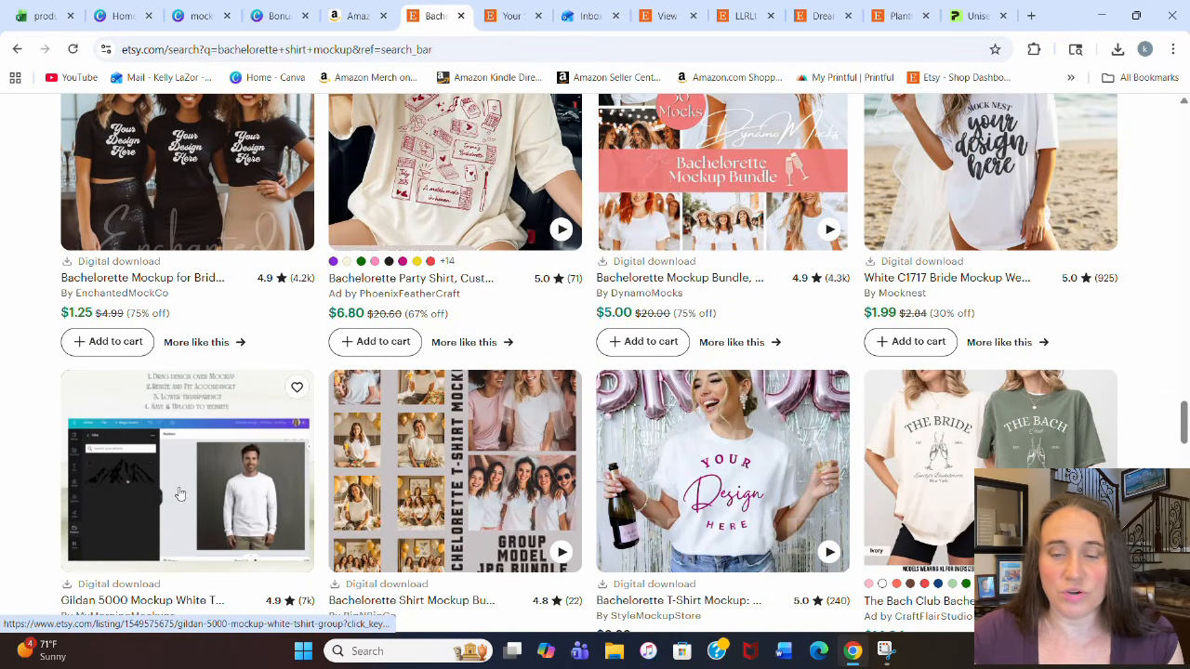
{"action": "scroll", "coordinate": [1093, 382], "scroll_direction": "down", "scroll_amount": 2}
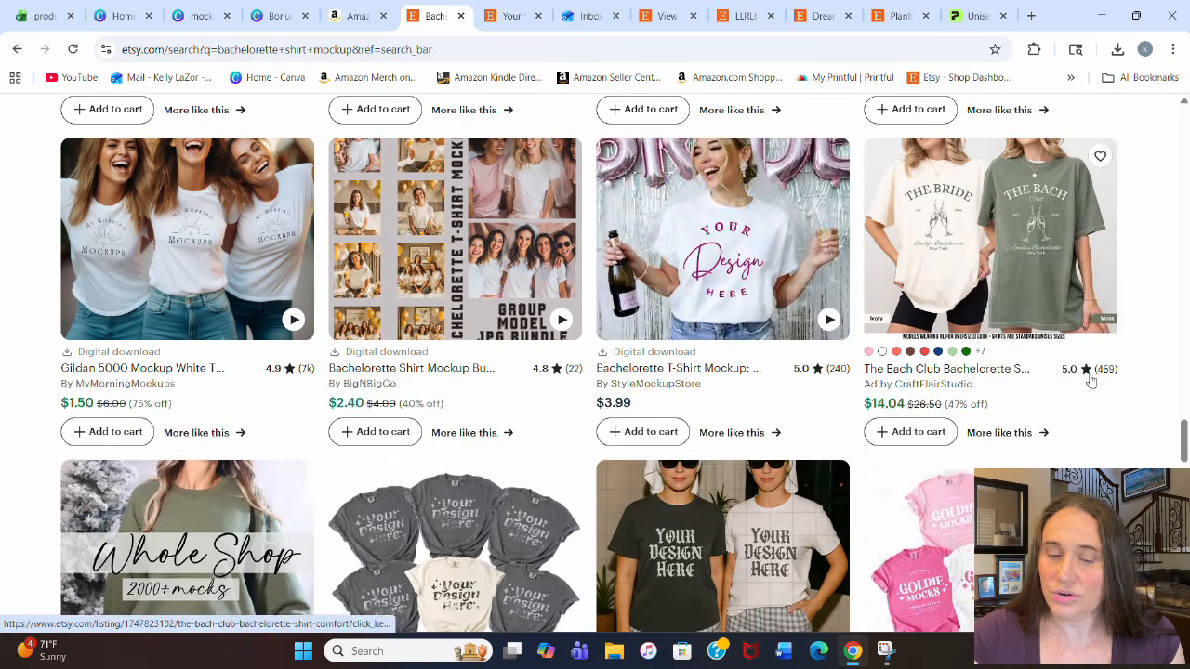
{"action": "scroll", "coordinate": [1093, 381], "scroll_direction": "down", "scroll_amount": 3}
{"action": "scroll", "coordinate": [1136, 395], "scroll_direction": "down", "scroll_amount": 2}
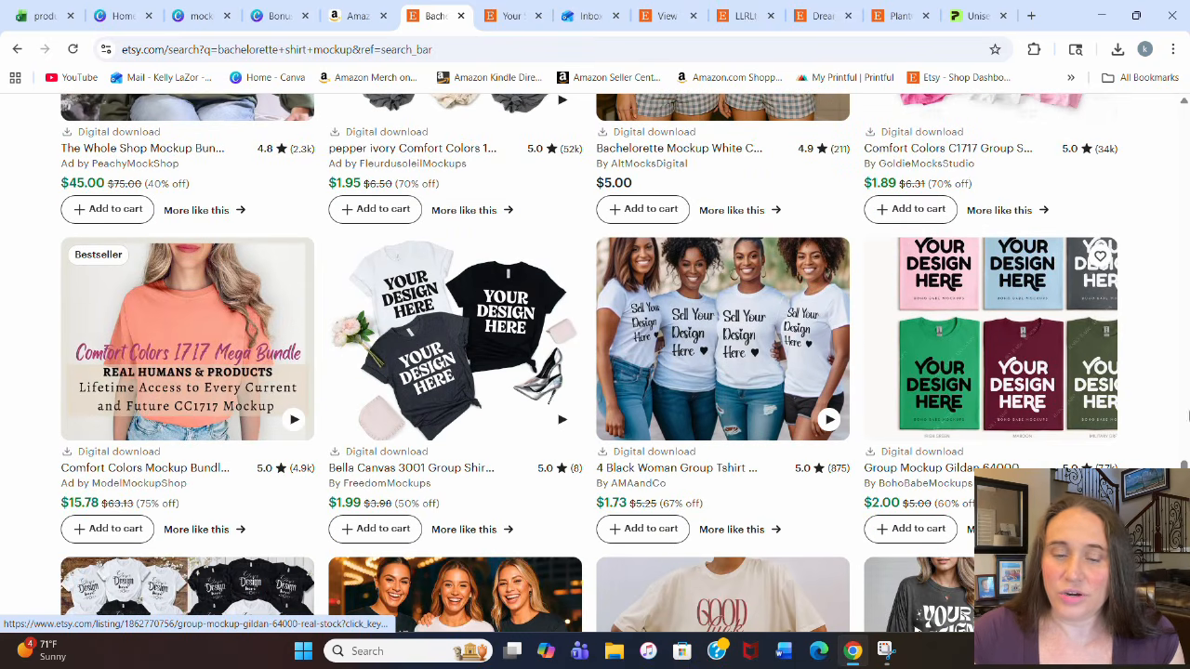
{"action": "scroll", "coordinate": [1136, 395], "scroll_direction": "down", "scroll_amount": 3}
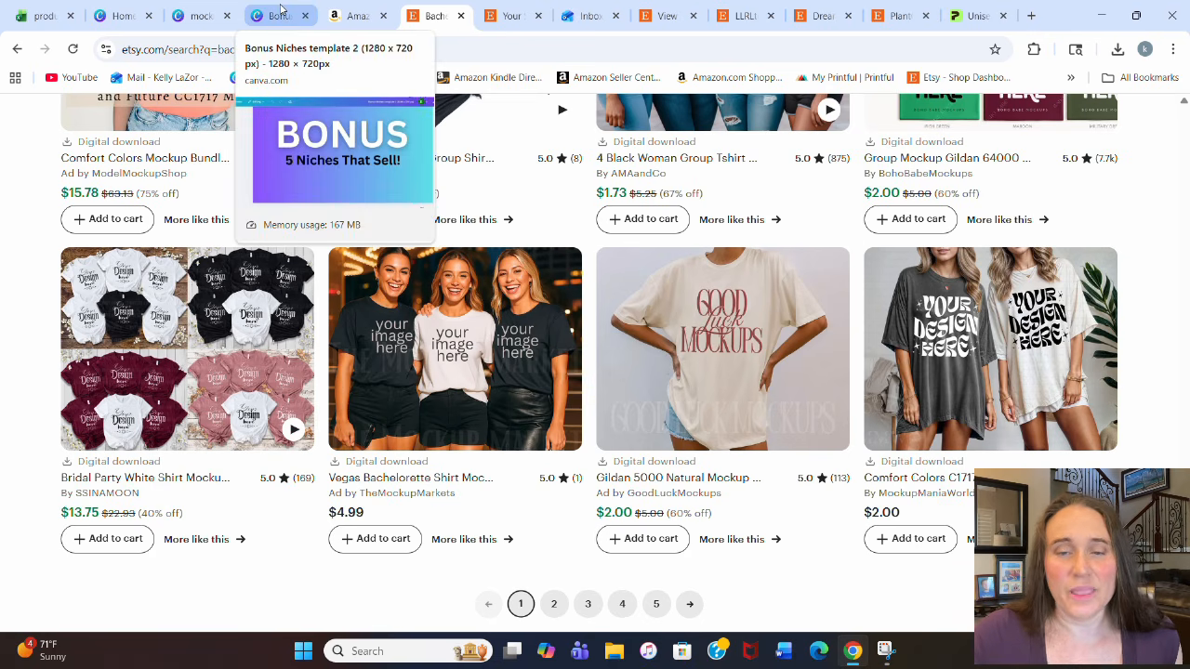
Step: Switch to the Etsy shop's listings, refresh the active listings, and open the "Bride's Drinking Team" T-shirt listing for editing
{"action": "left_click", "coordinate": [187, 11]}
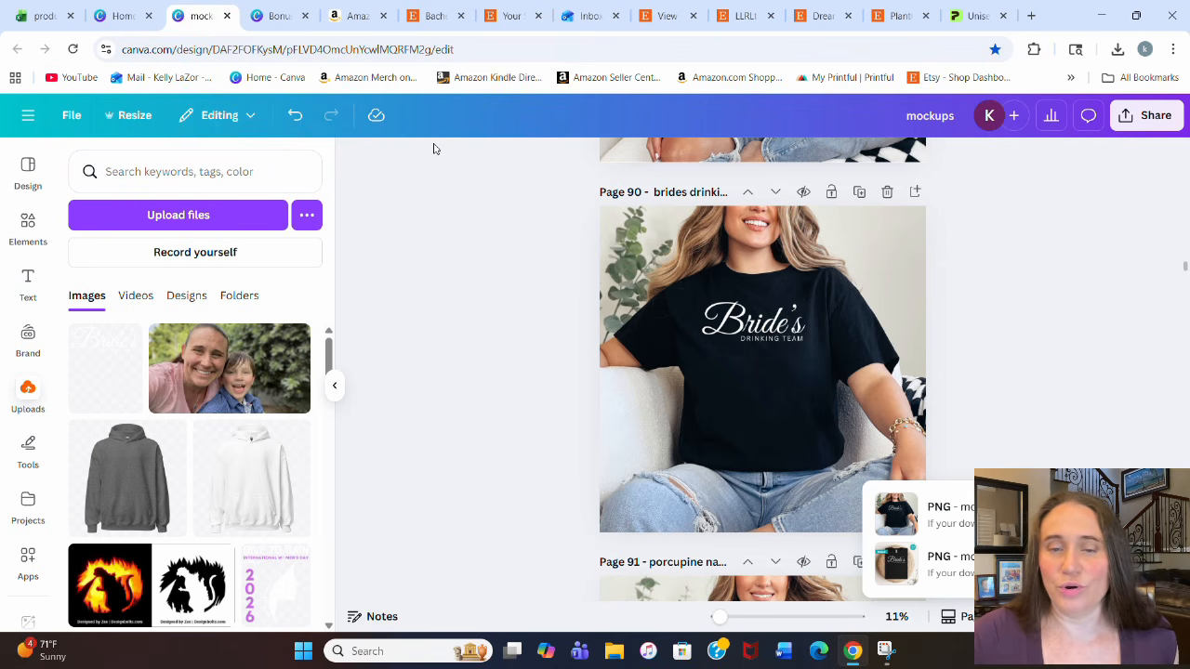
{"action": "left_click", "coordinate": [490, 13]}
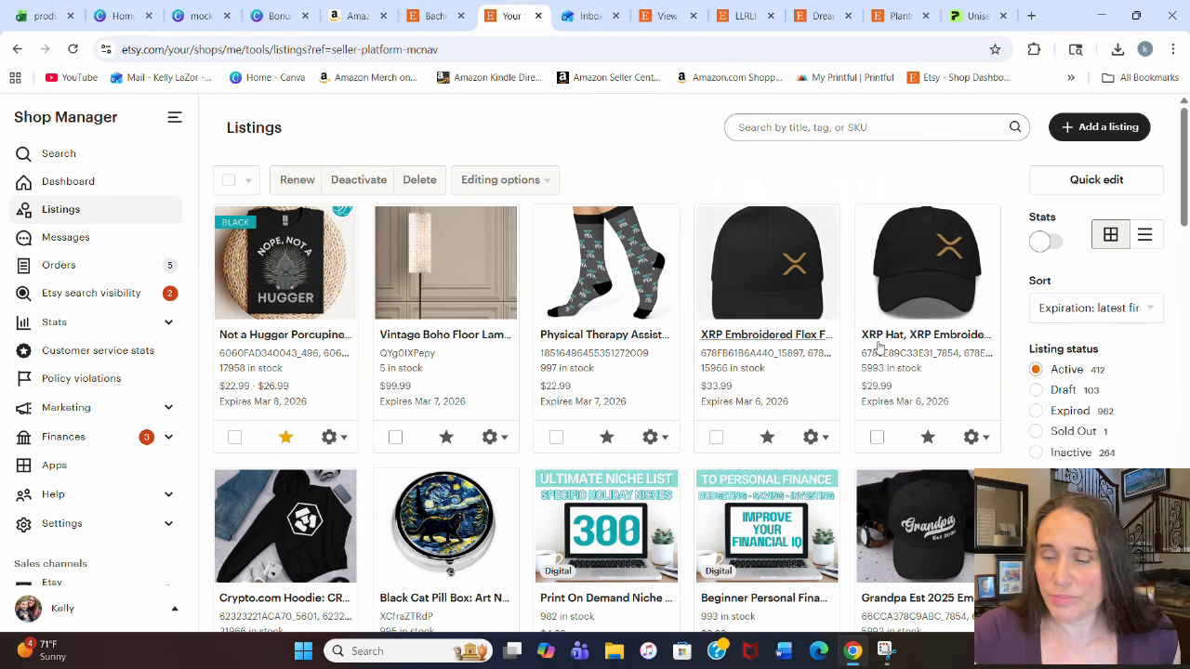
{"action": "left_click", "coordinate": [1081, 395]}
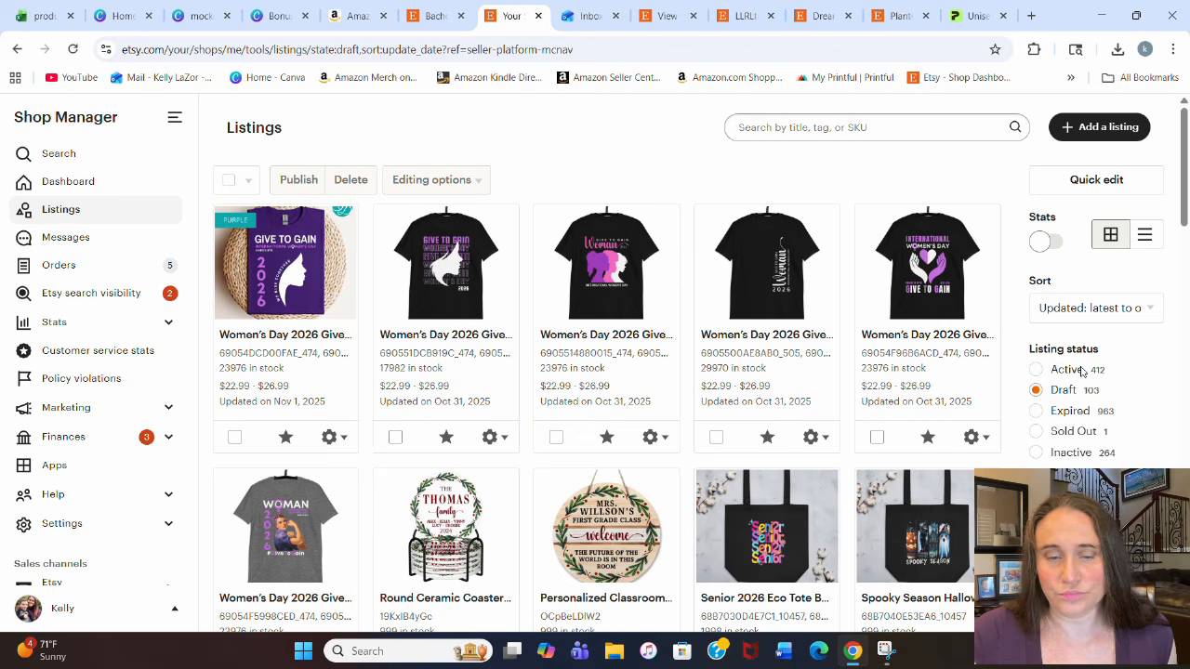
{"action": "left_click", "coordinate": [1081, 370]}
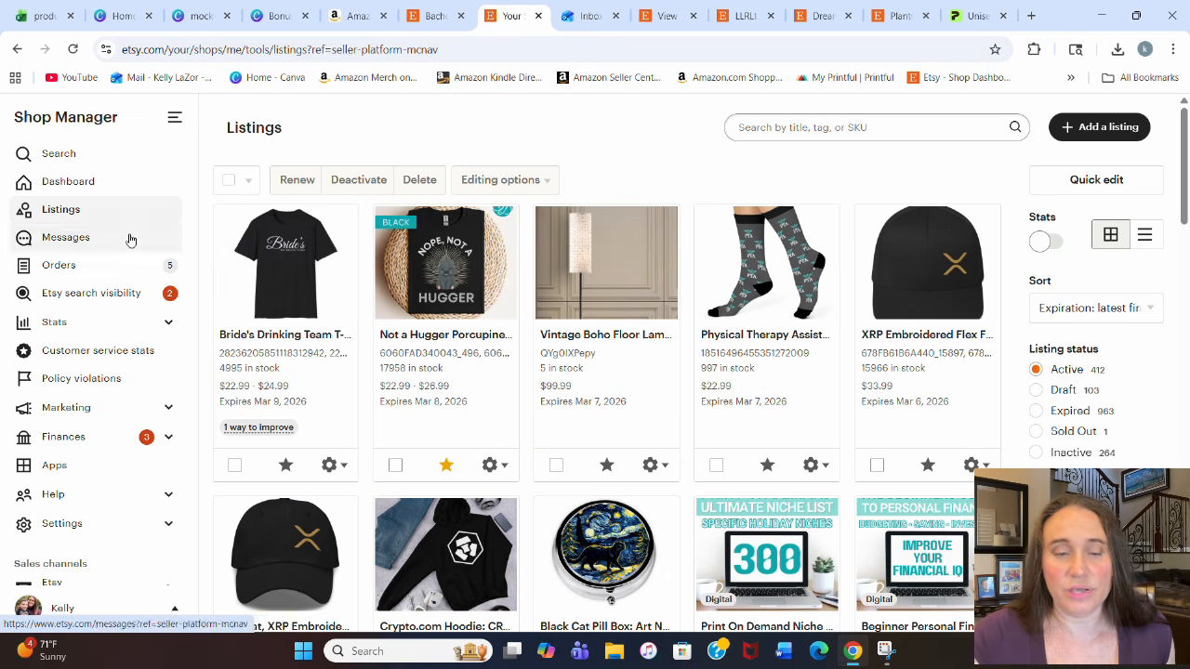
{"action": "left_click", "coordinate": [244, 275]}
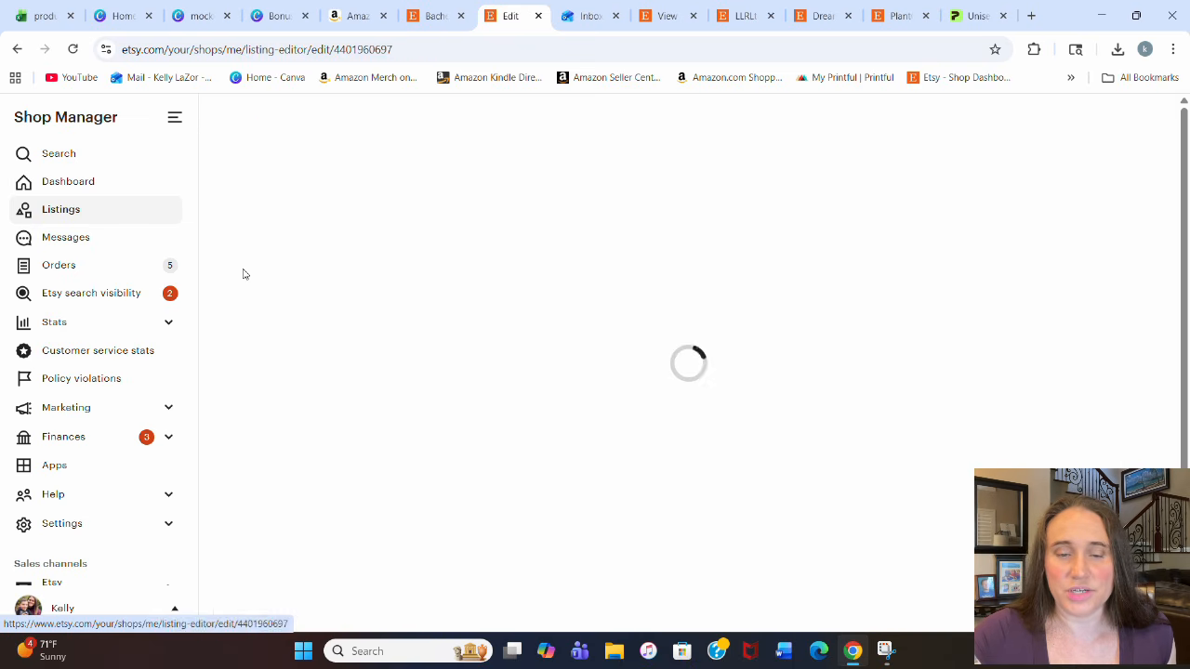
Step: Add the "brides drinking team blk folded mockup" image from Downloads to the listing's photos
{"action": "scroll", "coordinate": [614, 298], "scroll_direction": "down", "scroll_amount": 3}
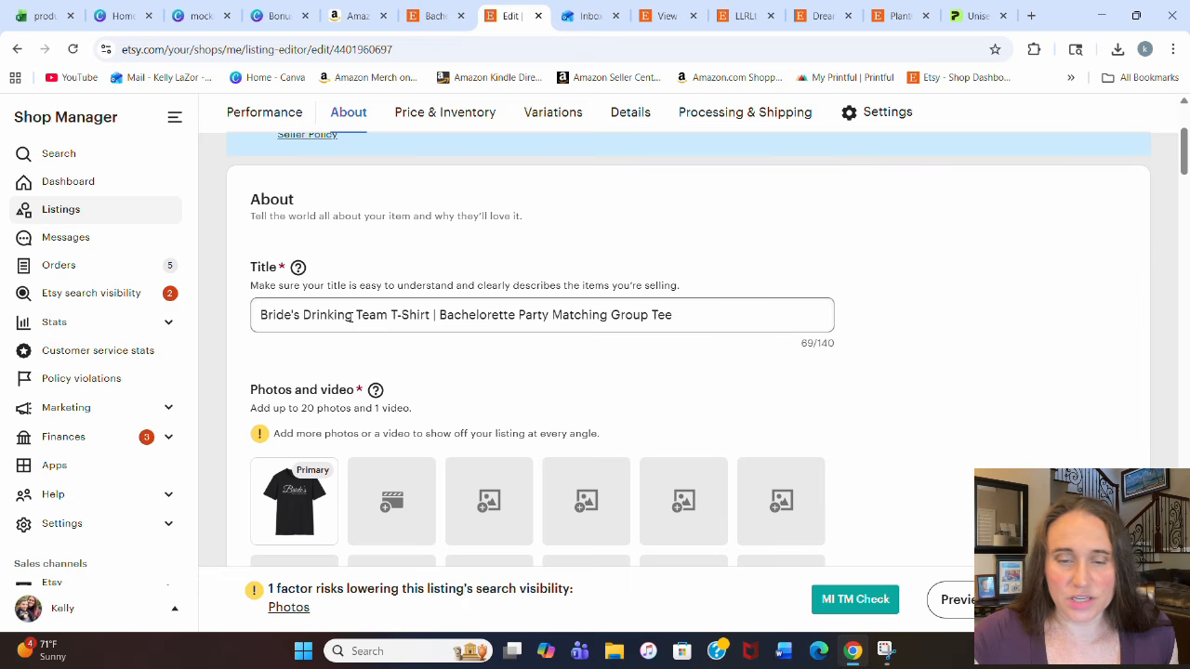
{"action": "scroll", "coordinate": [635, 322], "scroll_direction": "down", "scroll_amount": 2}
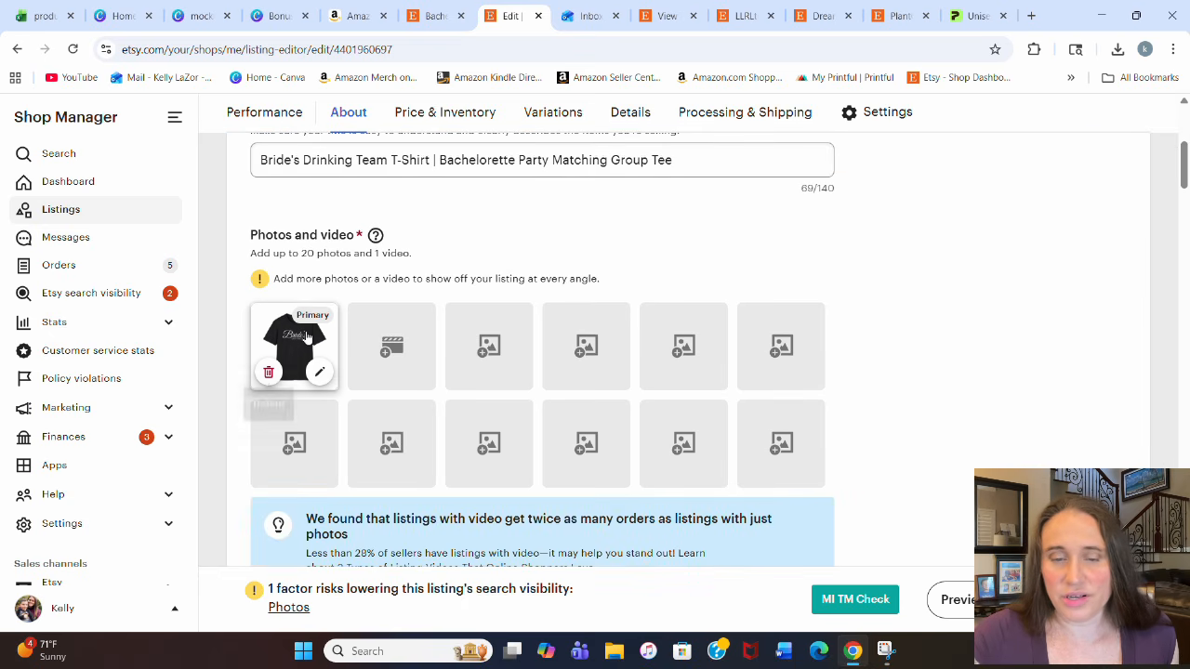
{"action": "left_click", "coordinate": [394, 350]}
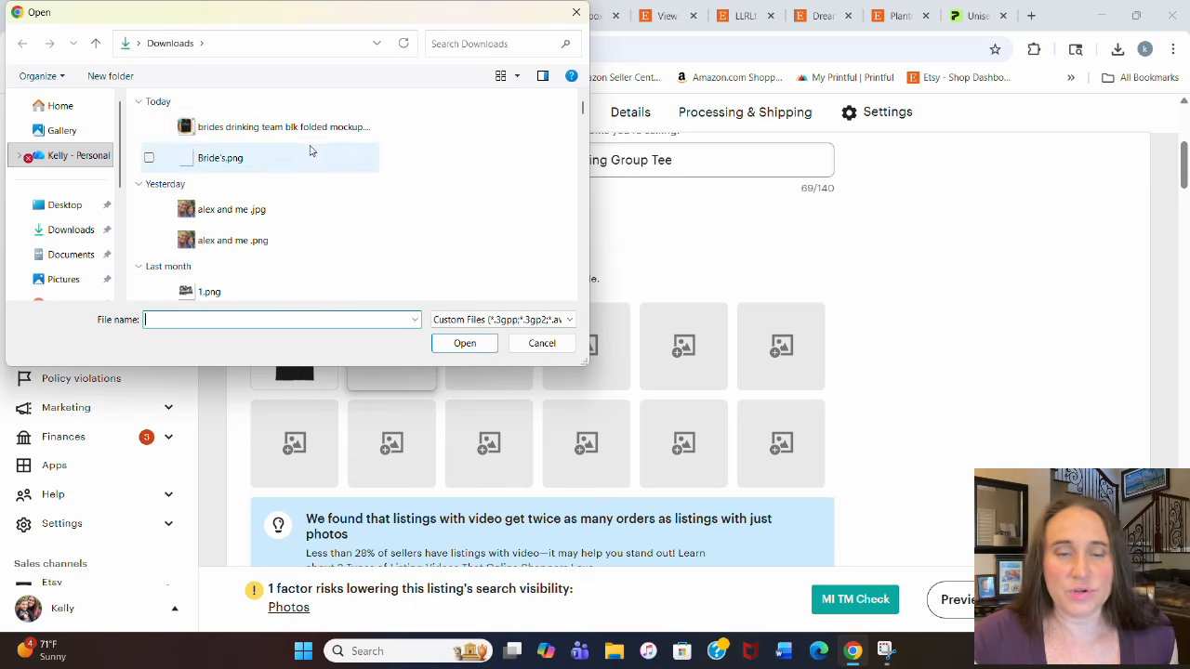
{"action": "left_click", "coordinate": [310, 130]}
{"action": "left_click", "coordinate": [465, 343]}
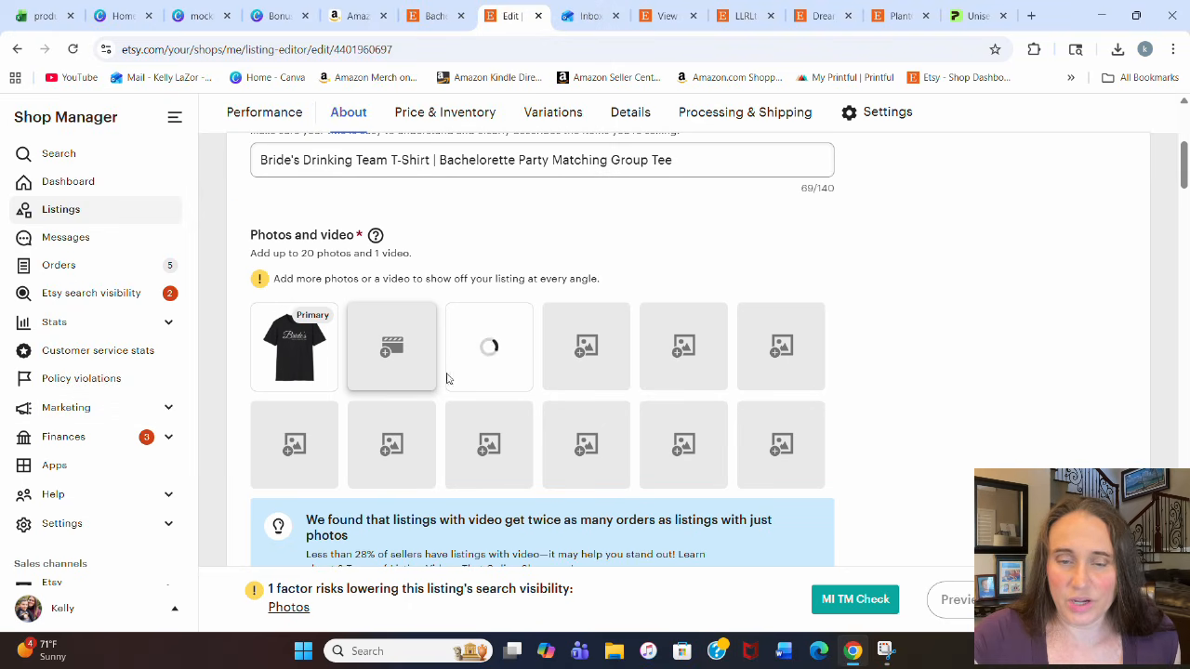
Step: Add "_brides drinking team black woman.png" to the listing photos and delete the original plain black shirt photo
{"action": "left_click", "coordinate": [552, 362]}
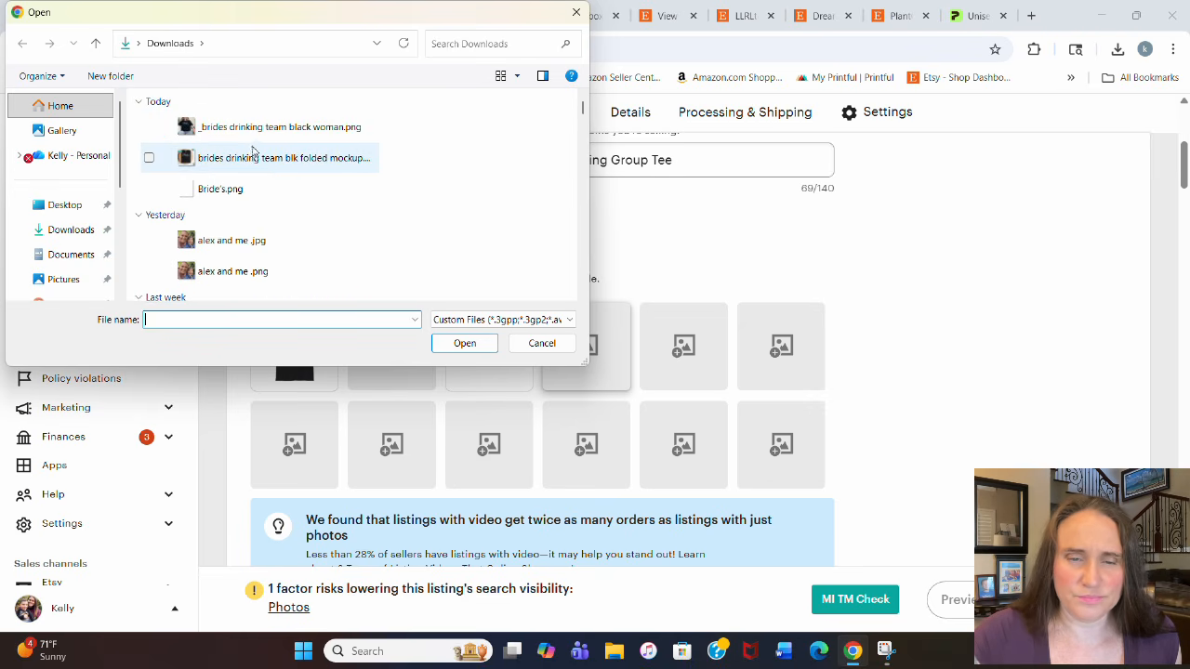
{"action": "double_click", "coordinate": [256, 137]}
{"action": "left_click", "coordinate": [270, 376]}
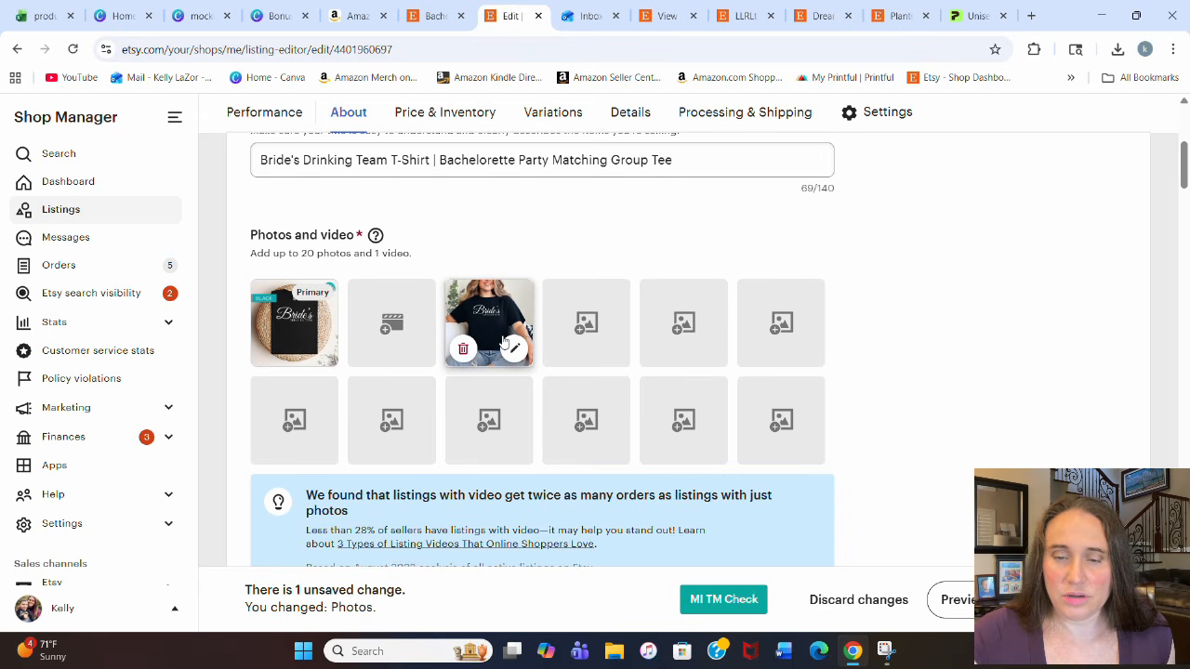
Step: Add the size chart image "gildan size mockup 3.png" to the listing photos after the woman mockup
{"action": "left_click", "coordinate": [621, 319]}
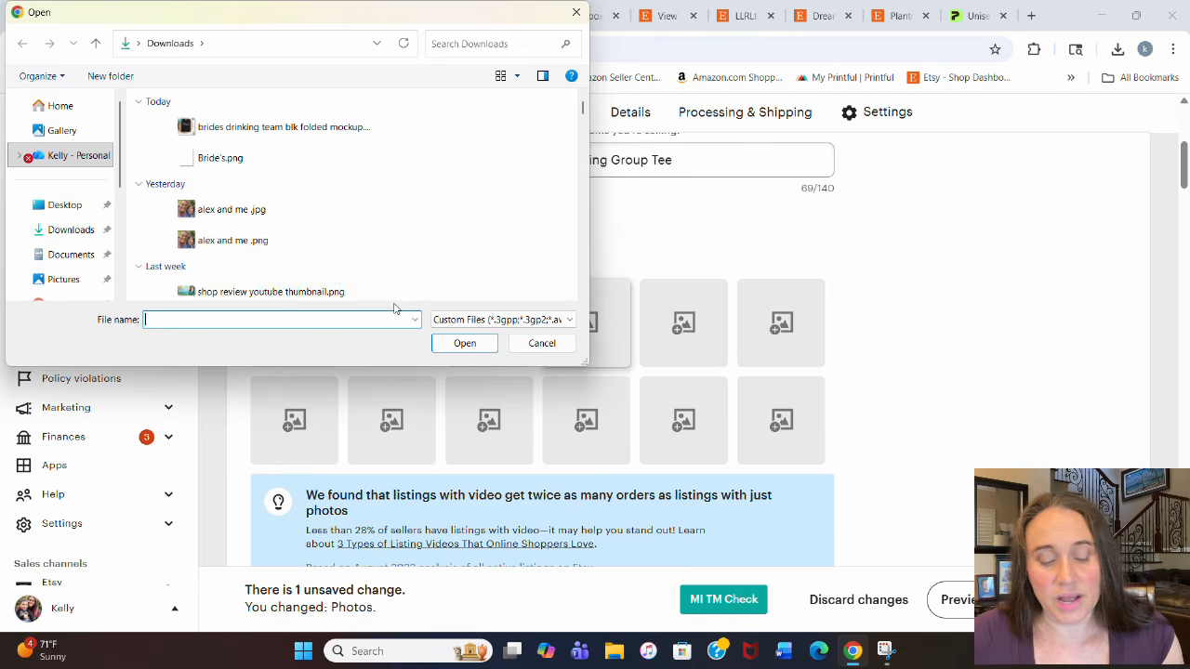
{"action": "type", "text": "gild"}
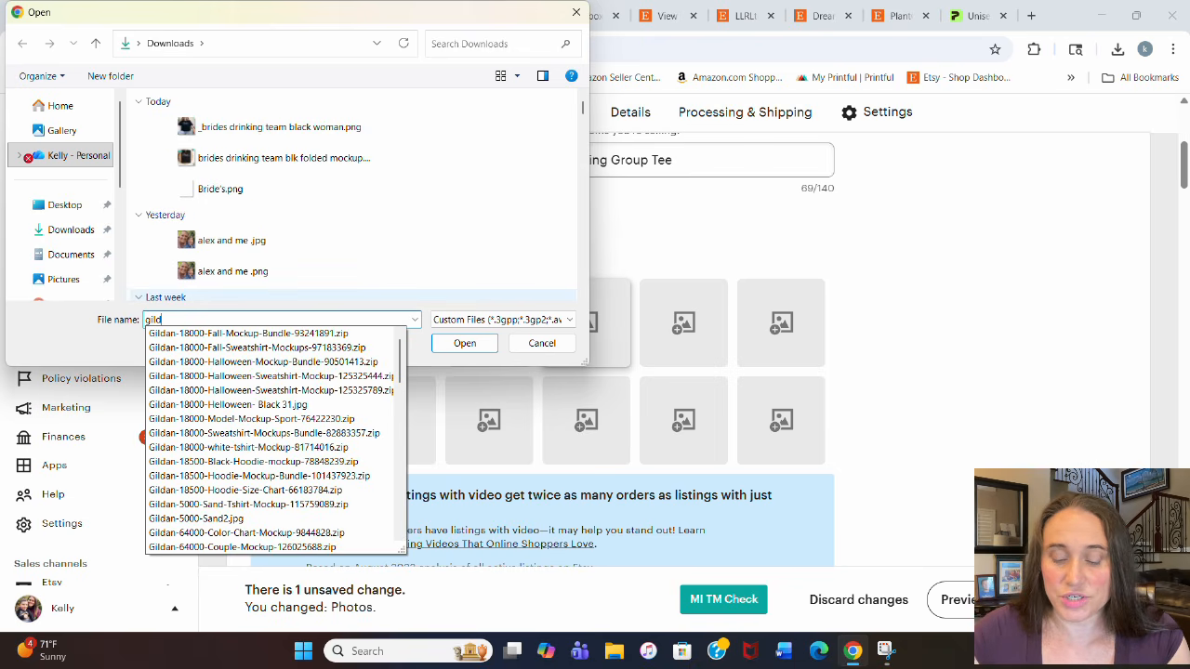
{"action": "type", "text": "an"}
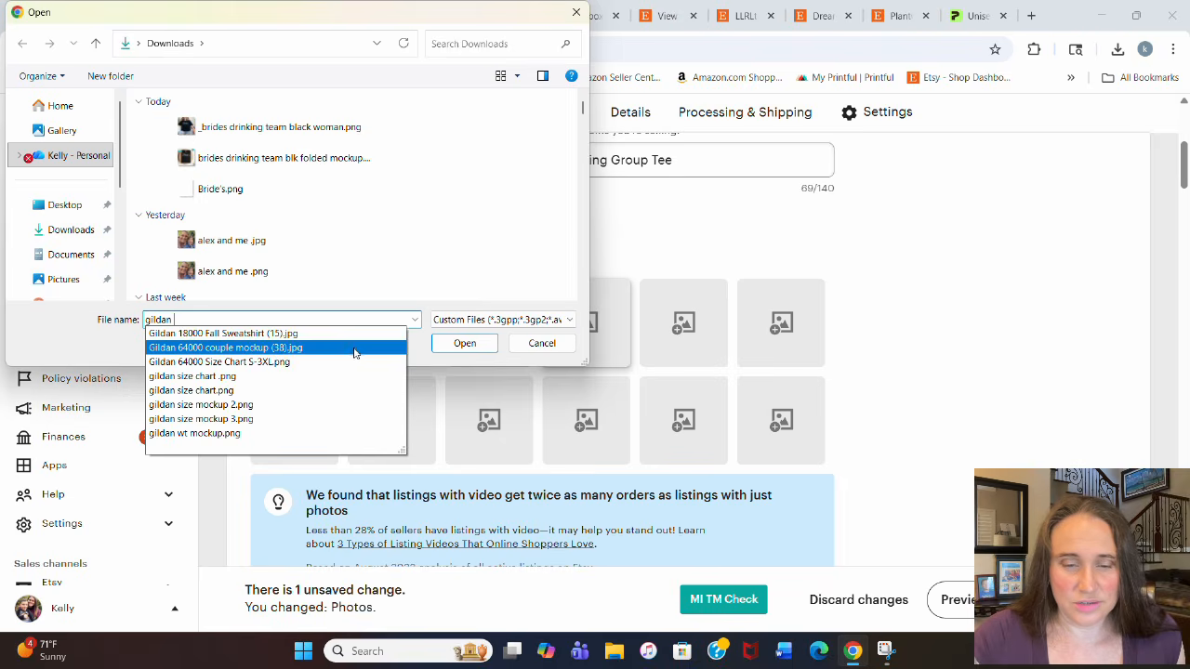
{"action": "left_click", "coordinate": [235, 420]}
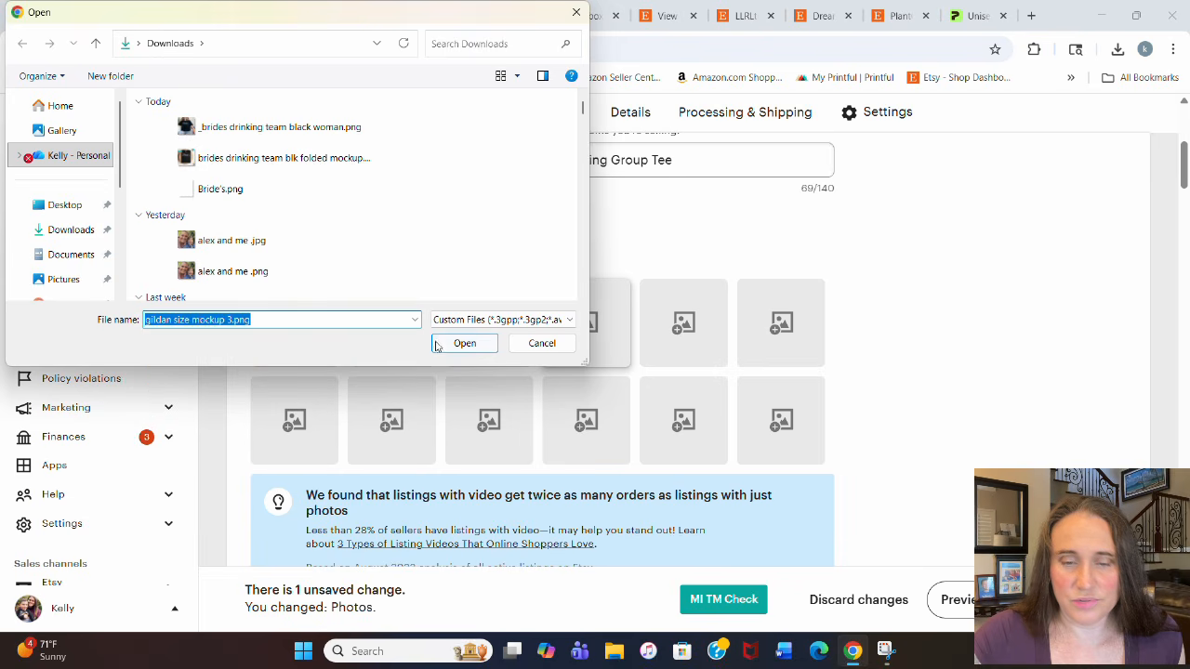
{"action": "left_click", "coordinate": [437, 344]}
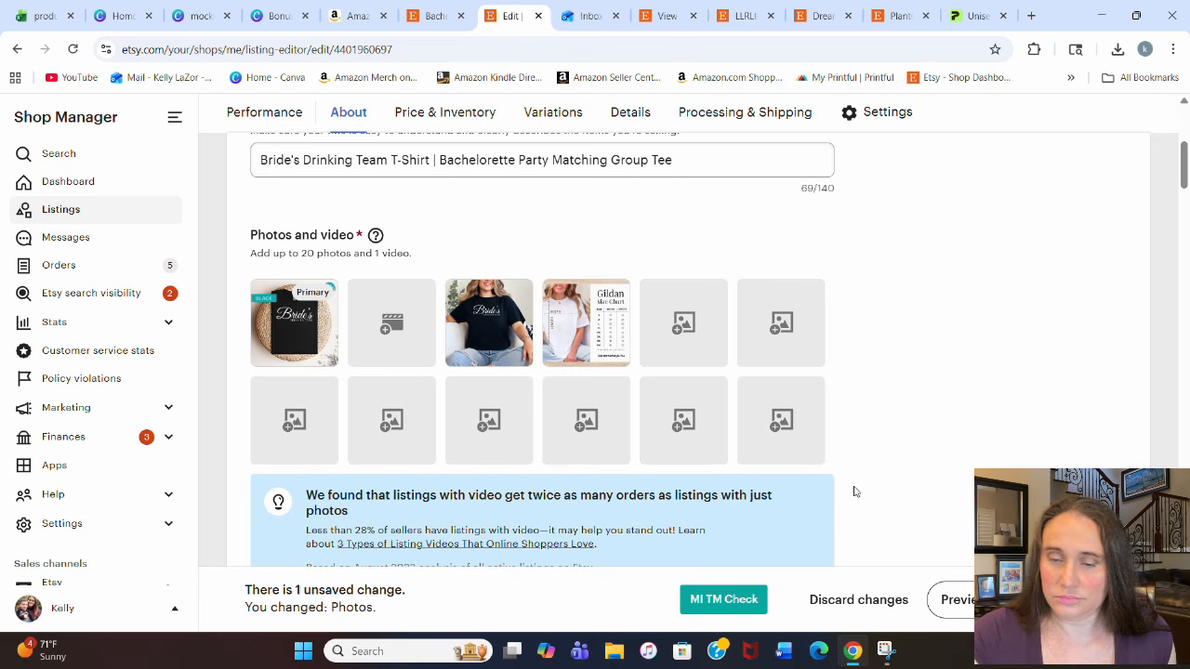
Step: Add the customer reviews image "review card new.png" to the listing photos after the size chart
{"action": "left_click", "coordinate": [676, 314]}
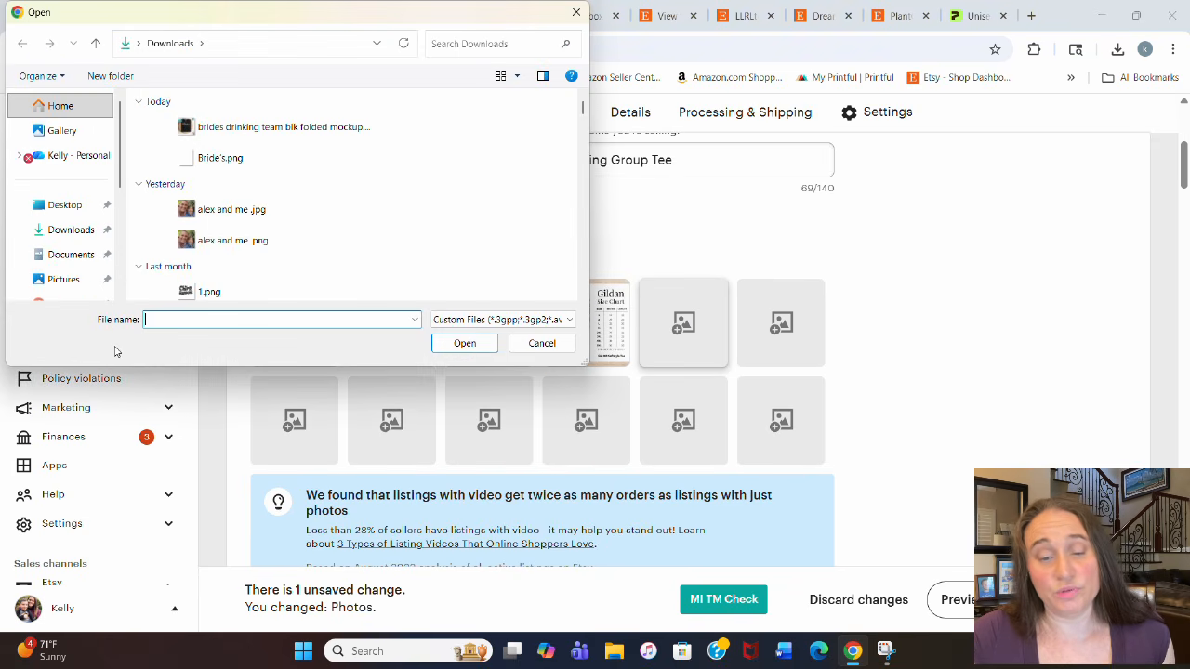
{"action": "type", "text": "rev"}
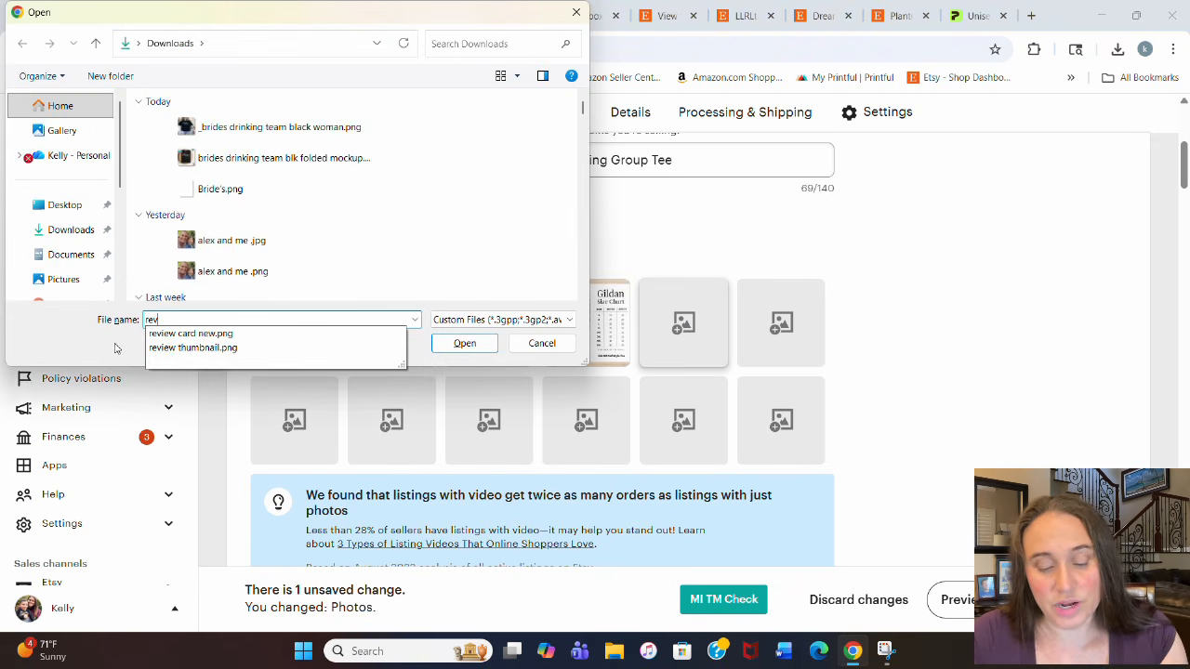
{"action": "left_click", "coordinate": [200, 336]}
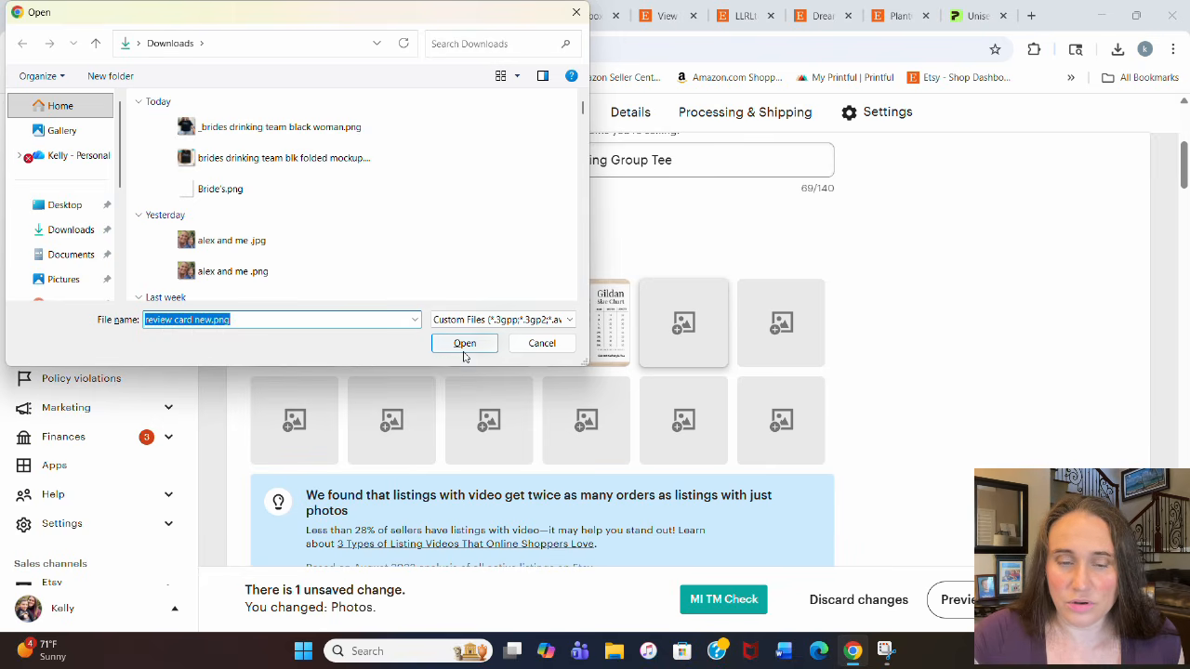
{"action": "left_click", "coordinate": [464, 354]}
Step: Add the fit guide image "Fit guide gildan 6400.png" to the listing photos after the reviews card
{"action": "left_click", "coordinate": [781, 348]}
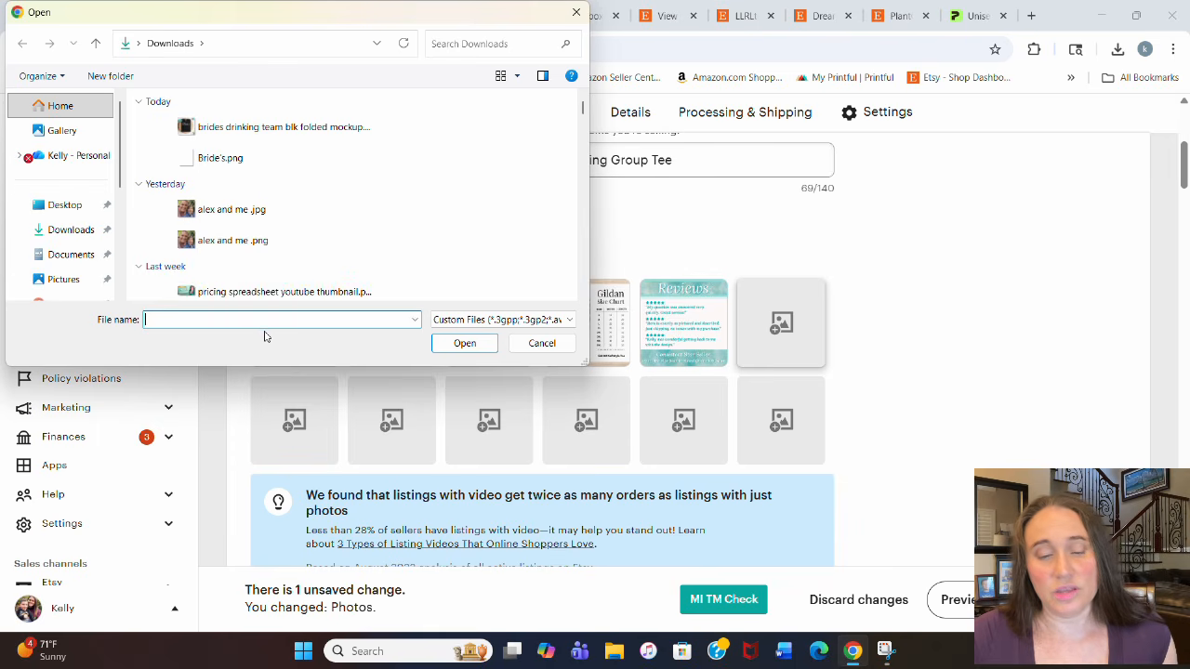
{"action": "type", "text": "fit"}
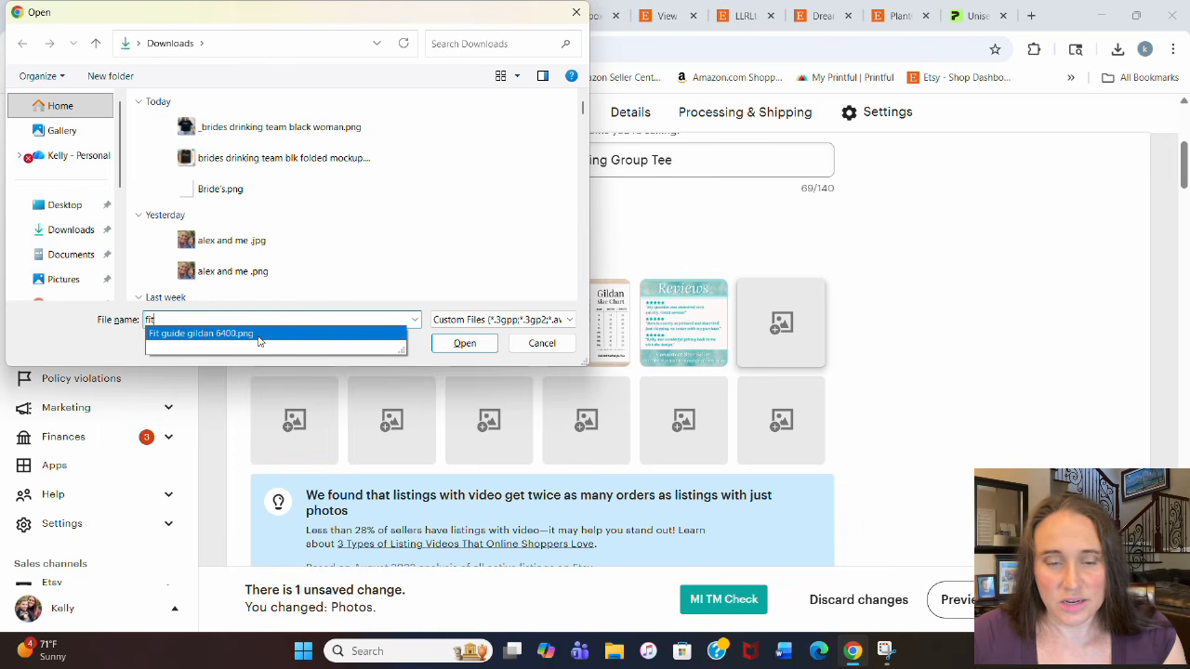
{"action": "left_click", "coordinate": [258, 337]}
{"action": "left_click", "coordinate": [456, 343]}
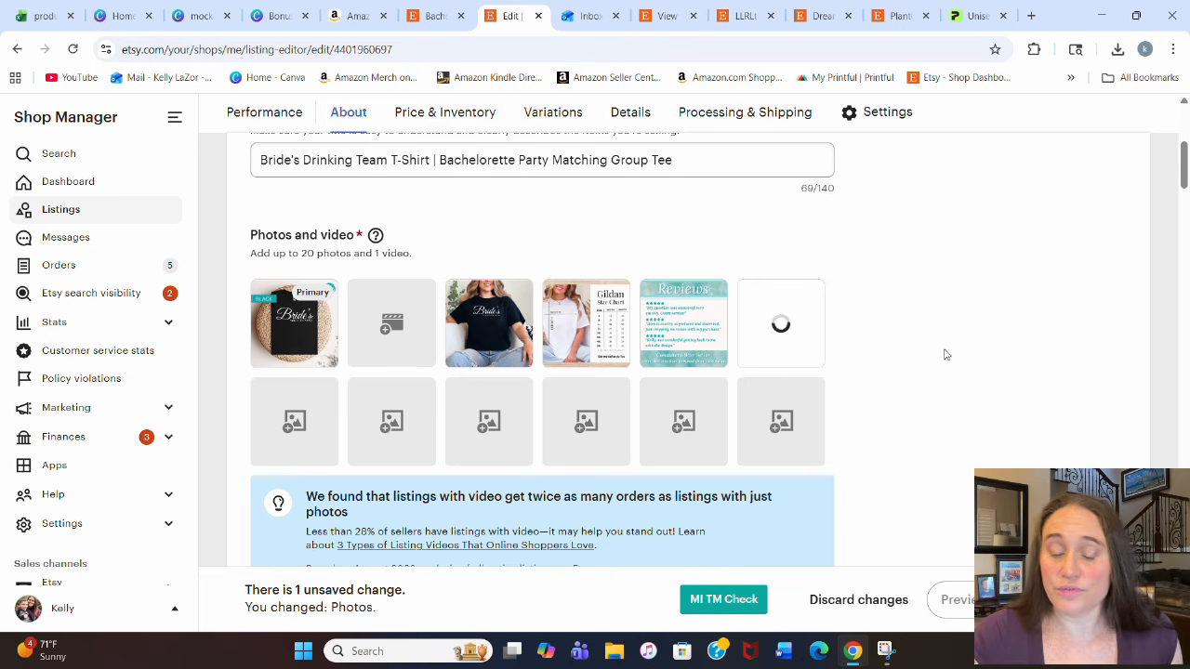
Step: Move the fit guide image ahead of the reviews card so it directly follows the size chart in the listing photos
{"action": "mouse_move", "coordinate": [614, 357]}
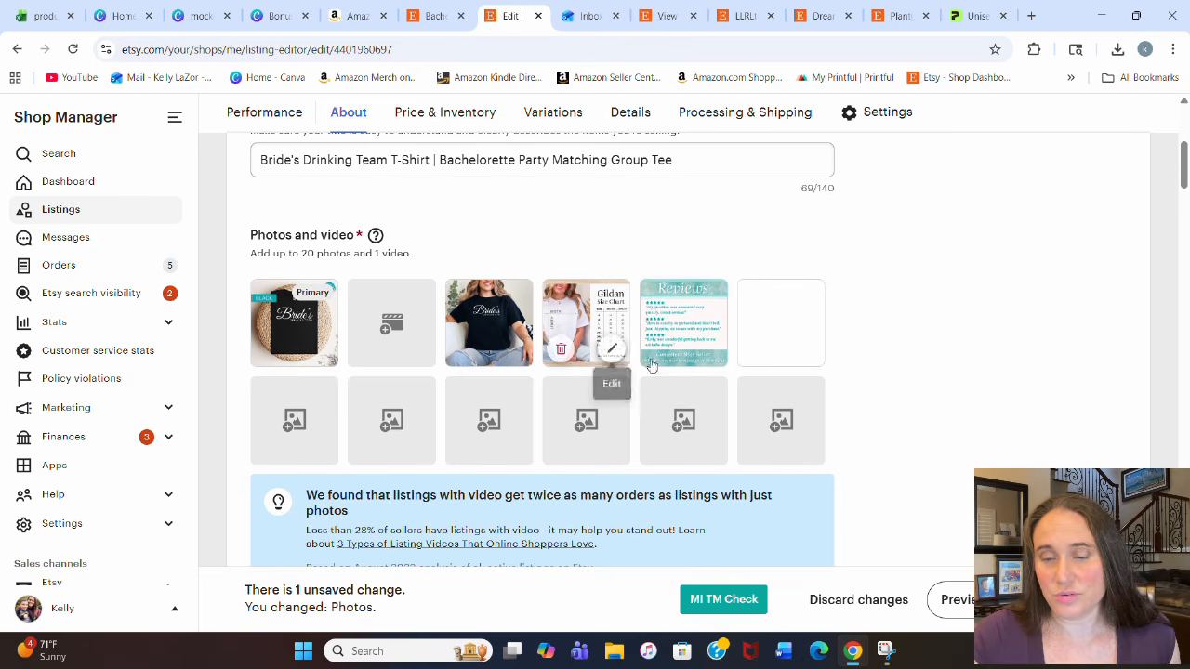
{"action": "mouse_move", "coordinate": [779, 323]}
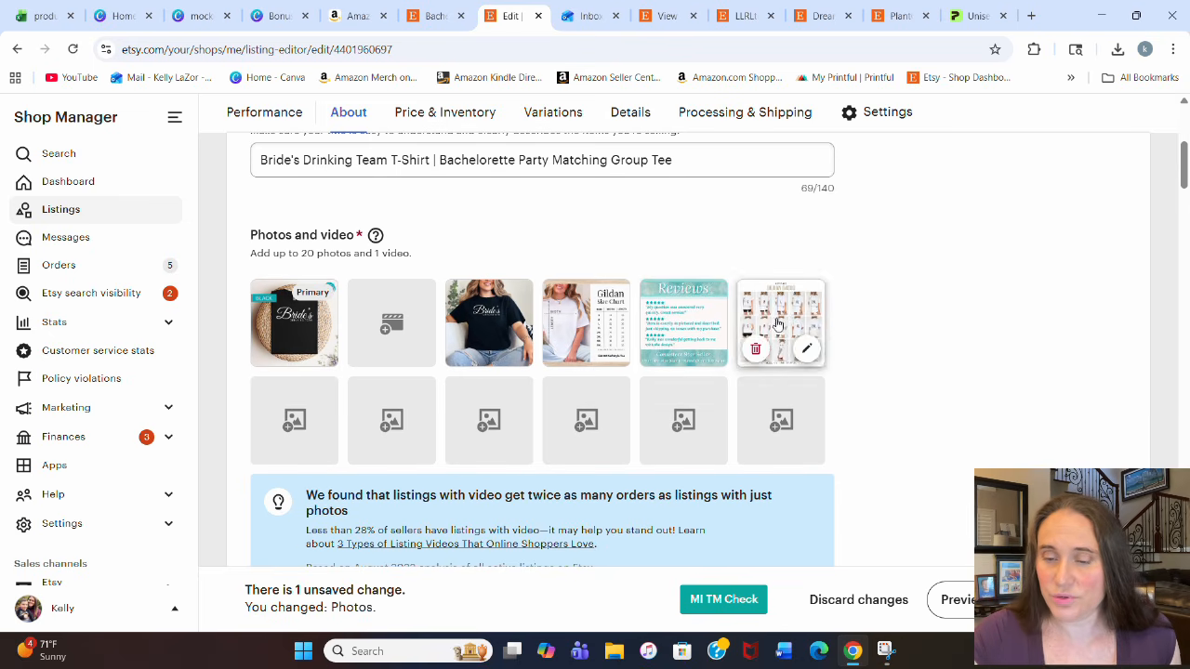
{"action": "left_click_drag", "start_coordinate": [779, 323], "coordinate": [684, 334]}
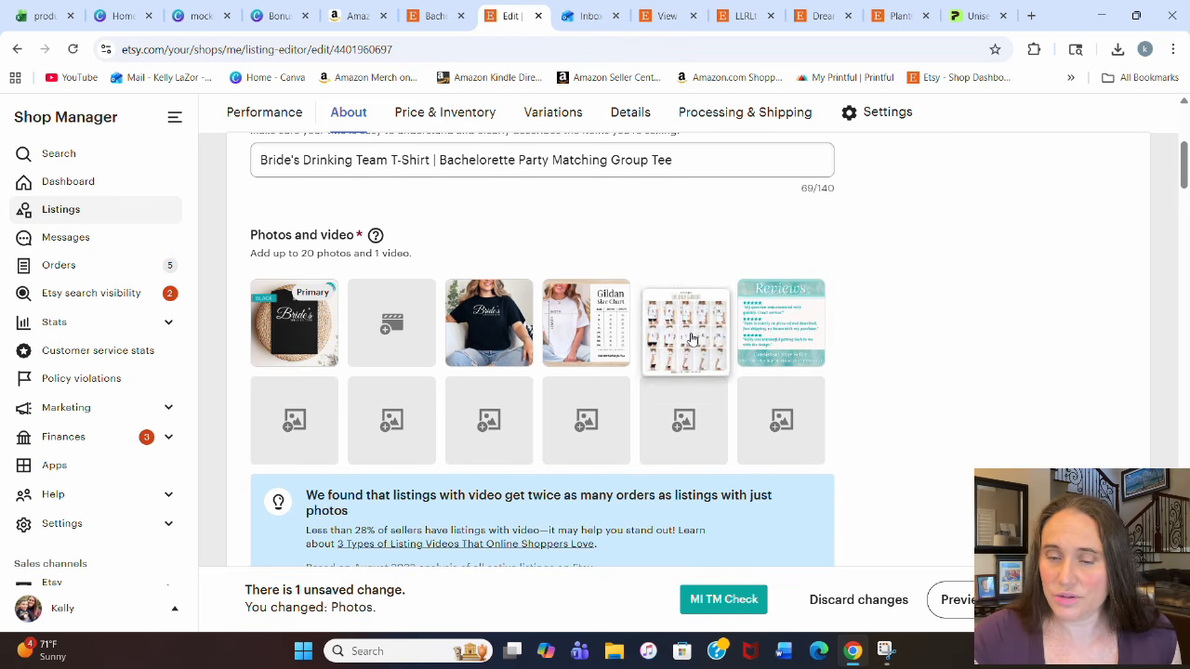
Step: Add the thank-you card image with the QR code to the listing photos after the reviews card
{"action": "left_click", "coordinate": [326, 424]}
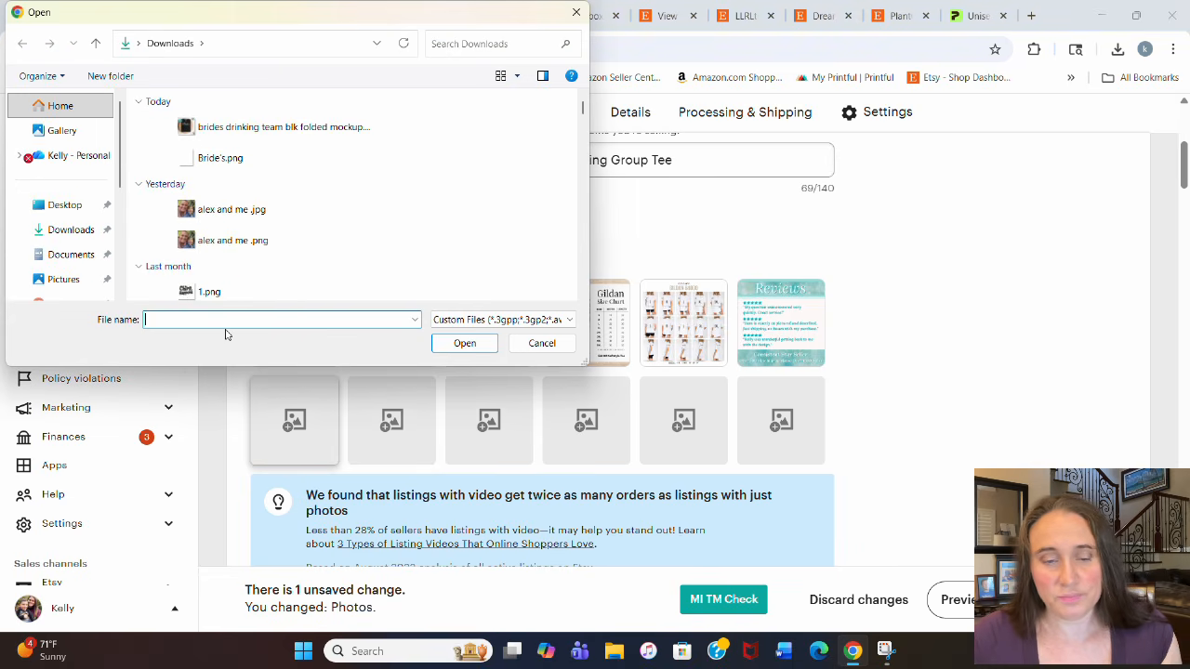
{"action": "type", "text": "br"}
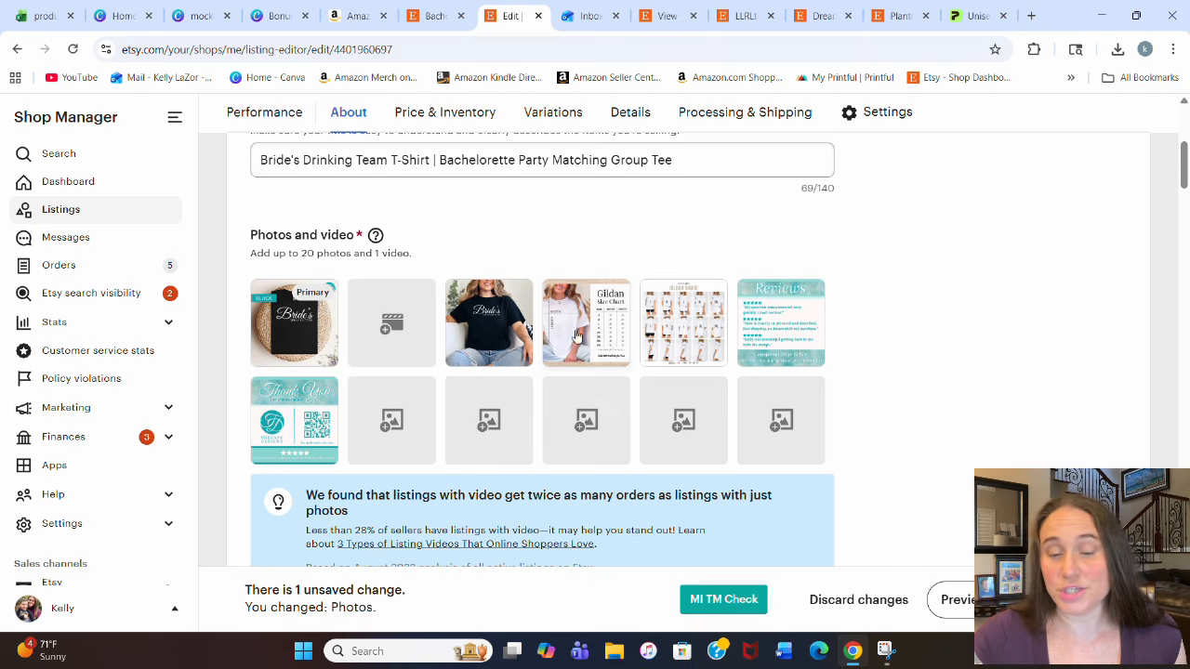
{"action": "mouse_move", "coordinate": [487, 322]}
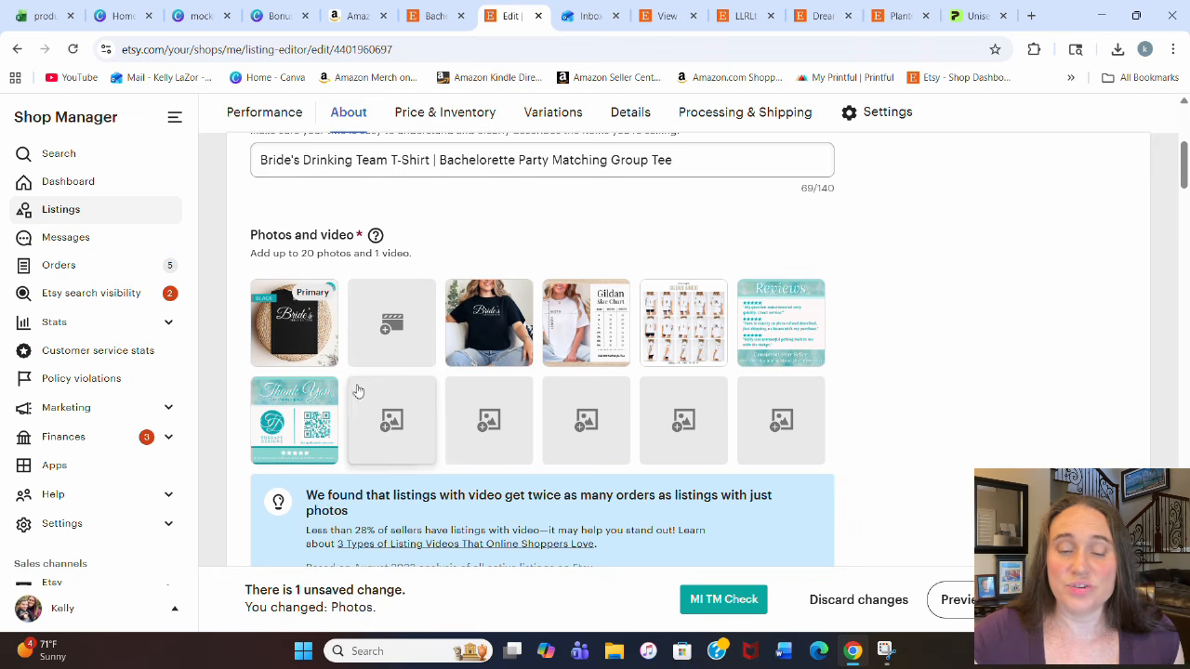
{"action": "mouse_move", "coordinate": [513, 299]}
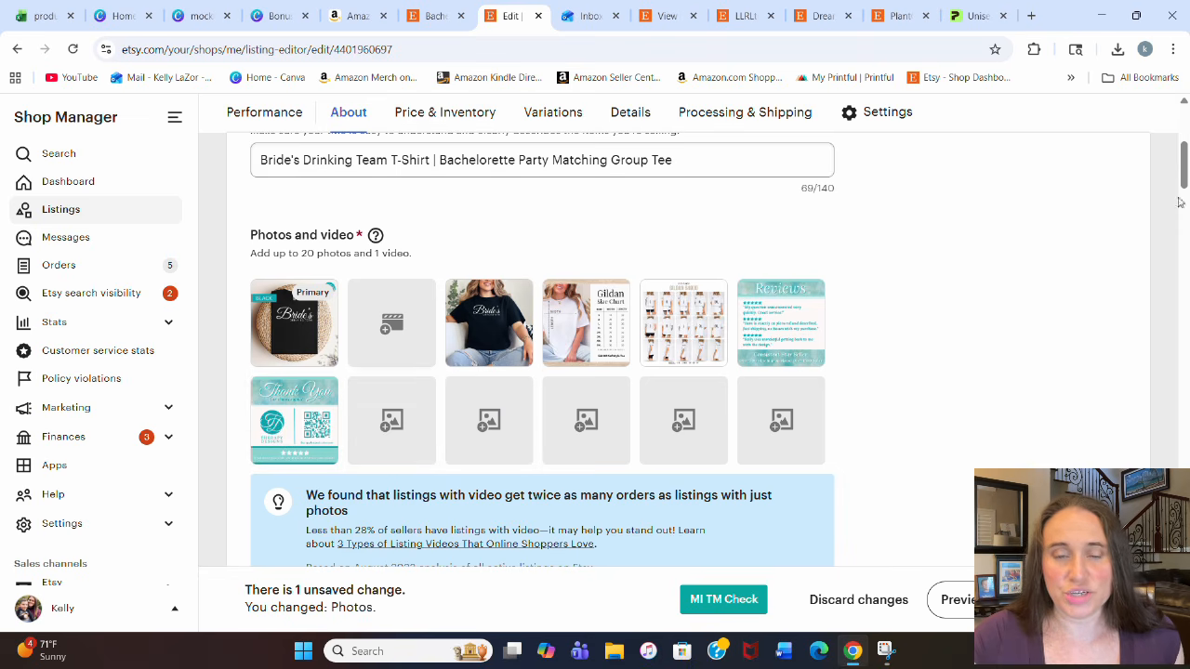
Step: Try the woman mockup as the primary photo, check its thumbnail, and put the folded shirt mockup back as primary
{"action": "scroll", "coordinate": [927, 254], "scroll_direction": "down", "scroll_amount": 3}
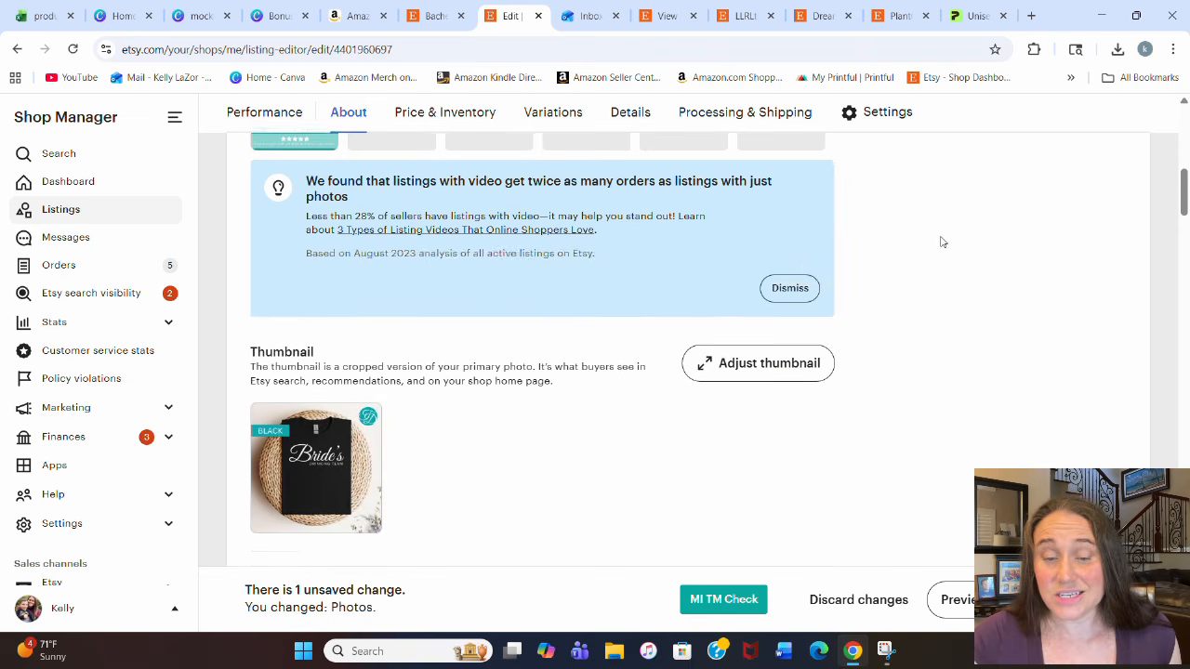
{"action": "scroll", "coordinate": [930, 243], "scroll_direction": "down", "scroll_amount": 2}
{"action": "scroll", "coordinate": [572, 285], "scroll_direction": "up", "scroll_amount": 4}
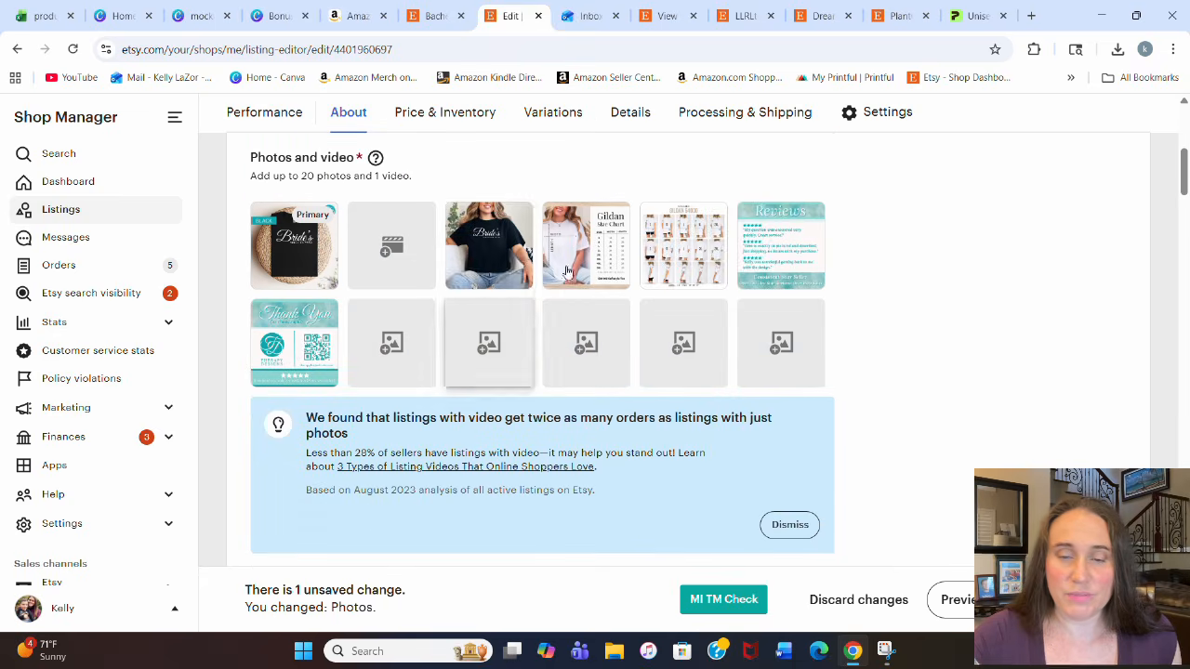
{"action": "left_click_drag", "start_coordinate": [513, 258], "coordinate": [294, 245]}
{"action": "scroll", "coordinate": [684, 309], "scroll_direction": "down", "scroll_amount": 4}
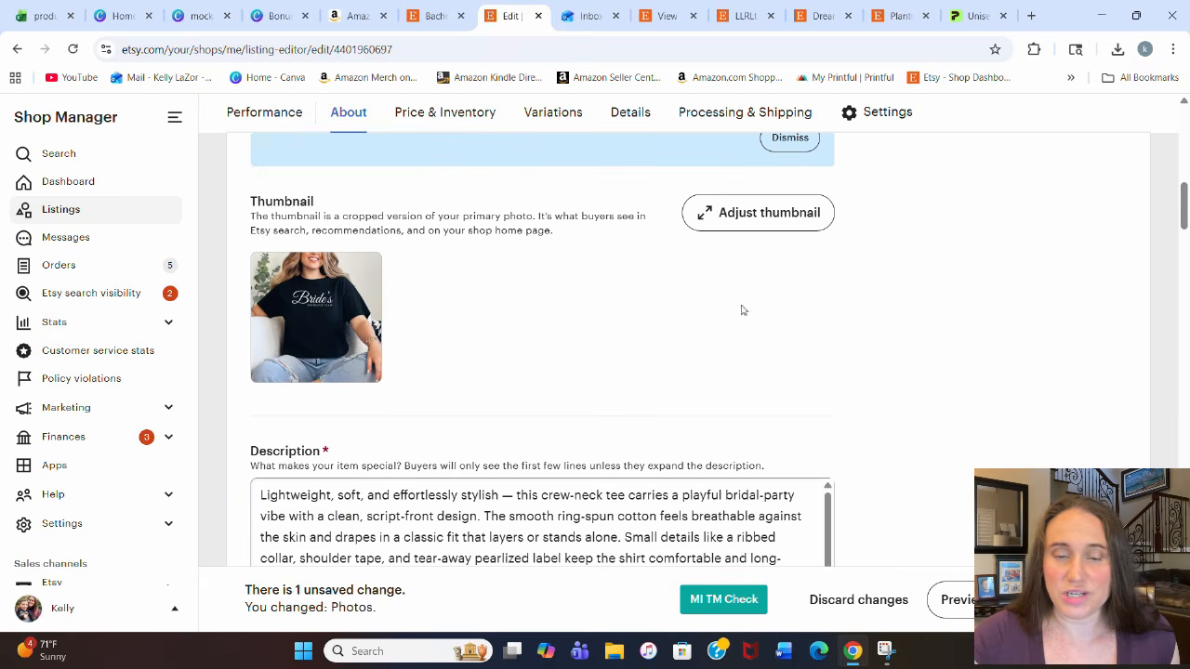
{"action": "scroll", "coordinate": [353, 355], "scroll_direction": "up", "scroll_amount": 3}
{"action": "left_click_drag", "start_coordinate": [487, 184], "coordinate": [279, 191]}
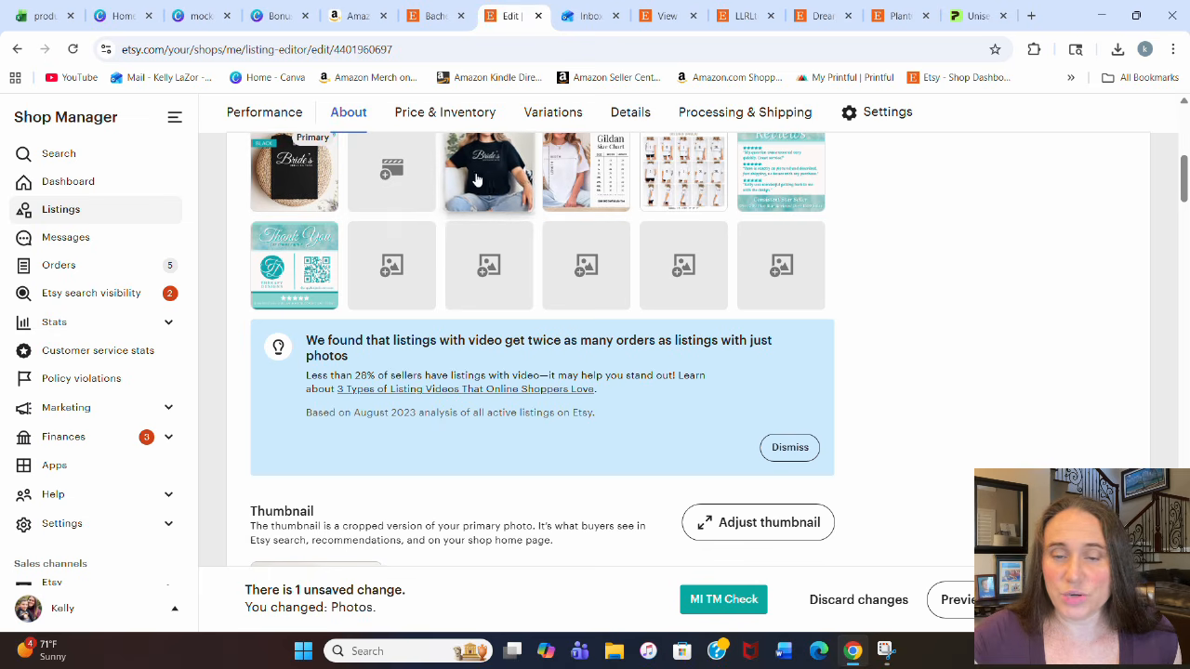
{"action": "scroll", "coordinate": [294, 242], "scroll_direction": "up", "scroll_amount": 1}
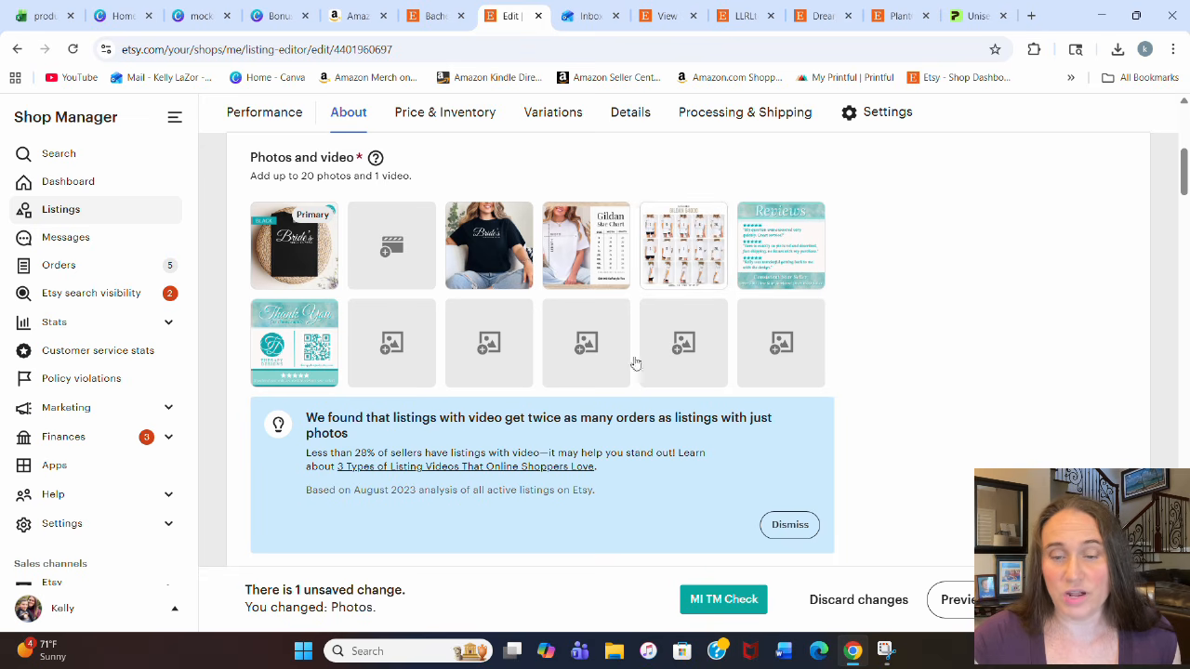
Step: Review the listing description, covering the intro paragraph, product features, care instructions and EU representative details
{"action": "scroll", "coordinate": [920, 278], "scroll_direction": "down", "scroll_amount": 4}
{"action": "scroll", "coordinate": [853, 263], "scroll_direction": "down", "scroll_amount": 3}
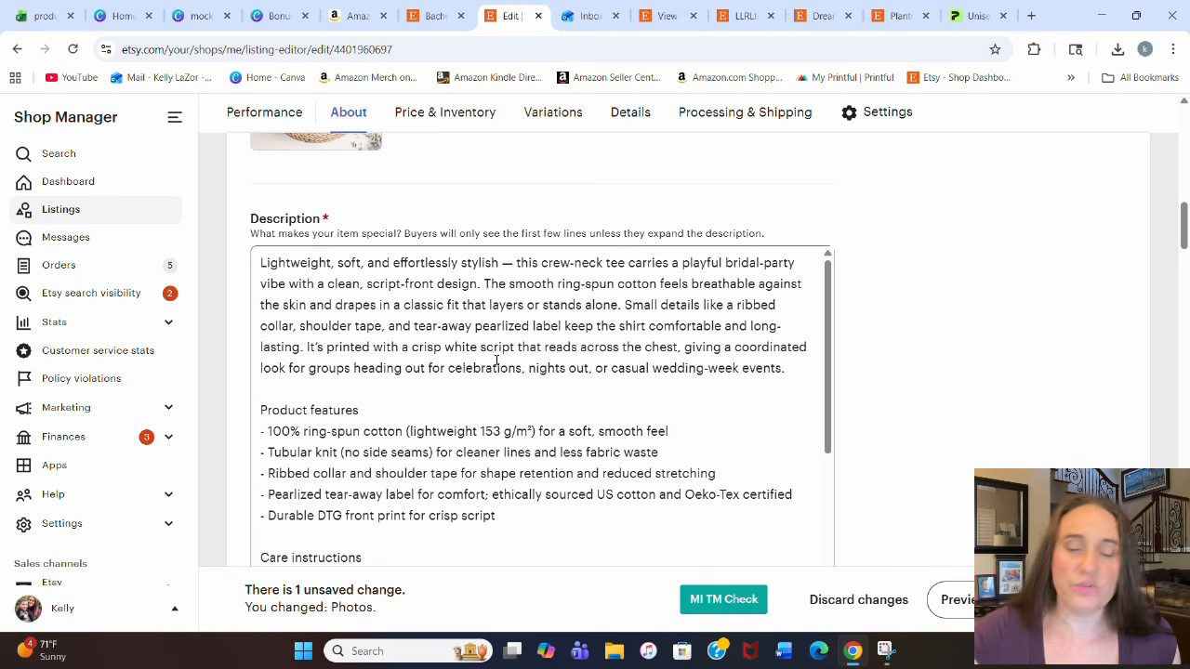
{"action": "scroll", "coordinate": [429, 353], "scroll_direction": "down", "scroll_amount": 3}
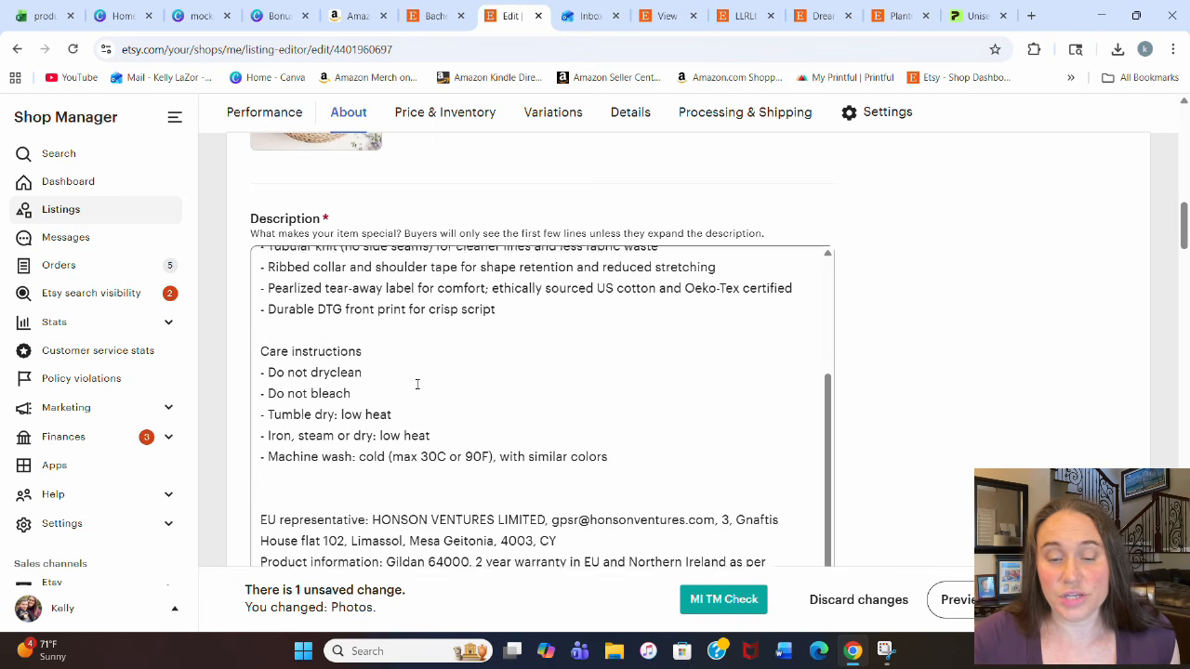
{"action": "scroll", "coordinate": [447, 389], "scroll_direction": "down", "scroll_amount": 2}
{"action": "scroll", "coordinate": [456, 393], "scroll_direction": "up", "scroll_amount": 6}
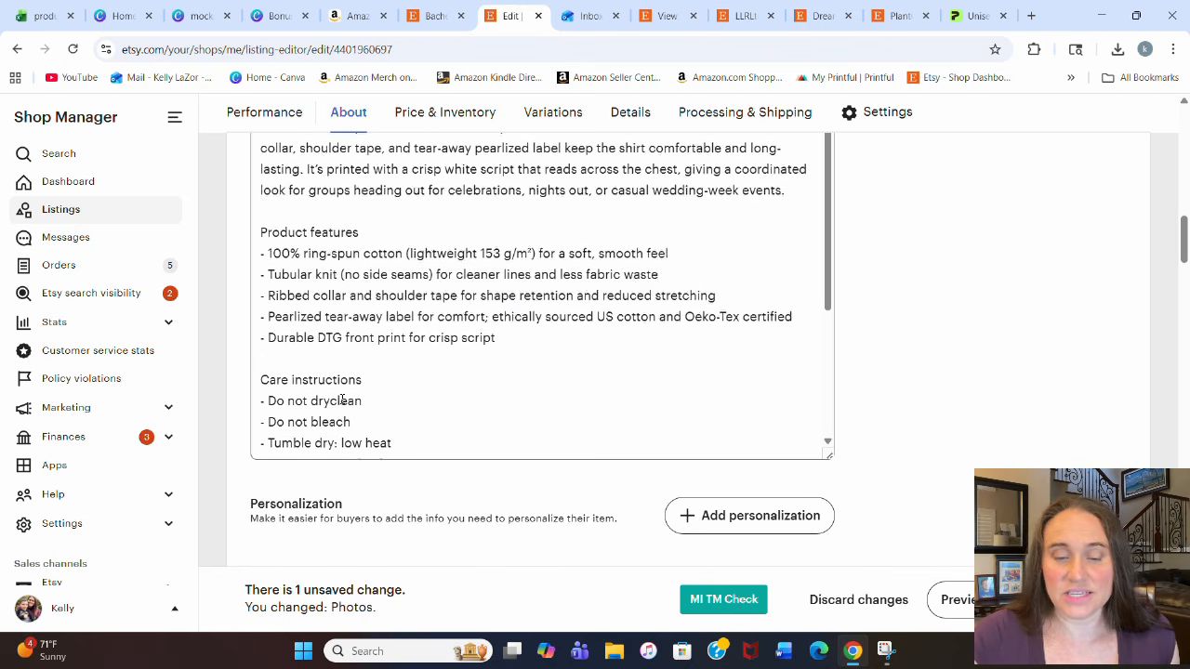
{"action": "scroll", "coordinate": [368, 380], "scroll_direction": "up", "scroll_amount": 1}
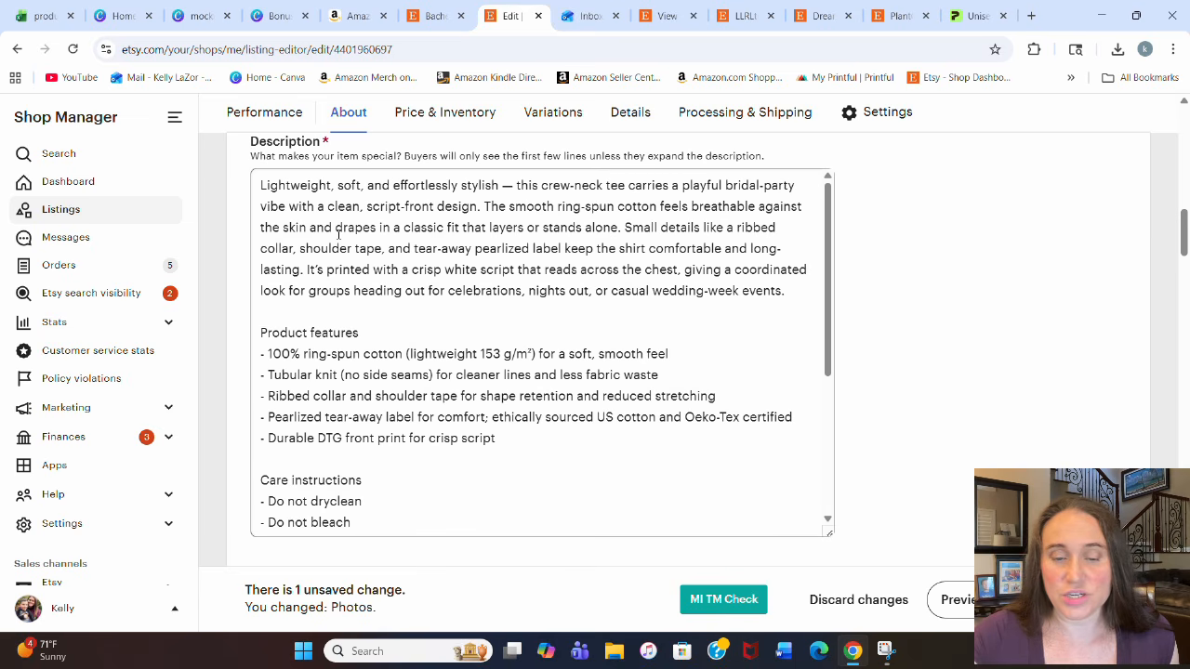
{"action": "scroll", "coordinate": [397, 268], "scroll_direction": "down", "scroll_amount": 3}
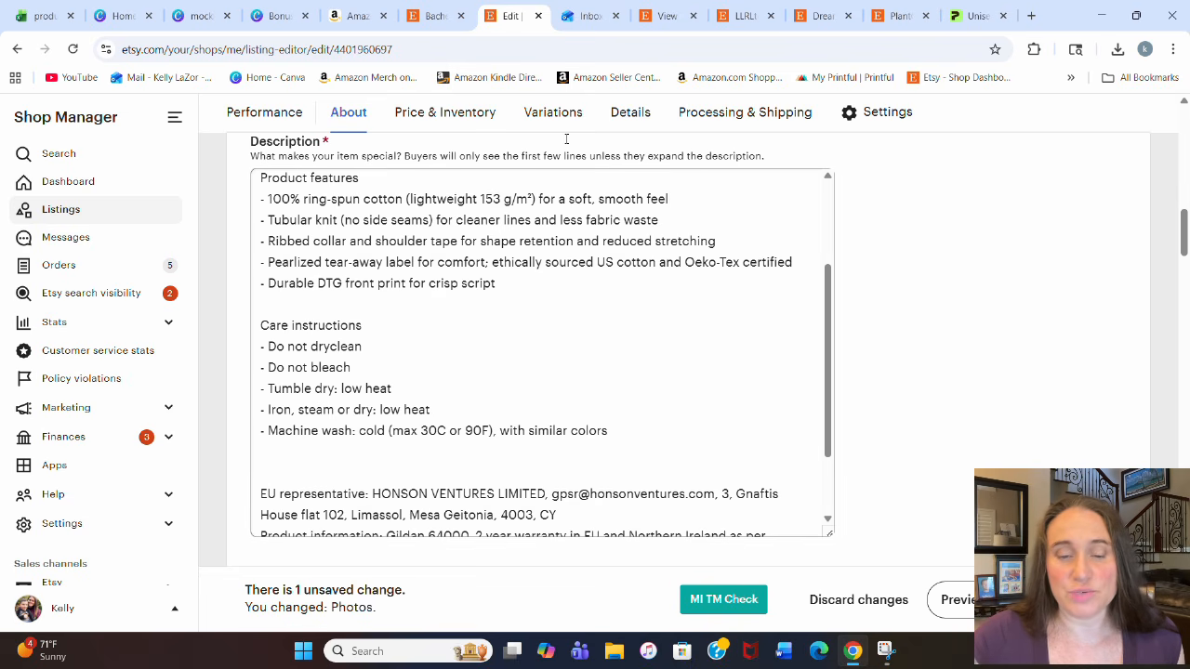
Step: In the other Etsy tab, open the existing "Not a Hugger Porcupine" shirt listing from the shop's listings for editing
{"action": "left_click", "coordinate": [444, 15]}
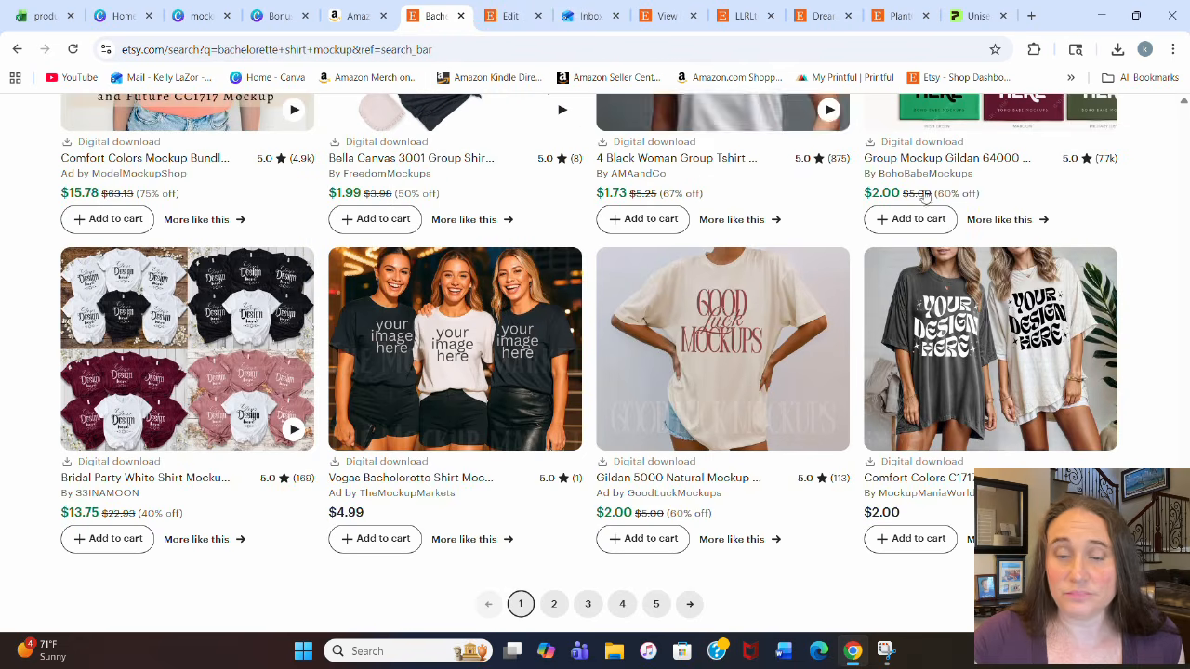
{"action": "scroll", "coordinate": [1076, 244], "scroll_direction": "up", "scroll_amount": 4}
{"action": "scroll", "coordinate": [1076, 243], "scroll_direction": "up", "scroll_amount": 10}
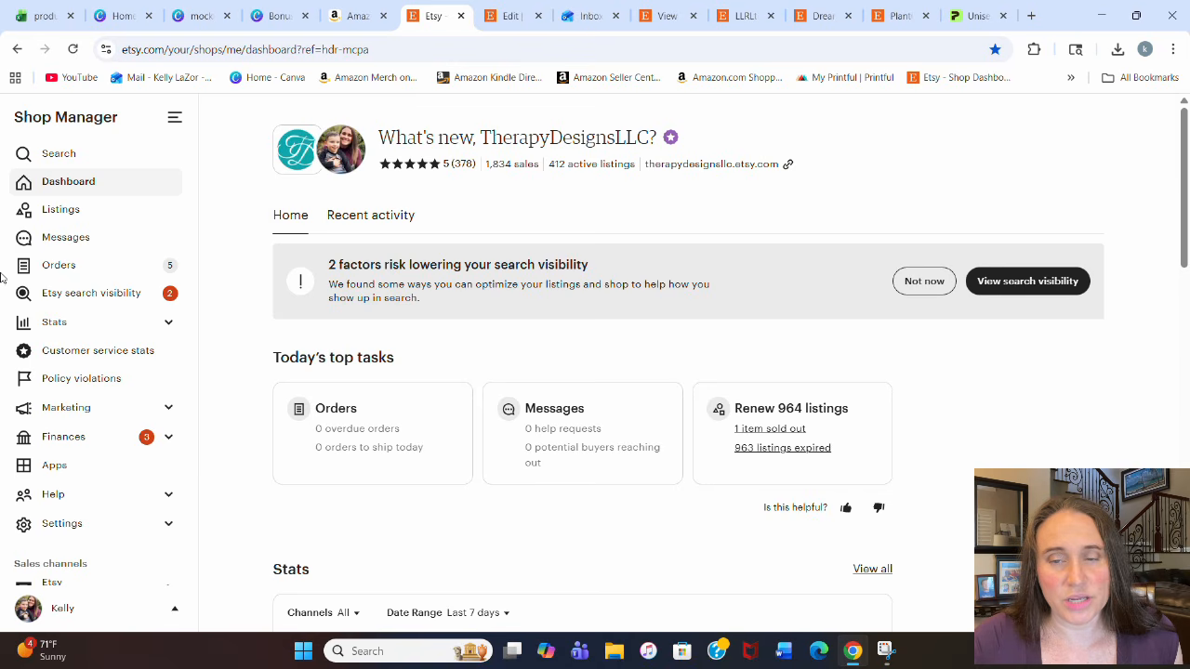
{"action": "left_click", "coordinate": [73, 212]}
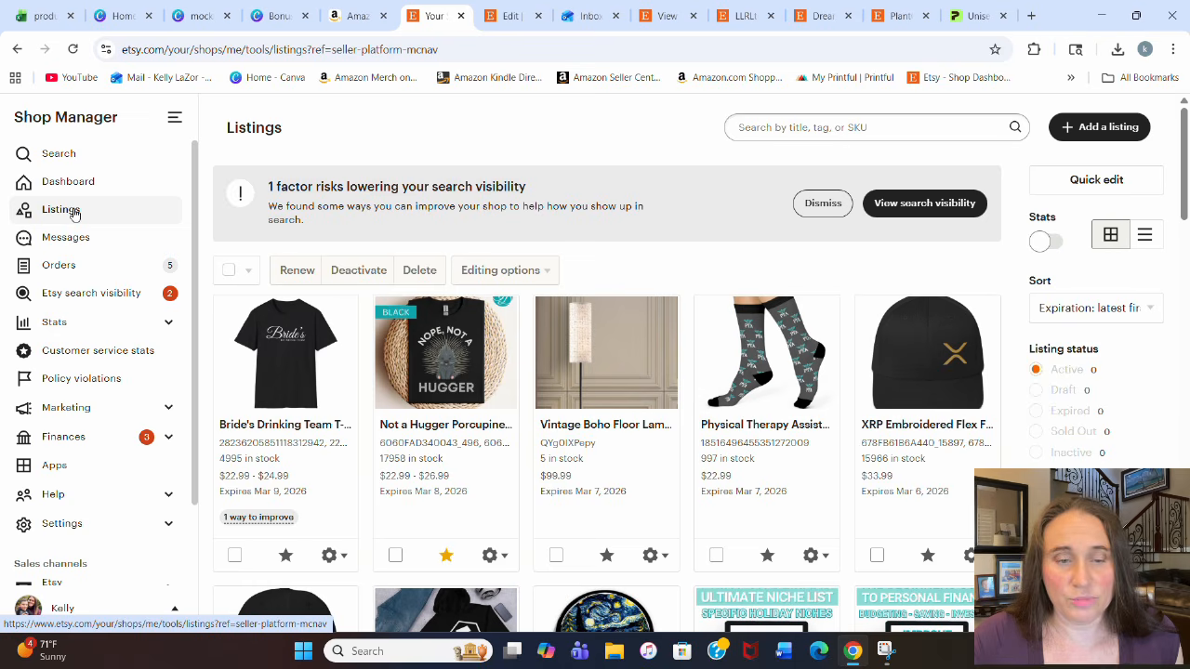
{"action": "left_click", "coordinate": [452, 362]}
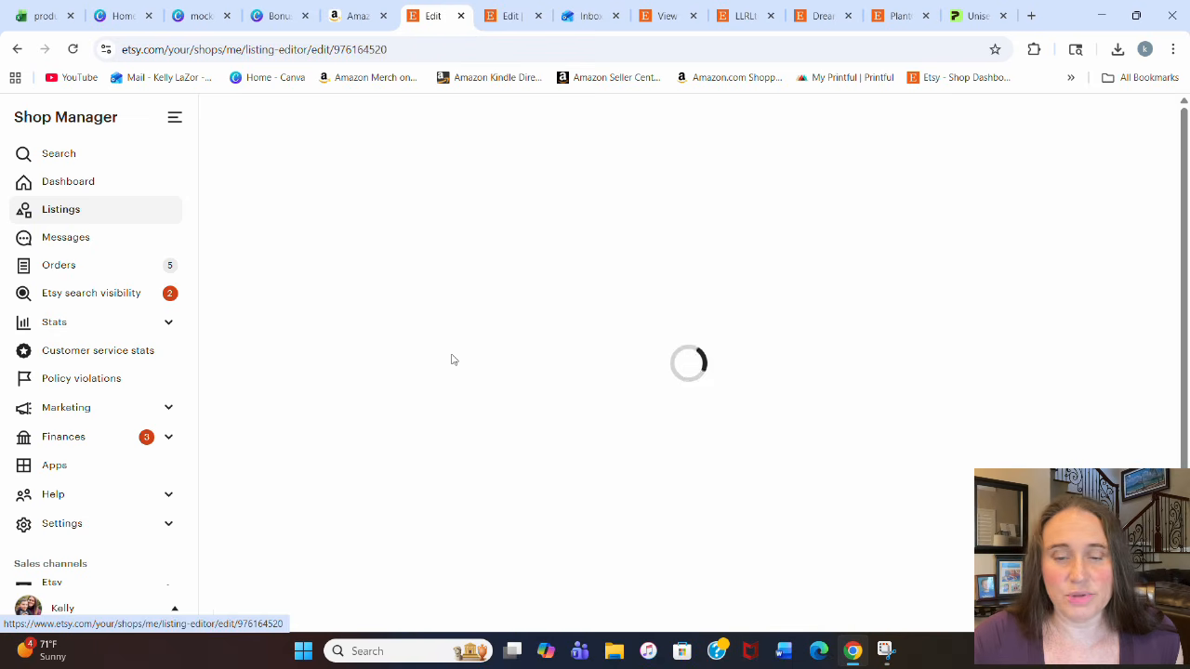
Step: Read through the porcupine shirt's description, covering fabric details, size chart note, care instructions, delivery time, return policy and closing message
{"action": "scroll", "coordinate": [812, 337], "scroll_direction": "down", "scroll_amount": 6}
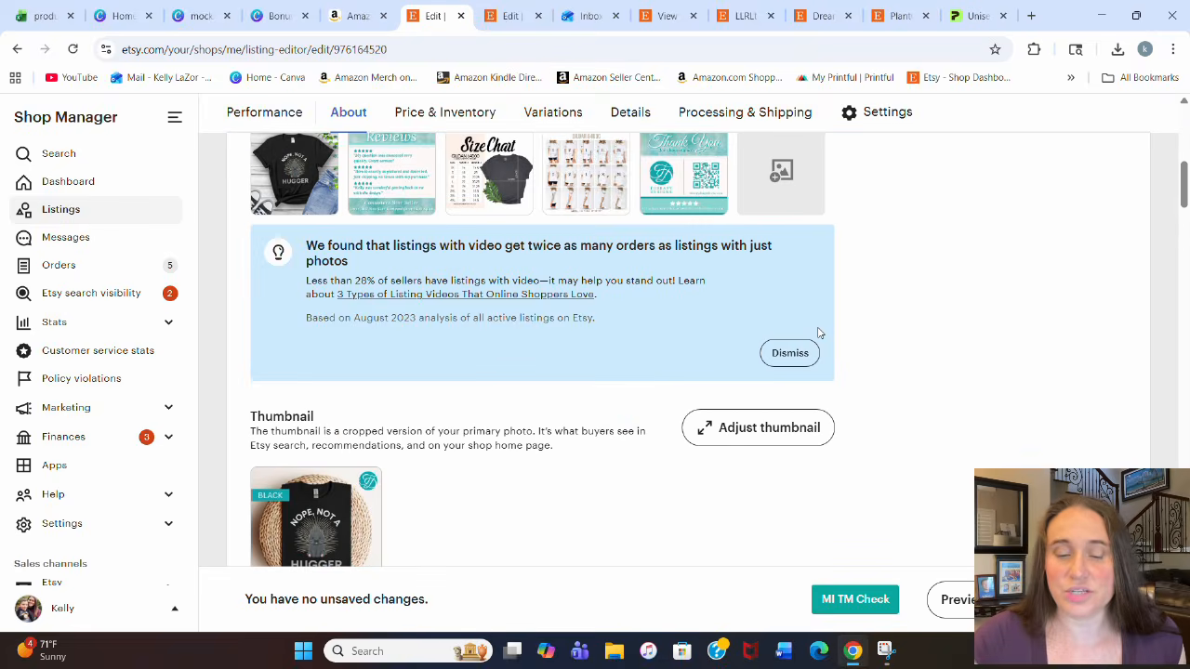
{"action": "scroll", "coordinate": [819, 333], "scroll_direction": "up", "scroll_amount": 3}
{"action": "scroll", "coordinate": [511, 369], "scroll_direction": "down", "scroll_amount": 9}
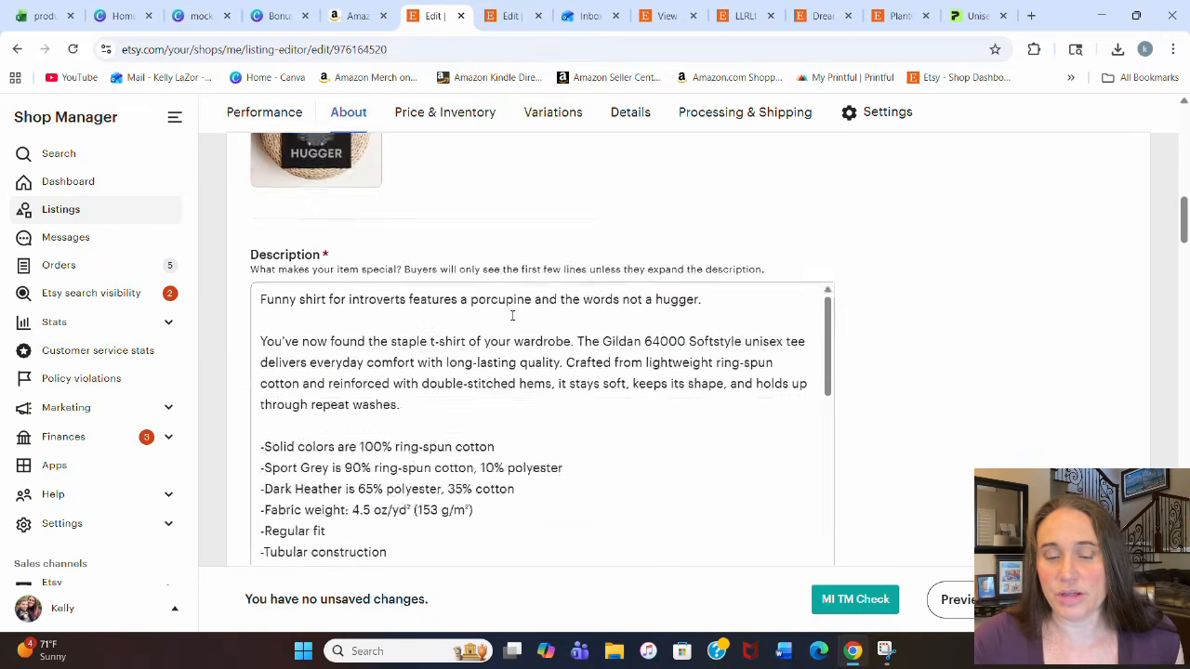
{"action": "scroll", "coordinate": [431, 221], "scroll_direction": "down", "scroll_amount": 2}
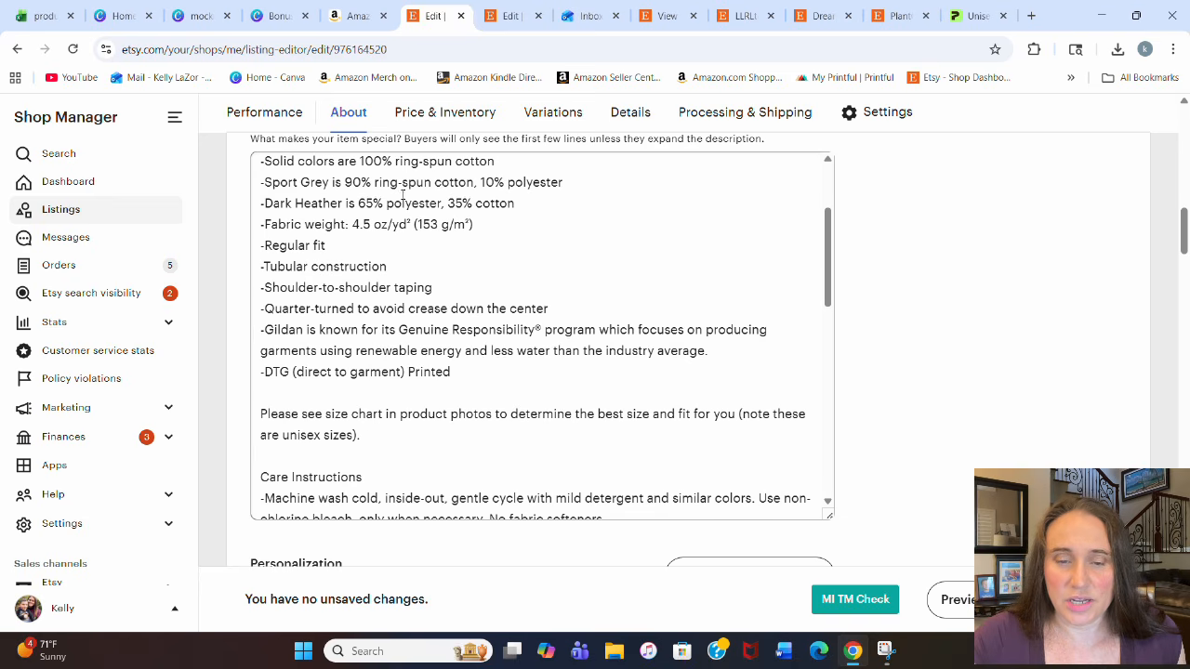
{"action": "scroll", "coordinate": [618, 340], "scroll_direction": "down", "scroll_amount": 2}
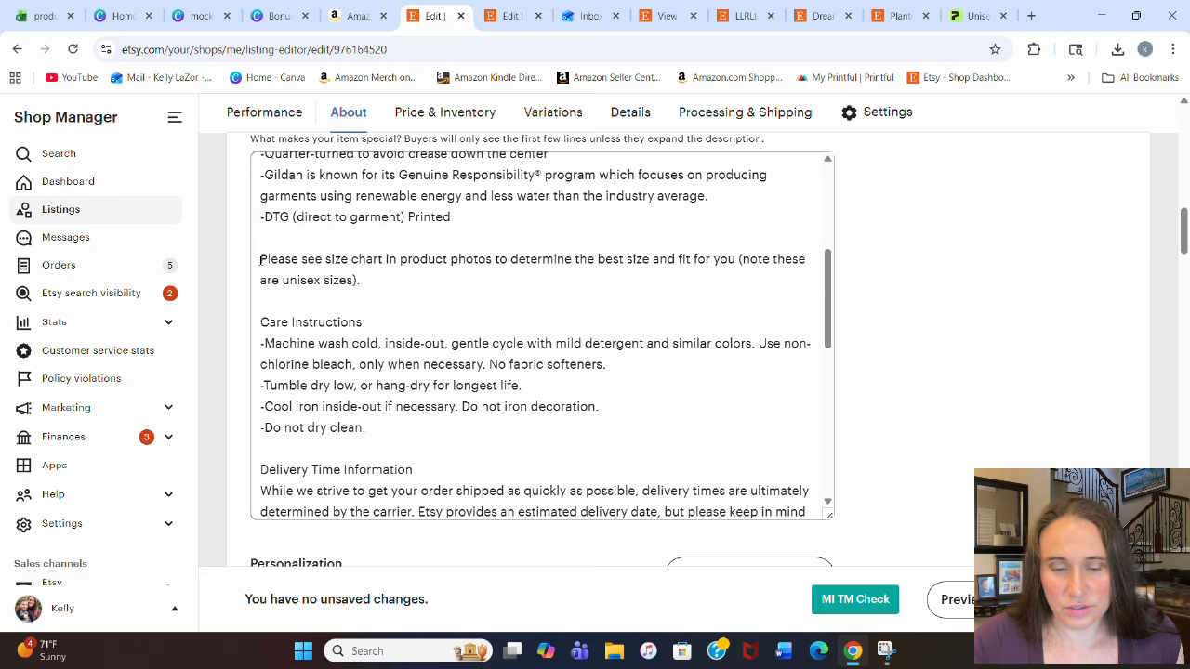
{"action": "scroll", "coordinate": [263, 286], "scroll_direction": "down", "scroll_amount": 4}
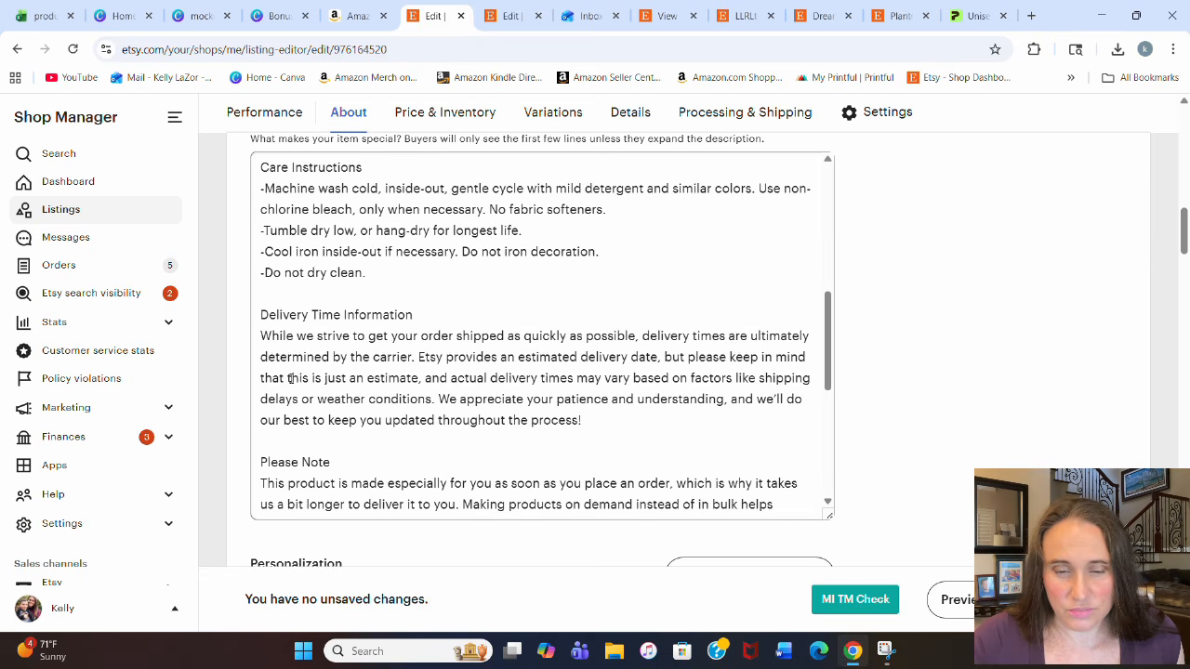
{"action": "scroll", "coordinate": [316, 372], "scroll_direction": "down", "scroll_amount": 3}
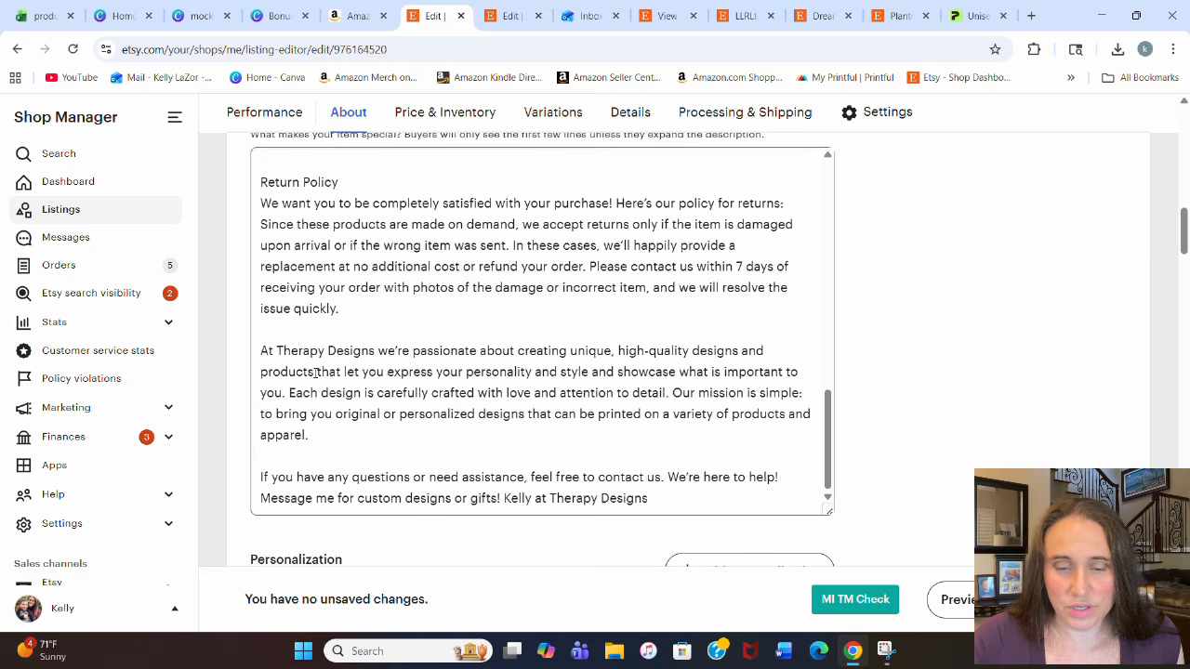
{"action": "scroll", "coordinate": [315, 373], "scroll_direction": "up", "scroll_amount": 3}
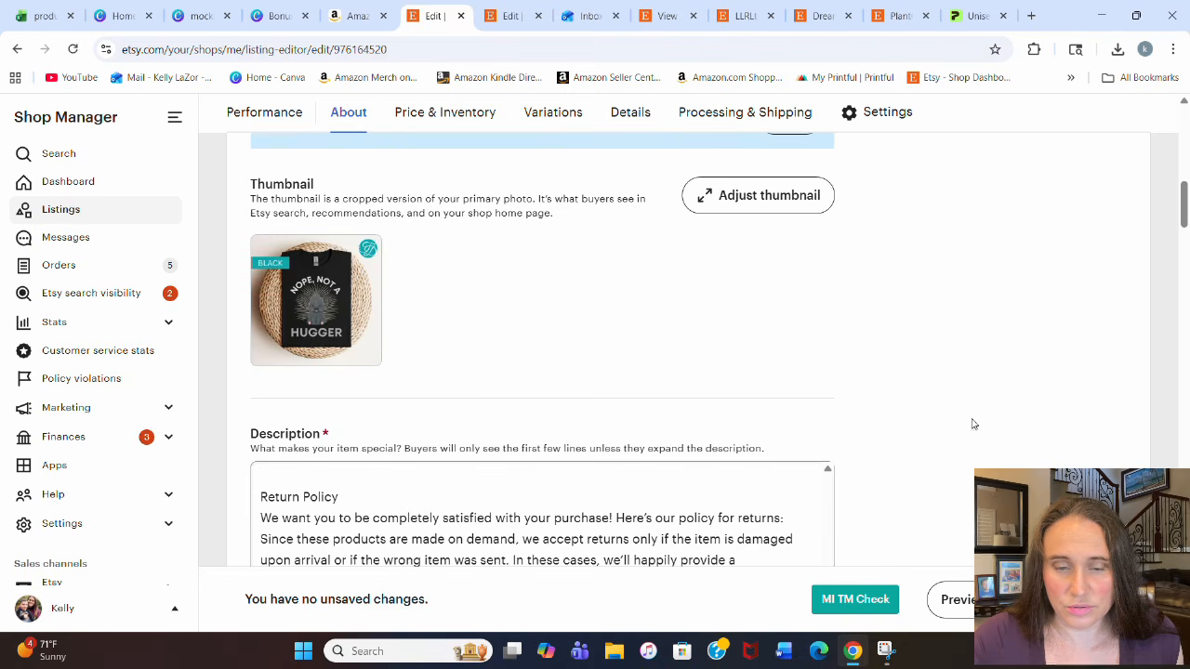
{"action": "scroll", "coordinate": [496, 424], "scroll_direction": "down", "scroll_amount": 3}
{"action": "scroll", "coordinate": [495, 424], "scroll_direction": "up", "scroll_amount": 5}
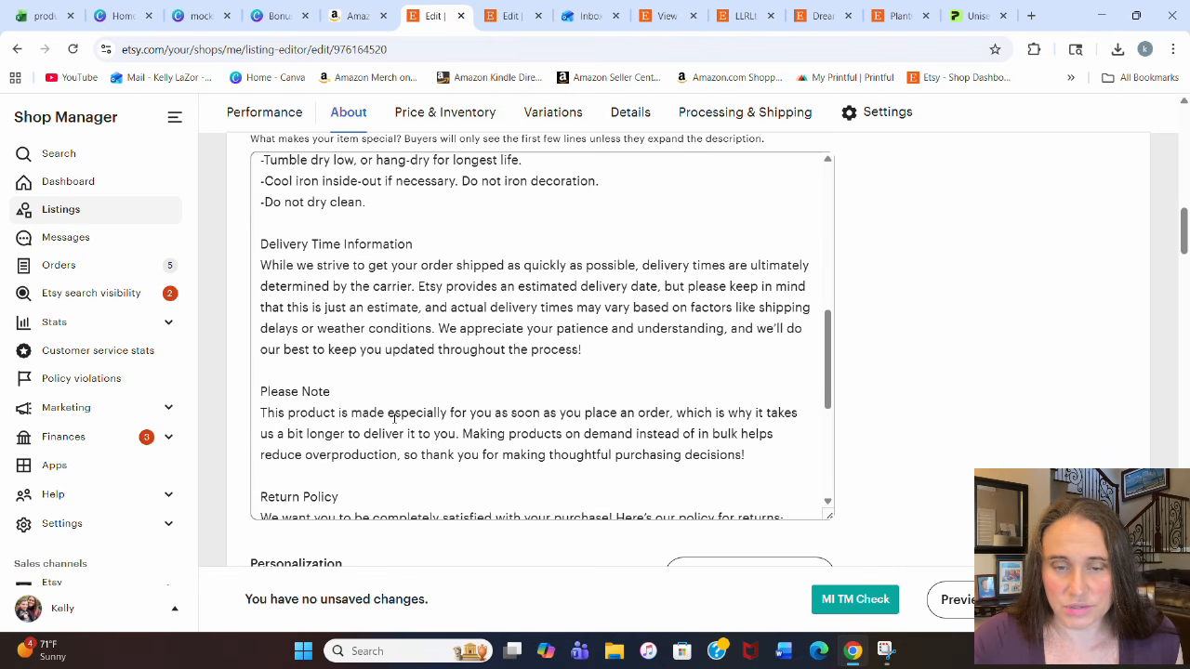
{"action": "scroll", "coordinate": [382, 401], "scroll_direction": "up", "scroll_amount": 6}
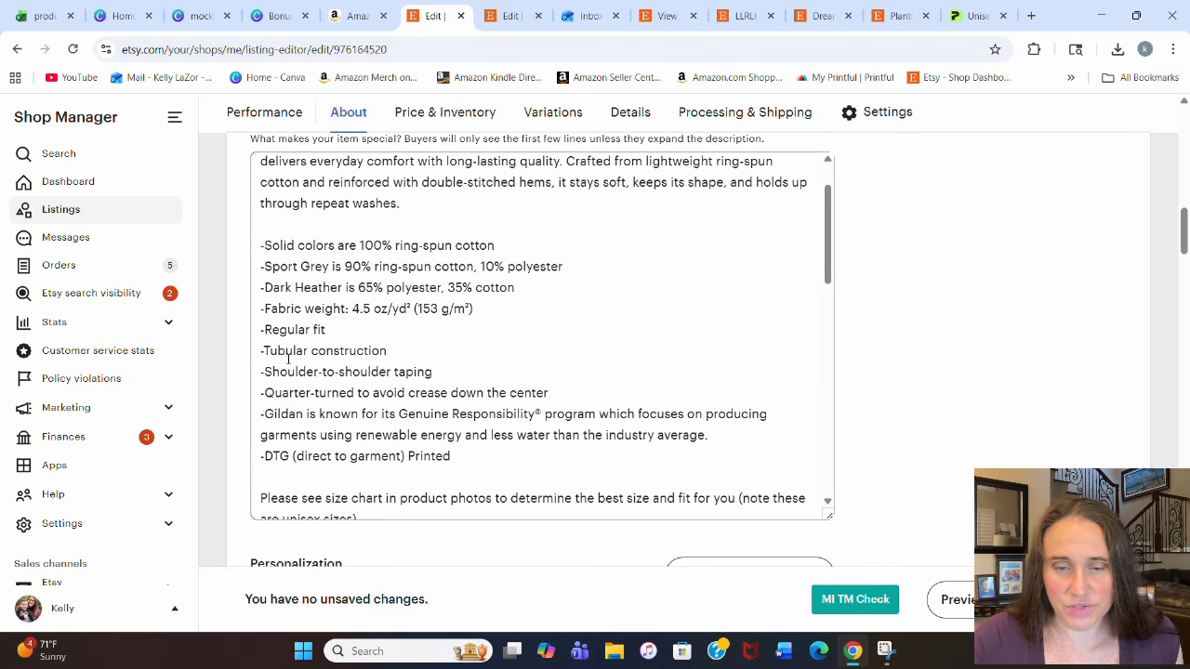
{"action": "scroll", "coordinate": [331, 313], "scroll_direction": "up", "scroll_amount": 1}
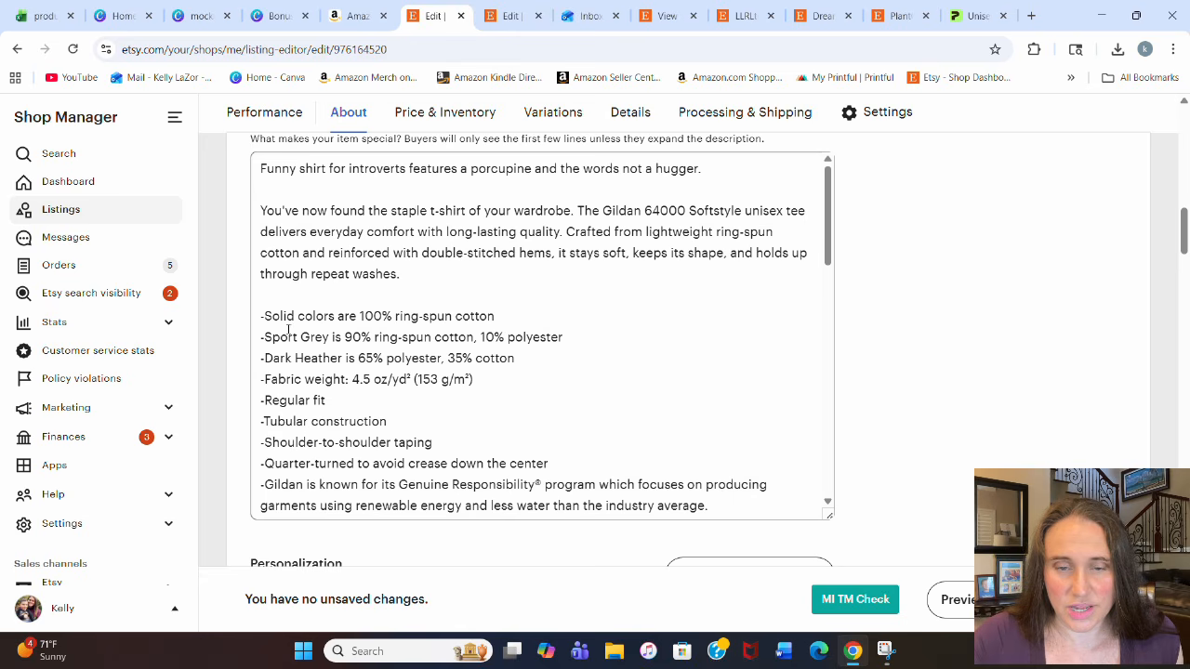
Step: Copy the porcupine shirt's description from "-Solid colors are 100% ring-spun cotton" through its end and return to the Bride's Drinking Team listing
{"action": "left_click_drag", "start_coordinate": [260, 316], "coordinate": [749, 519]}
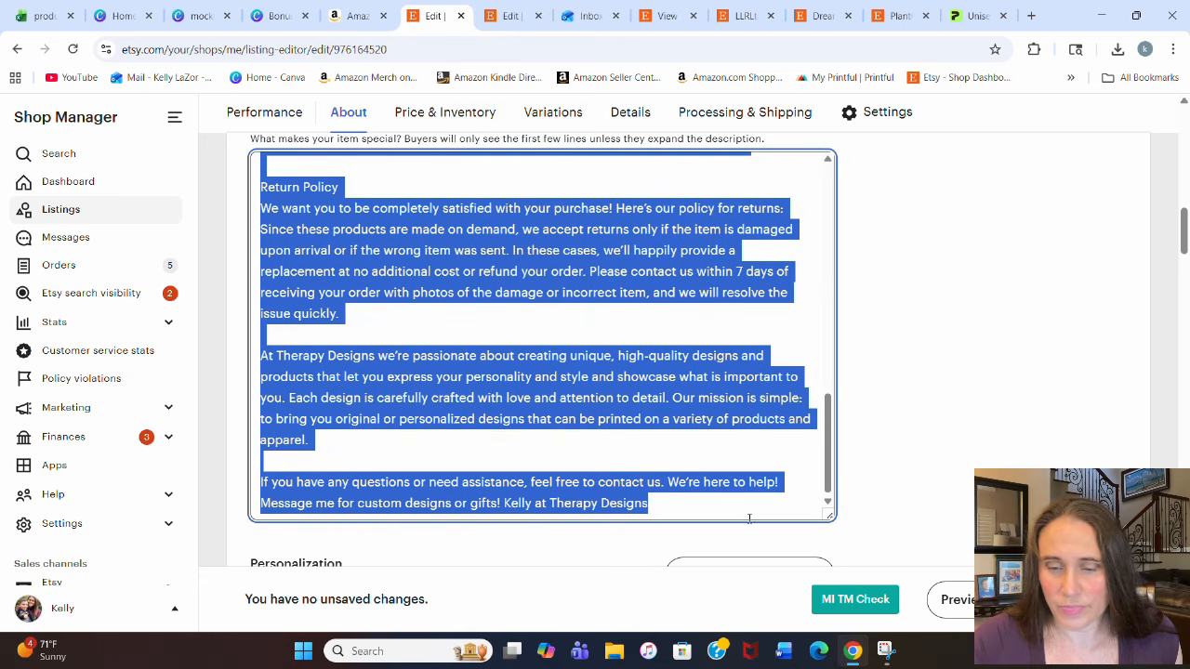
{"action": "right_click", "coordinate": [699, 423]}
{"action": "left_click", "coordinate": [723, 125]}
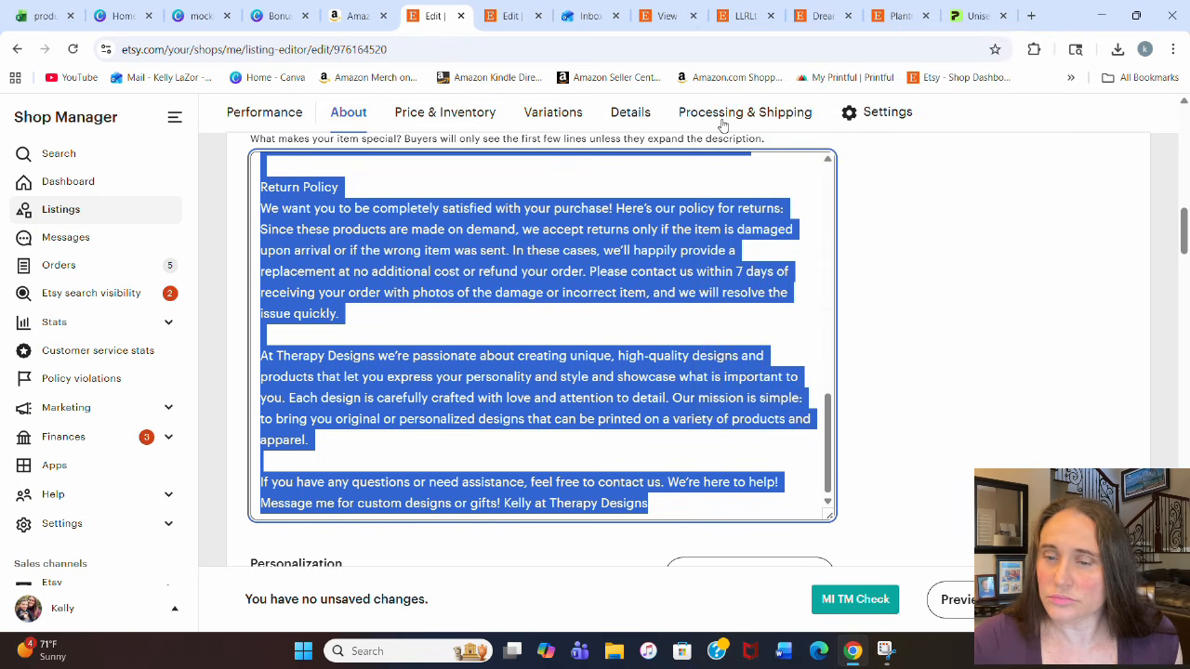
{"action": "left_click", "coordinate": [880, 257]}
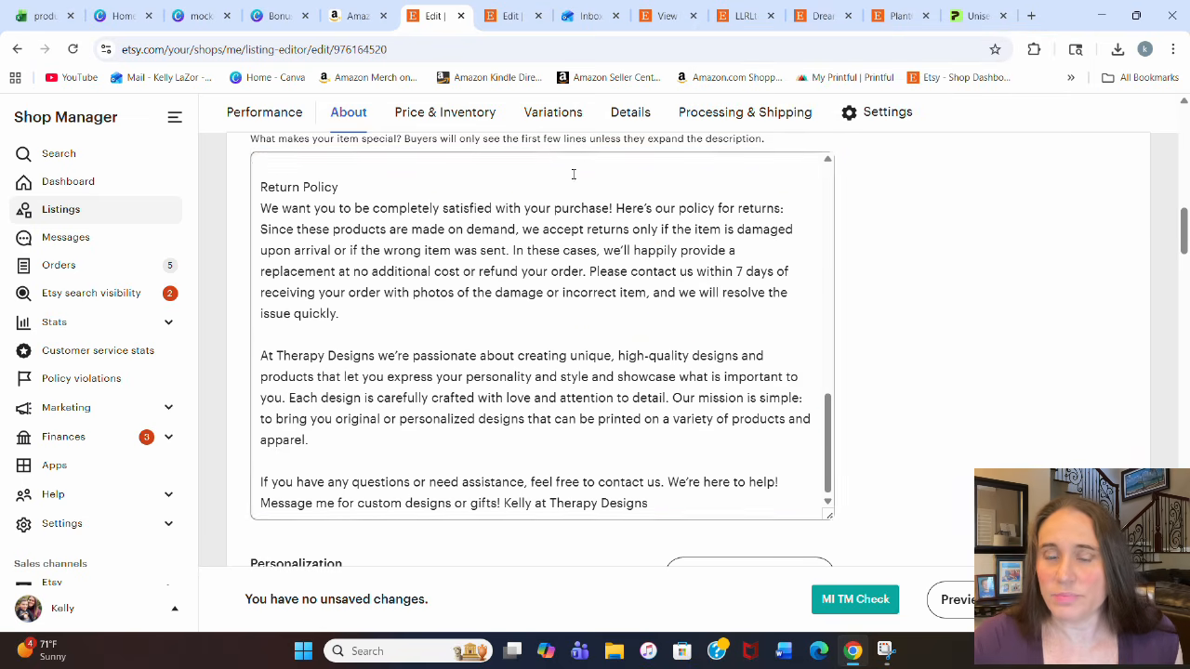
{"action": "left_click", "coordinate": [482, 21]}
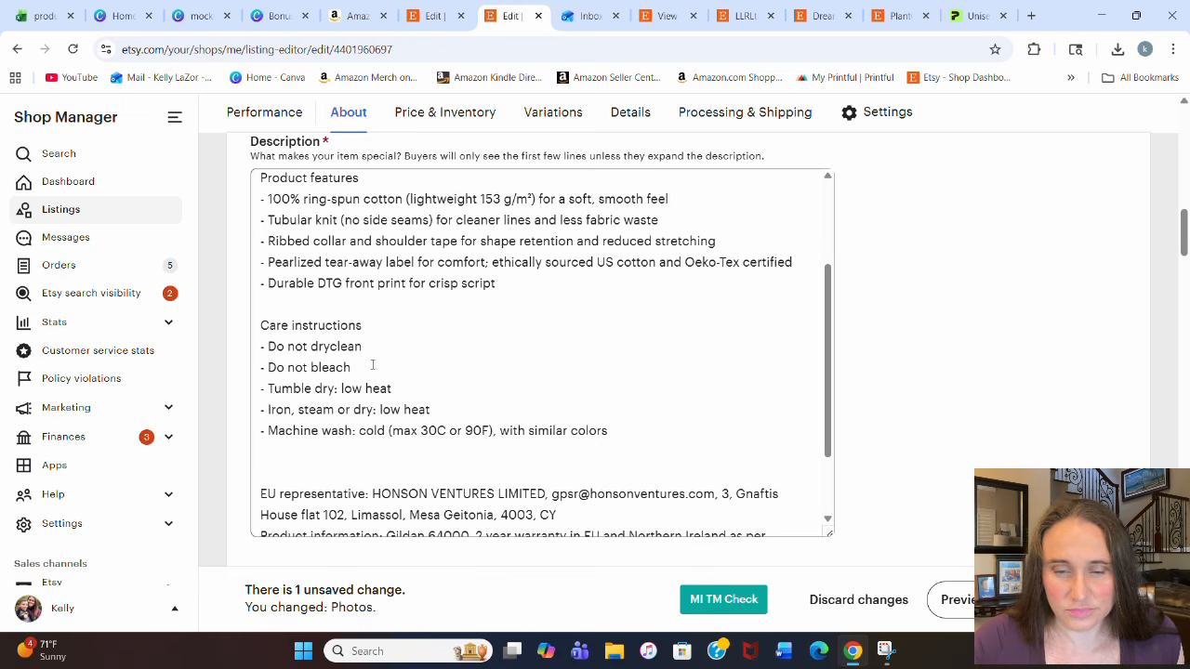
Step: Replace the description's product feature and care instruction lines with the copied porcupine shirt text, above the EU representative details
{"action": "scroll", "coordinate": [332, 374], "scroll_direction": "up", "scroll_amount": 1}
{"action": "left_click_drag", "start_coordinate": [255, 276], "coordinate": [693, 208]}
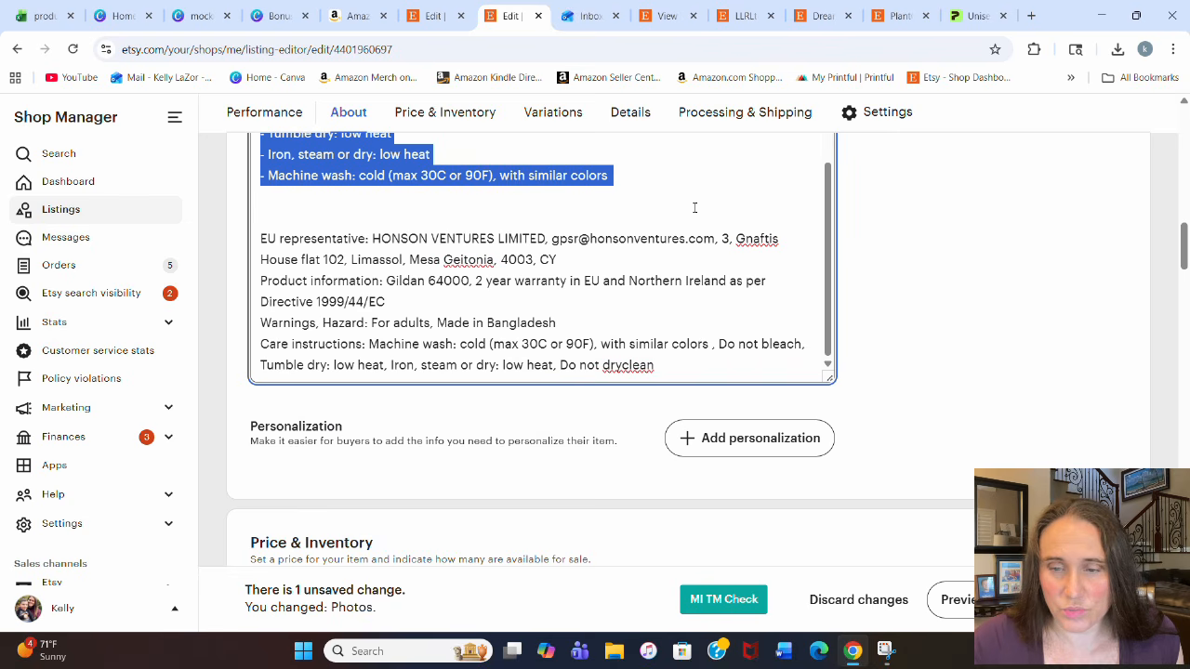
{"action": "key", "text": "BackSpace"}
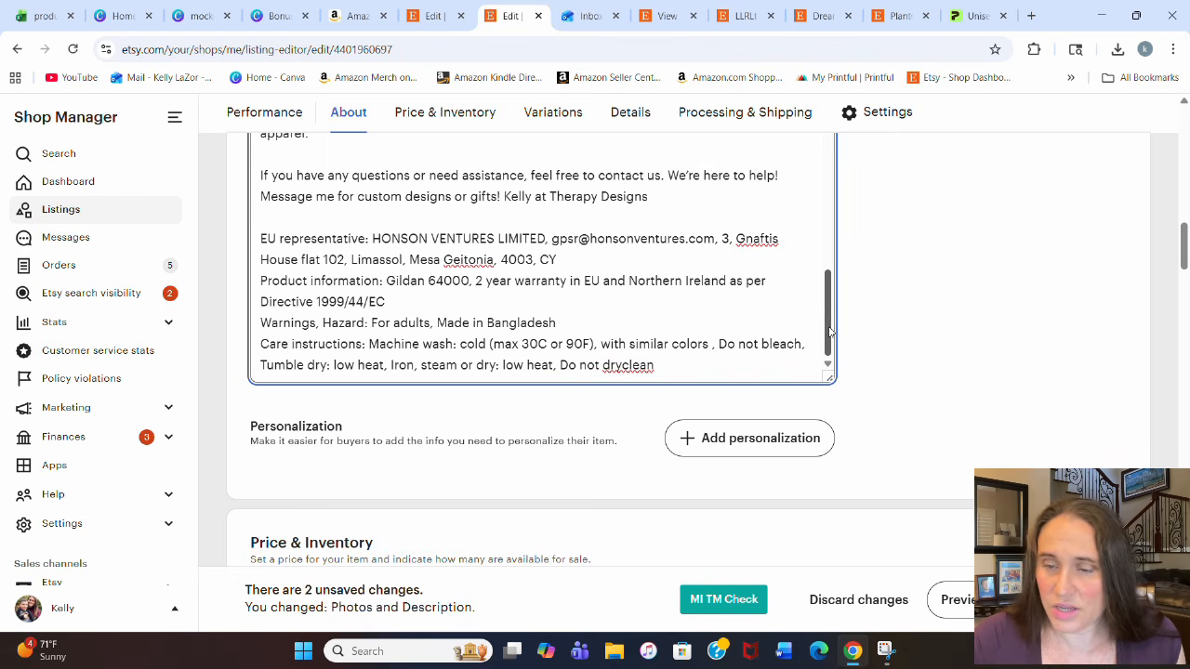
Step: Review the combined description from the intro paragraph through features, care, delivery time, return policy, shop message and EU representative details
{"action": "scroll", "coordinate": [795, 302], "scroll_direction": "up", "scroll_amount": 10}
{"action": "scroll", "coordinate": [553, 217], "scroll_direction": "up", "scroll_amount": 3}
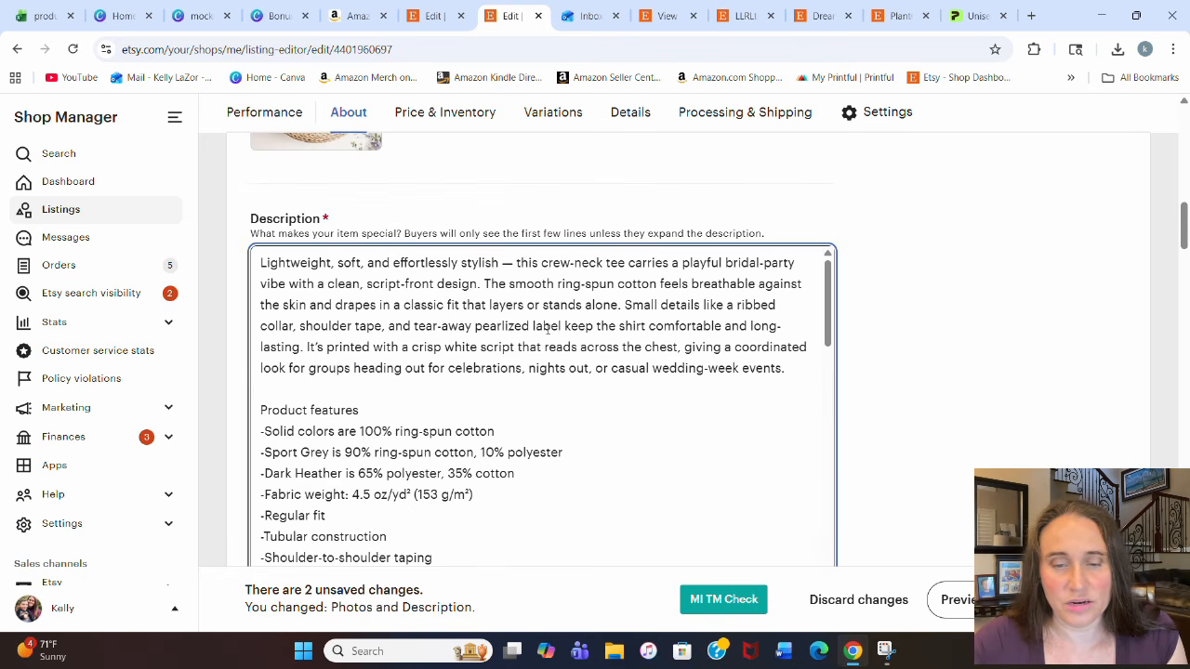
{"action": "scroll", "coordinate": [372, 370], "scroll_direction": "down", "scroll_amount": 1}
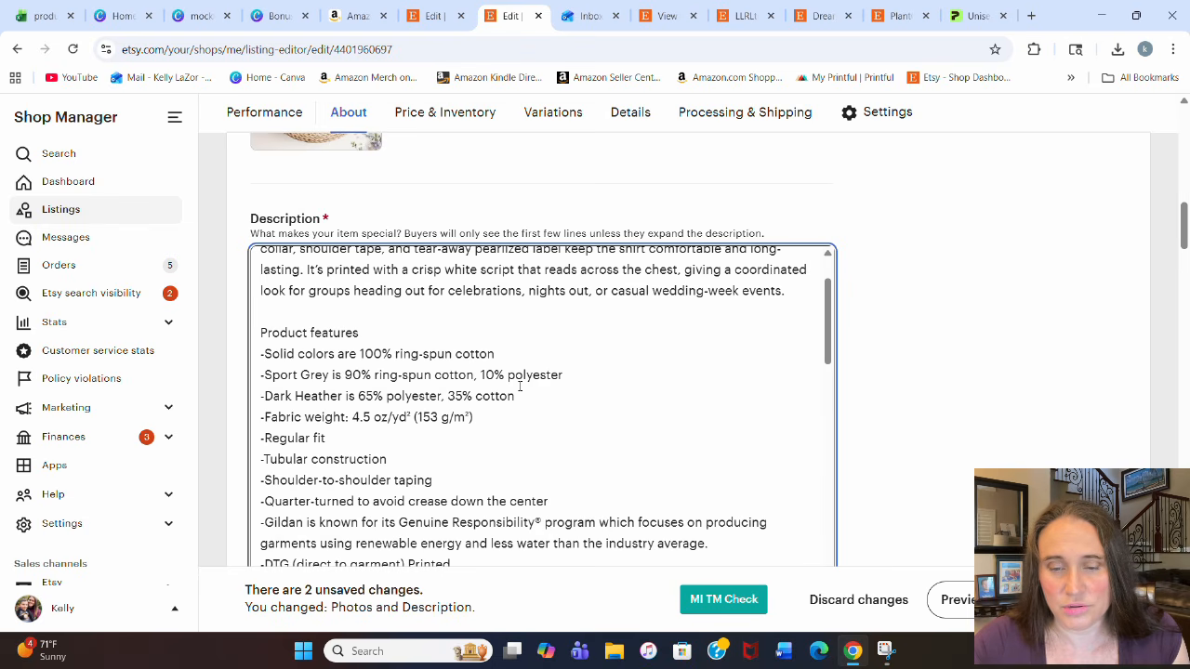
{"action": "scroll", "coordinate": [520, 385], "scroll_direction": "down", "scroll_amount": 2}
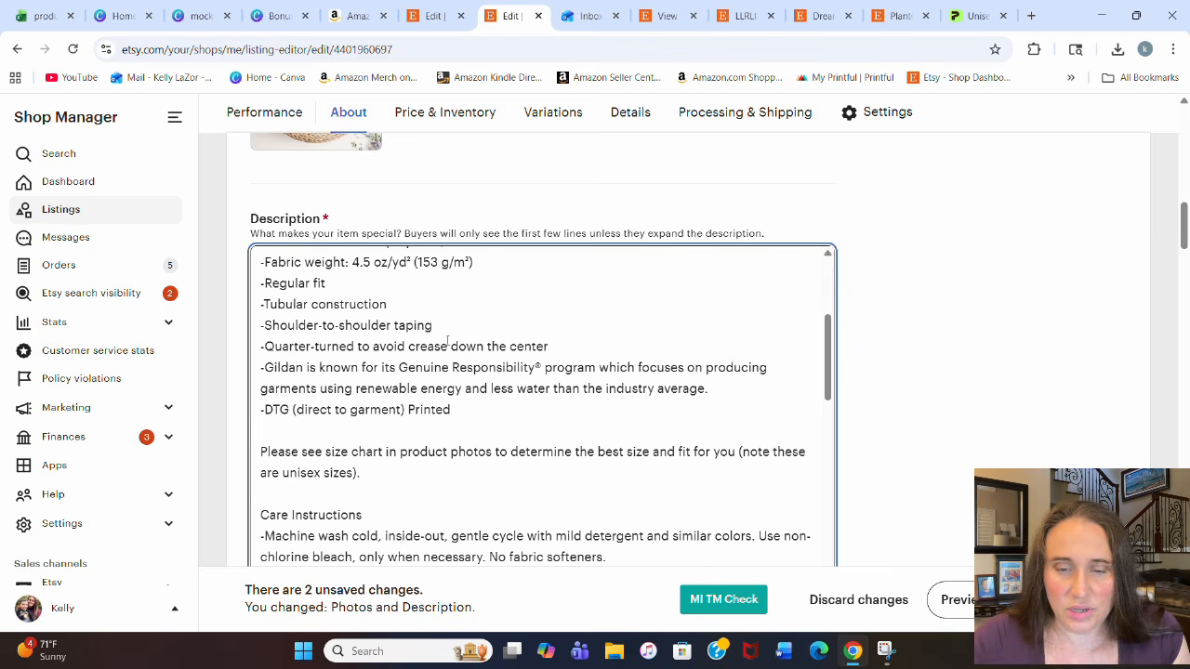
{"action": "scroll", "coordinate": [462, 326], "scroll_direction": "down", "scroll_amount": 2}
{"action": "scroll", "coordinate": [402, 370], "scroll_direction": "up", "scroll_amount": 1}
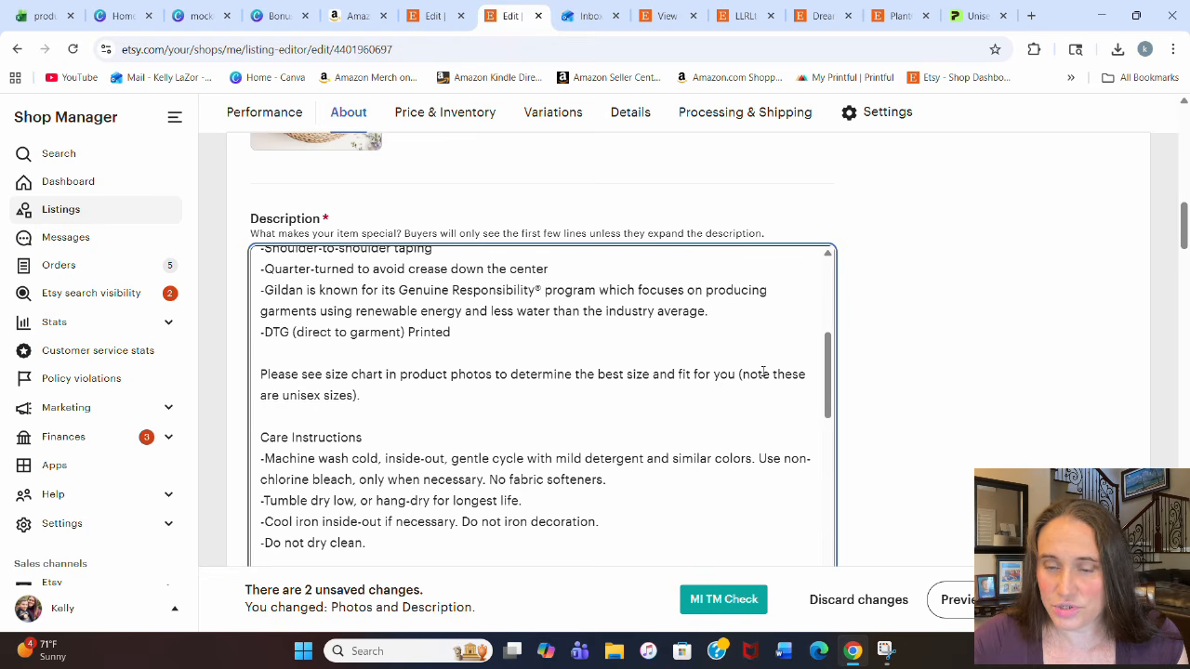
{"action": "scroll", "coordinate": [370, 396], "scroll_direction": "down", "scroll_amount": 1}
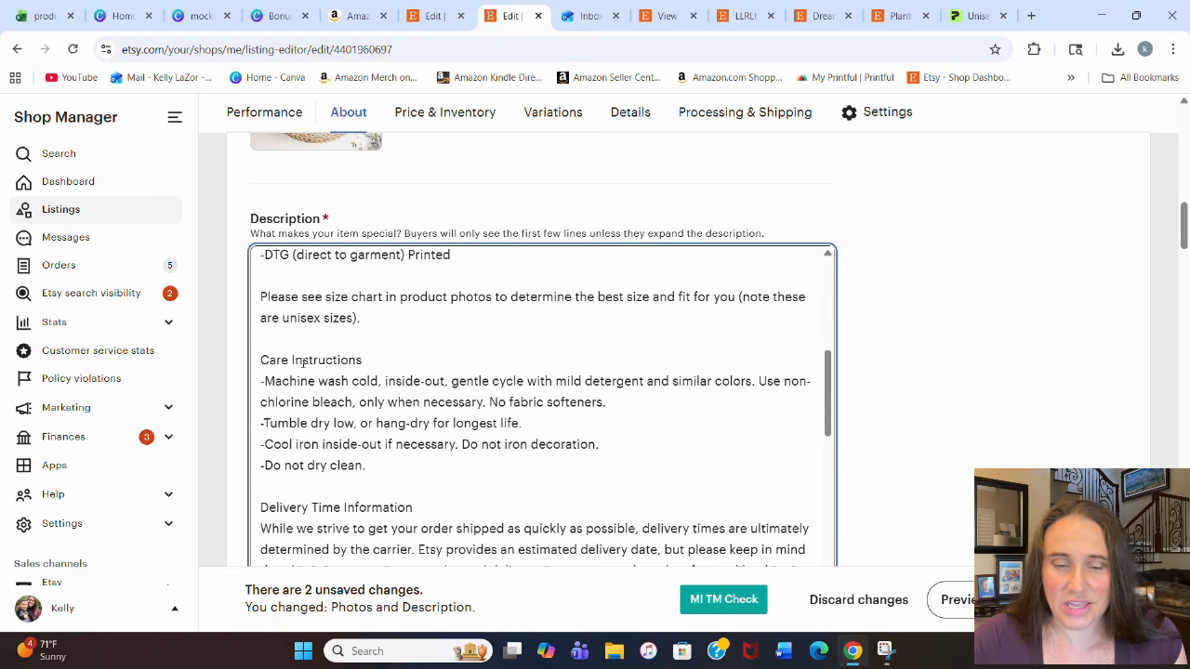
{"action": "scroll", "coordinate": [295, 365], "scroll_direction": "down", "scroll_amount": 1}
{"action": "scroll", "coordinate": [296, 285], "scroll_direction": "down", "scroll_amount": 2}
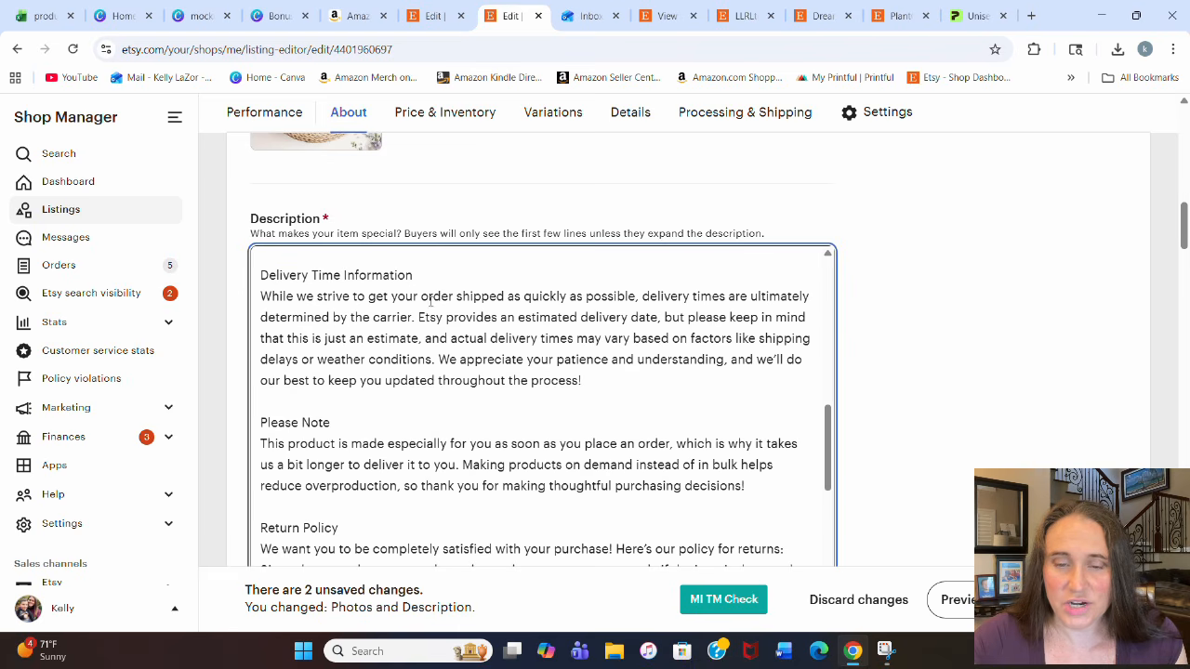
{"action": "scroll", "coordinate": [405, 330], "scroll_direction": "down", "scroll_amount": 1}
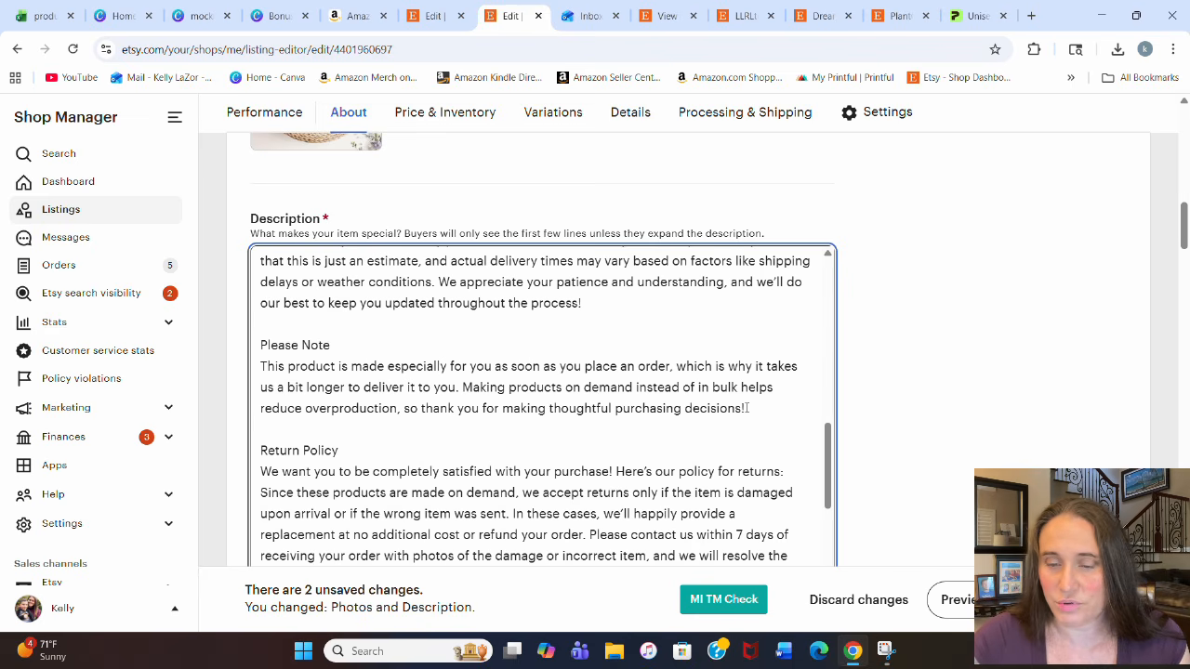
{"action": "scroll", "coordinate": [415, 345], "scroll_direction": "down", "scroll_amount": 3}
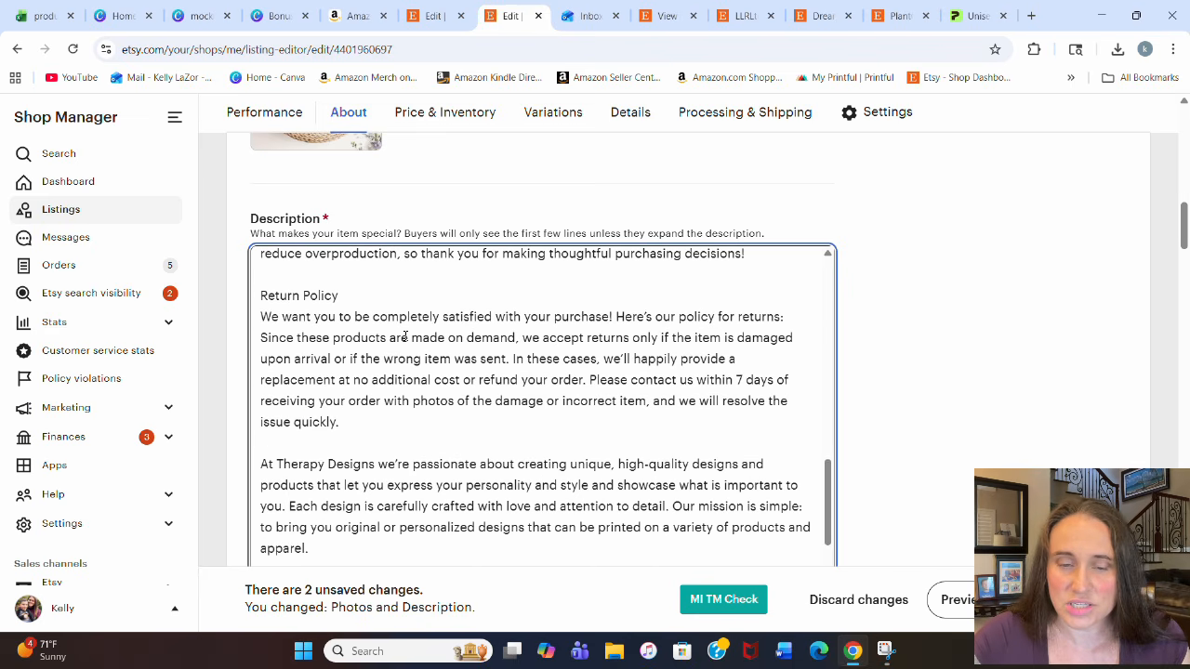
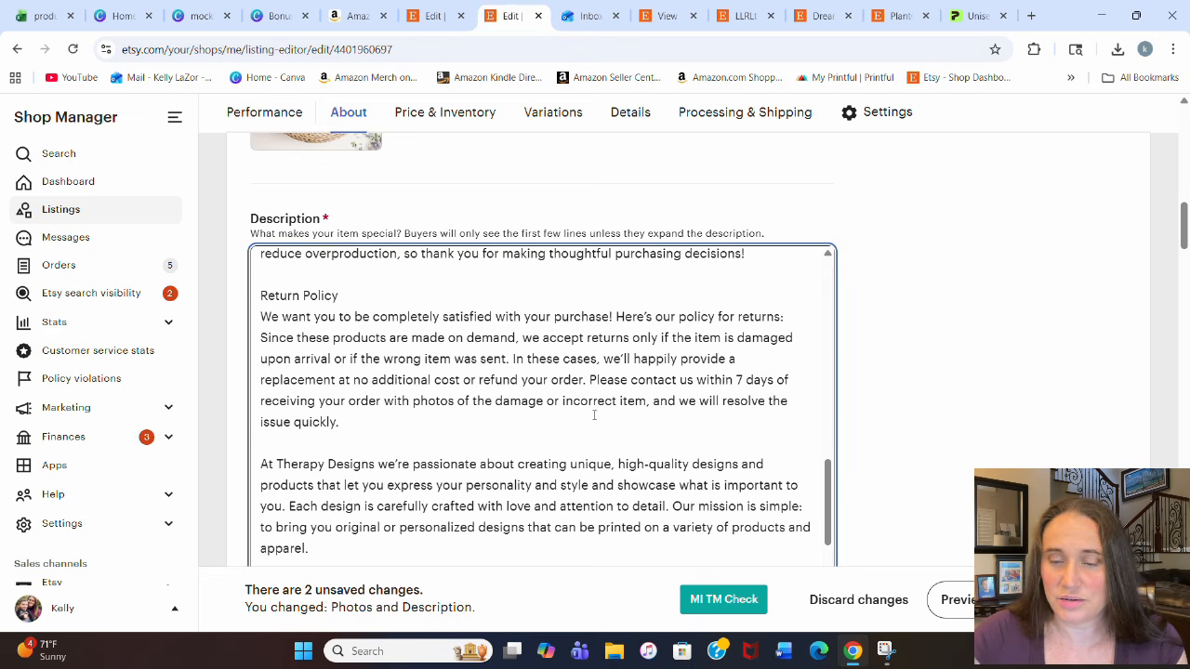
{"action": "scroll", "coordinate": [420, 361], "scroll_direction": "down", "scroll_amount": 2}
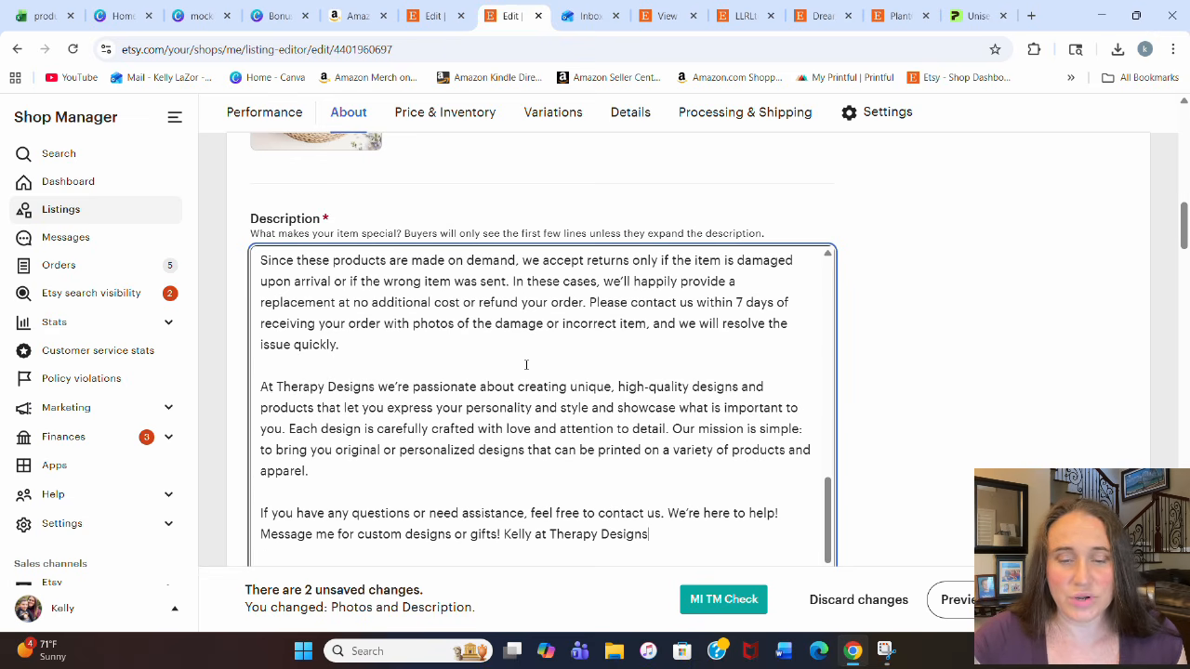
{"action": "scroll", "coordinate": [526, 355], "scroll_direction": "down", "scroll_amount": 1}
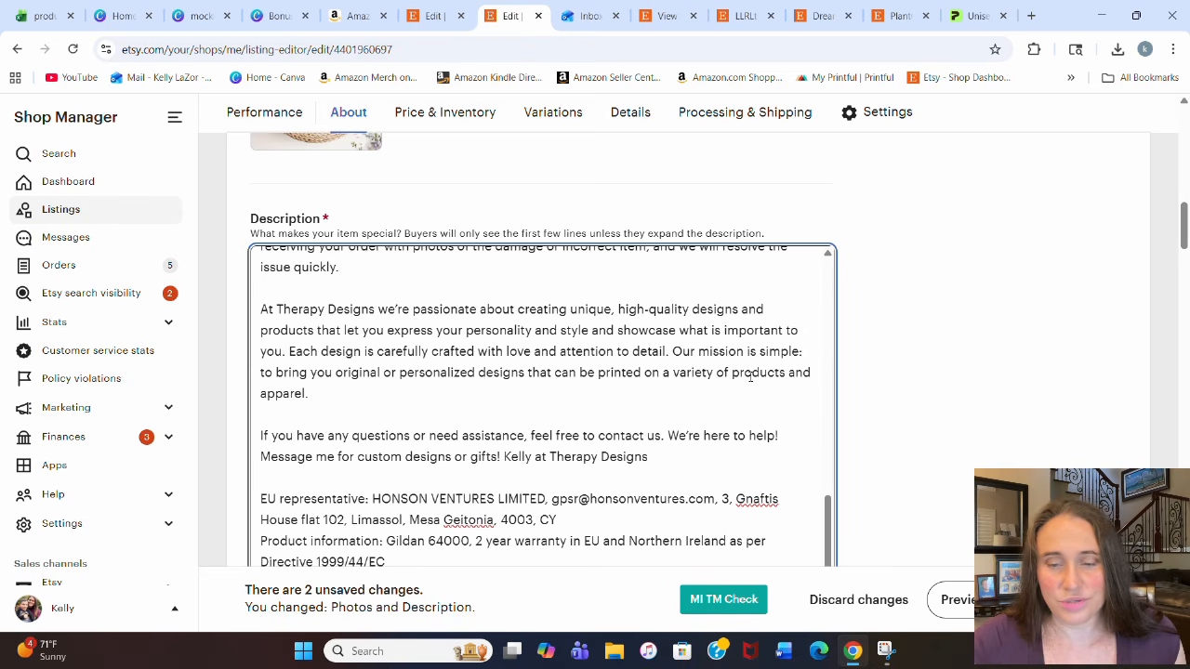
{"action": "scroll", "coordinate": [372, 386], "scroll_direction": "down", "scroll_amount": 1}
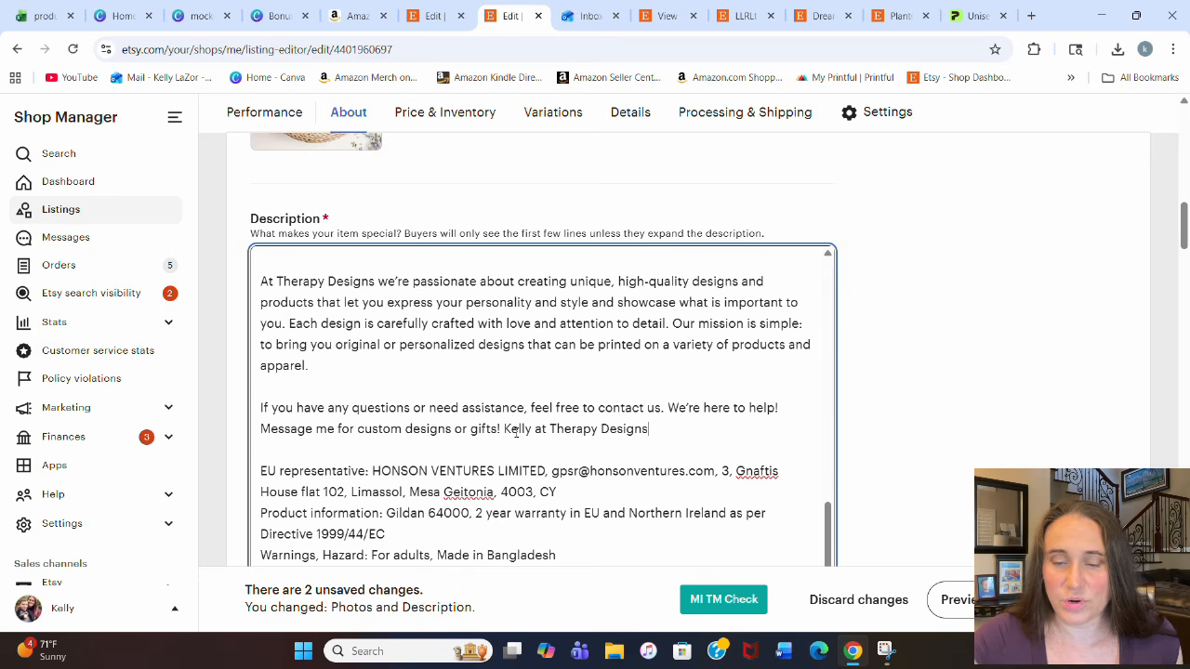
{"action": "scroll", "coordinate": [680, 434], "scroll_direction": "down", "scroll_amount": 2}
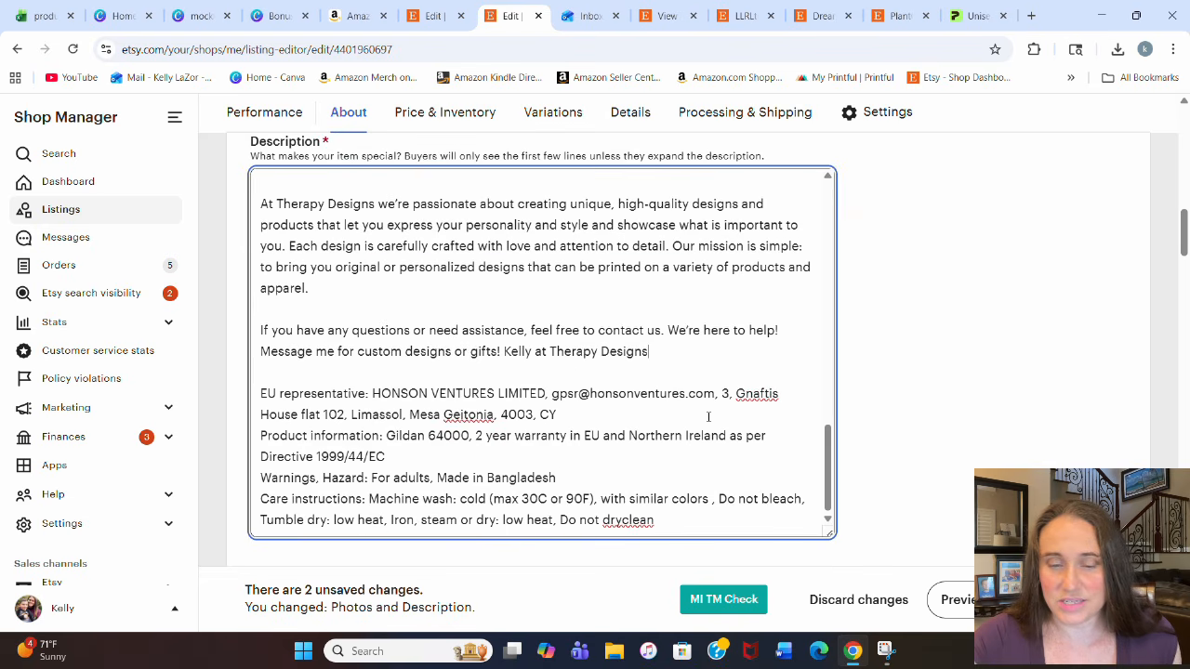
{"action": "scroll", "coordinate": [577, 389], "scroll_direction": "up", "scroll_amount": 10}
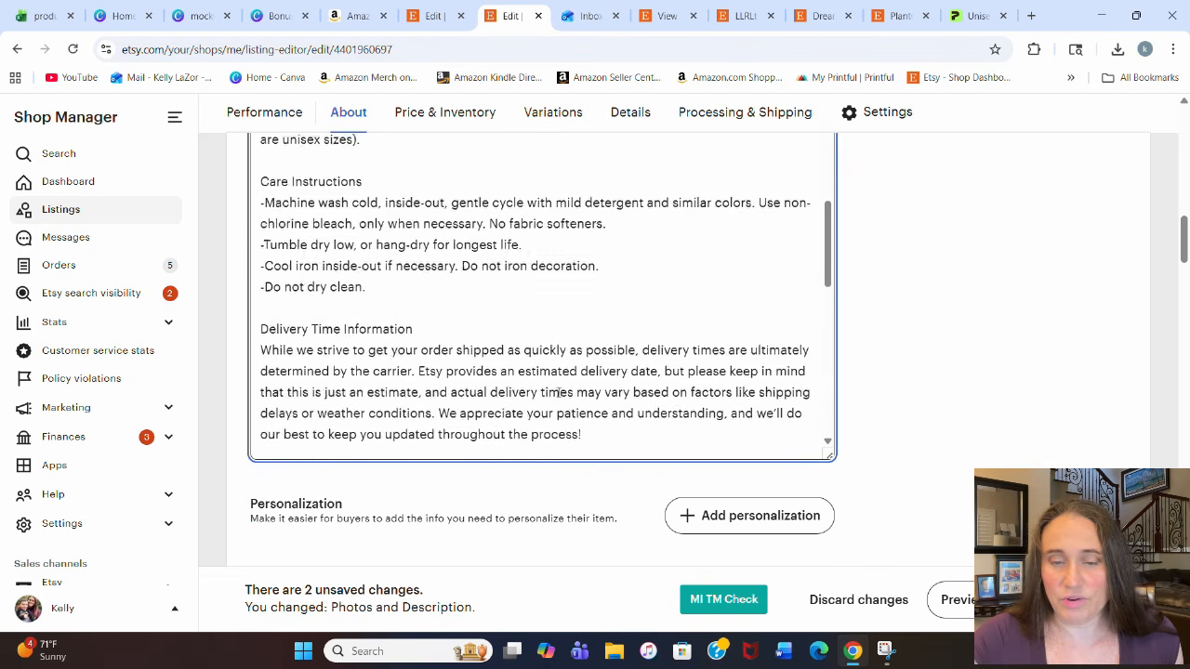
{"action": "scroll", "coordinate": [558, 392], "scroll_direction": "up", "scroll_amount": 10}
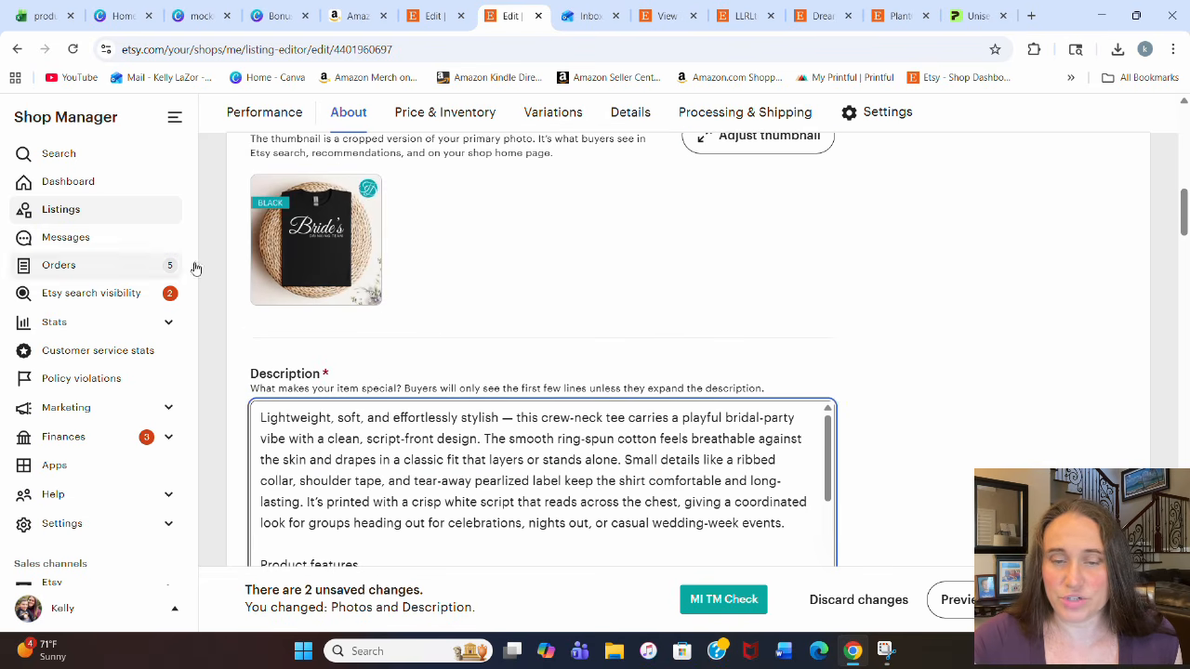
Step: Add personalization to the listing and remove it again
{"action": "scroll", "coordinate": [775, 312], "scroll_direction": "down", "scroll_amount": 7}
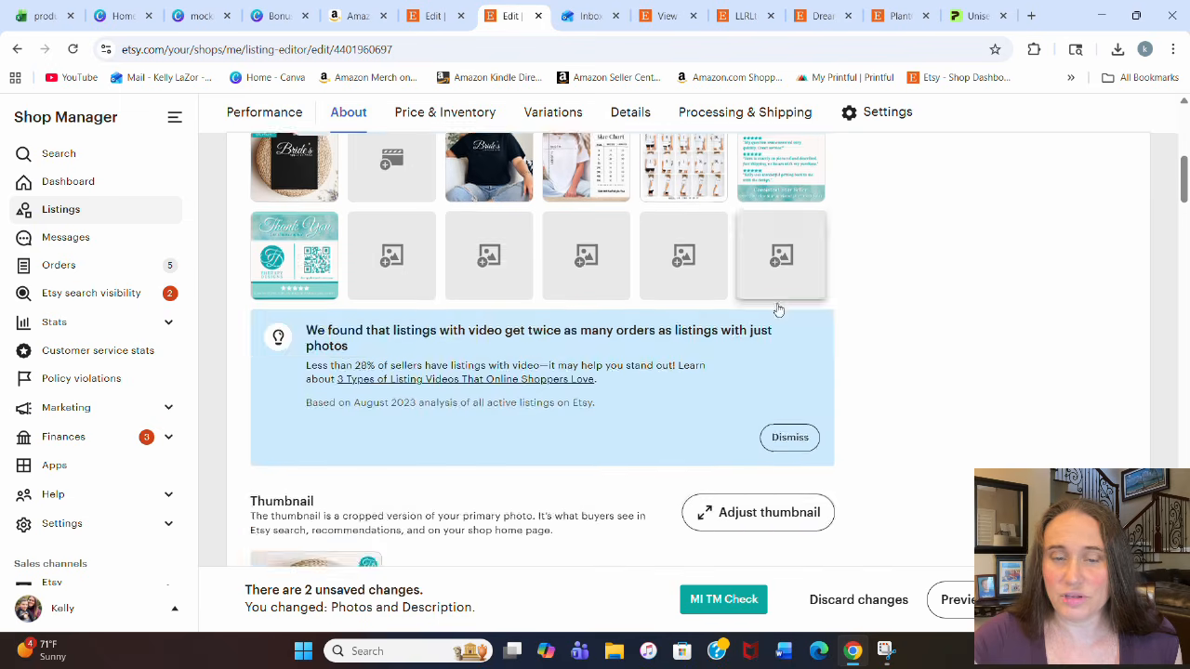
{"action": "scroll", "coordinate": [1002, 248], "scroll_direction": "down", "scroll_amount": 3}
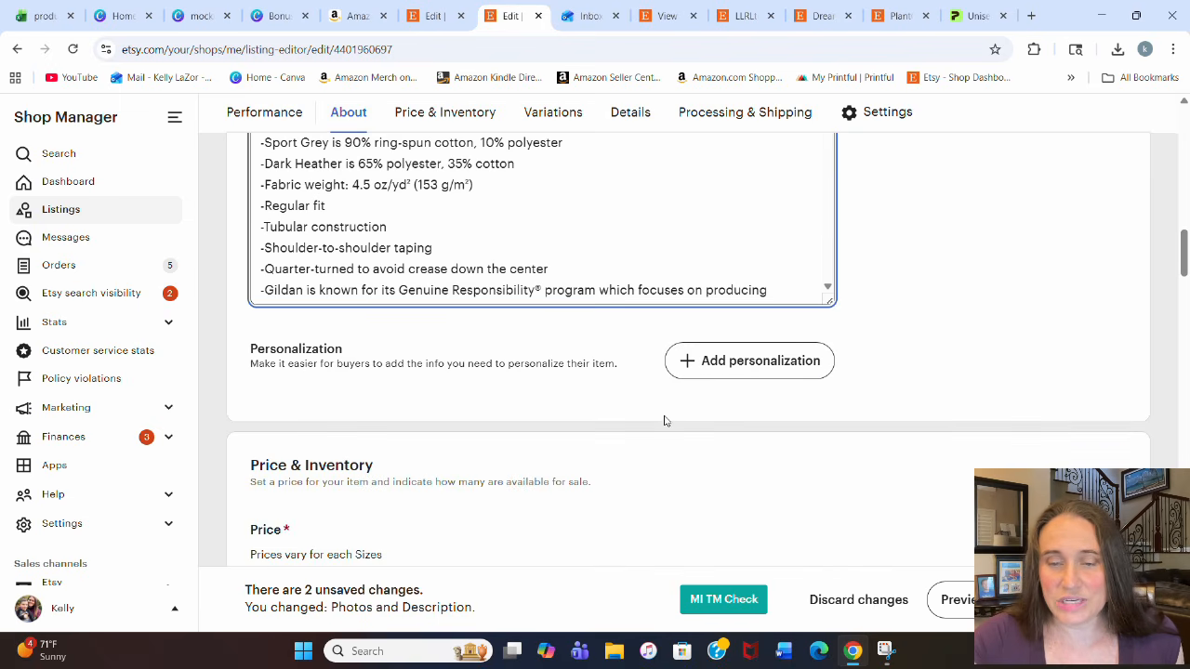
{"action": "left_click", "coordinate": [694, 369]}
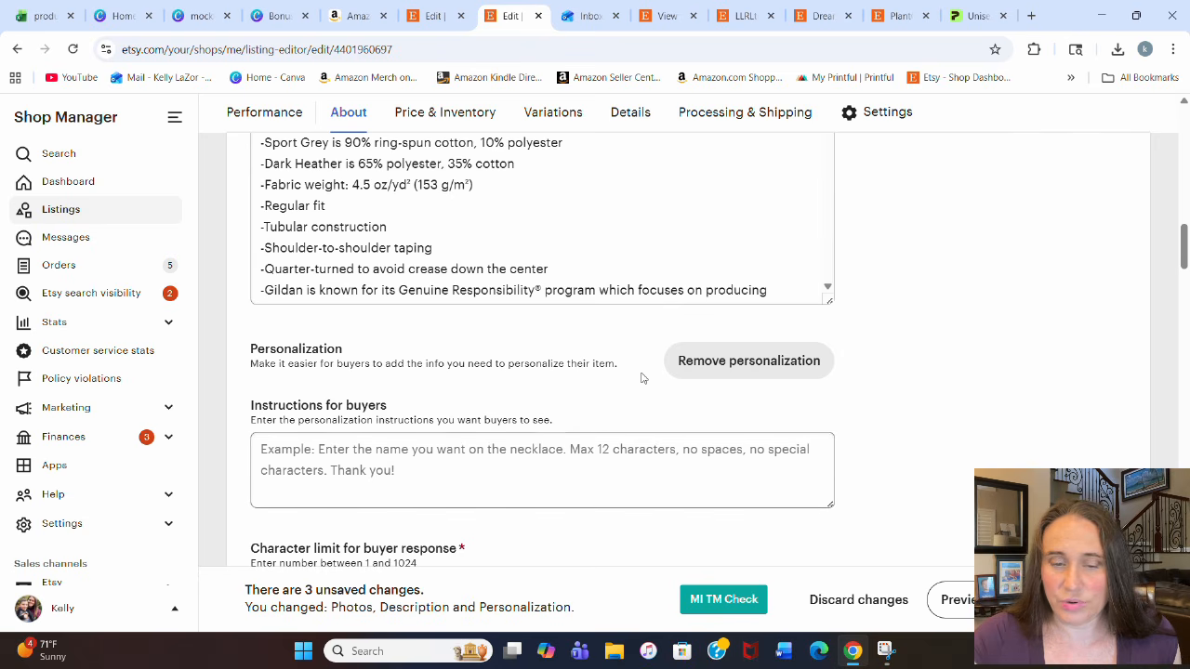
{"action": "left_click", "coordinate": [702, 365]}
Step: Add Cotton as the listing's material in the attributes
{"action": "scroll", "coordinate": [855, 329], "scroll_direction": "down", "scroll_amount": 3}
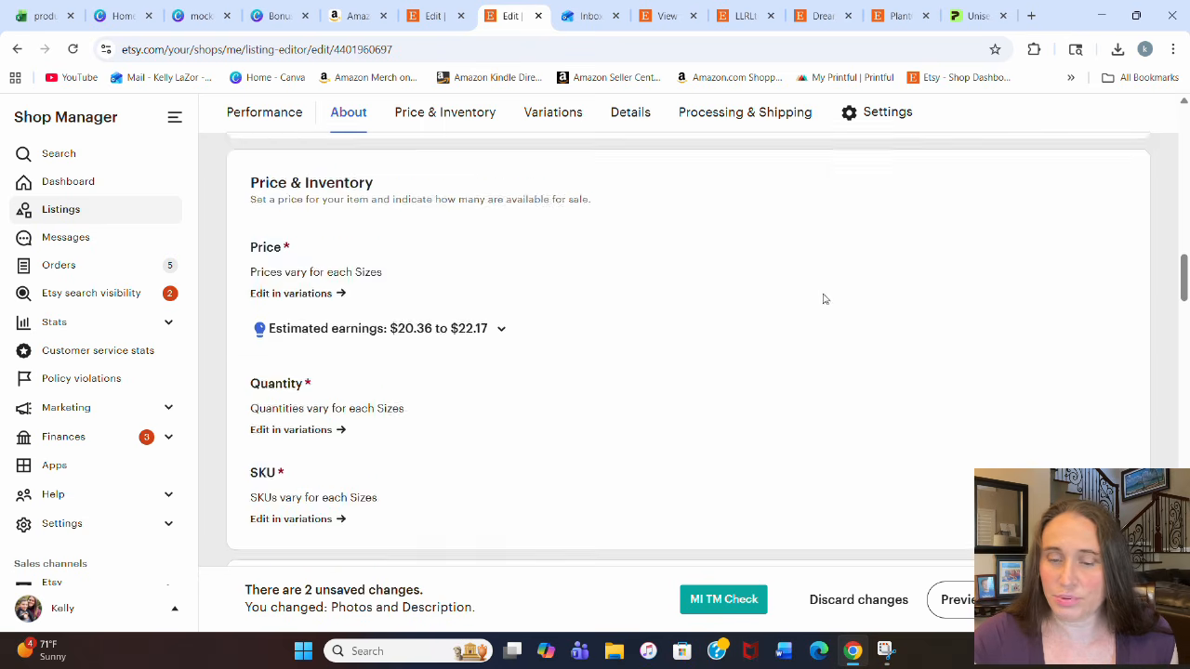
{"action": "scroll", "coordinate": [843, 318], "scroll_direction": "down", "scroll_amount": 5}
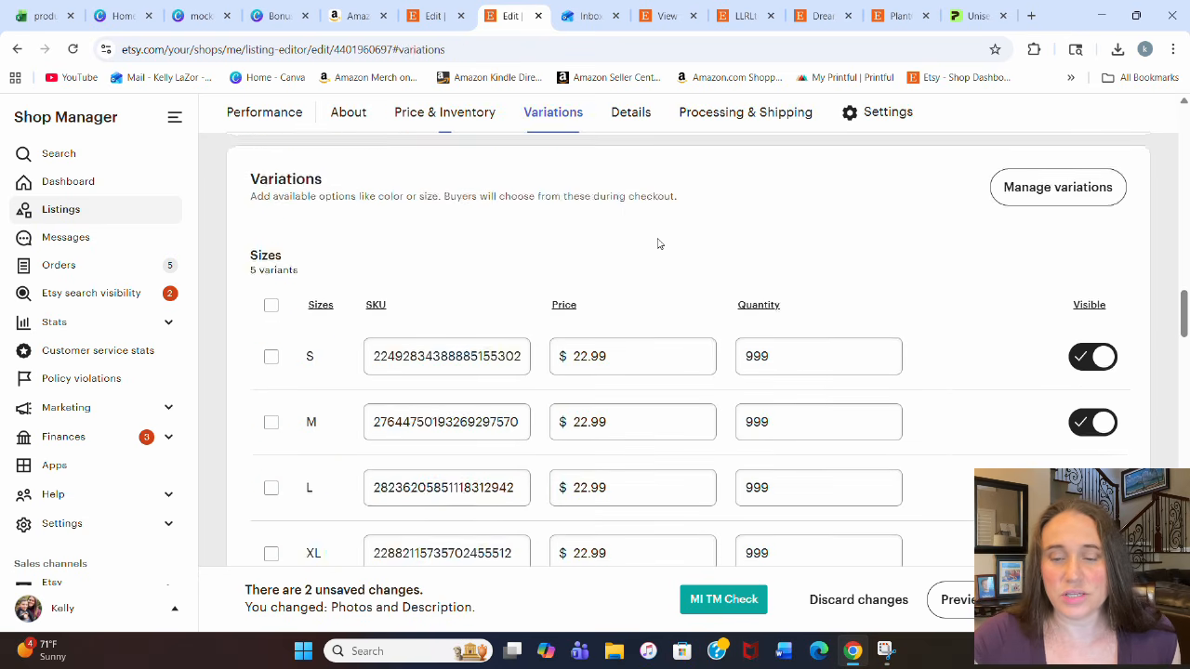
{"action": "scroll", "coordinate": [642, 228], "scroll_direction": "down", "scroll_amount": 1}
{"action": "scroll", "coordinate": [614, 307], "scroll_direction": "down", "scroll_amount": 1}
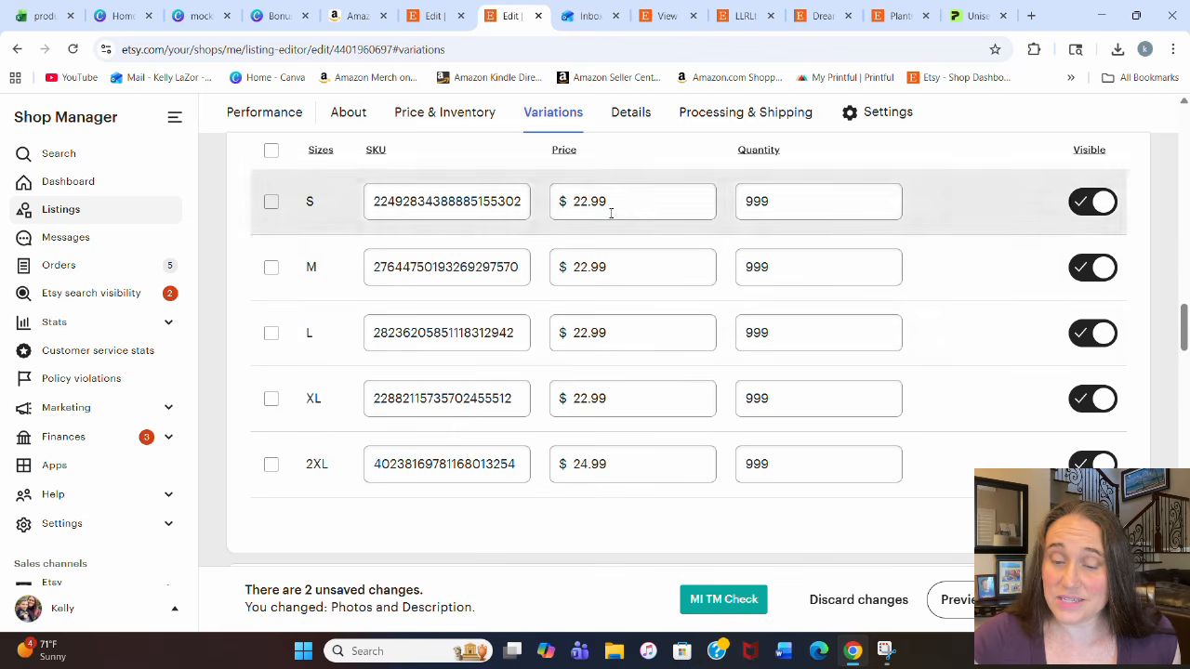
{"action": "scroll", "coordinate": [609, 190], "scroll_direction": "down", "scroll_amount": 4}
{"action": "scroll", "coordinate": [600, 181], "scroll_direction": "down", "scroll_amount": 3}
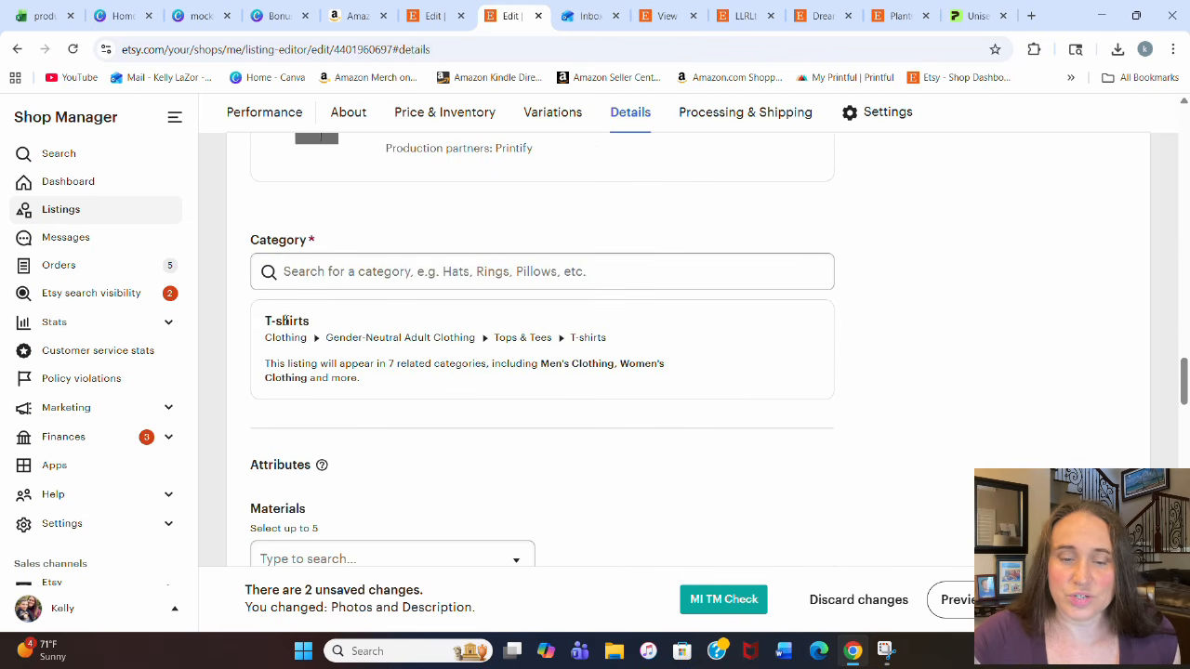
{"action": "scroll", "coordinate": [549, 313], "scroll_direction": "down", "scroll_amount": 3}
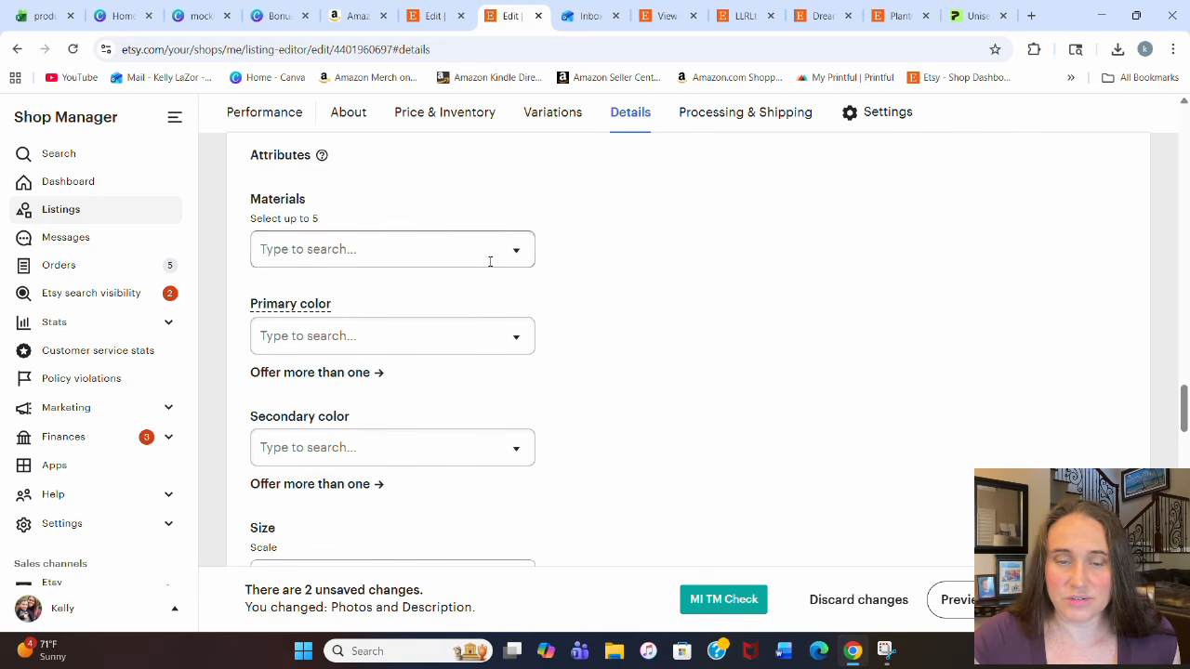
{"action": "left_click", "coordinate": [490, 261]}
{"action": "type", "text": "cotto"}
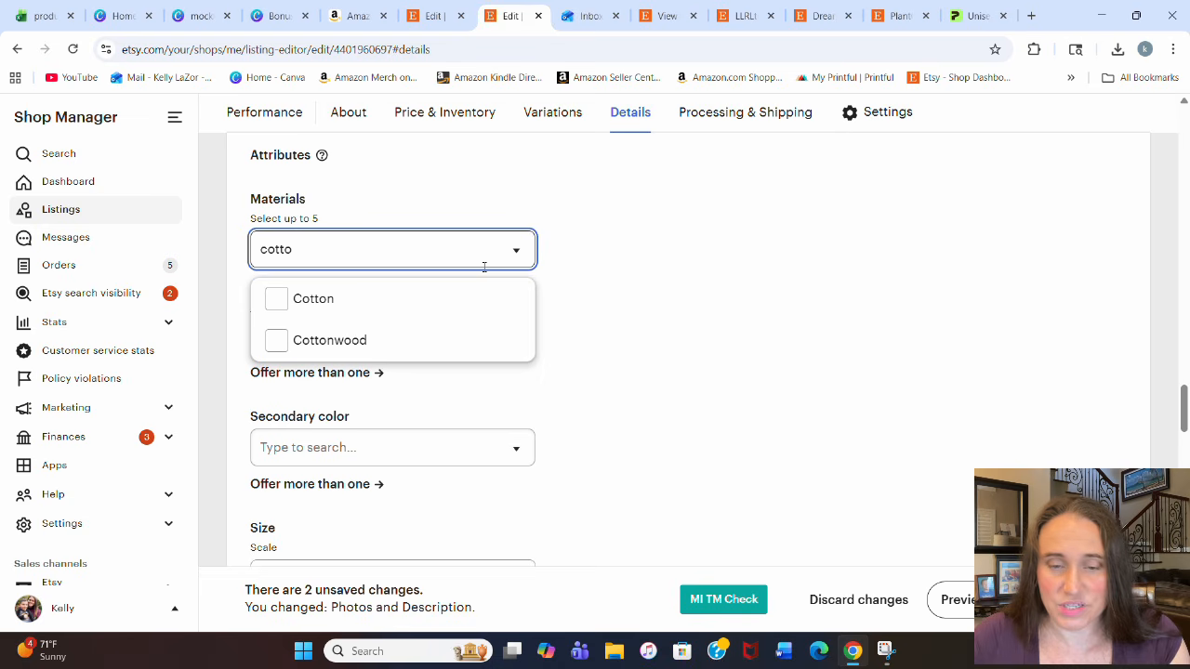
{"action": "left_click", "coordinate": [385, 312]}
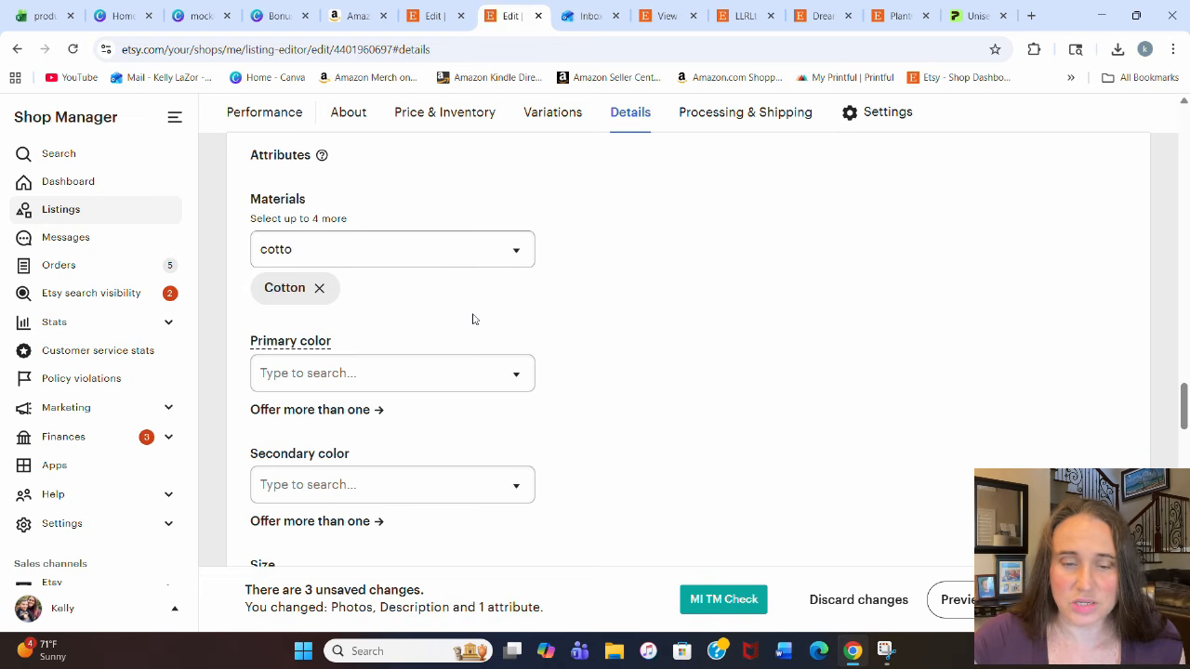
Step: Set the primary color attribute to Black
{"action": "scroll", "coordinate": [500, 332], "scroll_direction": "down", "scroll_amount": 1}
{"action": "left_click", "coordinate": [506, 294]}
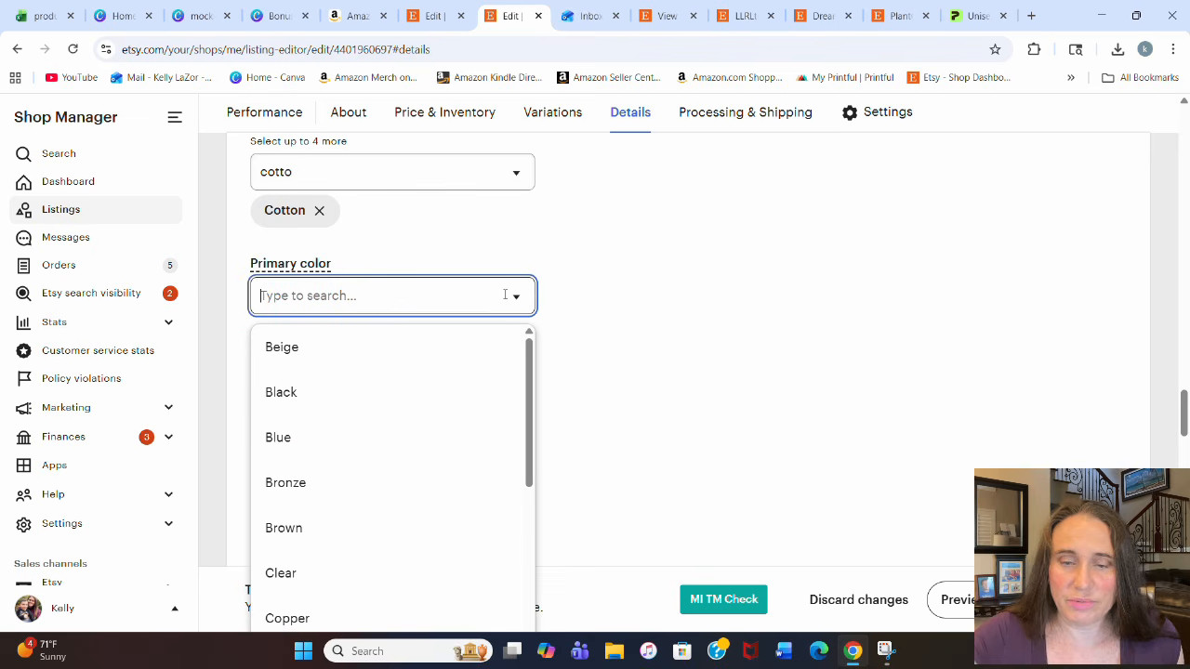
{"action": "left_click", "coordinate": [295, 386]}
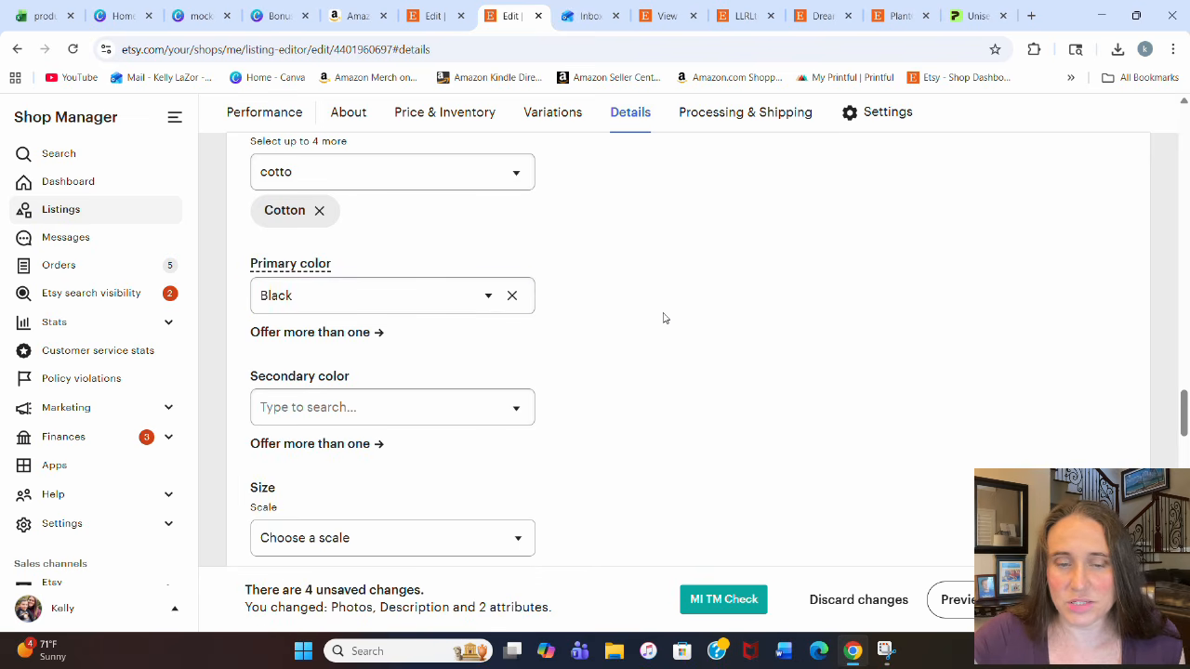
Step: Expand the full attribute list and set the sleeve length to Short sleeve and the neckline to Crew
{"action": "scroll", "coordinate": [462, 370], "scroll_direction": "down", "scroll_amount": 2}
{"action": "scroll", "coordinate": [484, 278], "scroll_direction": "down", "scroll_amount": 3}
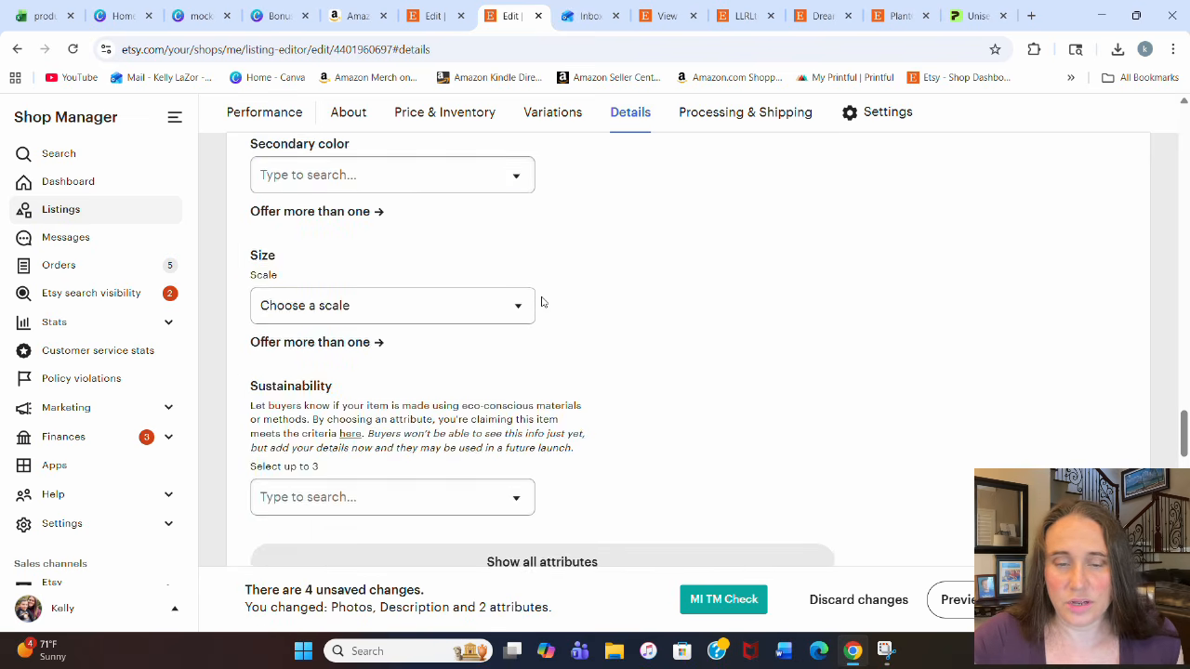
{"action": "left_click", "coordinate": [579, 406]}
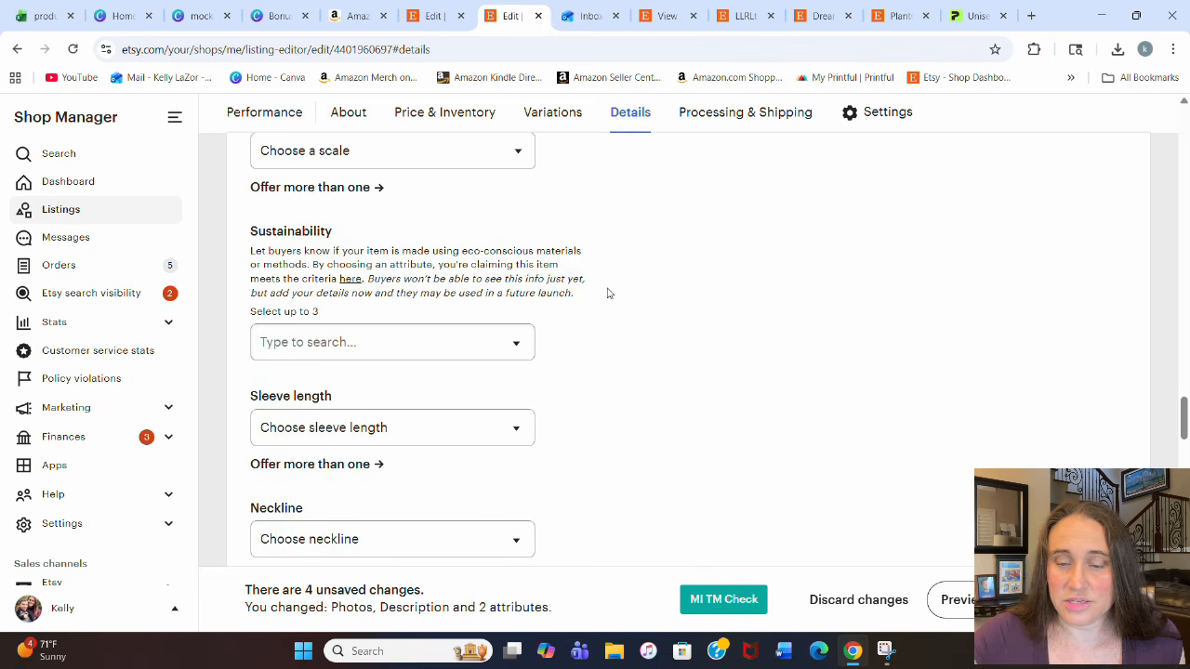
{"action": "scroll", "coordinate": [595, 279], "scroll_direction": "down", "scroll_amount": 2}
{"action": "left_click", "coordinate": [510, 285]}
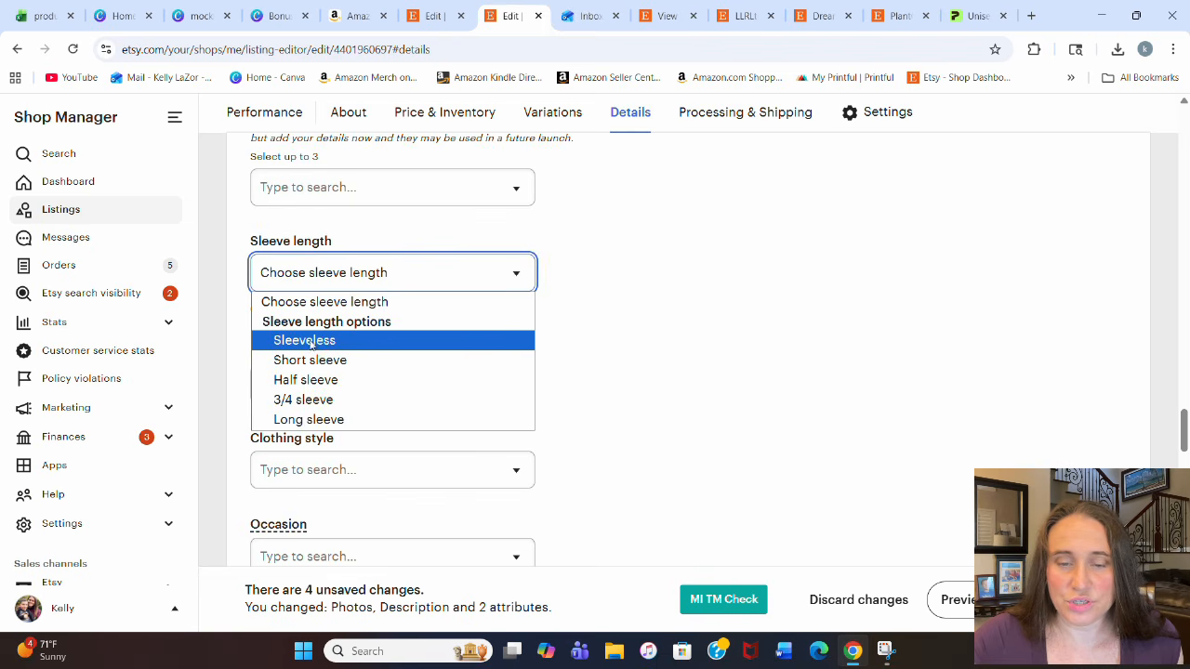
{"action": "left_click", "coordinate": [309, 360]}
{"action": "left_click", "coordinate": [492, 384]}
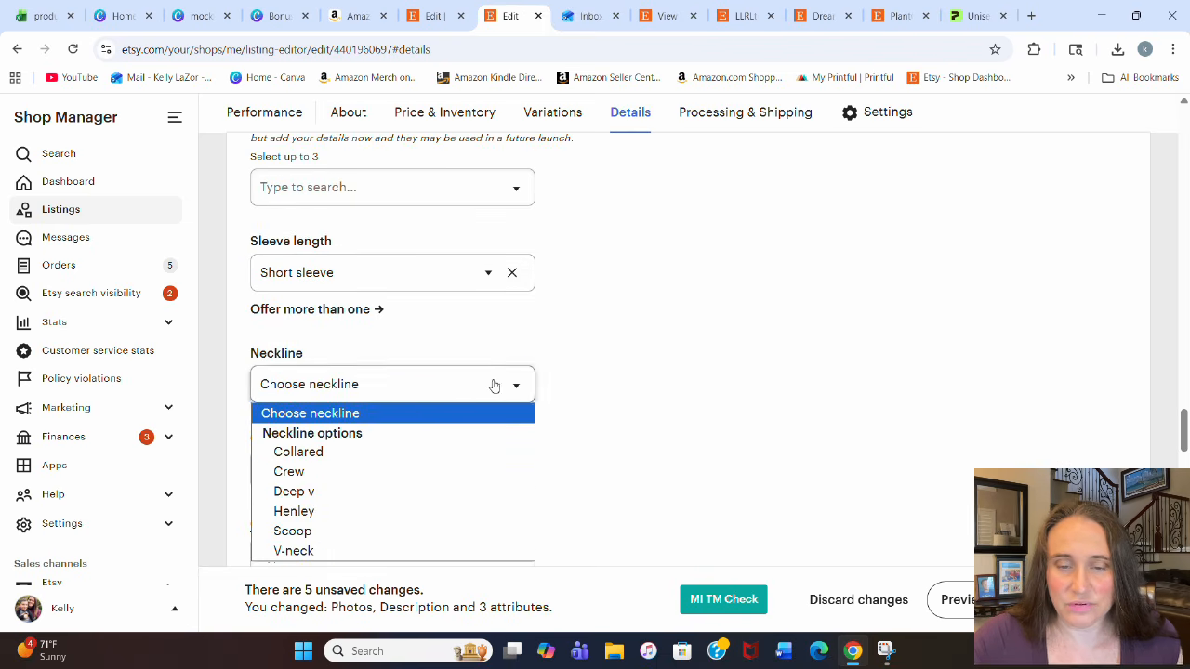
{"action": "left_click", "coordinate": [303, 471]}
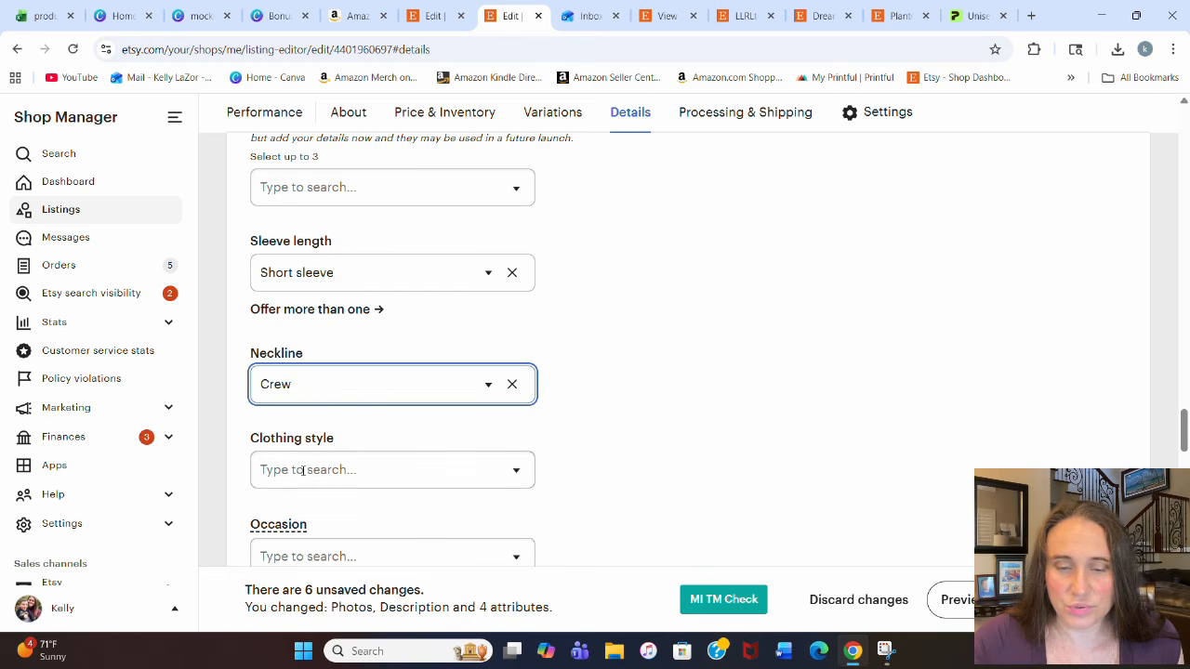
{"action": "left_click", "coordinate": [698, 382]}
Step: Set the listing's occasion attribute to Bachelorette party
{"action": "scroll", "coordinate": [683, 344], "scroll_direction": "down", "scroll_amount": 3}
{"action": "left_click", "coordinate": [484, 244]}
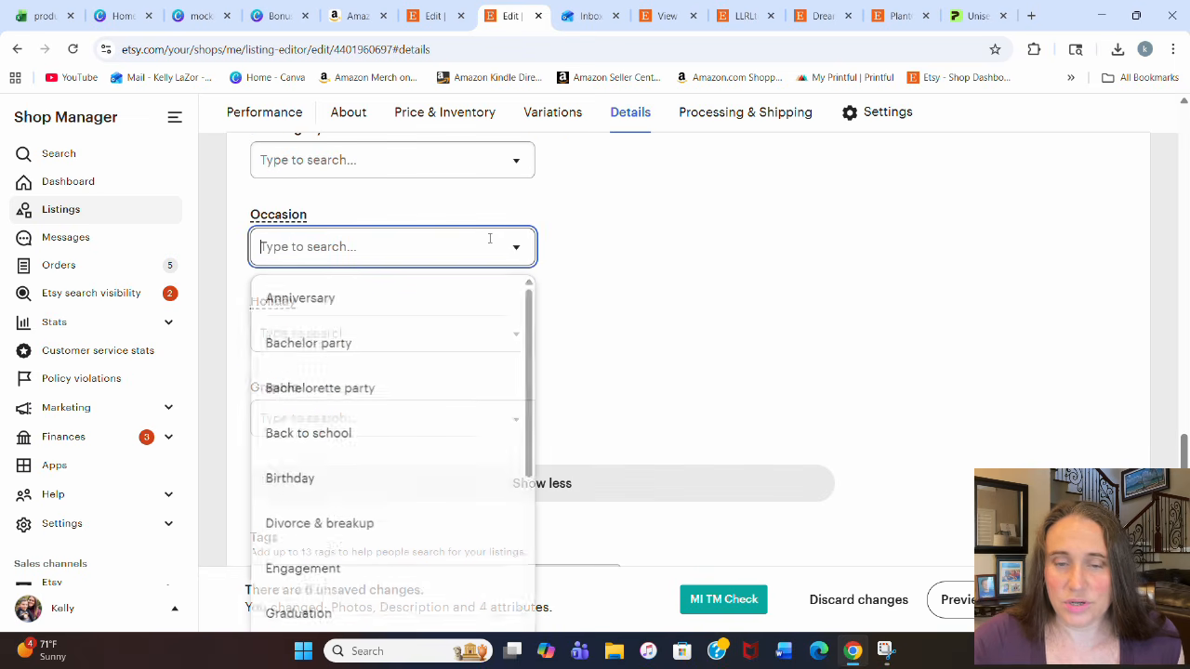
{"action": "left_click", "coordinate": [320, 388]}
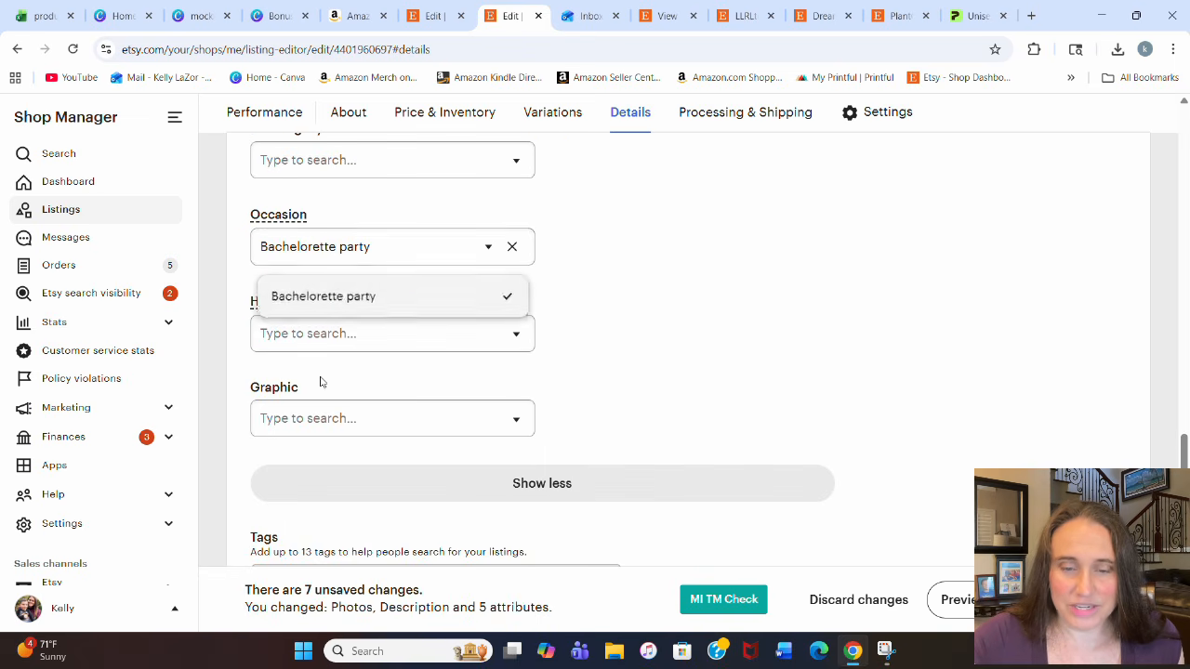
Step: Set the listing's graphic attribute to Humorous saying
{"action": "scroll", "coordinate": [786, 257], "scroll_direction": "down", "scroll_amount": 2}
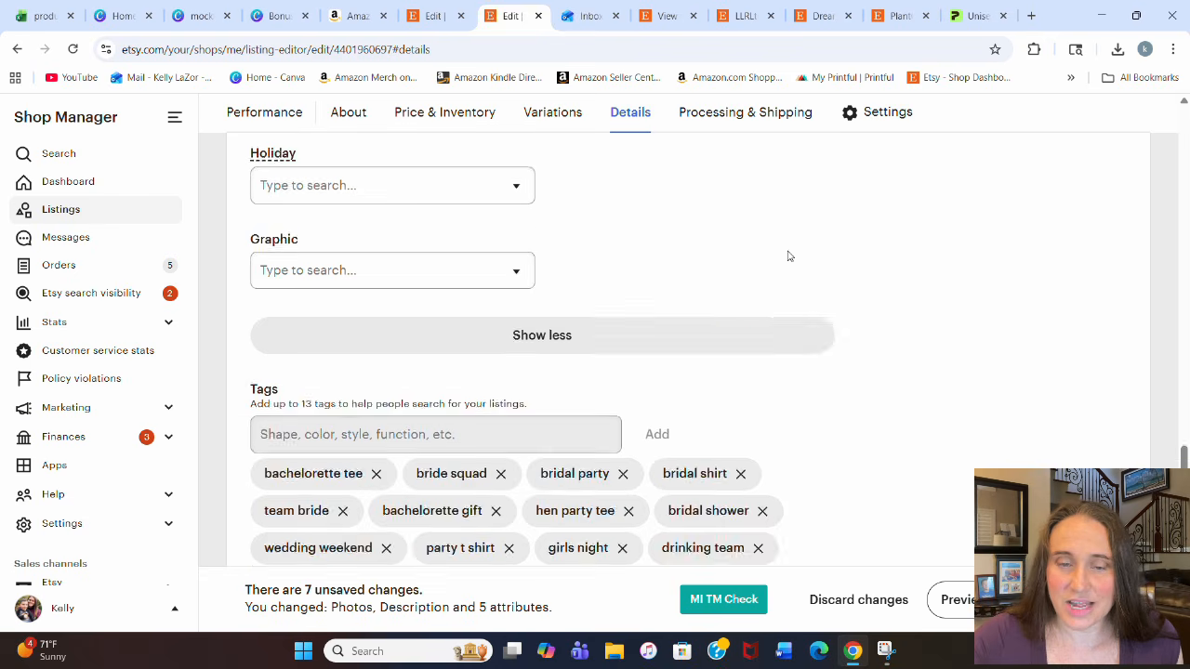
{"action": "left_click", "coordinate": [518, 188]}
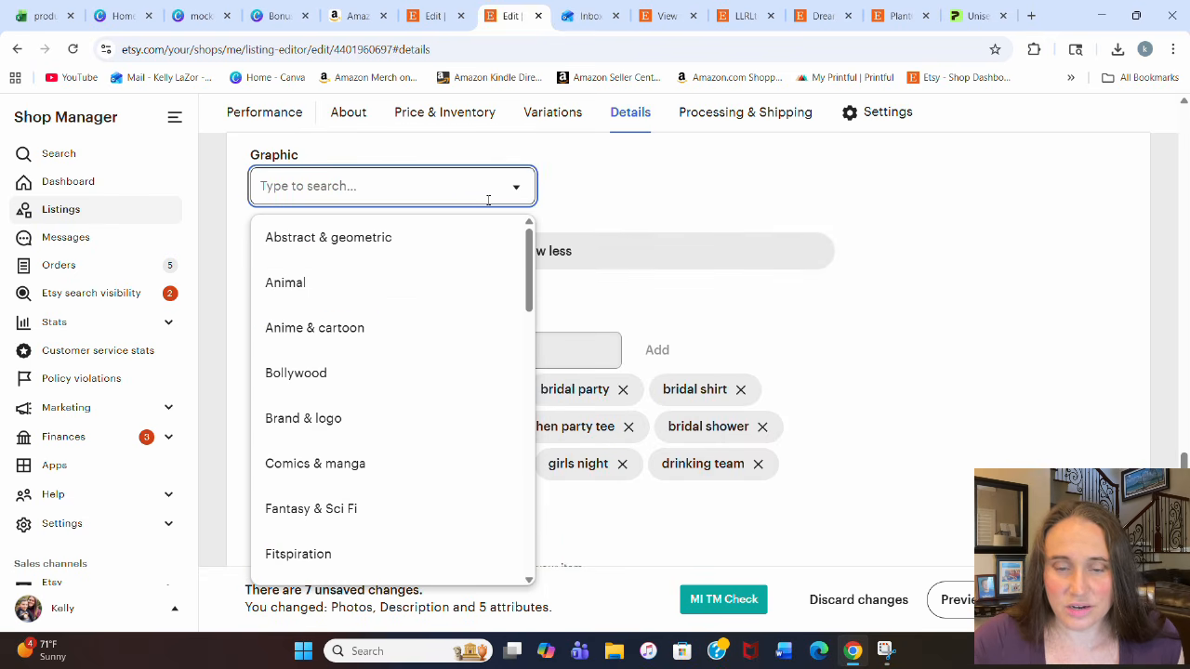
{"action": "scroll", "coordinate": [378, 303], "scroll_direction": "down", "scroll_amount": 4}
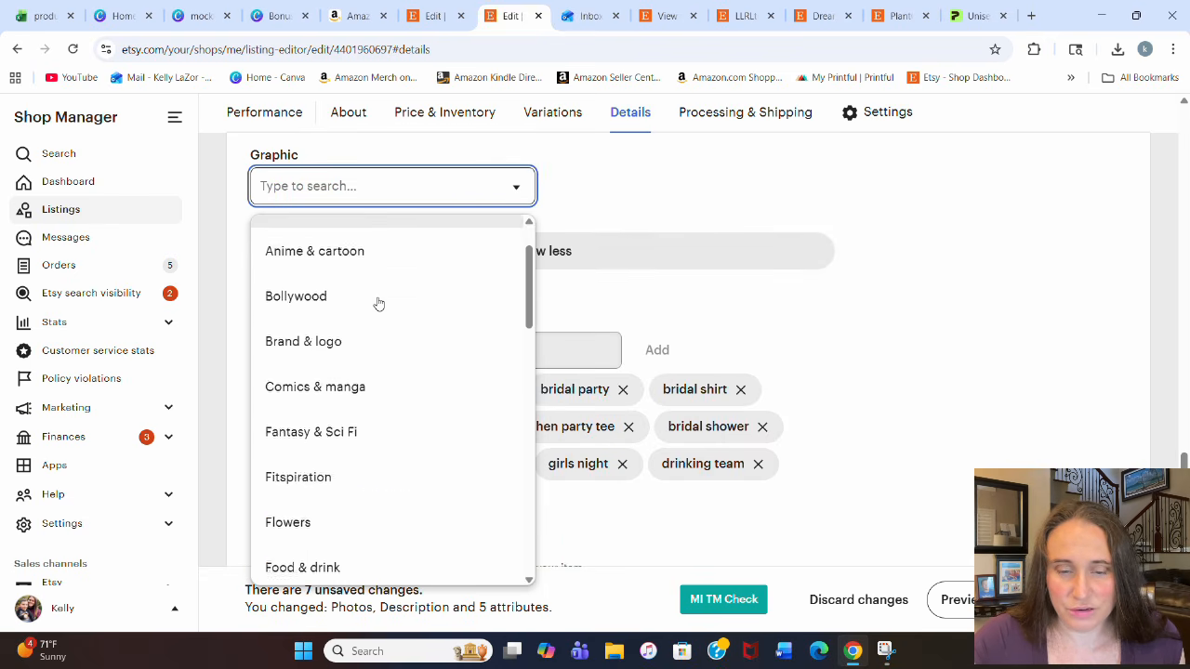
{"action": "scroll", "coordinate": [378, 303], "scroll_direction": "down", "scroll_amount": 3}
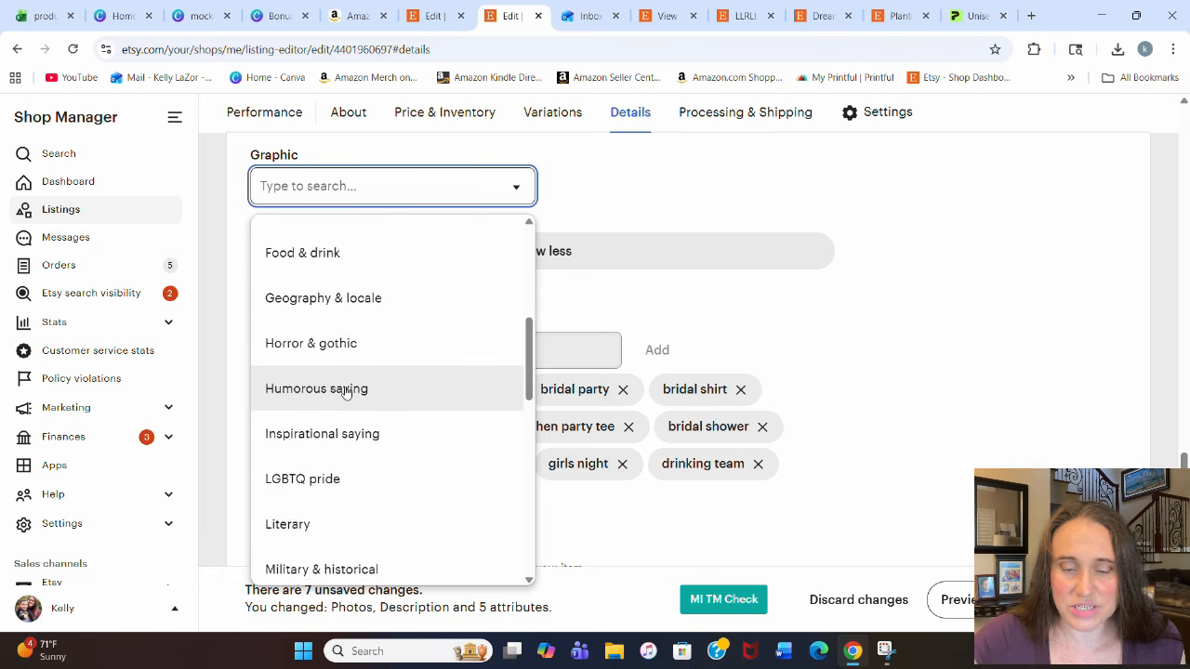
{"action": "scroll", "coordinate": [358, 319], "scroll_direction": "down", "scroll_amount": 4}
{"action": "scroll", "coordinate": [362, 322], "scroll_direction": "down", "scroll_amount": 3}
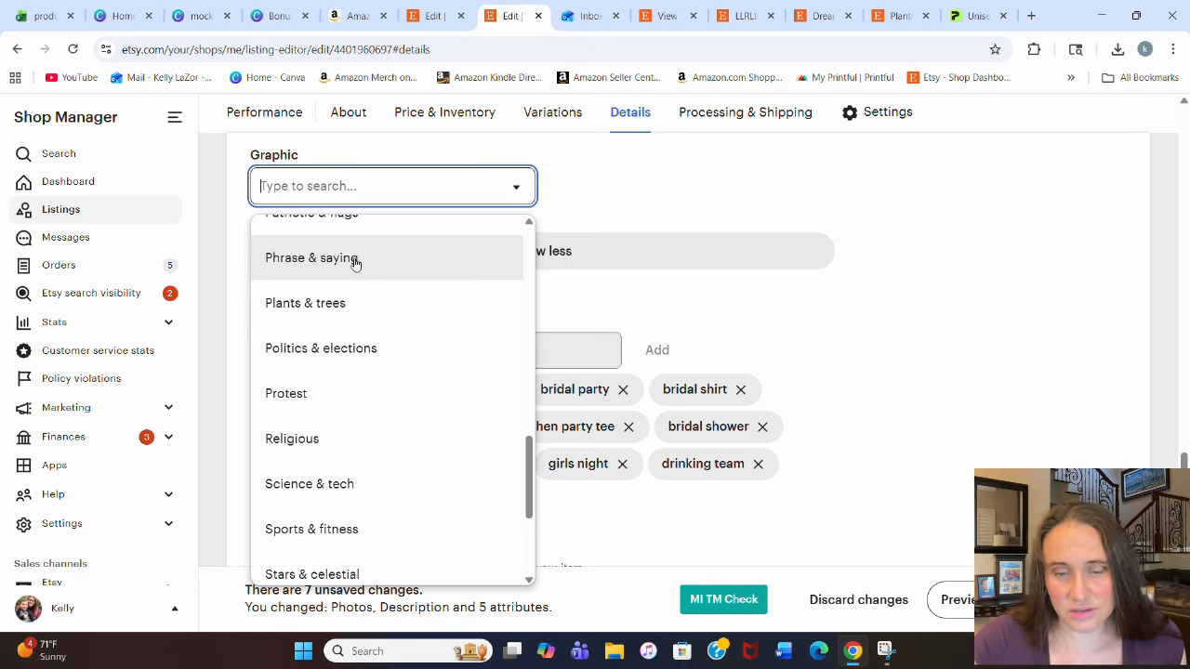
{"action": "scroll", "coordinate": [356, 262], "scroll_direction": "down", "scroll_amount": 5}
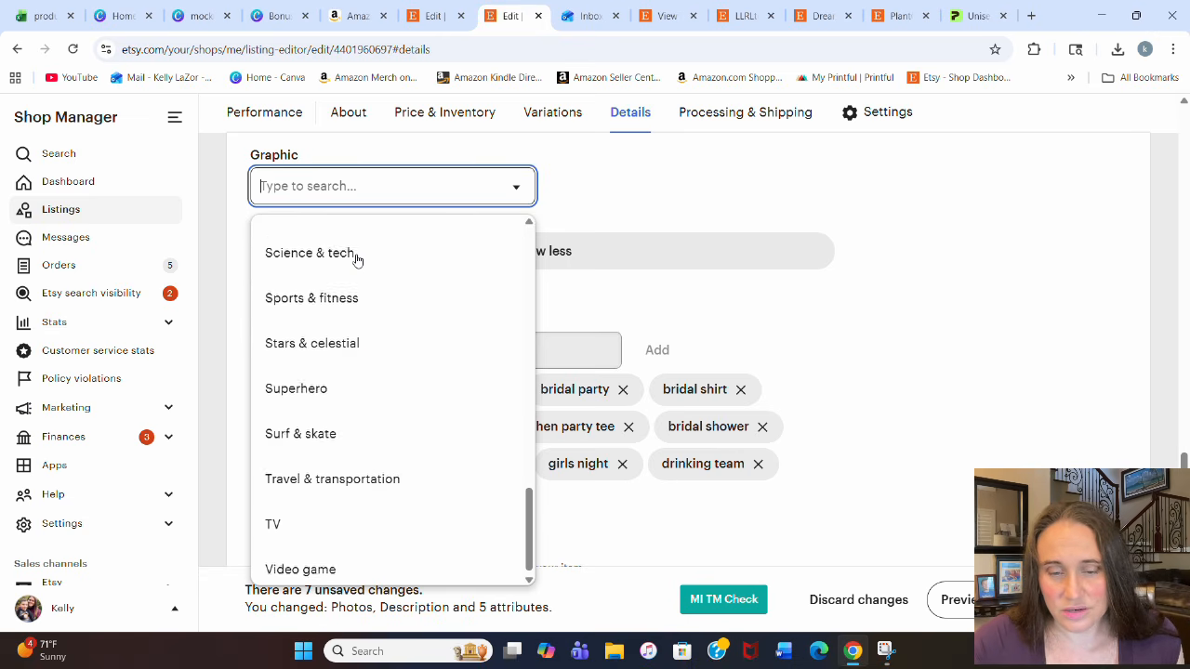
{"action": "scroll", "coordinate": [365, 363], "scroll_direction": "up", "scroll_amount": 5}
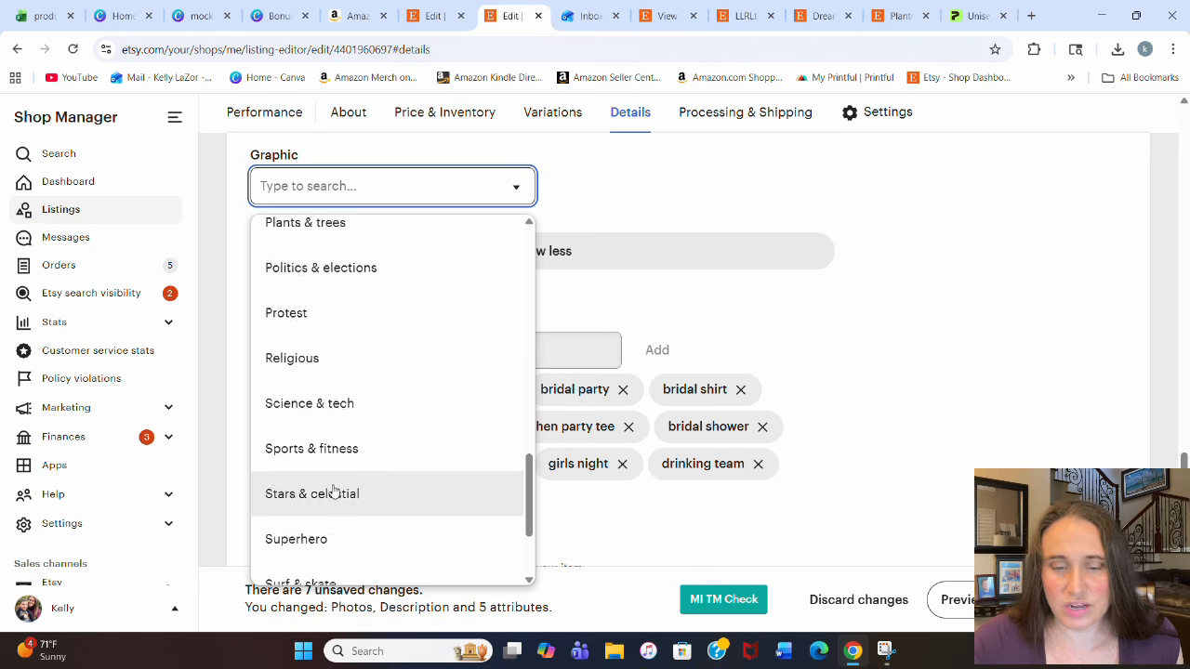
{"action": "scroll", "coordinate": [334, 472], "scroll_direction": "up", "scroll_amount": 5}
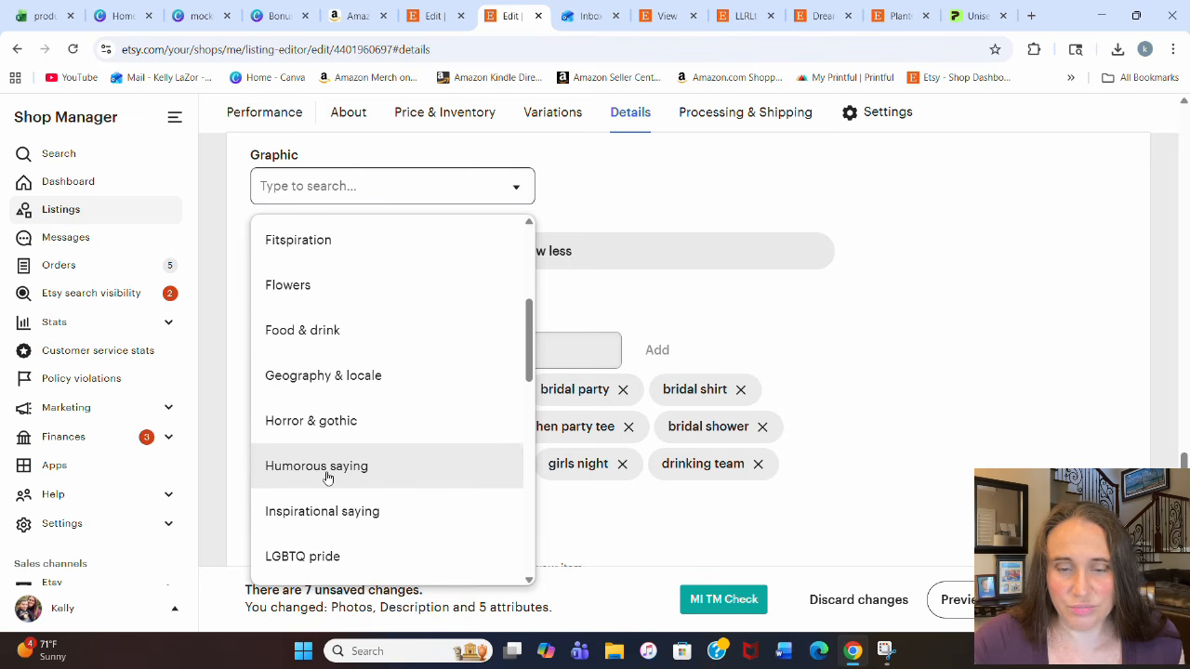
{"action": "left_click", "coordinate": [327, 476]}
Step: Open the listing's Standard: Printify Choice - International shipping profile for editing
{"action": "scroll", "coordinate": [627, 279], "scroll_direction": "down", "scroll_amount": 1}
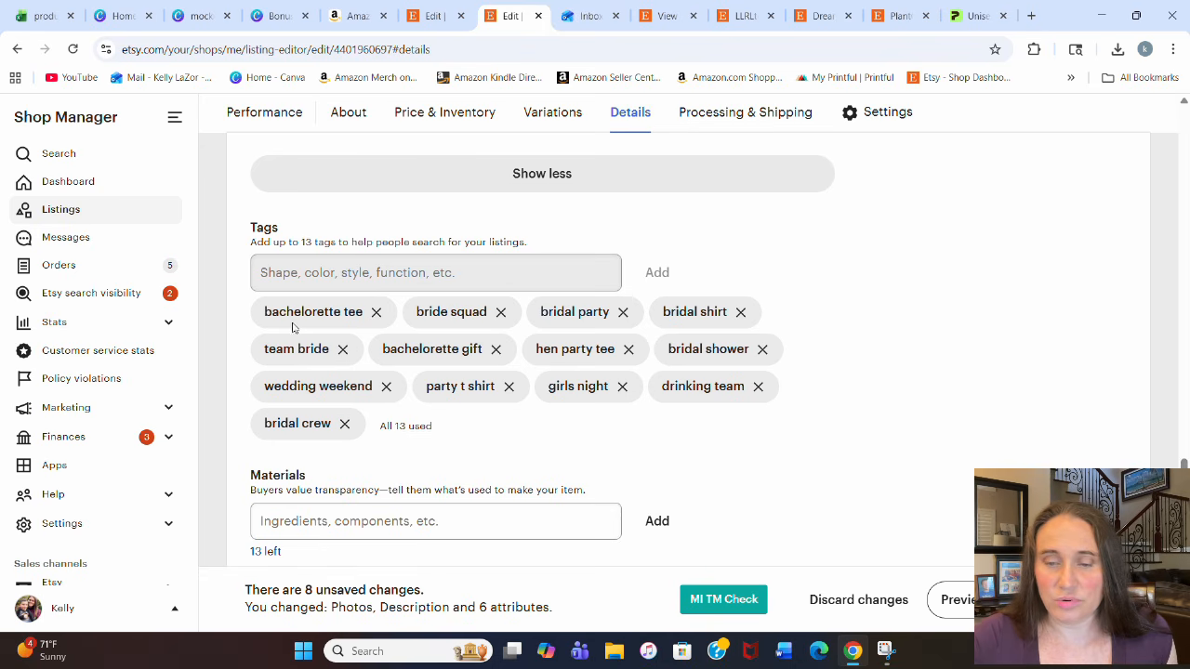
{"action": "scroll", "coordinate": [623, 339], "scroll_direction": "down", "scroll_amount": 9}
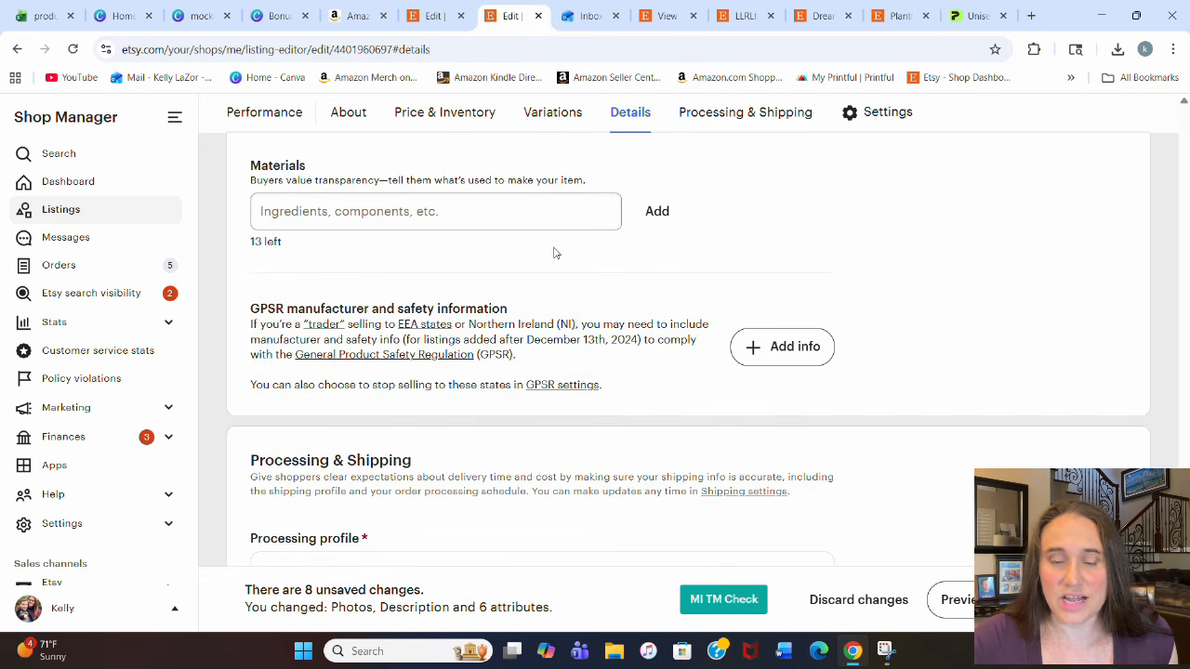
{"action": "scroll", "coordinate": [419, 260], "scroll_direction": "down", "scroll_amount": 1}
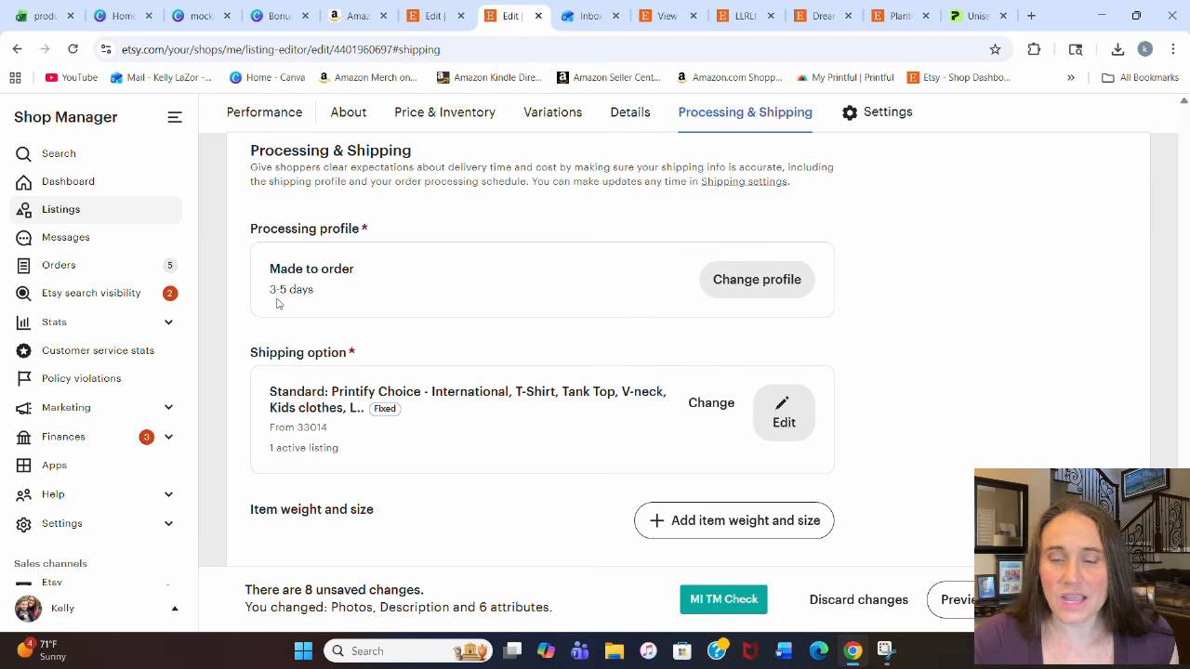
{"action": "scroll", "coordinate": [362, 313], "scroll_direction": "down", "scroll_amount": 1}
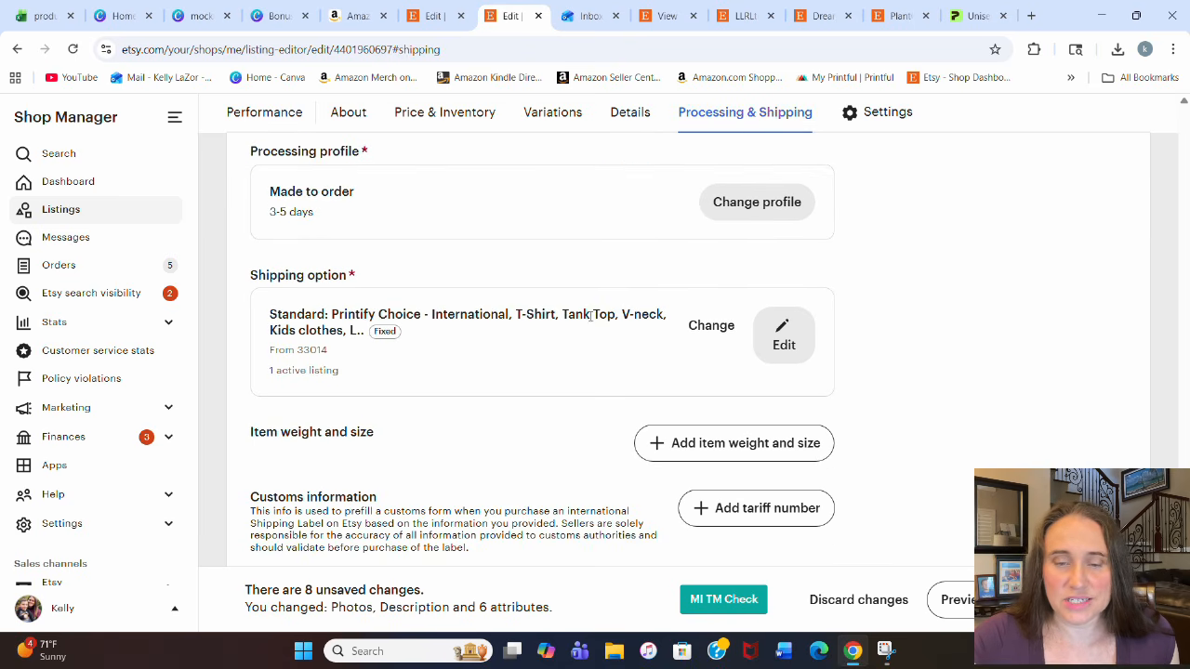
{"action": "left_click", "coordinate": [783, 333]}
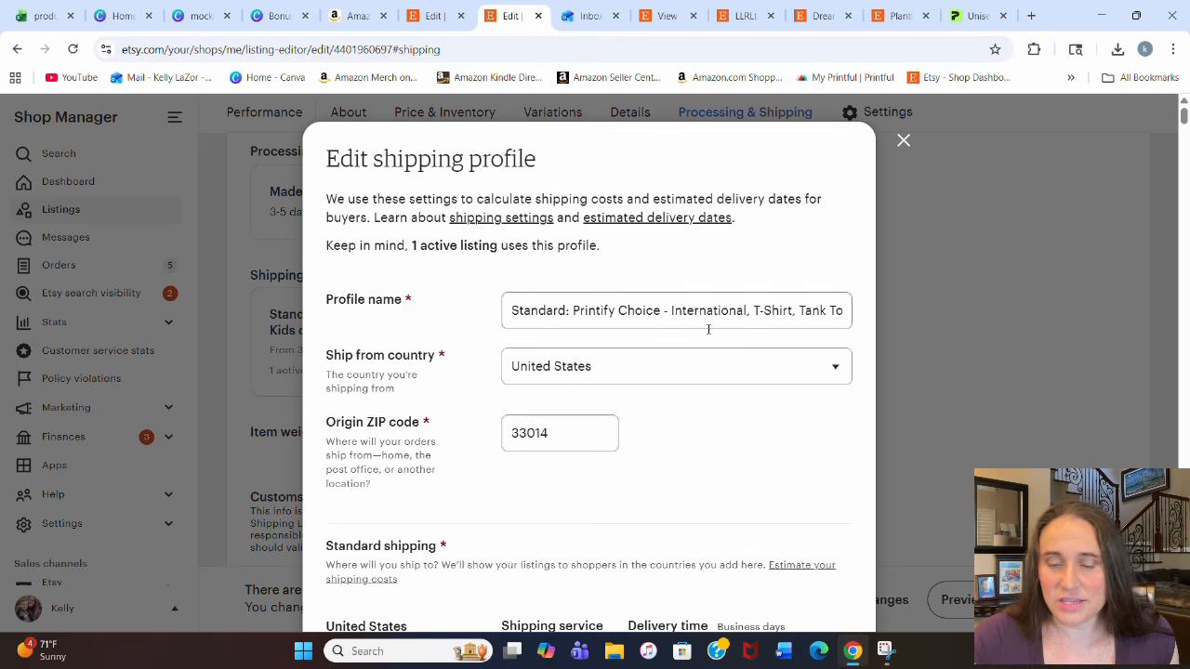
Step: Set the United States fixed shipping price to $0.00 for both one item and each additional item
{"action": "scroll", "coordinate": [705, 332], "scroll_direction": "down", "scroll_amount": 3}
{"action": "scroll", "coordinate": [704, 335], "scroll_direction": "down", "scroll_amount": 3}
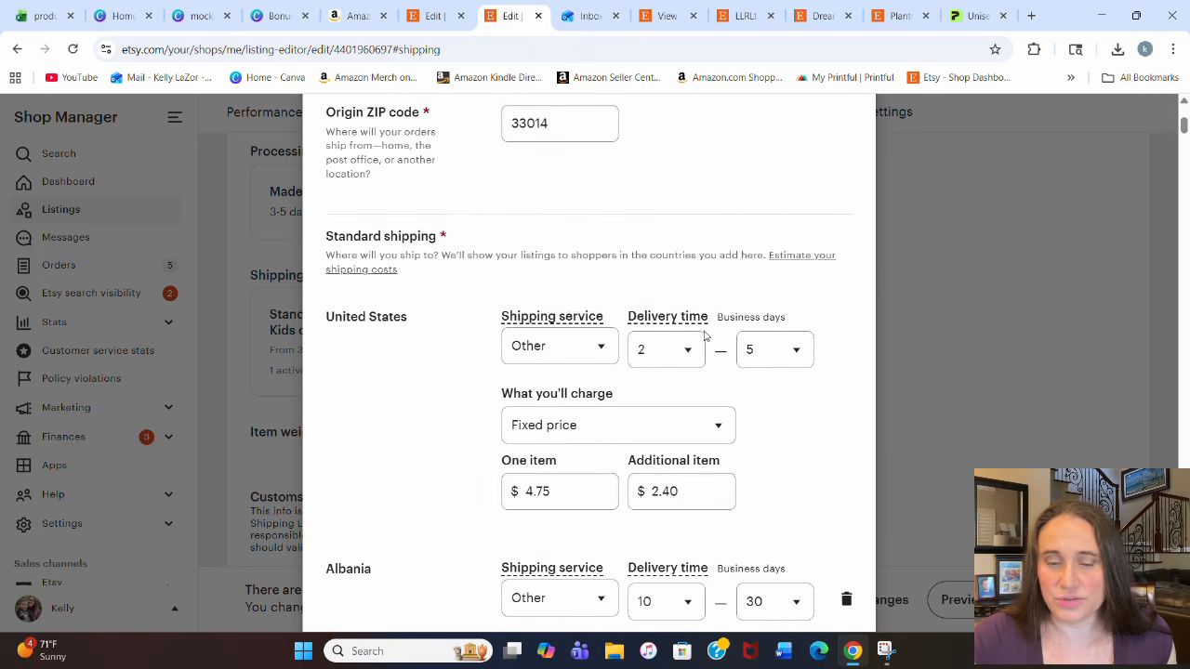
{"action": "left_click", "coordinate": [590, 342]}
{"action": "type", "text": "0.00"}
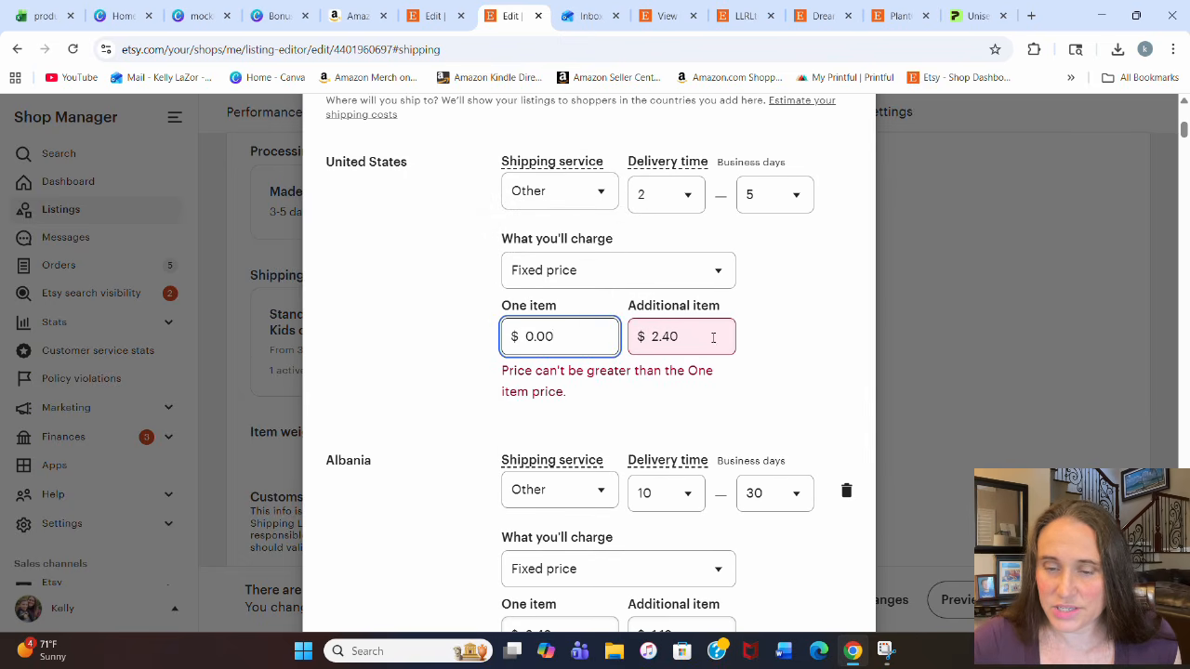
{"action": "key", "text": "Tab"}
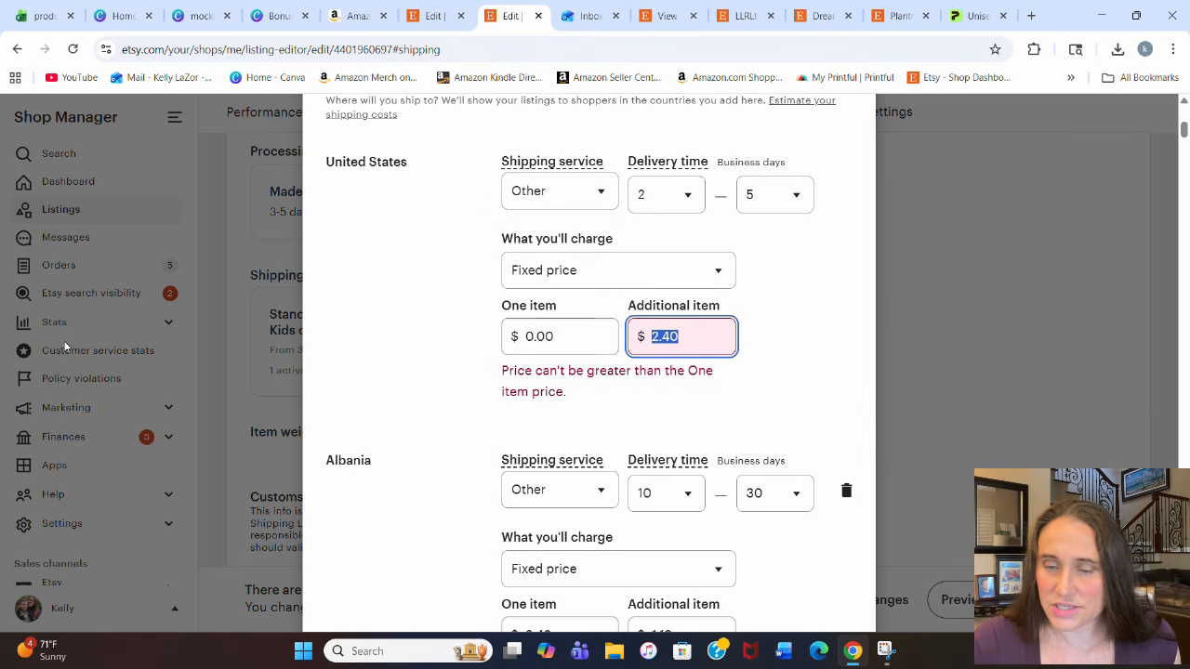
{"action": "type", "text": "0.00"}
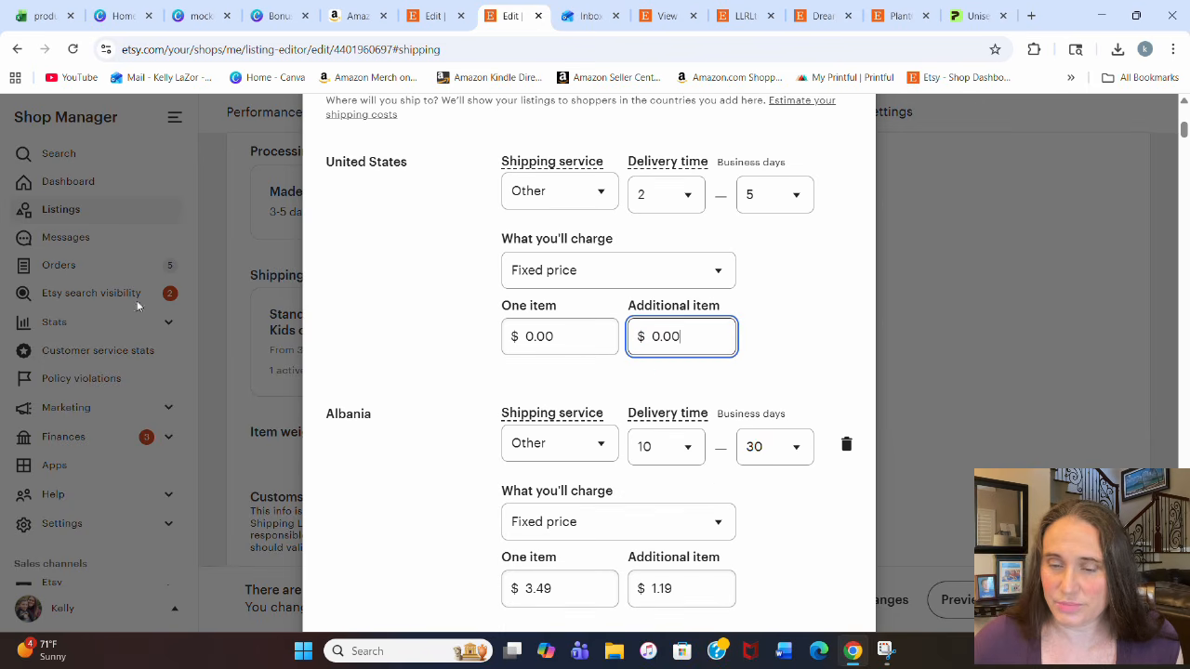
{"action": "left_click", "coordinate": [372, 303]}
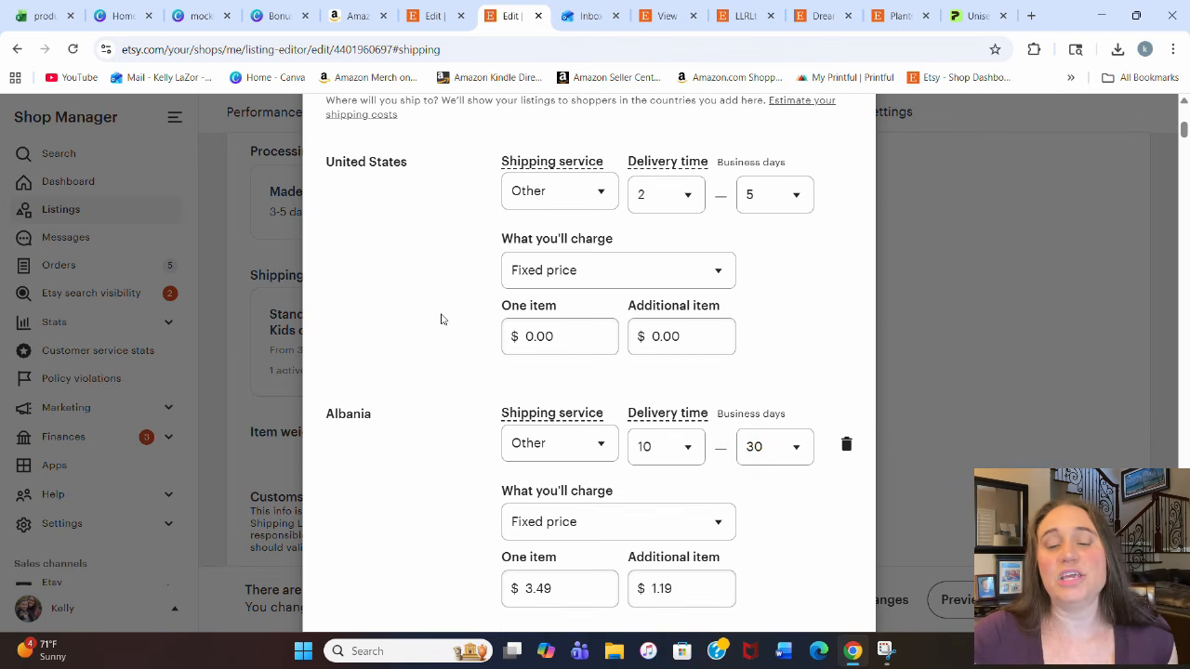
Step: Review the delivery times and fixed shipping prices for the international destinations in the shipping profile, including Australia, Canada and Denmark
{"action": "scroll", "coordinate": [403, 288], "scroll_direction": "down", "scroll_amount": 1}
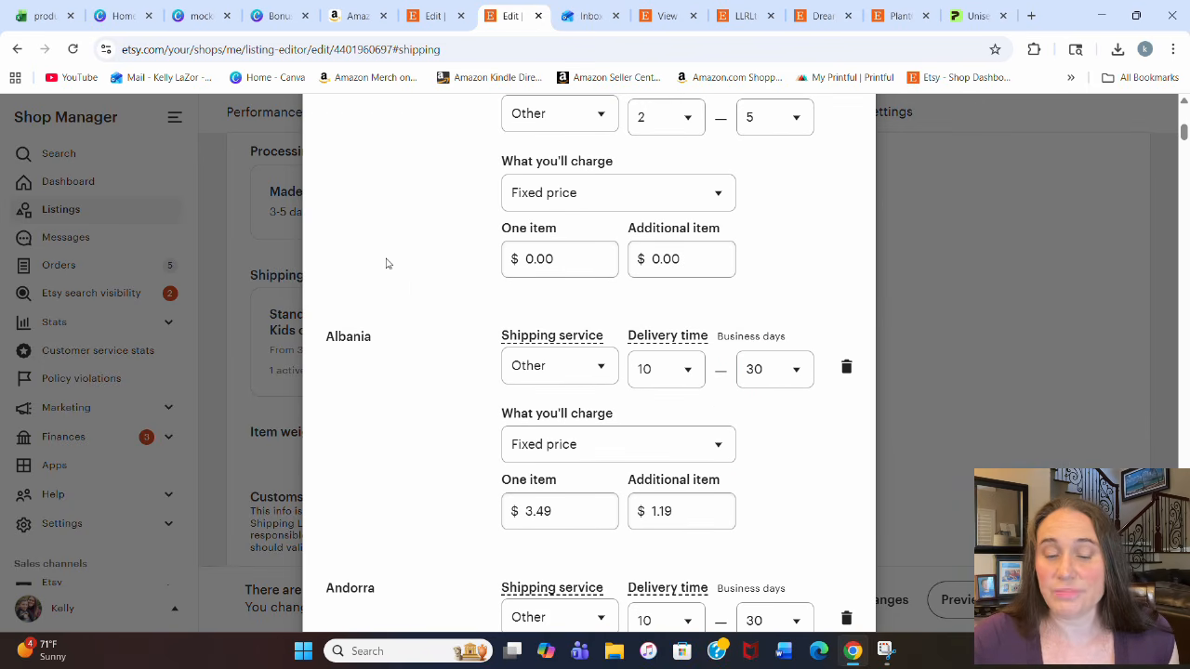
{"action": "scroll", "coordinate": [427, 221], "scroll_direction": "down", "scroll_amount": 3}
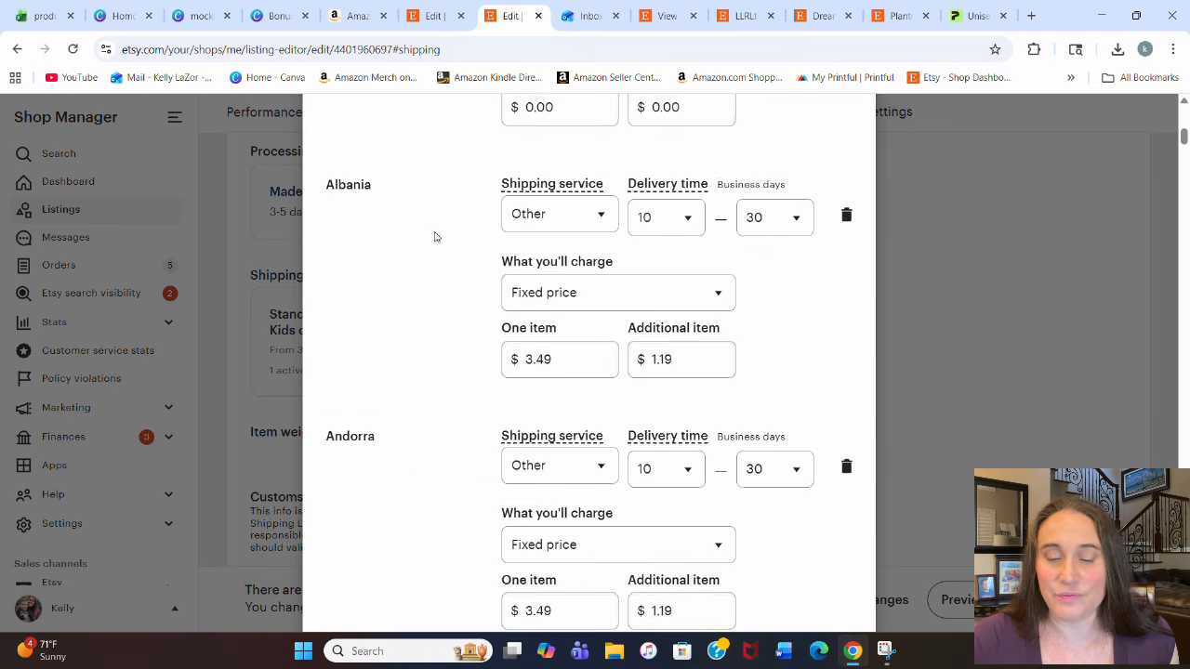
{"action": "scroll", "coordinate": [437, 264], "scroll_direction": "down", "scroll_amount": 8}
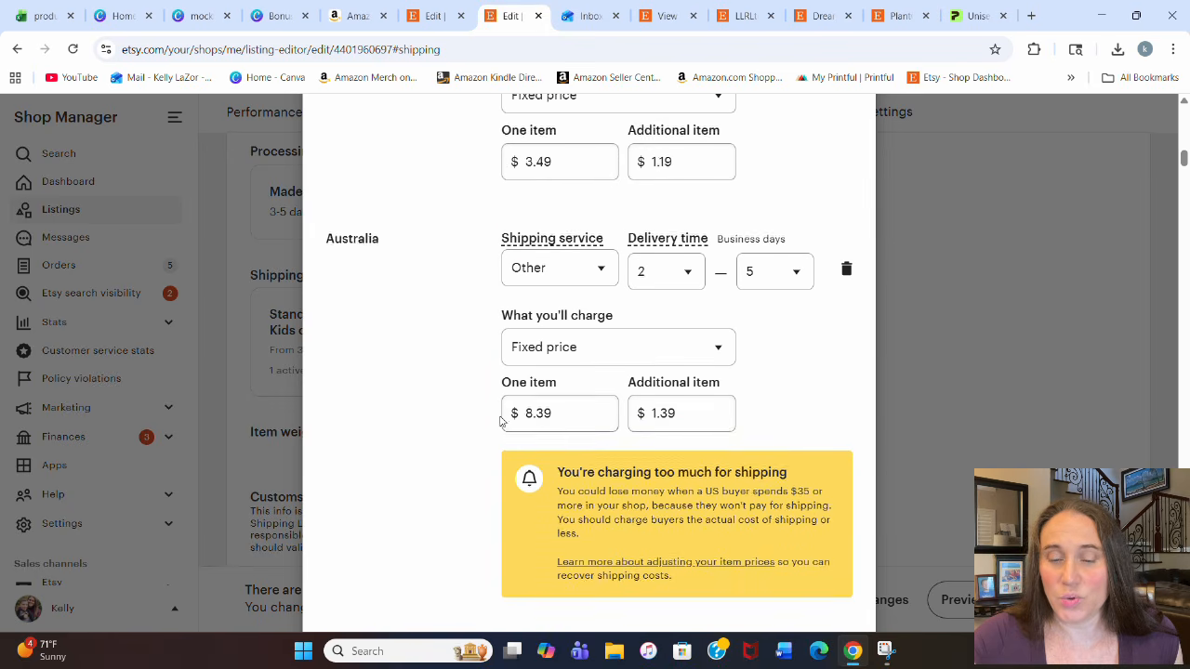
{"action": "scroll", "coordinate": [607, 275], "scroll_direction": "down", "scroll_amount": 3}
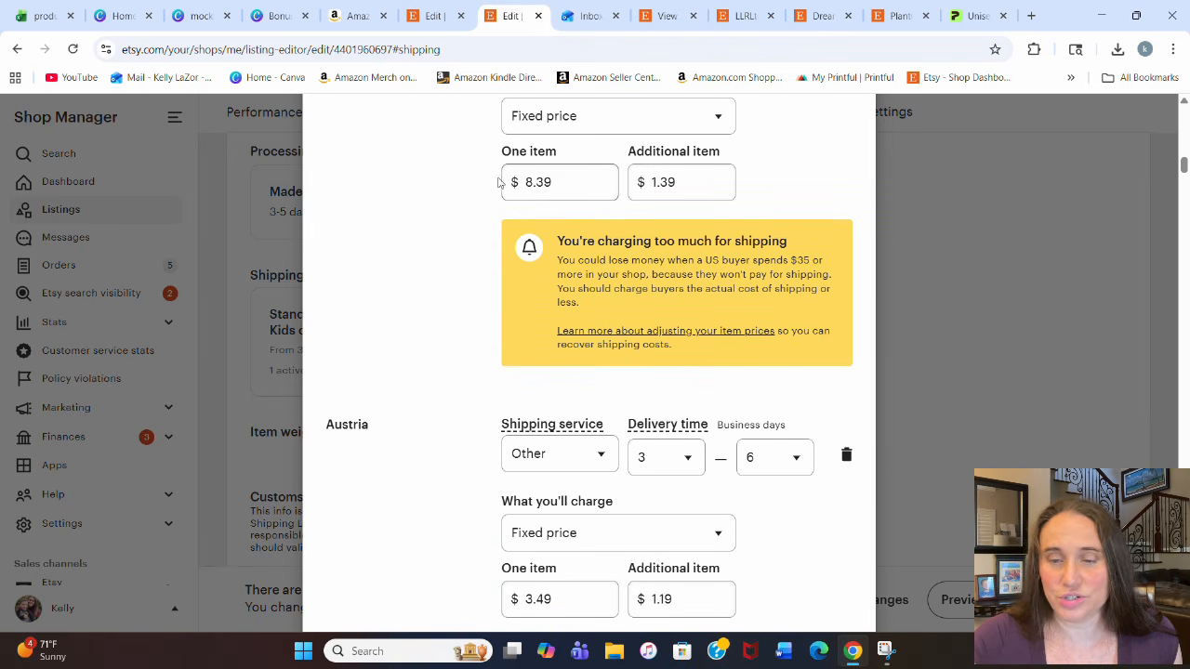
{"action": "scroll", "coordinate": [413, 178], "scroll_direction": "down", "scroll_amount": 3}
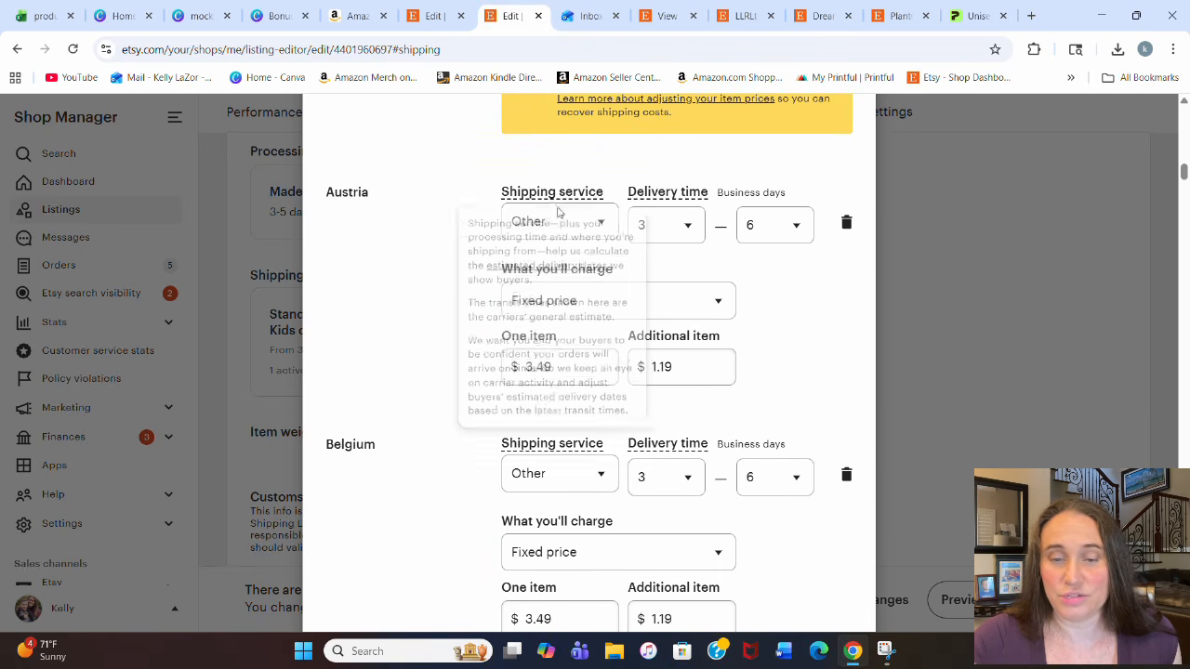
{"action": "scroll", "coordinate": [571, 210], "scroll_direction": "down", "scroll_amount": 4}
{"action": "scroll", "coordinate": [465, 270], "scroll_direction": "down", "scroll_amount": 6}
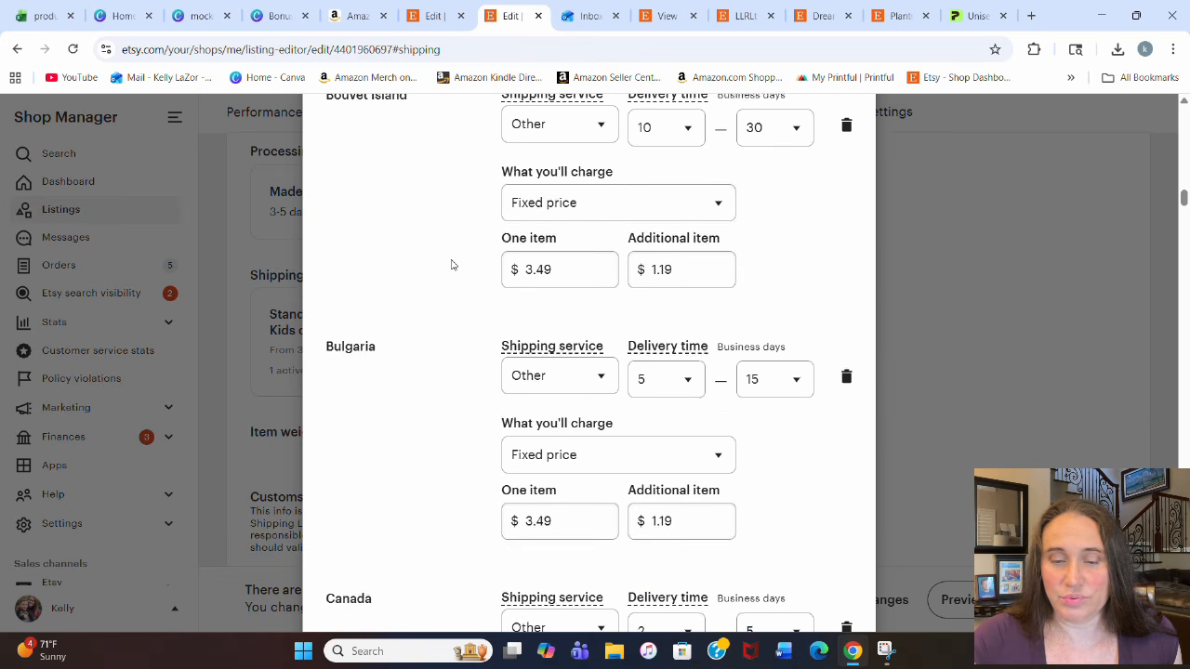
{"action": "scroll", "coordinate": [452, 265], "scroll_direction": "down", "scroll_amount": 4}
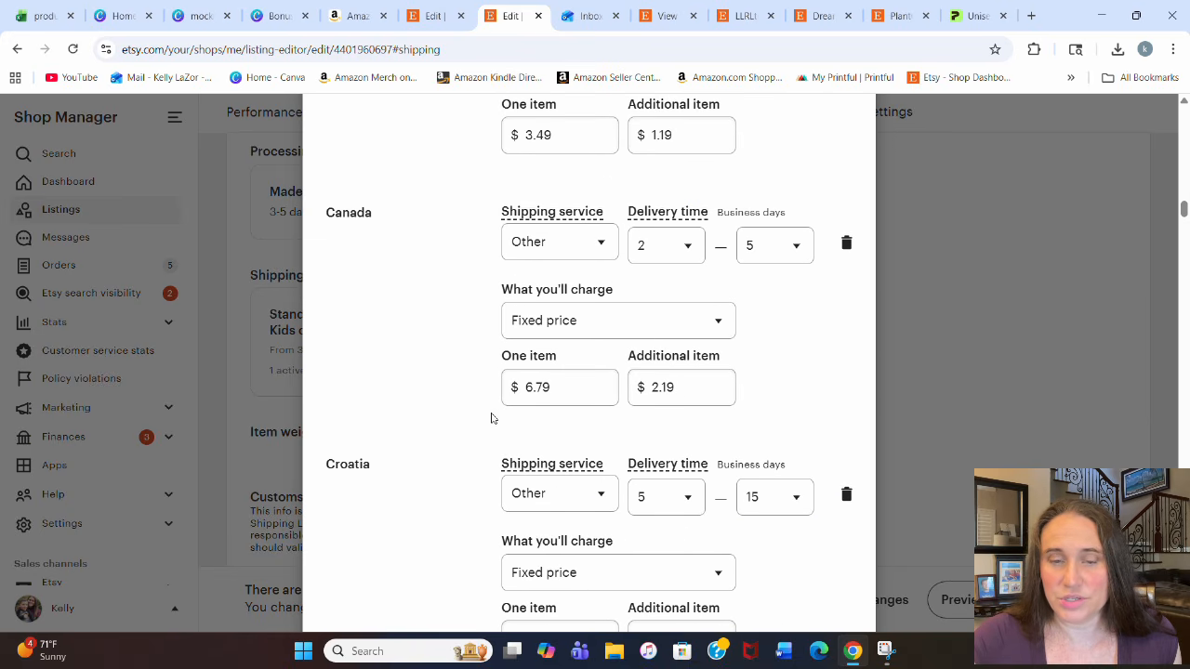
{"action": "scroll", "coordinate": [535, 394], "scroll_direction": "down", "scroll_amount": 3}
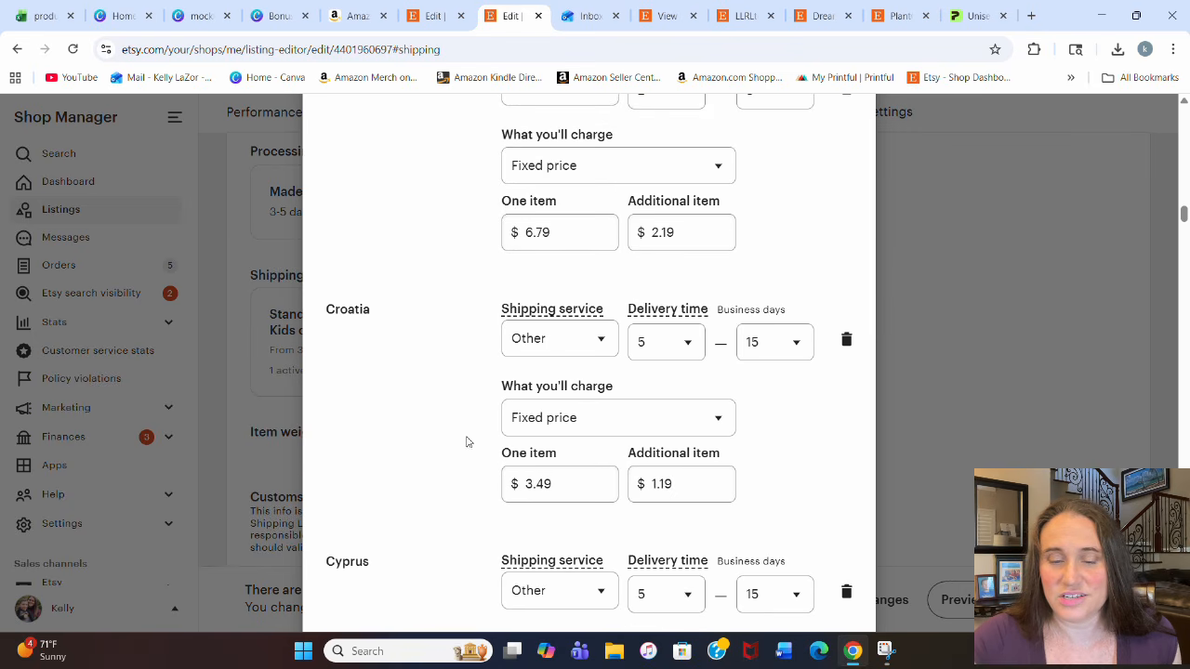
{"action": "scroll", "coordinate": [552, 348], "scroll_direction": "down", "scroll_amount": 6}
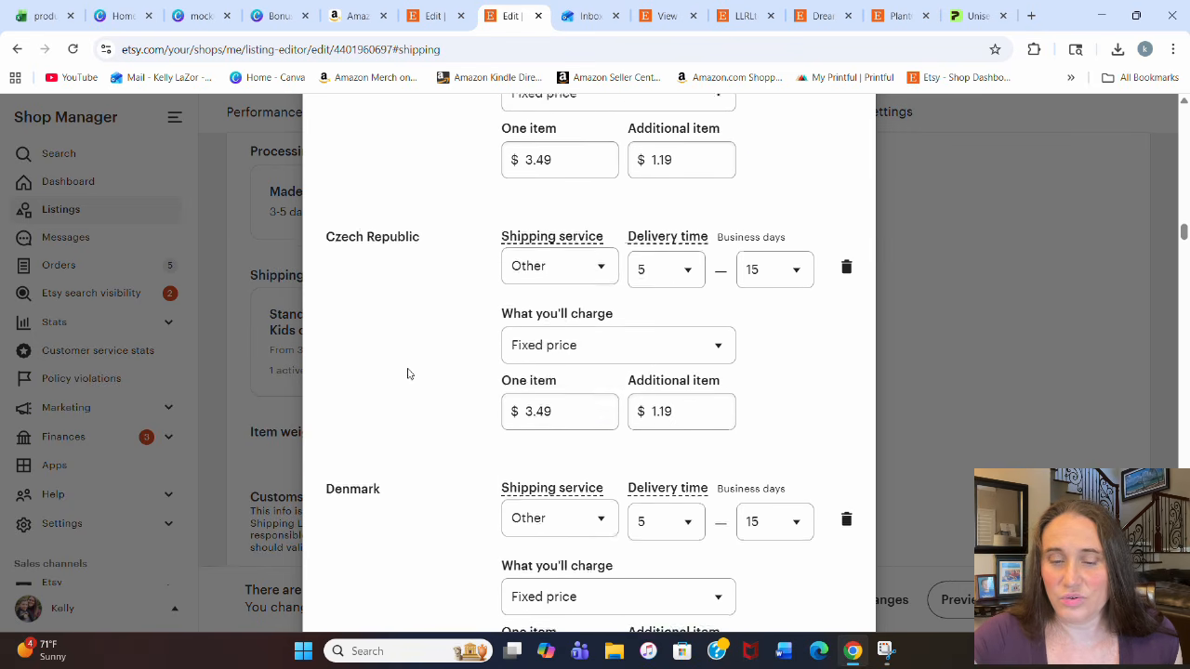
{"action": "scroll", "coordinate": [546, 362], "scroll_direction": "down", "scroll_amount": 3}
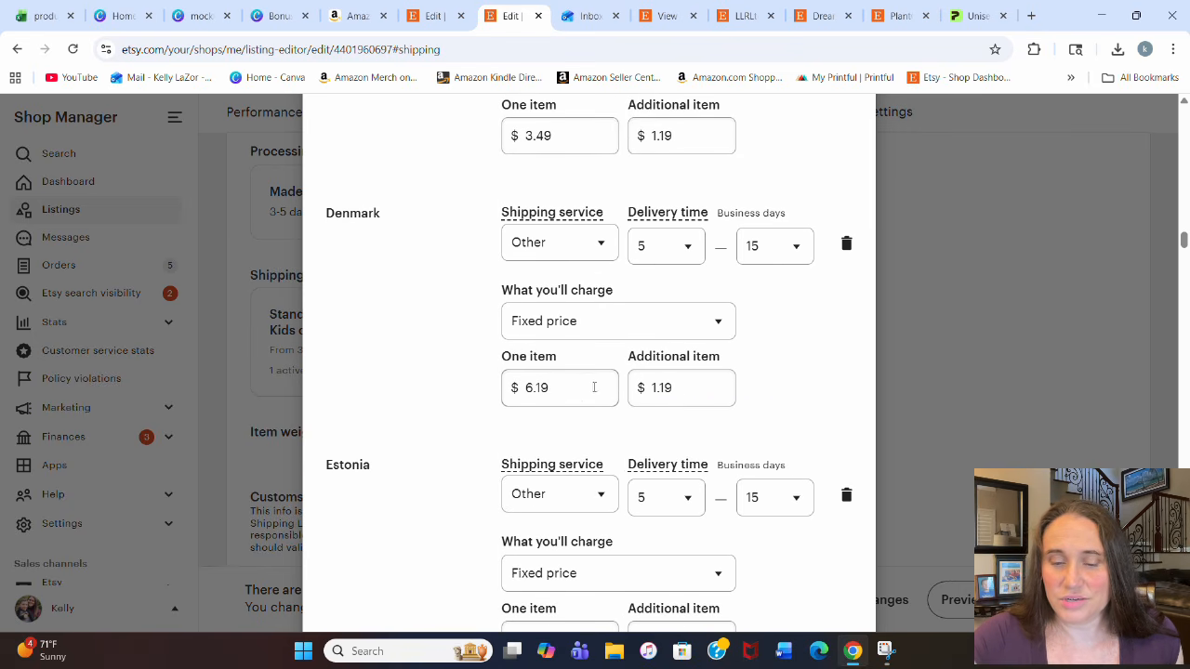
{"action": "scroll", "coordinate": [479, 302], "scroll_direction": "down", "scroll_amount": 10}
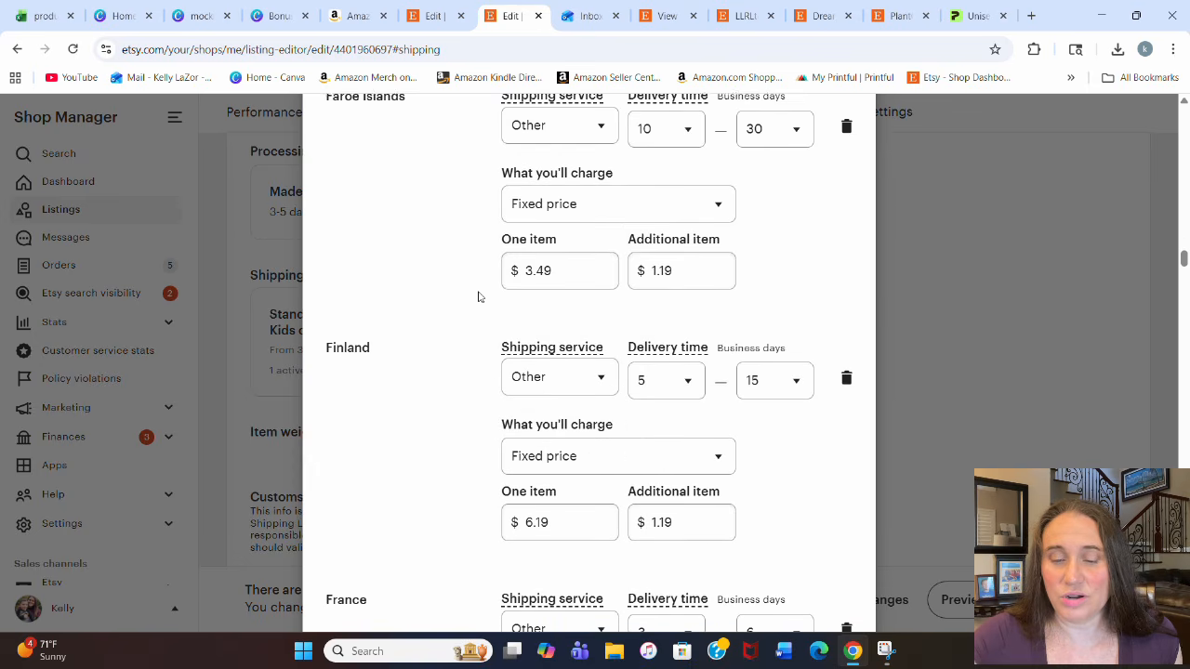
Step: Save the edited shipping profile and apply it to the listing, keeping the remaining destinations' rates
{"action": "scroll", "coordinate": [474, 306], "scroll_direction": "down", "scroll_amount": 20}
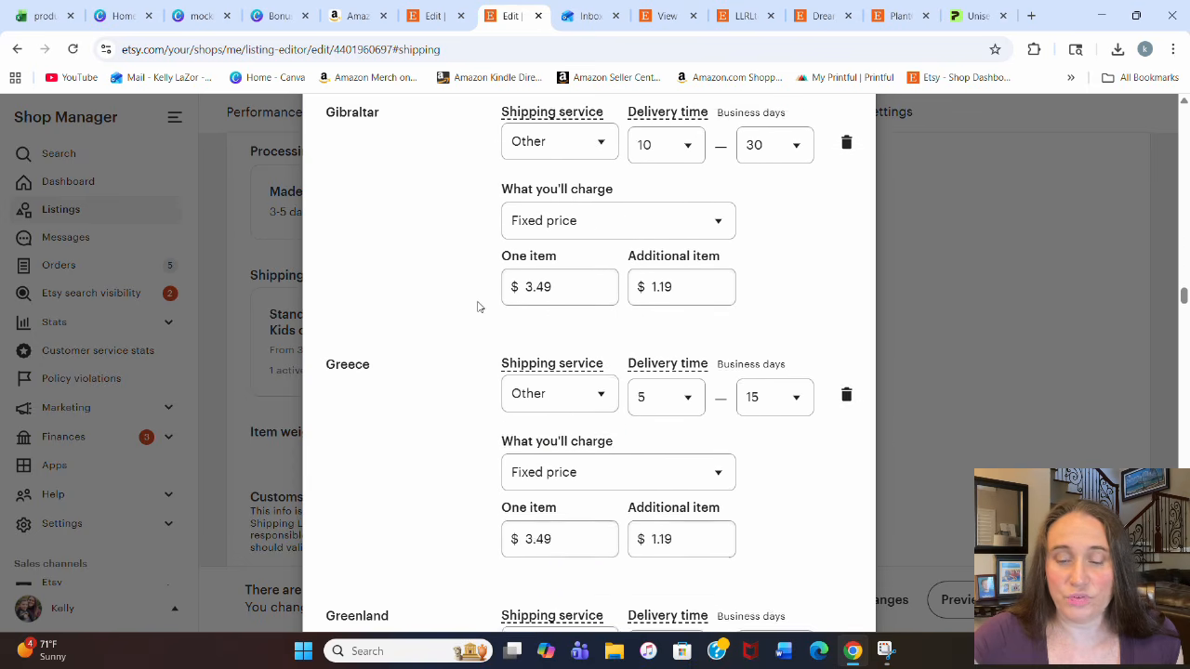
{"action": "scroll", "coordinate": [489, 273], "scroll_direction": "down", "scroll_amount": 20}
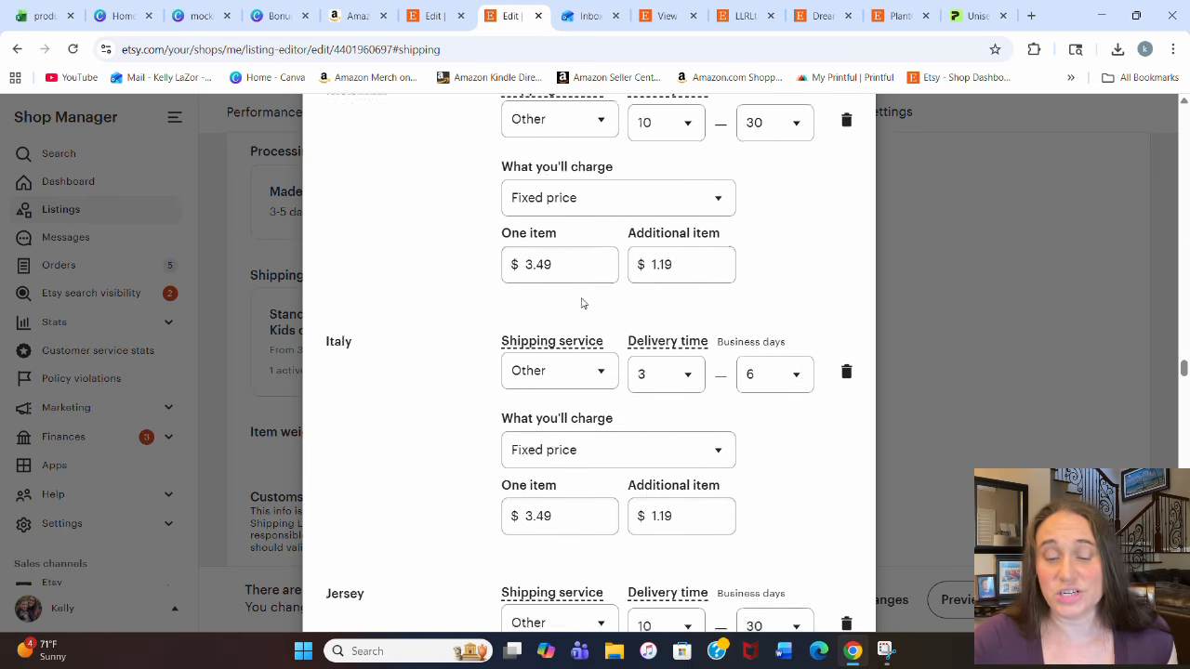
{"action": "scroll", "coordinate": [665, 311], "scroll_direction": "down", "scroll_amount": 20}
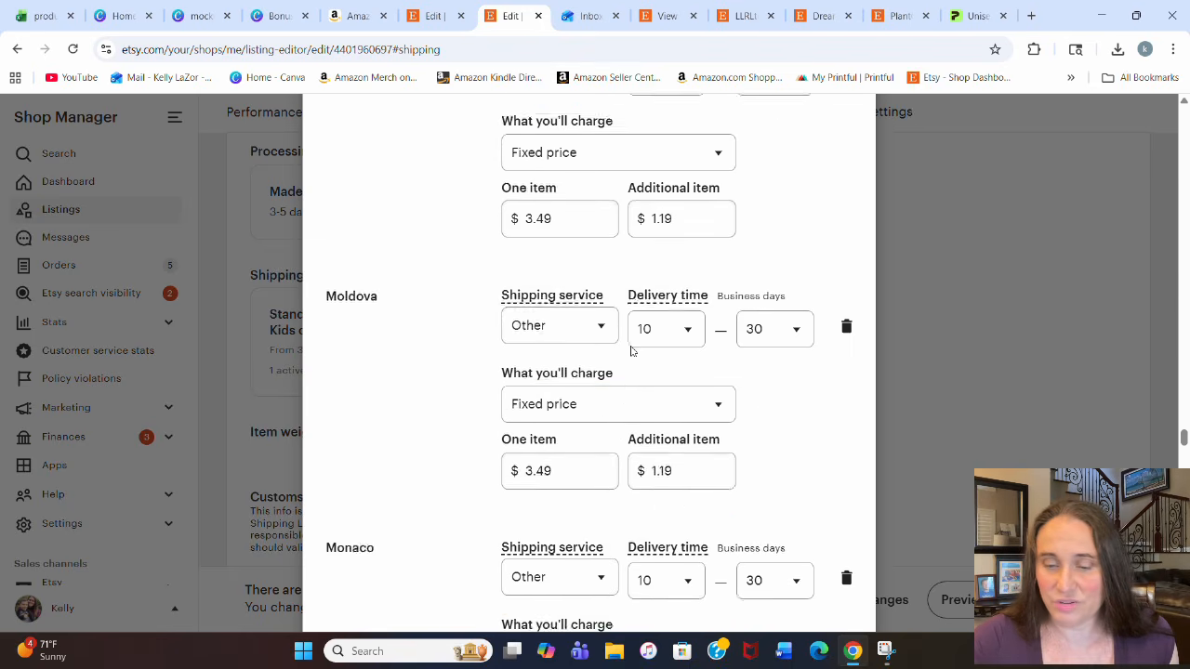
{"action": "scroll", "coordinate": [724, 353], "scroll_direction": "down", "scroll_amount": 20}
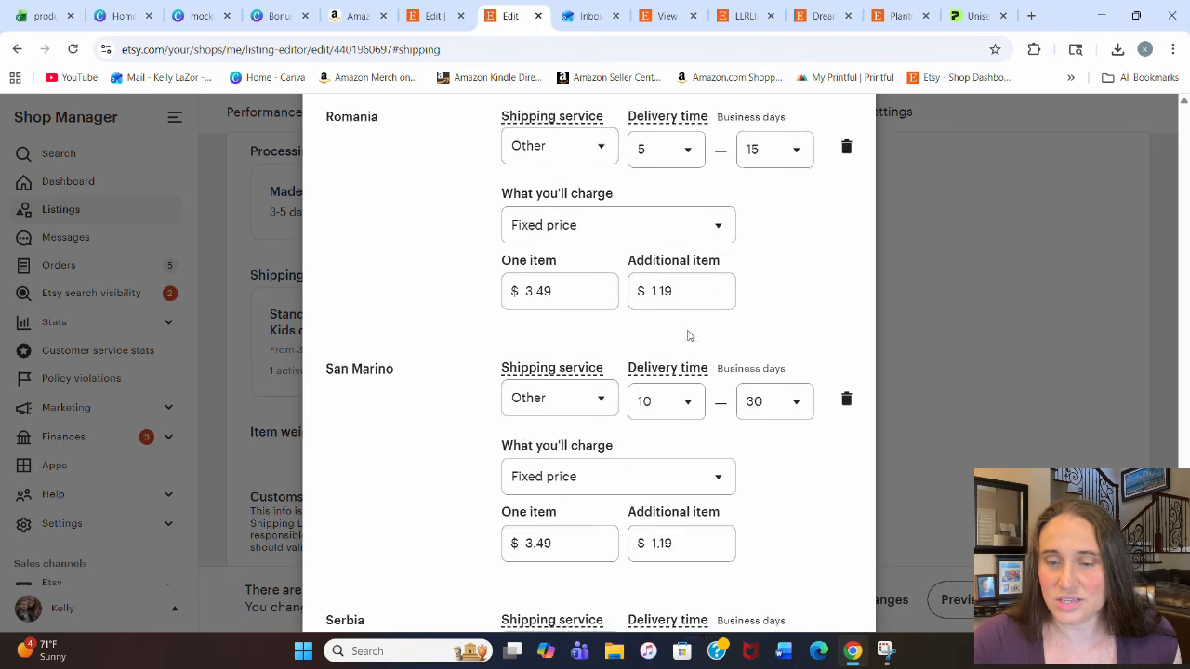
{"action": "scroll", "coordinate": [632, 335], "scroll_direction": "down", "scroll_amount": 20}
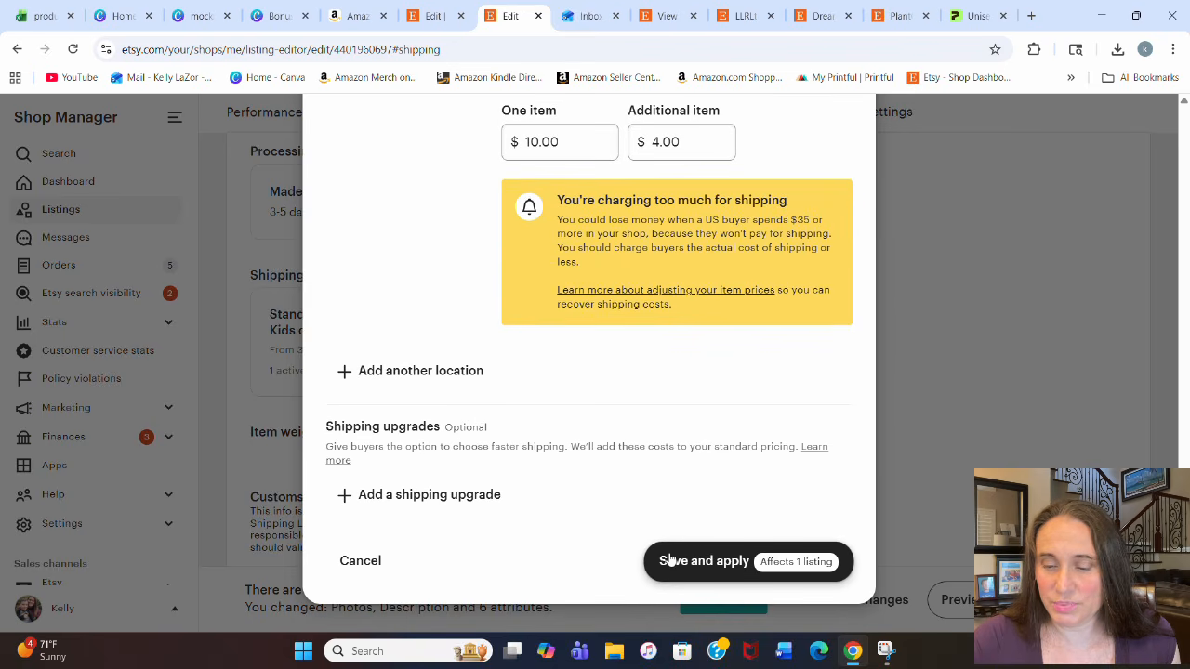
{"action": "left_click", "coordinate": [671, 560]}
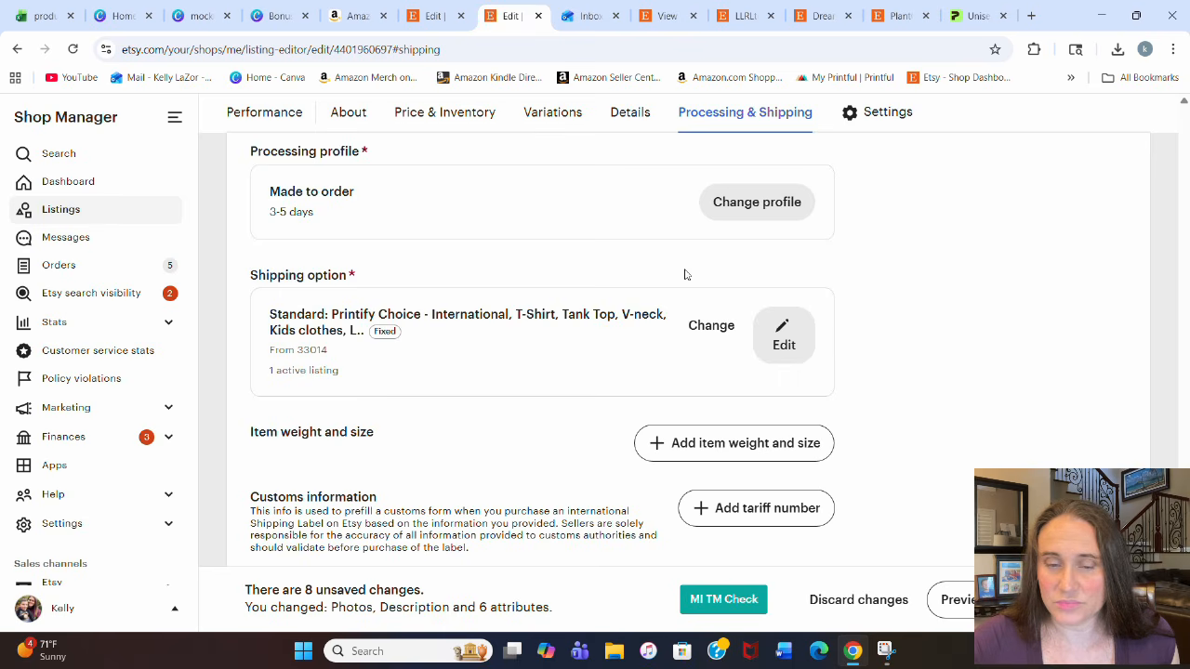
Step: Change the listing's returns and exchanges policy to No returns or exchanges
{"action": "scroll", "coordinate": [698, 273], "scroll_direction": "down", "scroll_amount": 5}
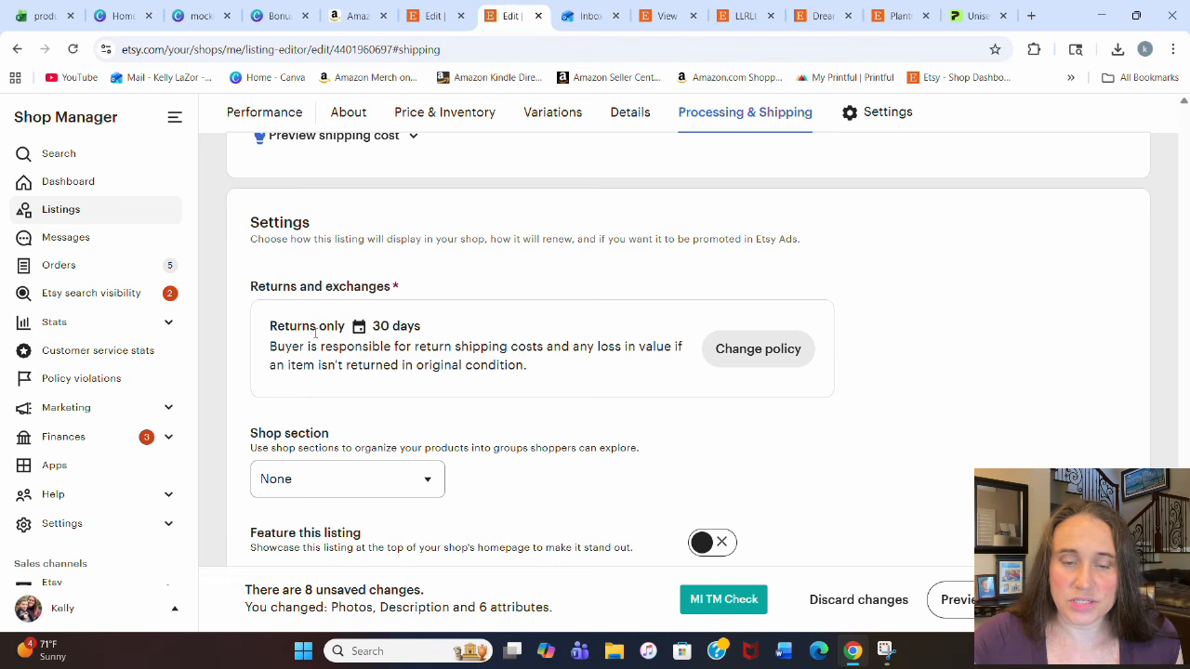
{"action": "left_click", "coordinate": [731, 361]}
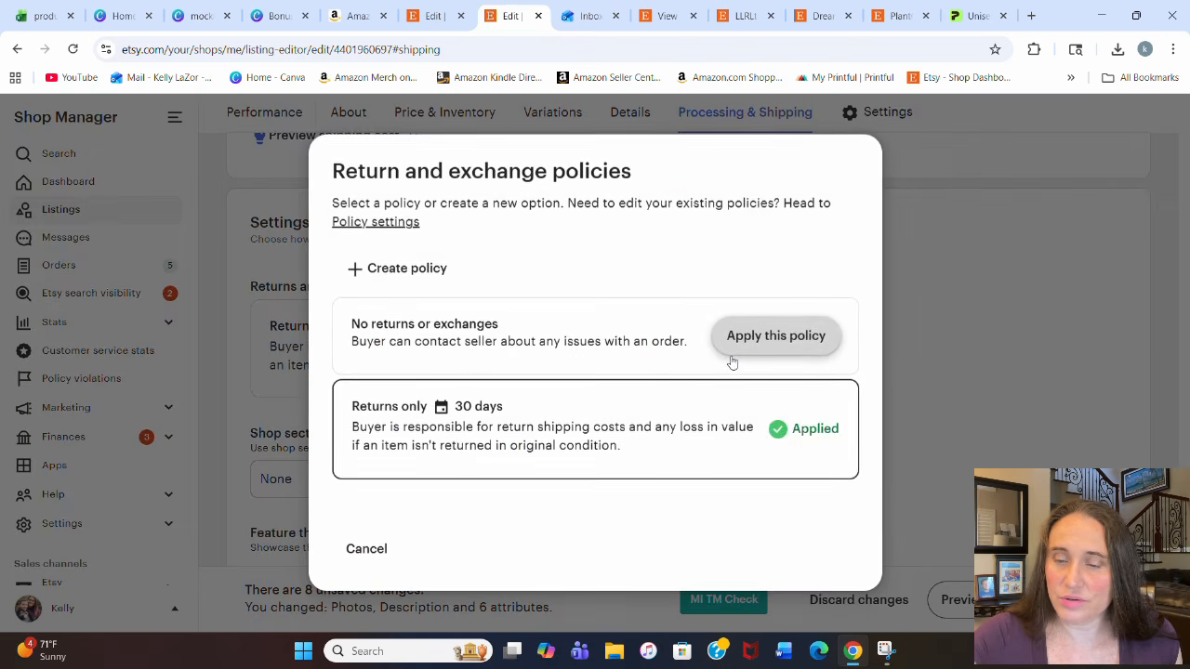
{"action": "left_click", "coordinate": [734, 353]}
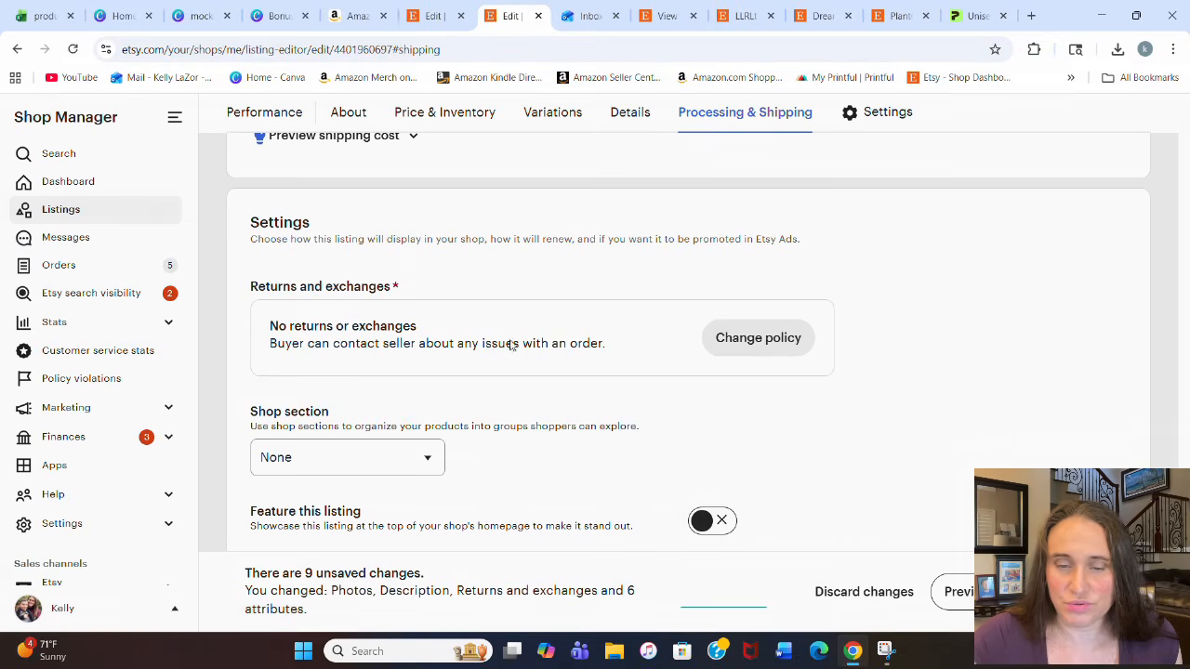
Step: Assign the listing to the Random shop section and publish all the listing changes
{"action": "scroll", "coordinate": [747, 348], "scroll_direction": "down", "scroll_amount": 3}
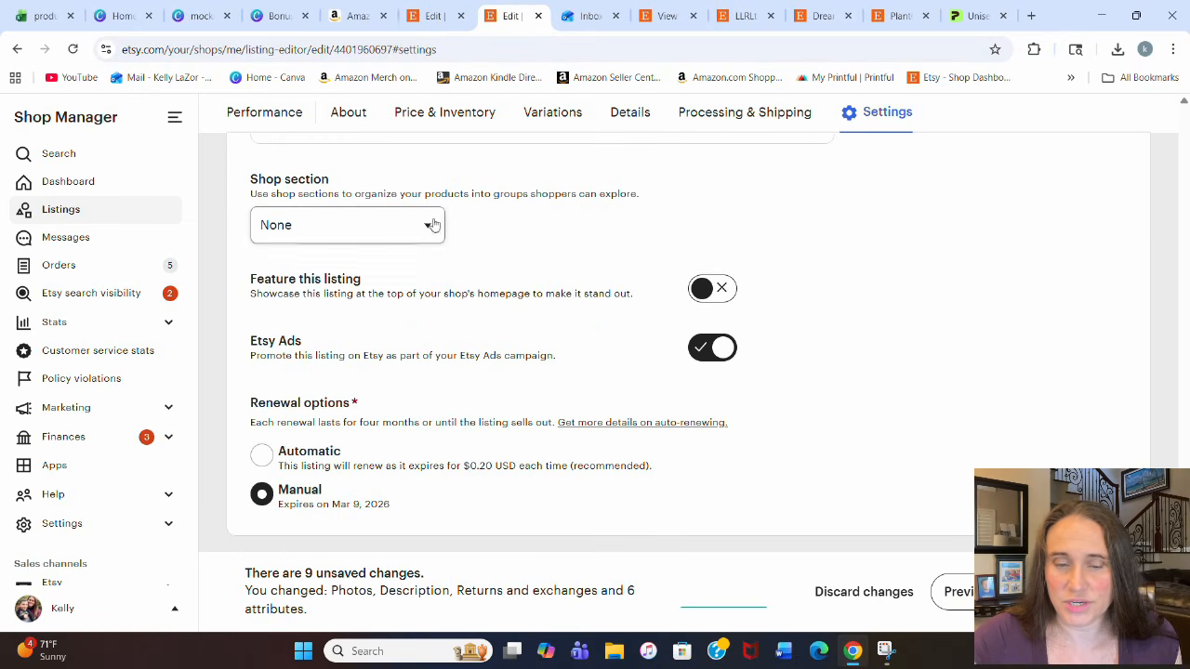
{"action": "left_click", "coordinate": [433, 232]}
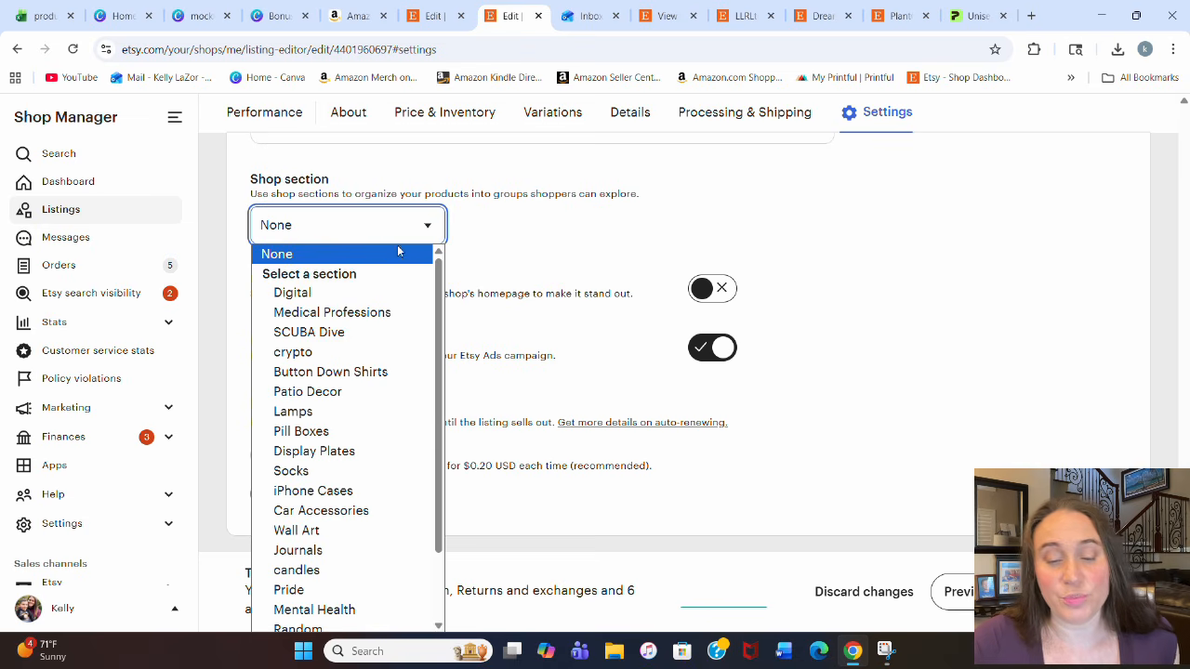
{"action": "scroll", "coordinate": [393, 404], "scroll_direction": "down", "scroll_amount": 2}
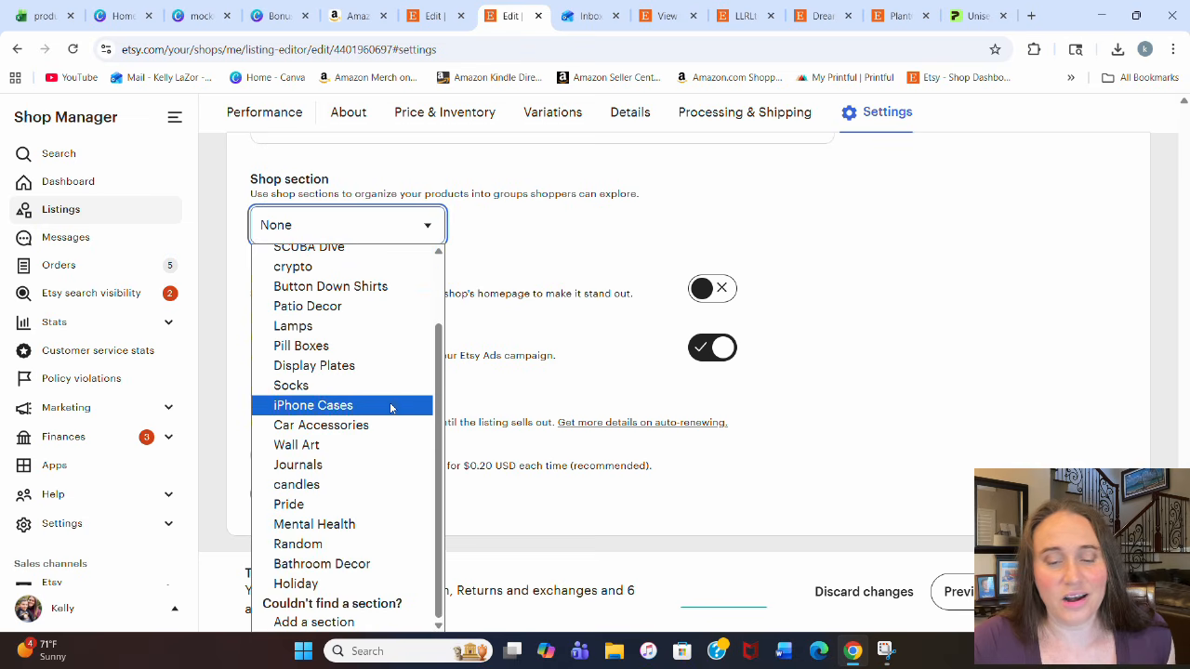
{"action": "left_click", "coordinate": [352, 550]}
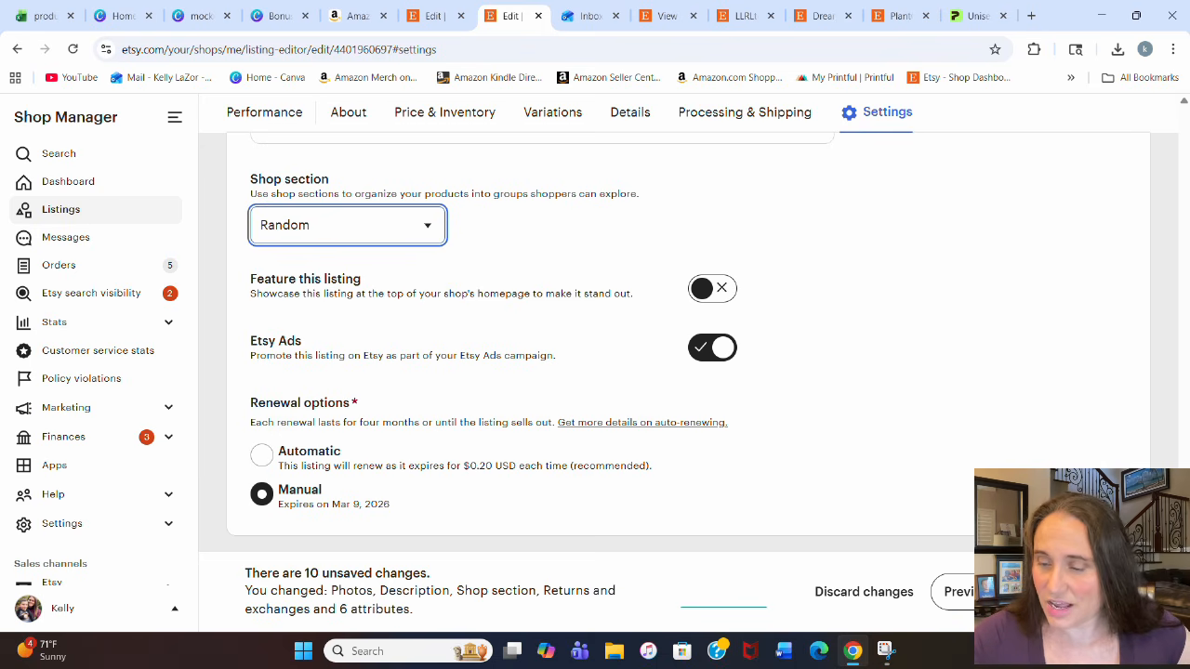
{"action": "left_click", "coordinate": [1081, 592]}
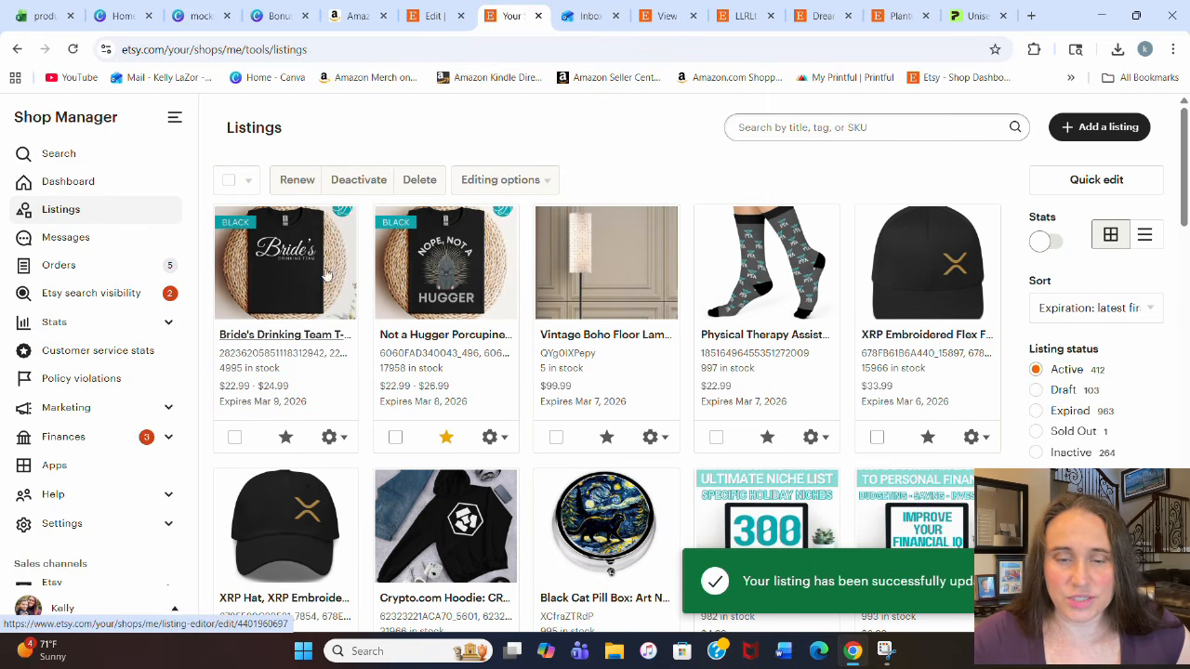
Step: Open the public TherapyDesignsLLC shop page and find the Bride's Drinking Team T-shirt among all items
{"action": "scroll", "coordinate": [111, 446], "scroll_direction": "down", "scroll_amount": 2}
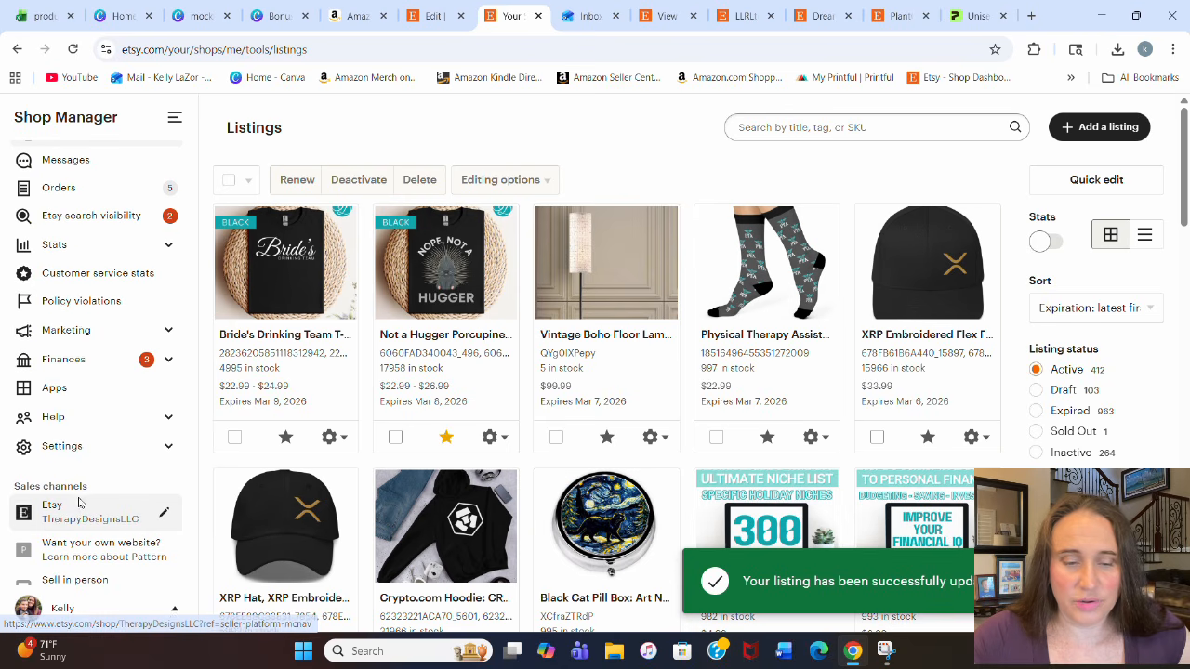
{"action": "left_click", "coordinate": [56, 523]}
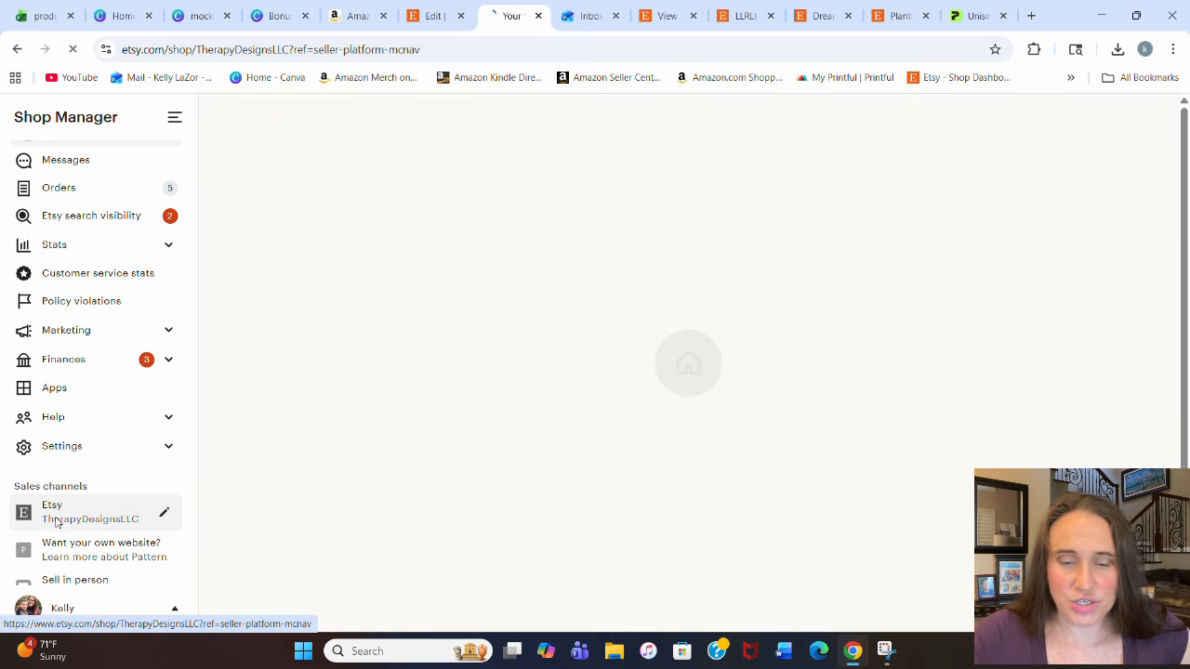
{"action": "scroll", "coordinate": [539, 227], "scroll_direction": "down", "scroll_amount": 7}
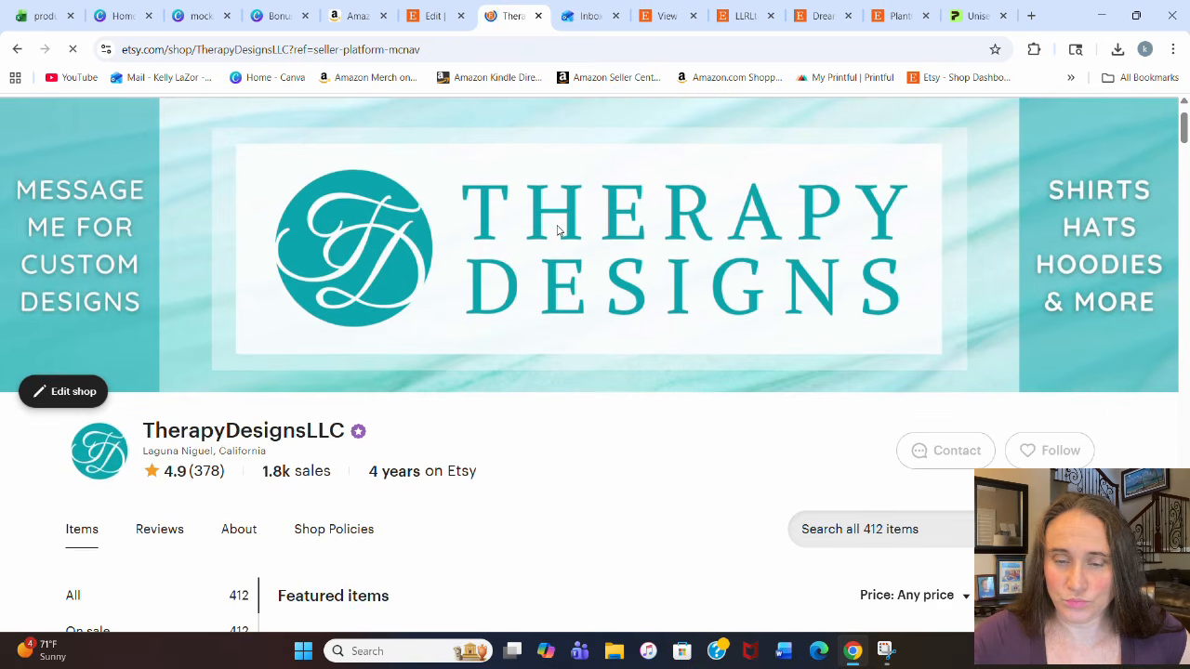
{"action": "scroll", "coordinate": [513, 279], "scroll_direction": "up", "scroll_amount": 4}
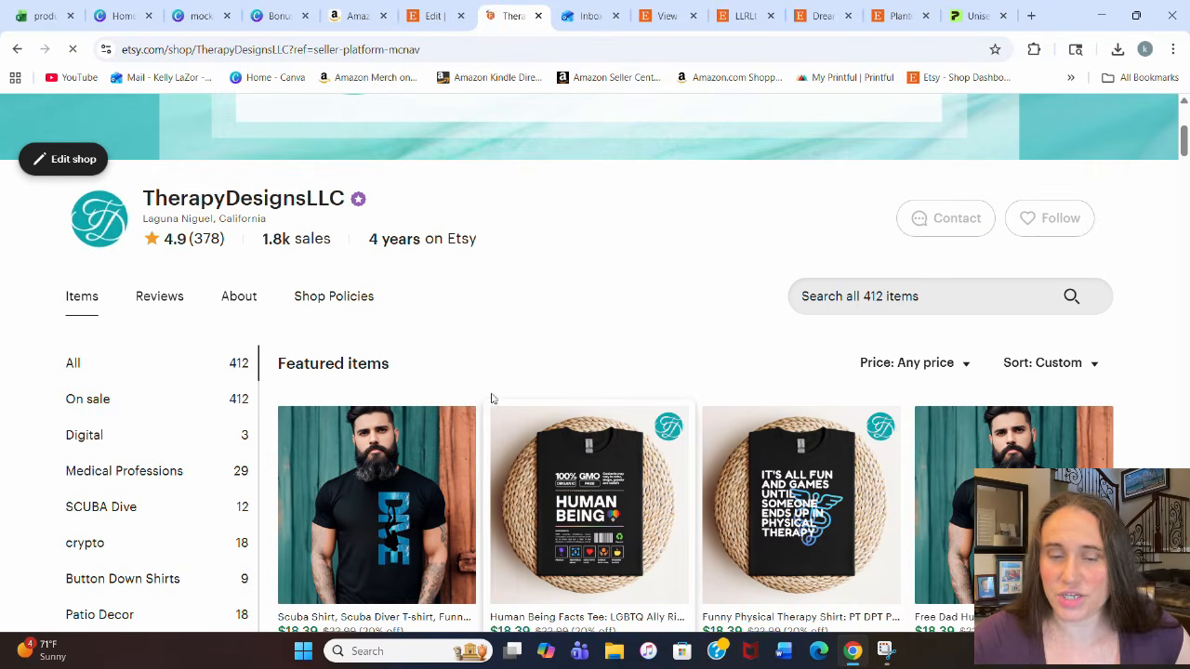
{"action": "scroll", "coordinate": [599, 306], "scroll_direction": "down", "scroll_amount": 3}
{"action": "scroll", "coordinate": [223, 234], "scroll_direction": "down", "scroll_amount": 3}
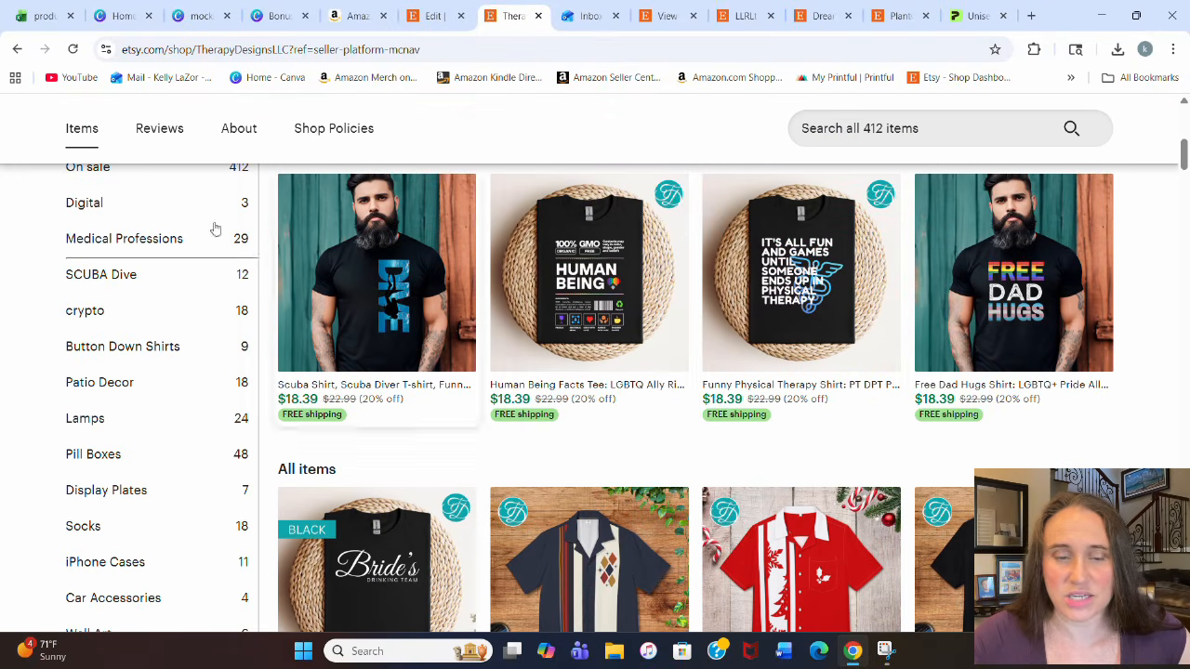
{"action": "scroll", "coordinate": [167, 528], "scroll_direction": "down", "scroll_amount": 1}
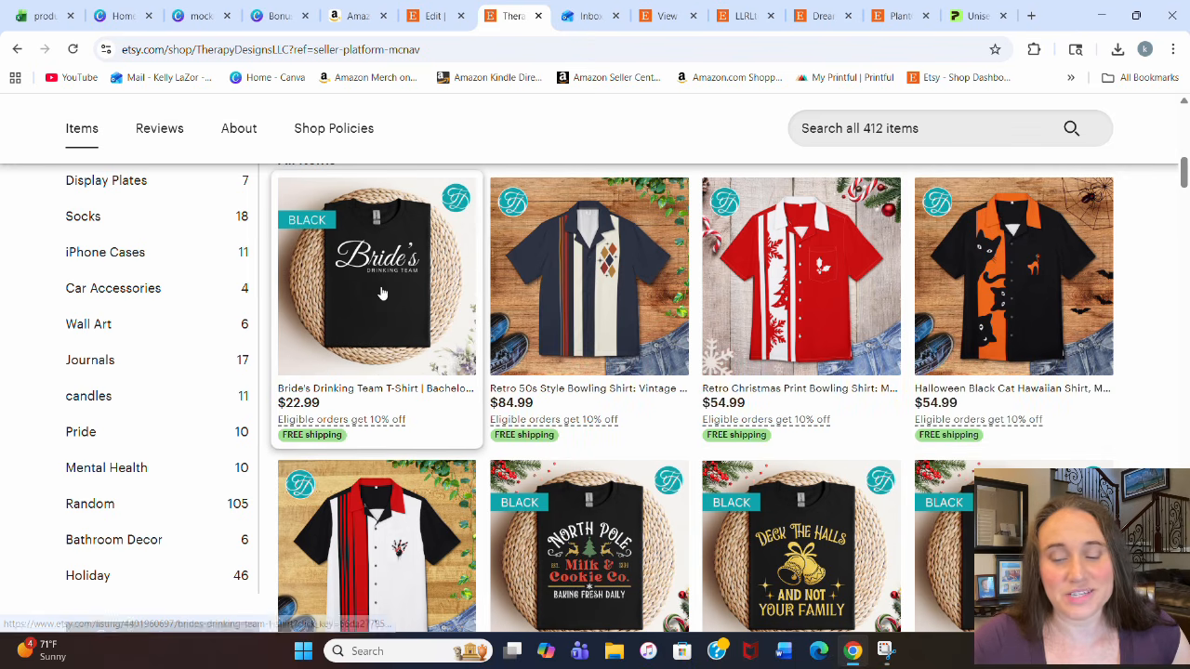
{"action": "scroll", "coordinate": [416, 342], "scroll_direction": "up", "scroll_amount": 1}
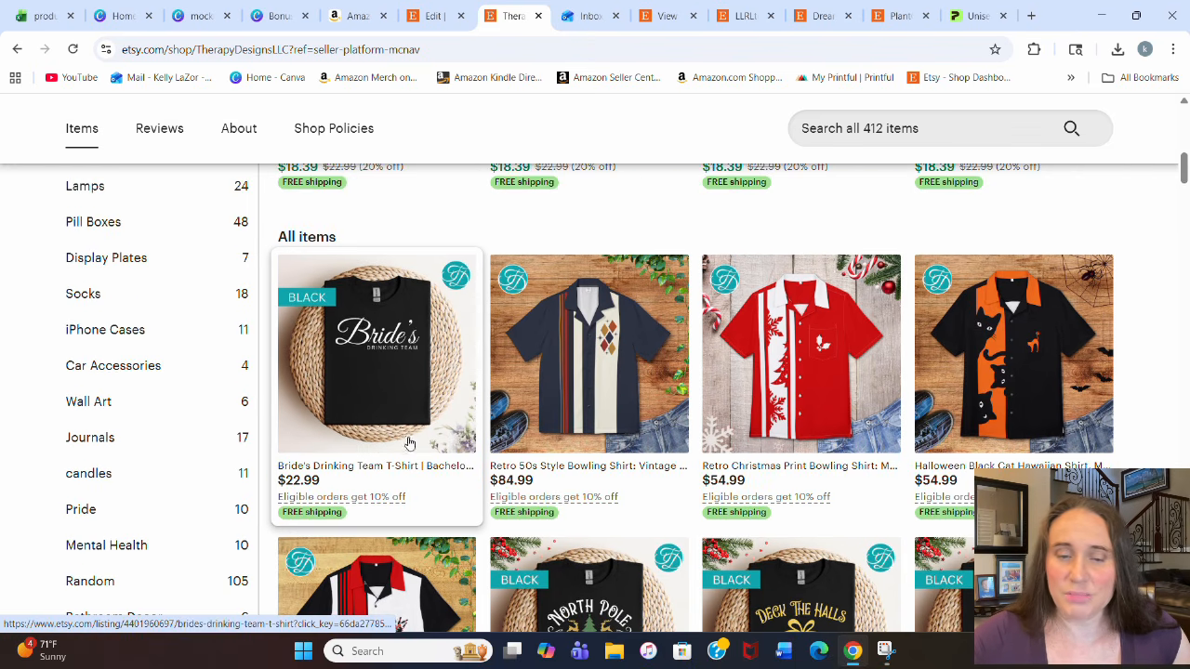
Step: Open the public listing page of the Bride's Drinking Team T-shirt and review its photos and item details
{"action": "left_click", "coordinate": [412, 327]}
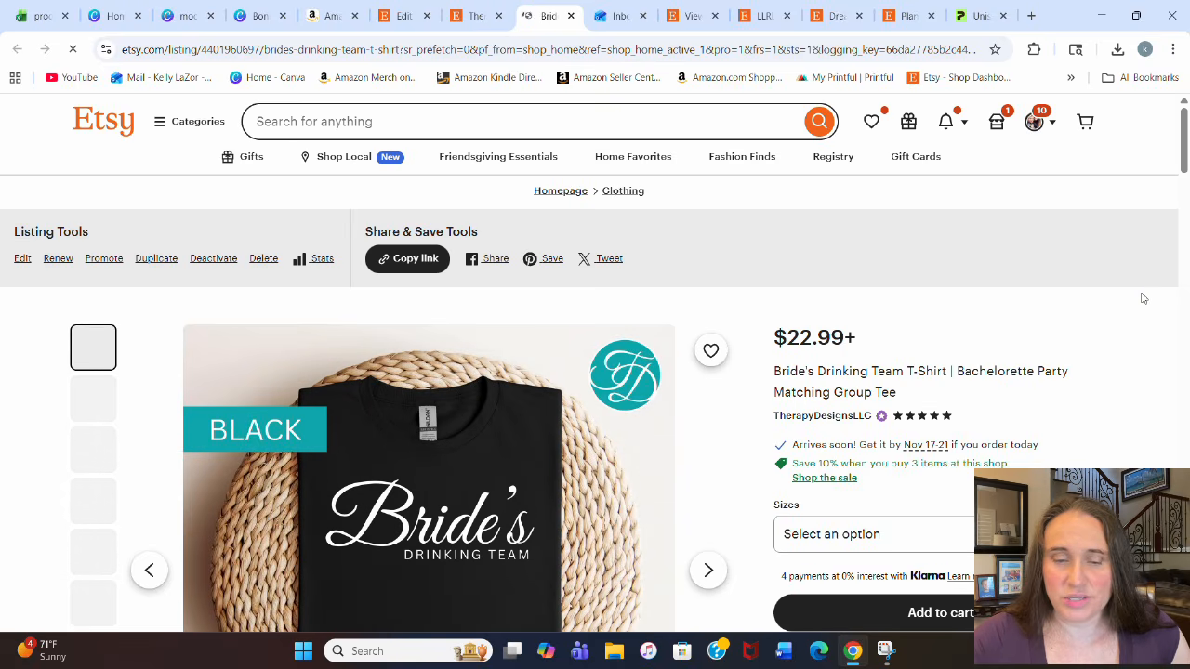
{"action": "scroll", "coordinate": [1143, 299], "scroll_direction": "down", "scroll_amount": 2}
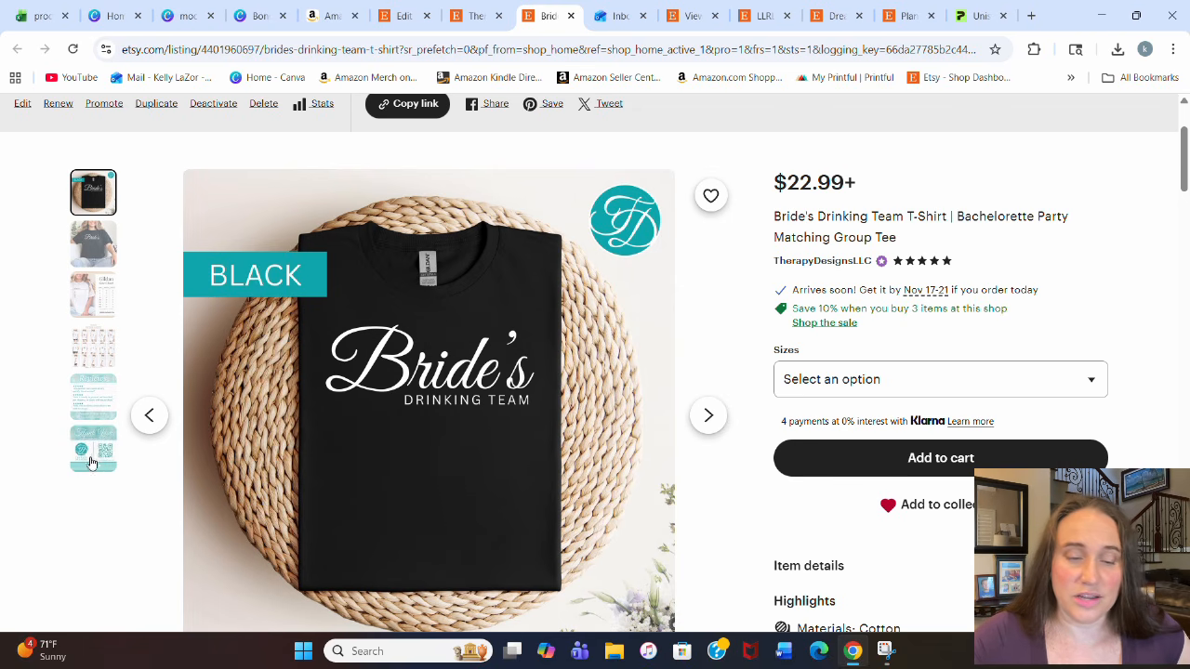
{"action": "scroll", "coordinate": [470, 358], "scroll_direction": "down", "scroll_amount": 1}
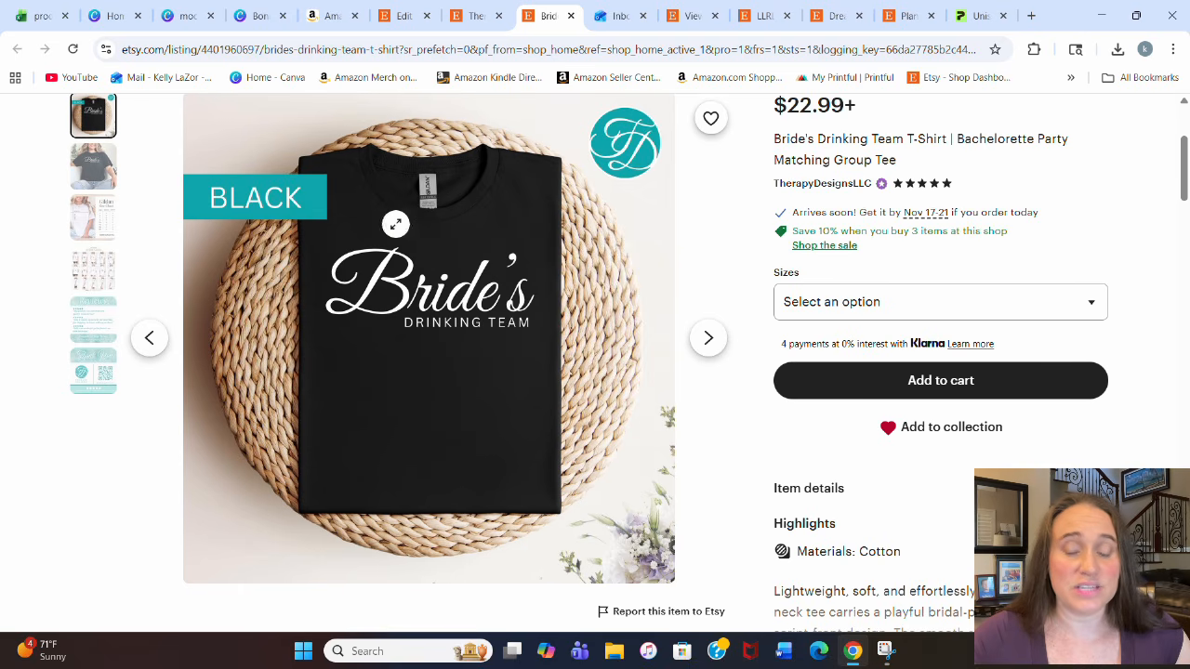
Step: Check the T-shirt's item details and the available sizes with their prices on the public listing page
{"action": "scroll", "coordinate": [444, 370], "scroll_direction": "down", "scroll_amount": 3}
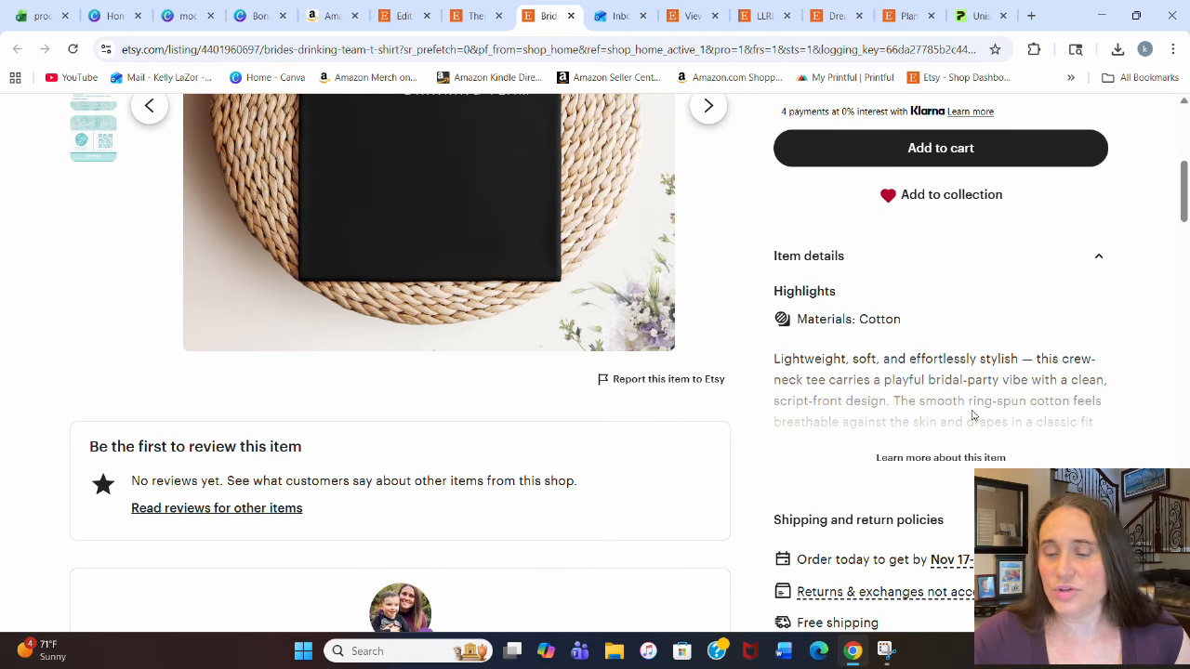
{"action": "scroll", "coordinate": [310, 336], "scroll_direction": "up", "scroll_amount": 4}
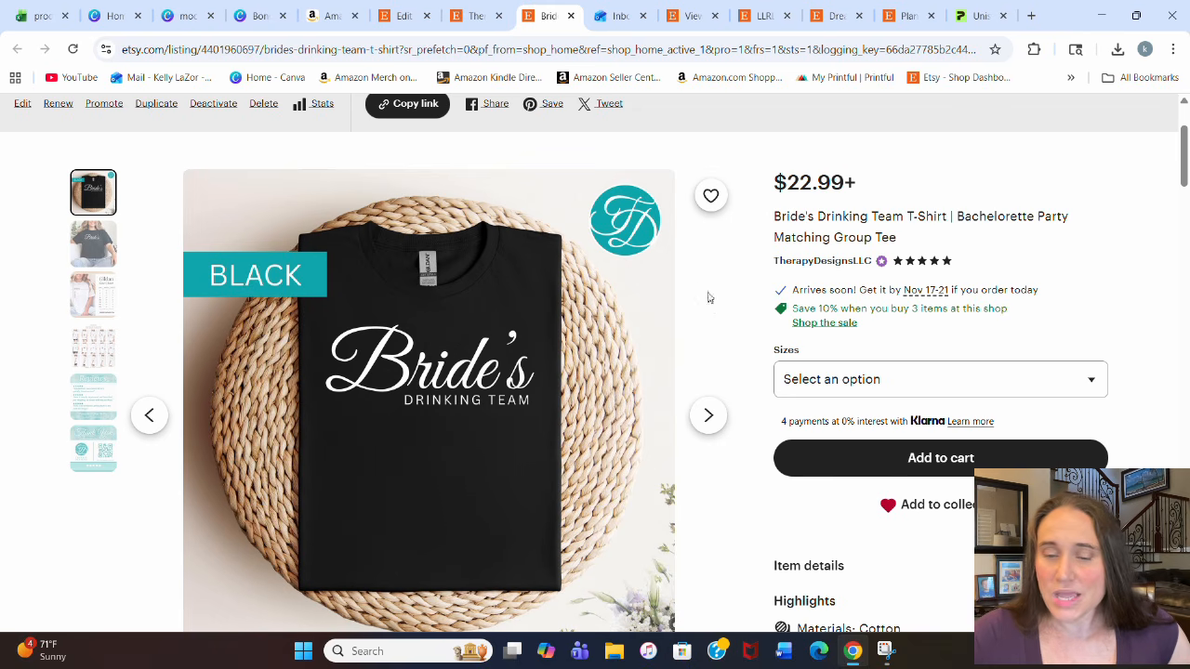
{"action": "left_click", "coordinate": [1016, 377]}
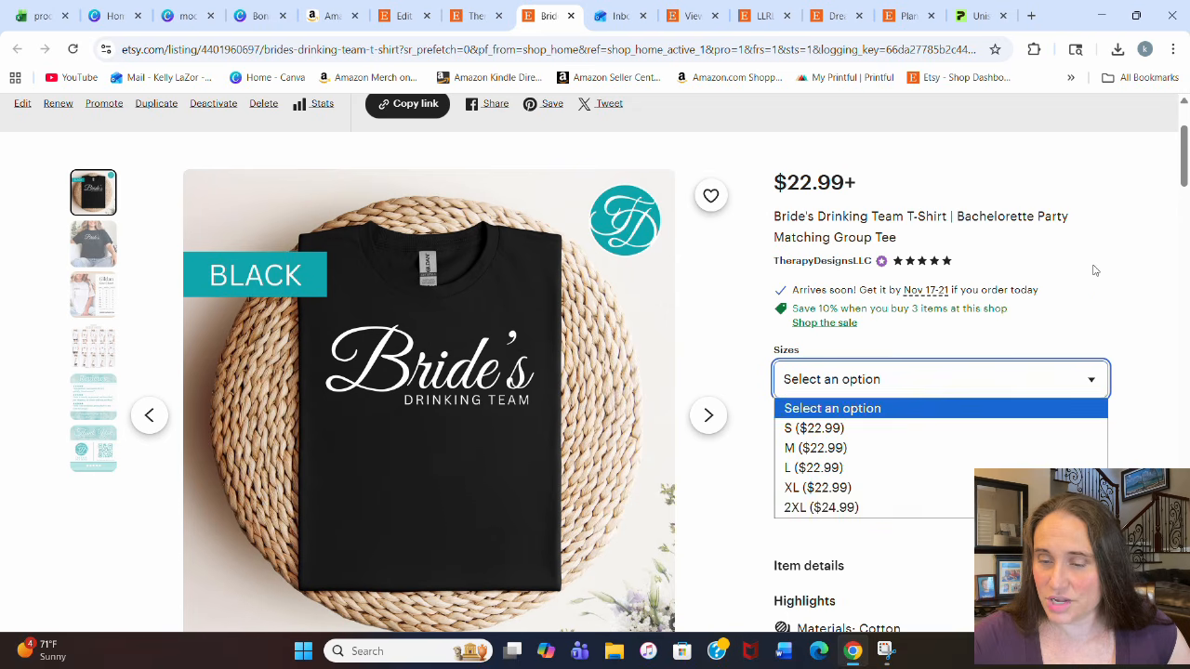
{"action": "left_click", "coordinate": [1002, 259]}
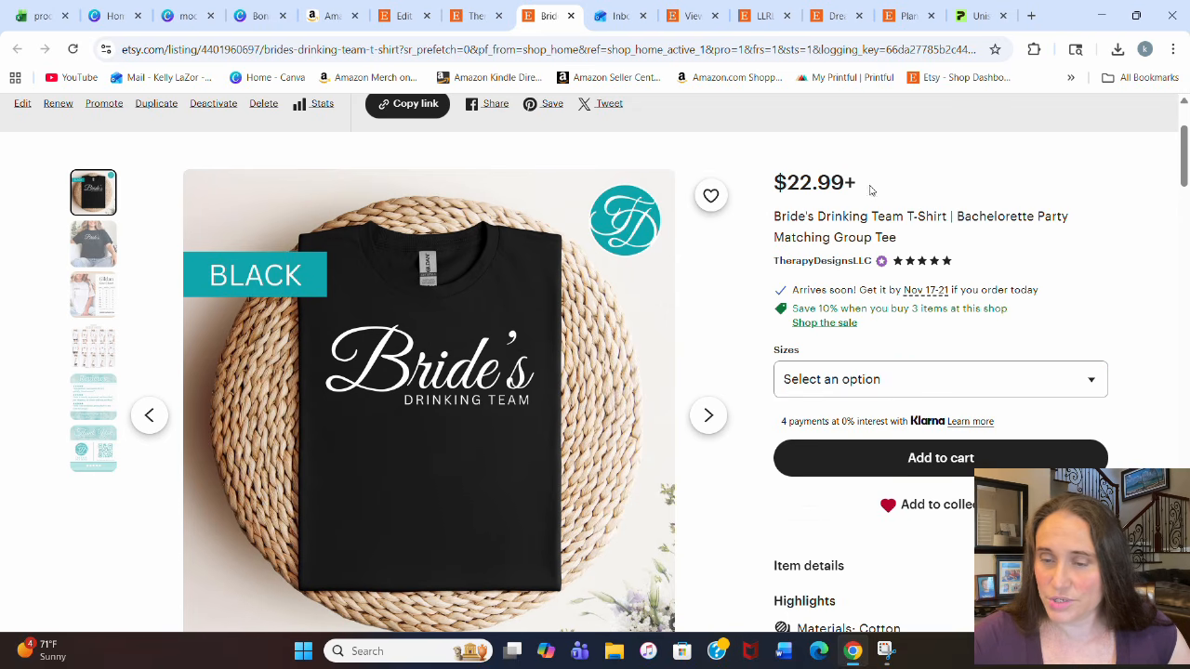
Step: Review the listing's shipping and return policies, seller information, shop reviews and related items, and return to the listing's beginning
{"action": "scroll", "coordinate": [1008, 217], "scroll_direction": "down", "scroll_amount": 3}
{"action": "scroll", "coordinate": [1013, 225], "scroll_direction": "down", "scroll_amount": 2}
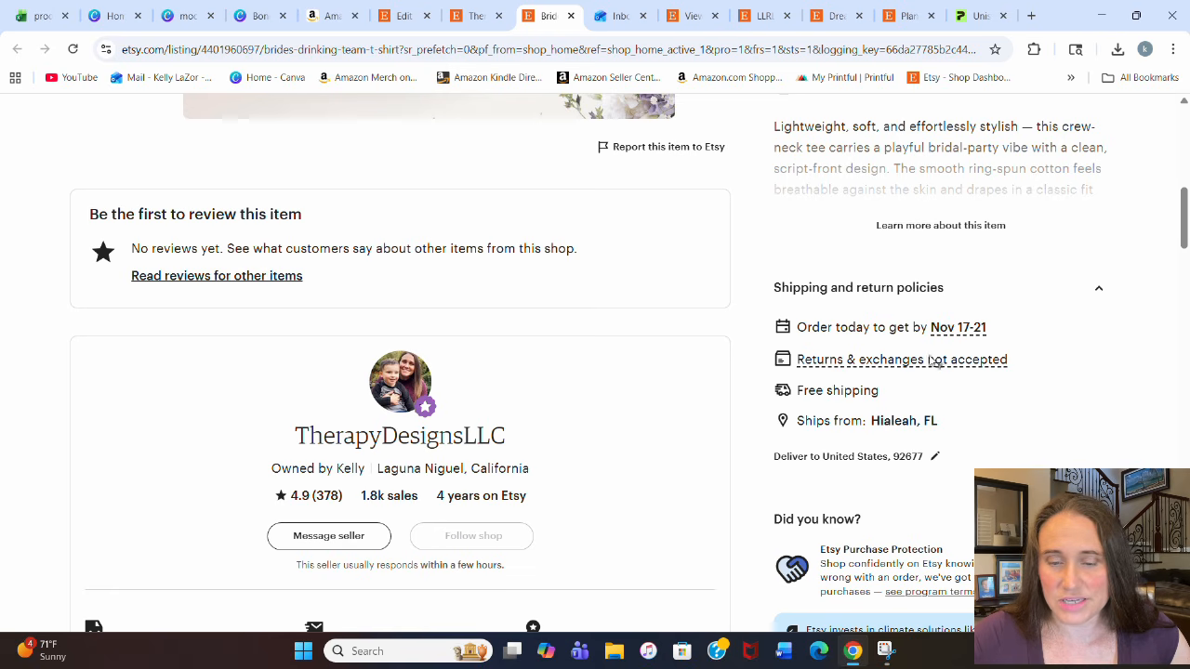
{"action": "scroll", "coordinate": [996, 310], "scroll_direction": "down", "scroll_amount": 4}
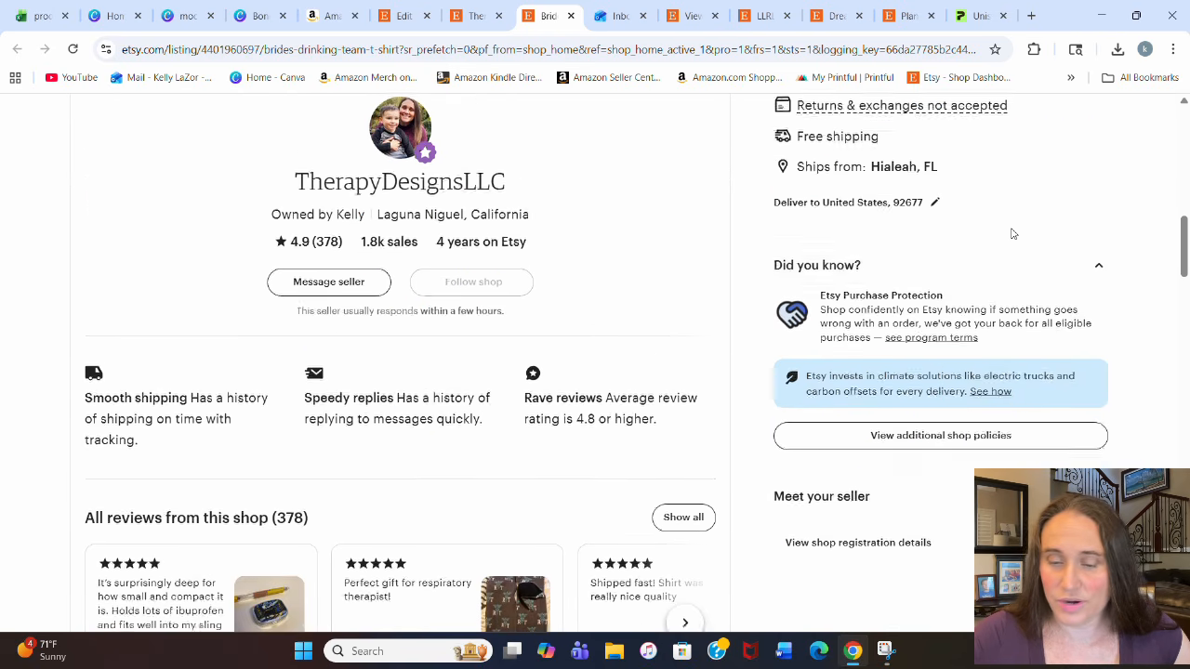
{"action": "scroll", "coordinate": [1013, 226], "scroll_direction": "down", "scroll_amount": 5}
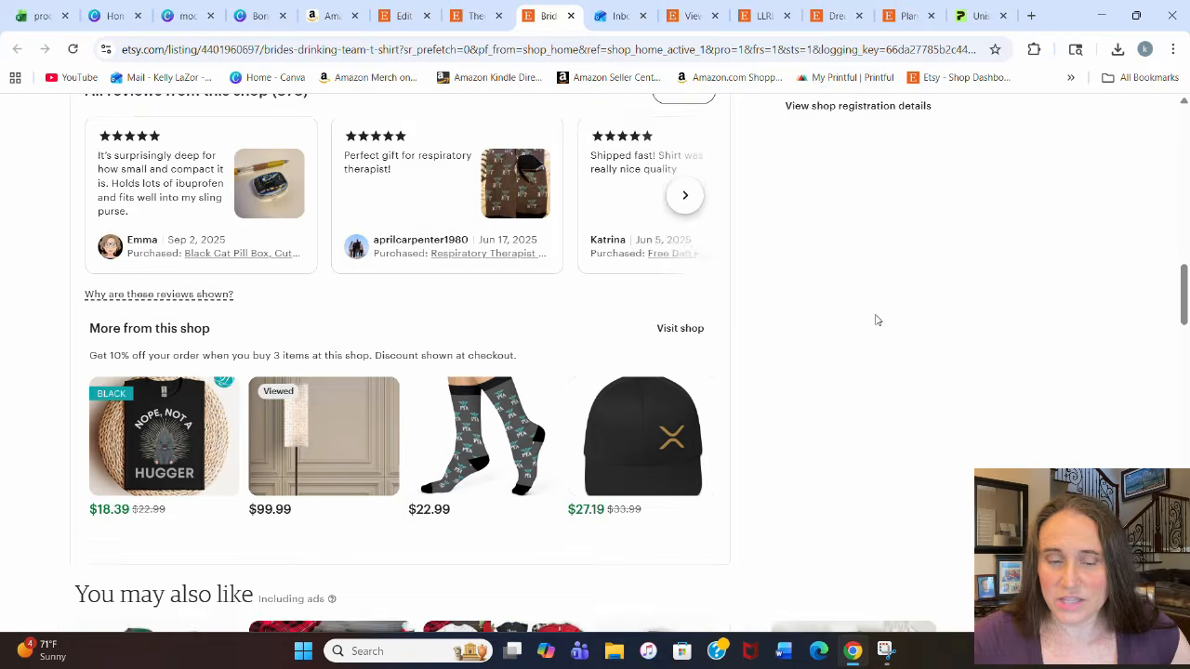
{"action": "scroll", "coordinate": [934, 284], "scroll_direction": "down", "scroll_amount": 1}
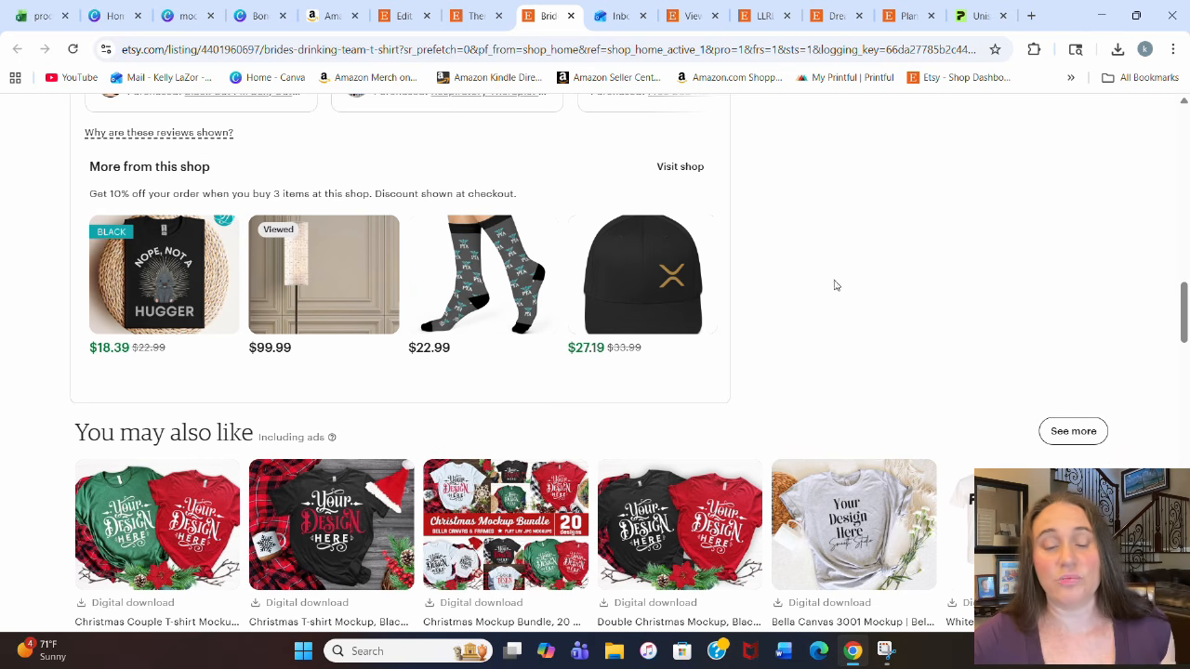
{"action": "scroll", "coordinate": [848, 261], "scroll_direction": "down", "scroll_amount": 8}
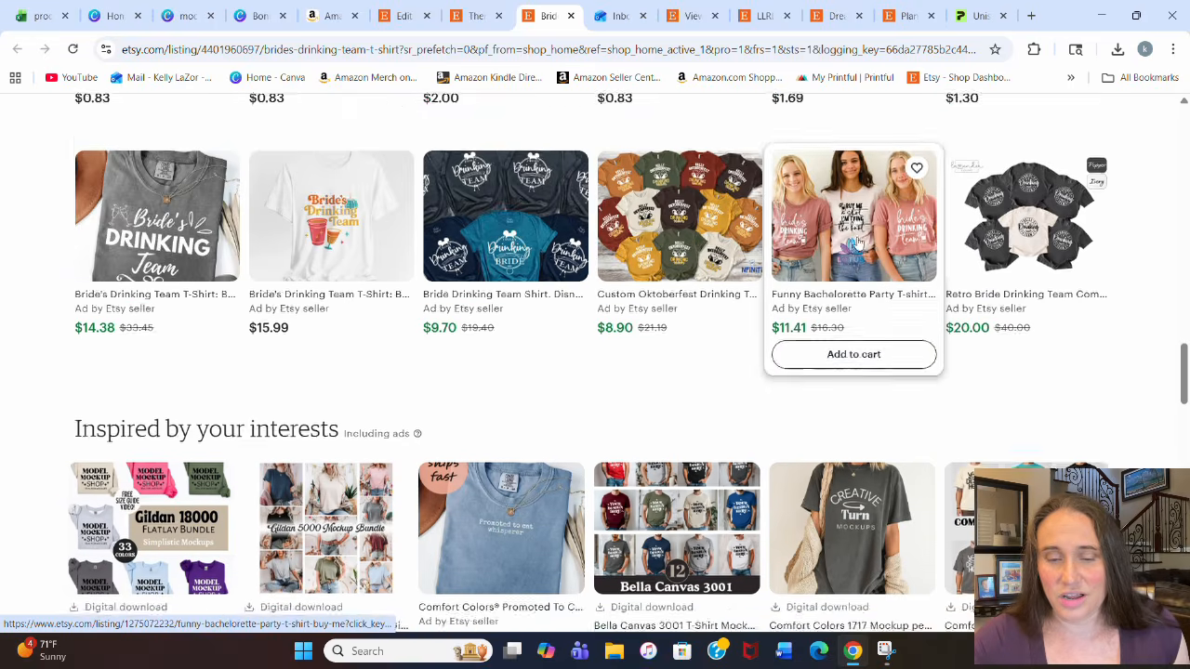
{"action": "scroll", "coordinate": [1171, 303], "scroll_direction": "down", "scroll_amount": 7}
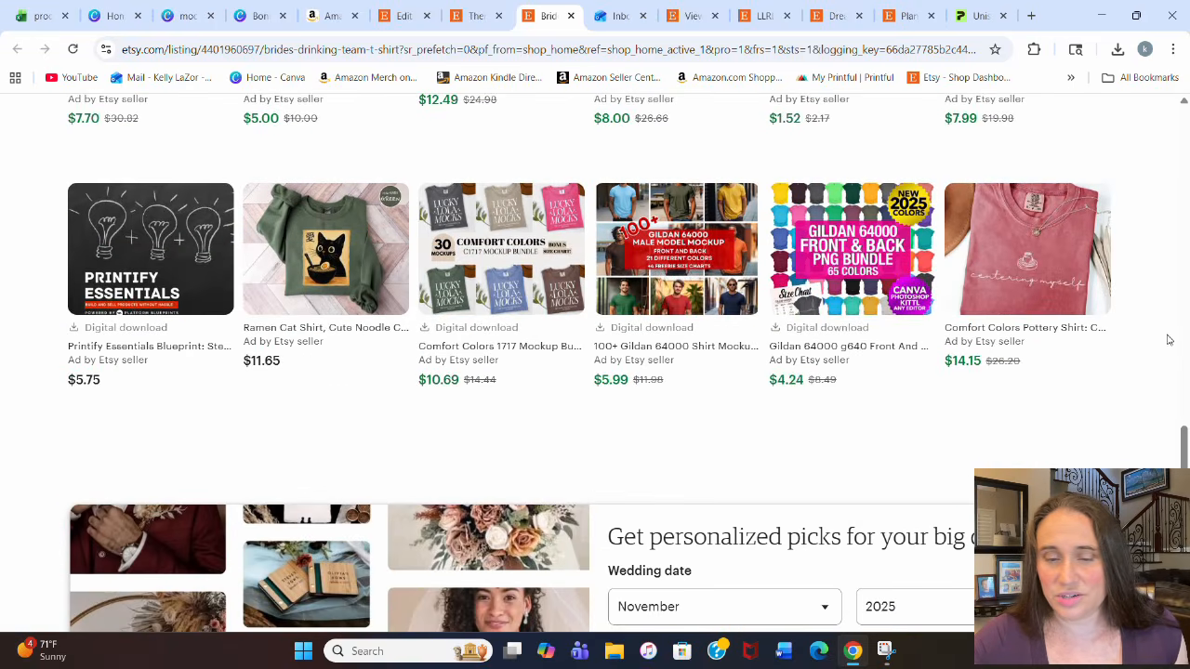
{"action": "scroll", "coordinate": [231, 245], "scroll_direction": "down", "scroll_amount": 3}
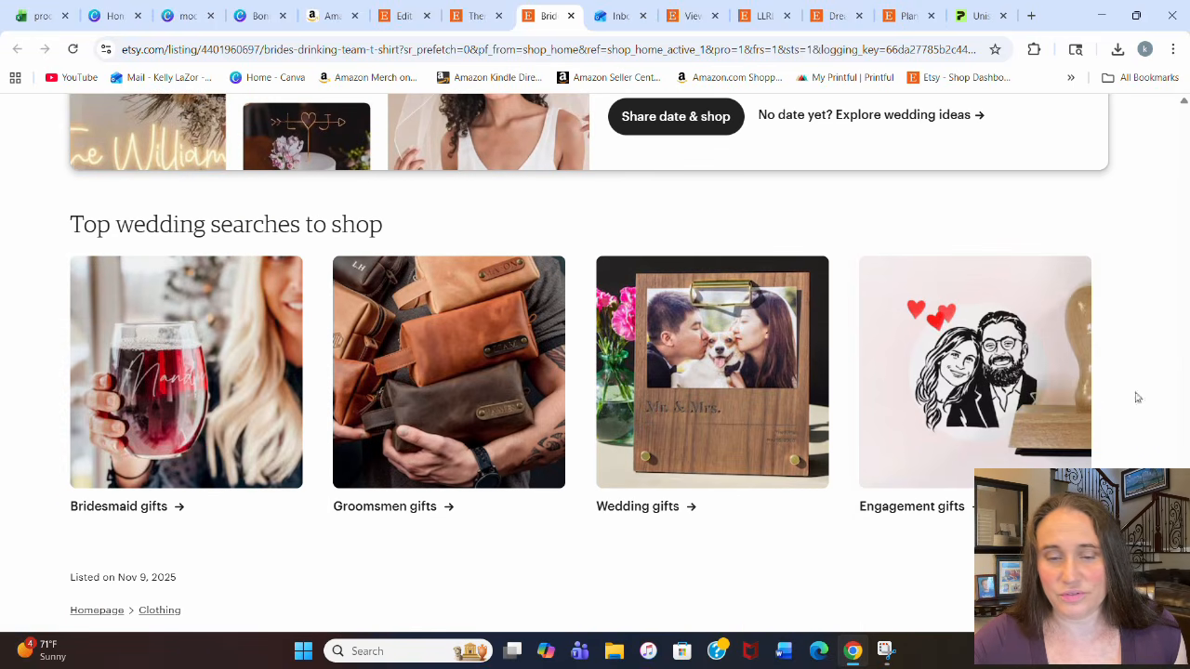
{"action": "left_click_drag", "start_coordinate": [1183, 526], "coordinate": [1161, 124]}
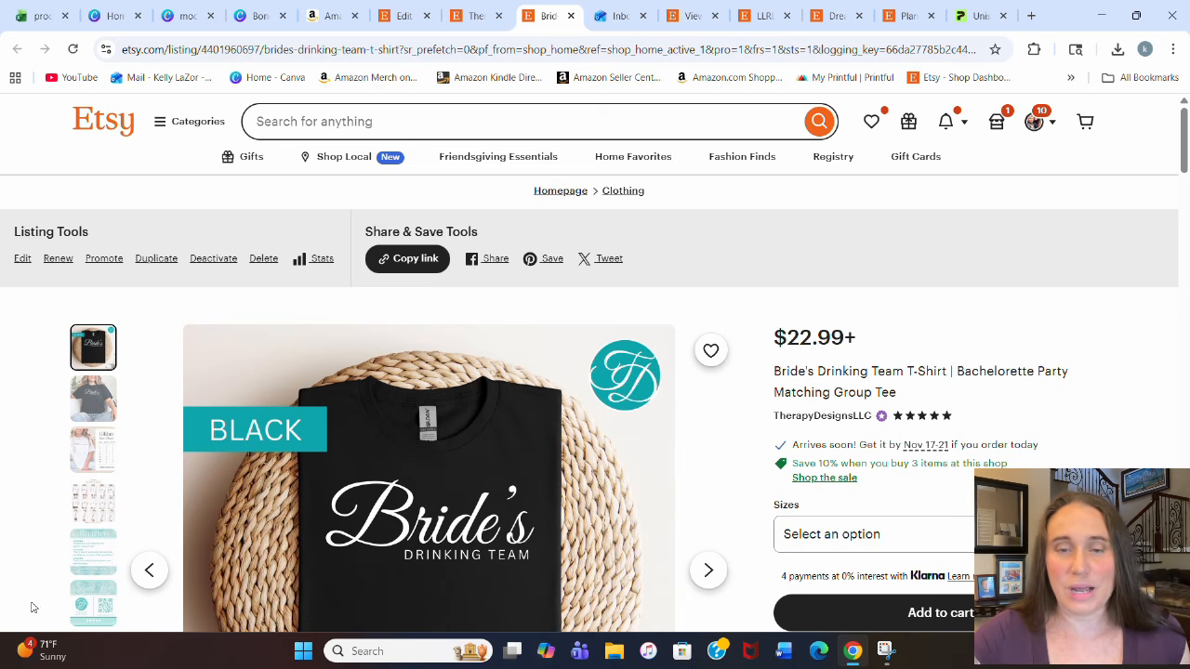
Step: Leave the Not a Hugger Porcupine Shirt listing editor and open the public TherapyDesignsLLC shop page
{"action": "left_click", "coordinate": [399, 11]}
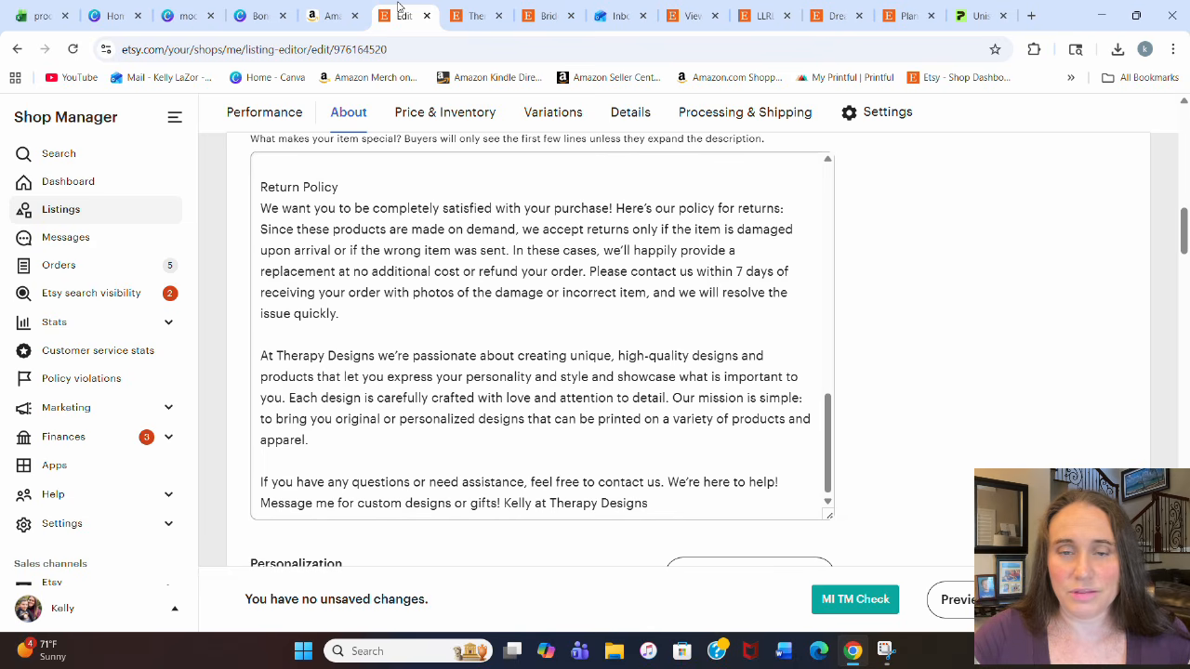
{"action": "scroll", "coordinate": [239, 276], "scroll_direction": "up", "scroll_amount": 15}
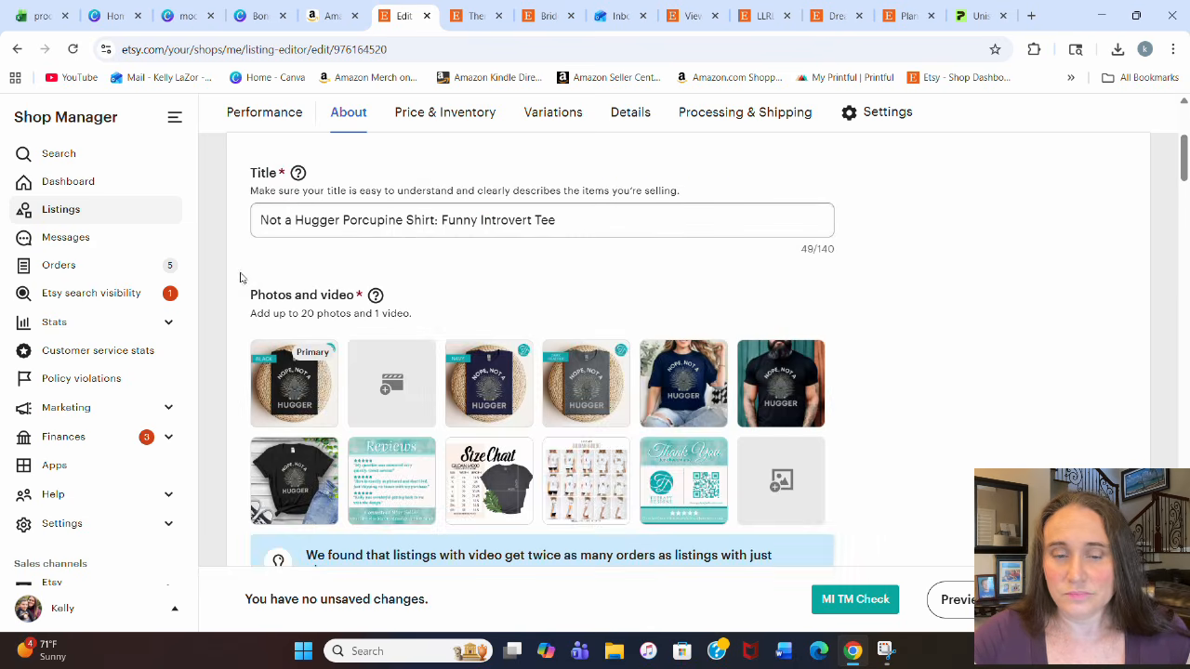
{"action": "left_click", "coordinate": [230, 122]}
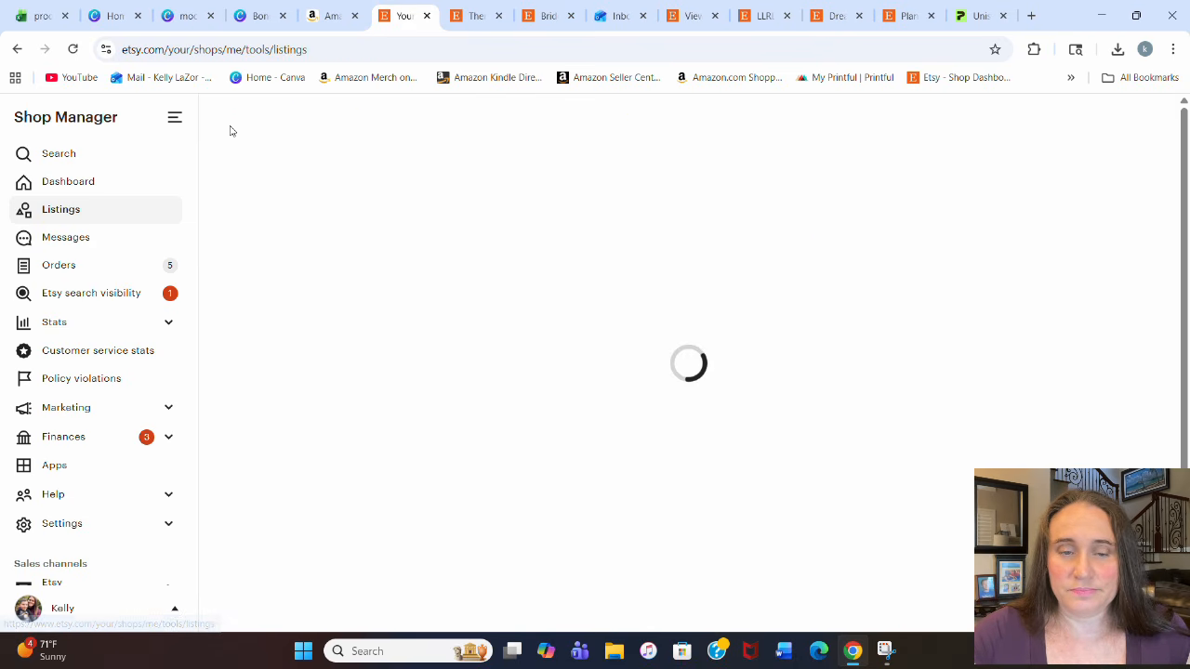
{"action": "left_click", "coordinate": [52, 582]}
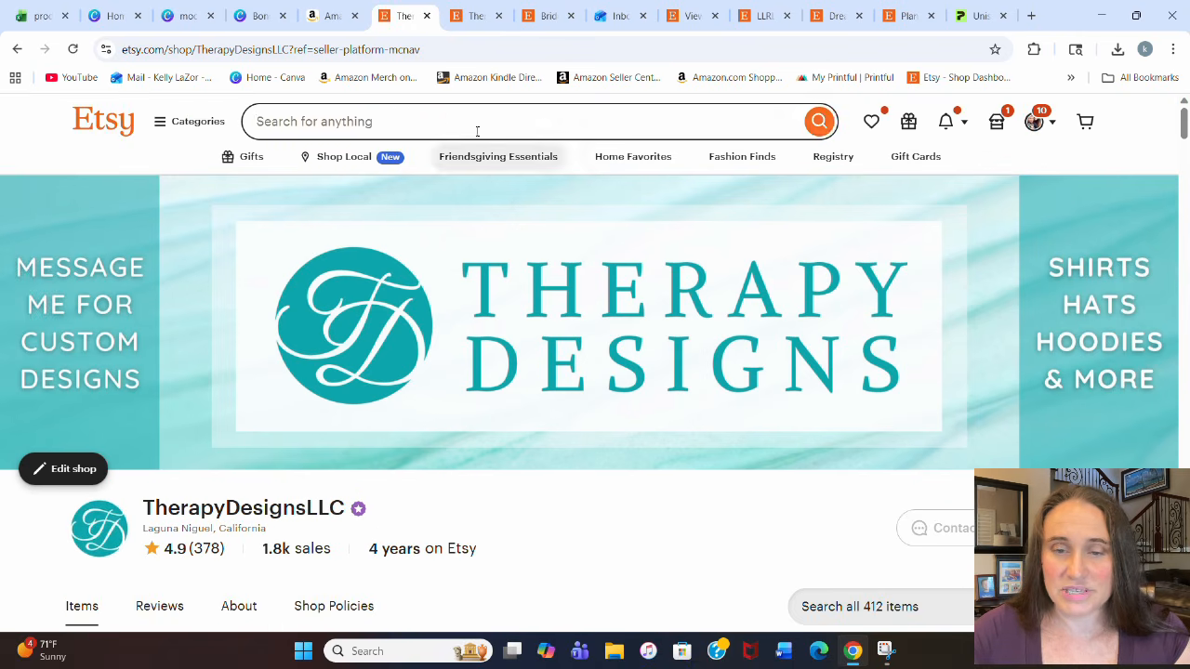
Step: Search Etsy for "gildan 64000 care instructions mockup"
{"action": "left_click", "coordinate": [457, 119]}
{"action": "type", "text": "gildan"}
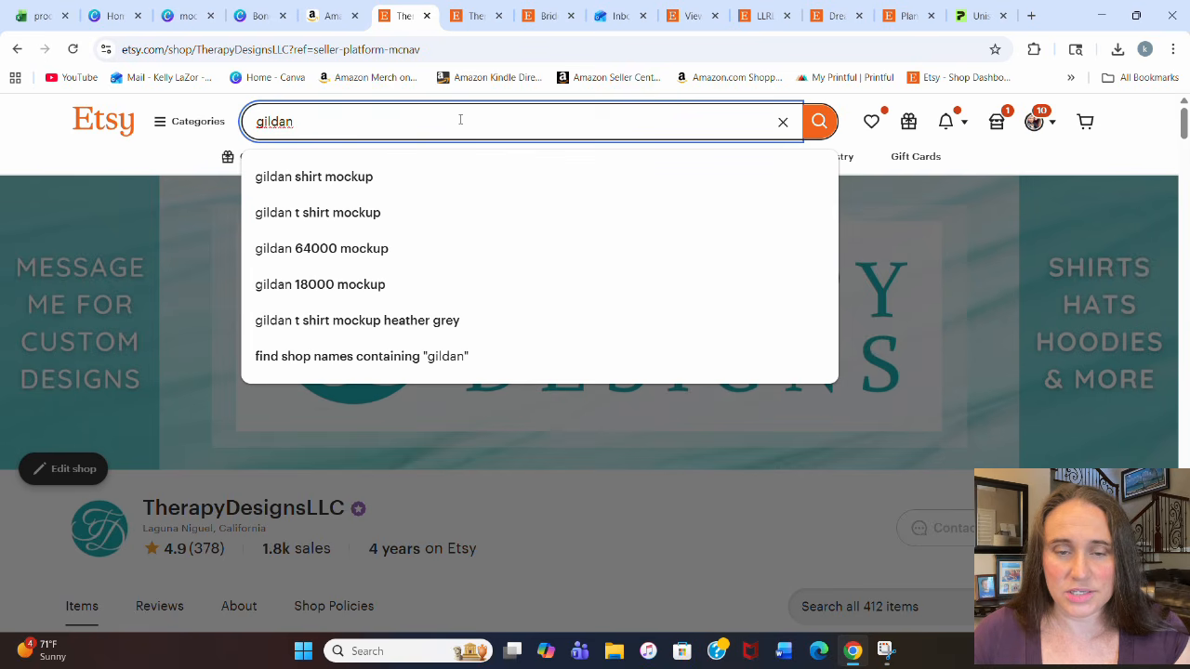
{"action": "type", "text": "64000 care i"}
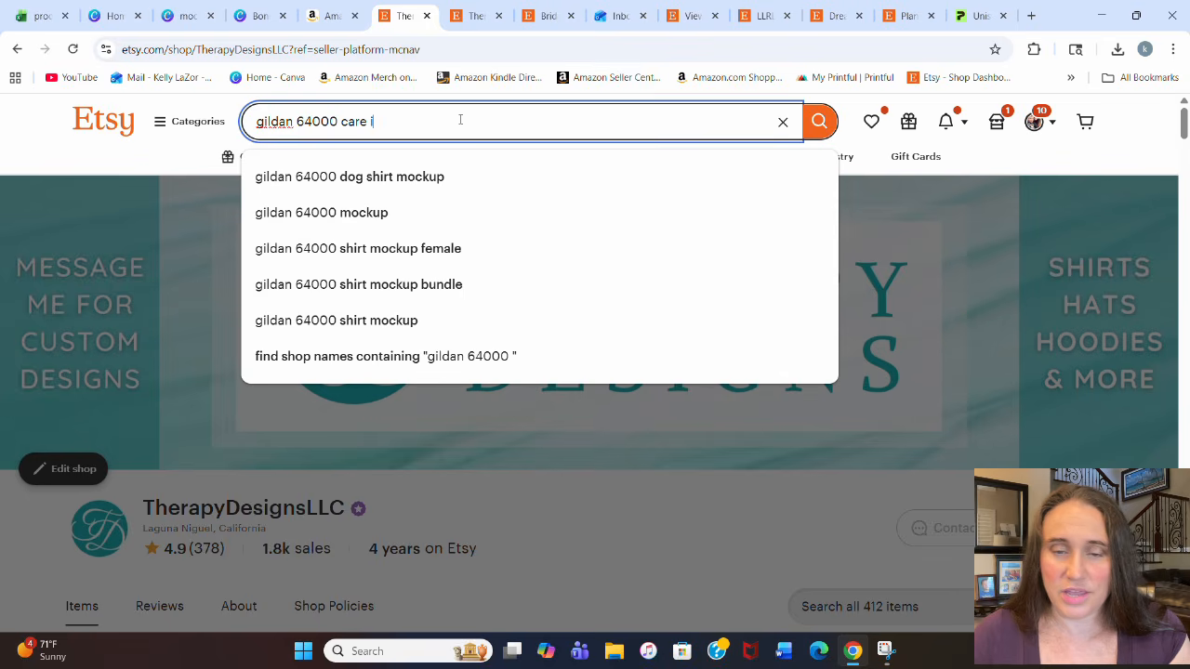
{"action": "type", "text": "nstructions mockup"}
{"action": "key", "text": "Return"}
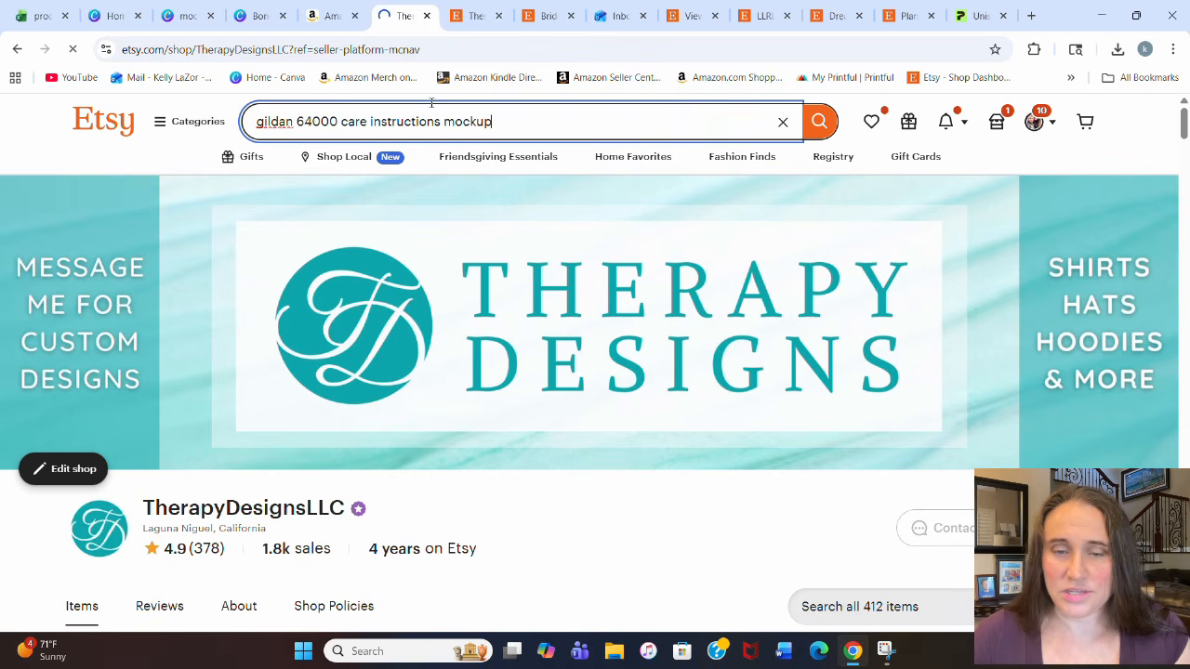
Step: Look through the search results for Gildan 64000 care guides, size charts and mockup bundles
{"action": "scroll", "coordinate": [984, 203], "scroll_direction": "down", "scroll_amount": 1}
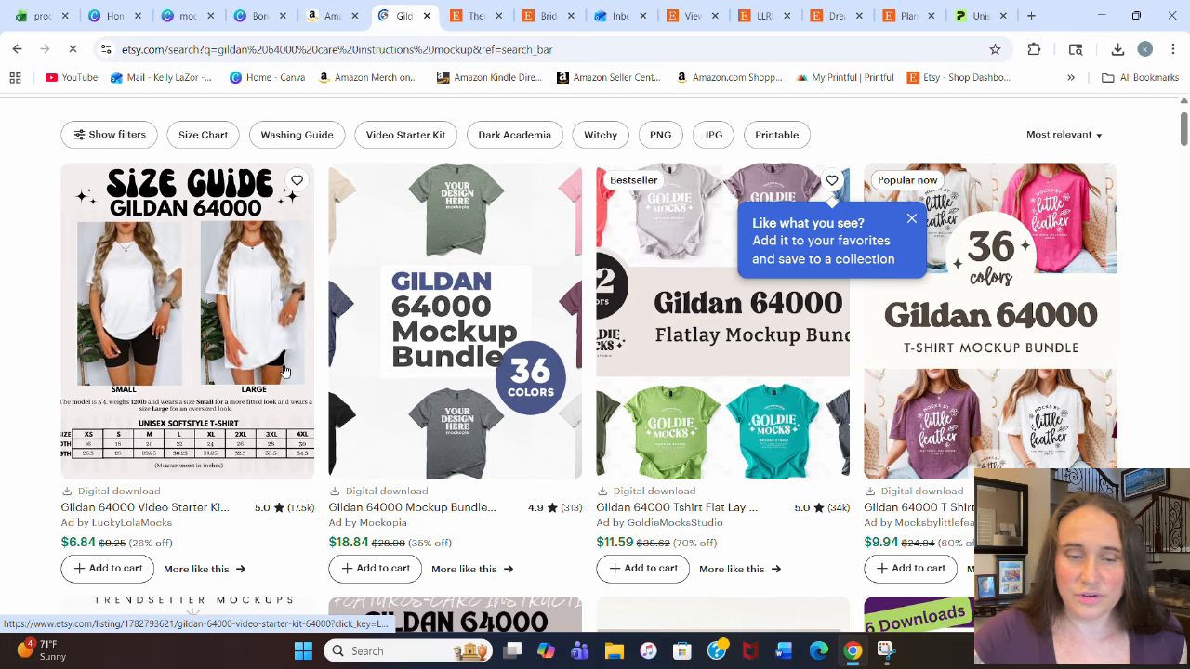
{"action": "scroll", "coordinate": [699, 310], "scroll_direction": "down", "scroll_amount": 4}
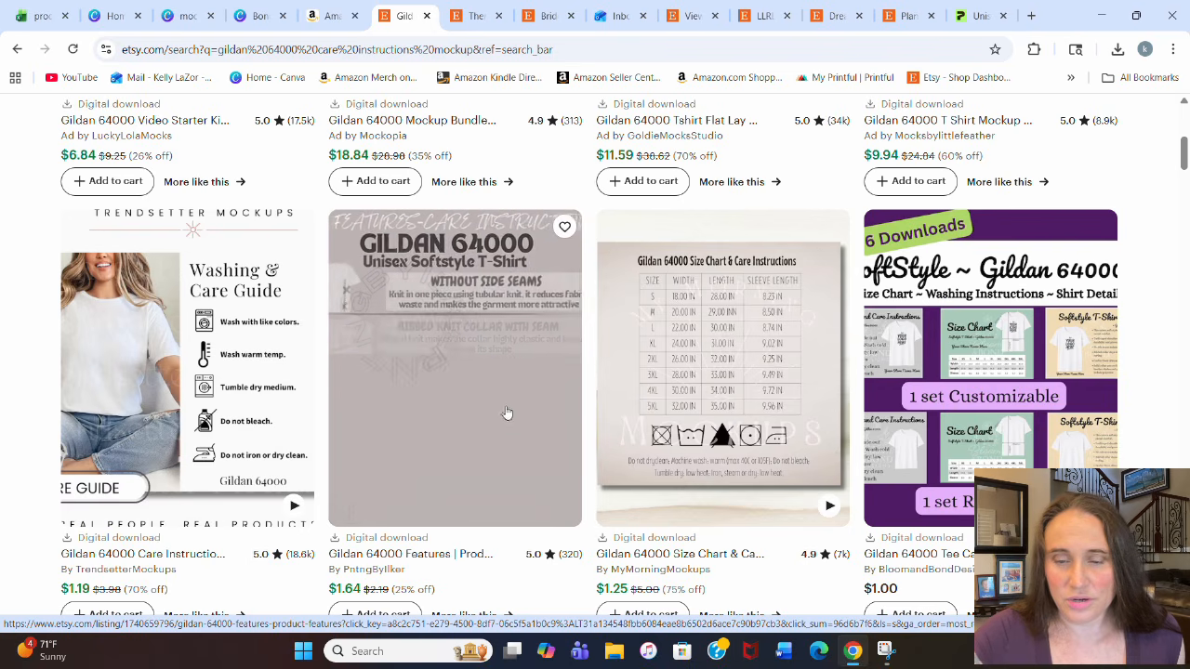
{"action": "scroll", "coordinate": [495, 304], "scroll_direction": "down", "scroll_amount": 1}
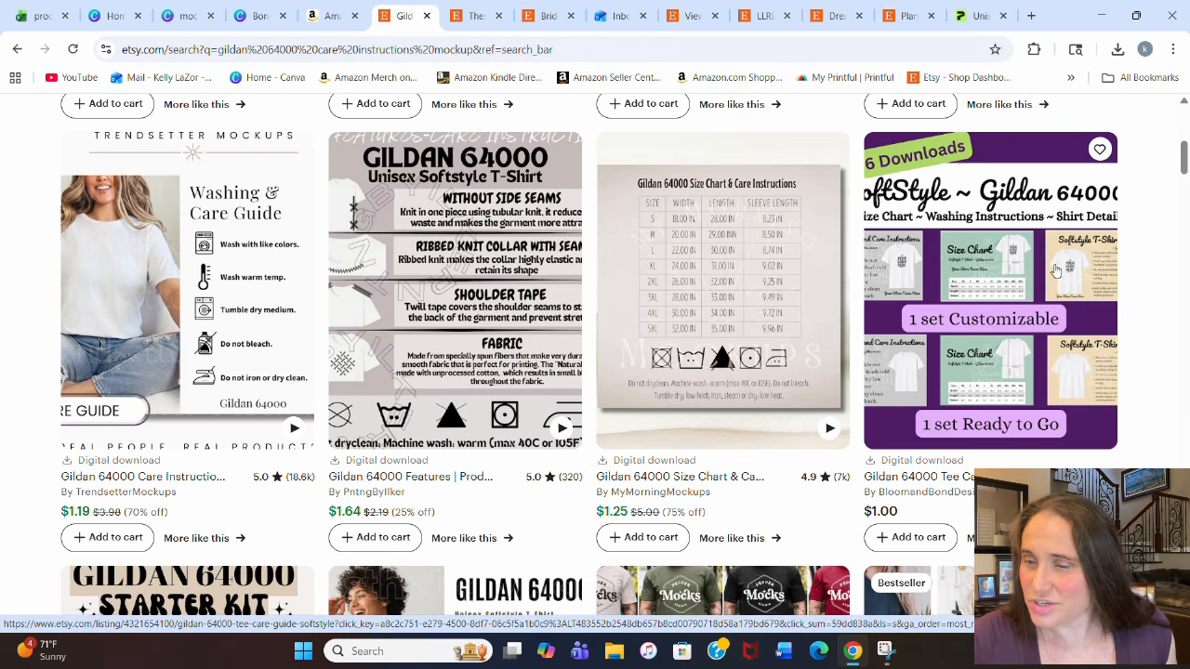
{"action": "scroll", "coordinate": [1073, 353], "scroll_direction": "down", "scroll_amount": 2}
{"action": "scroll", "coordinate": [1046, 151], "scroll_direction": "down", "scroll_amount": 3}
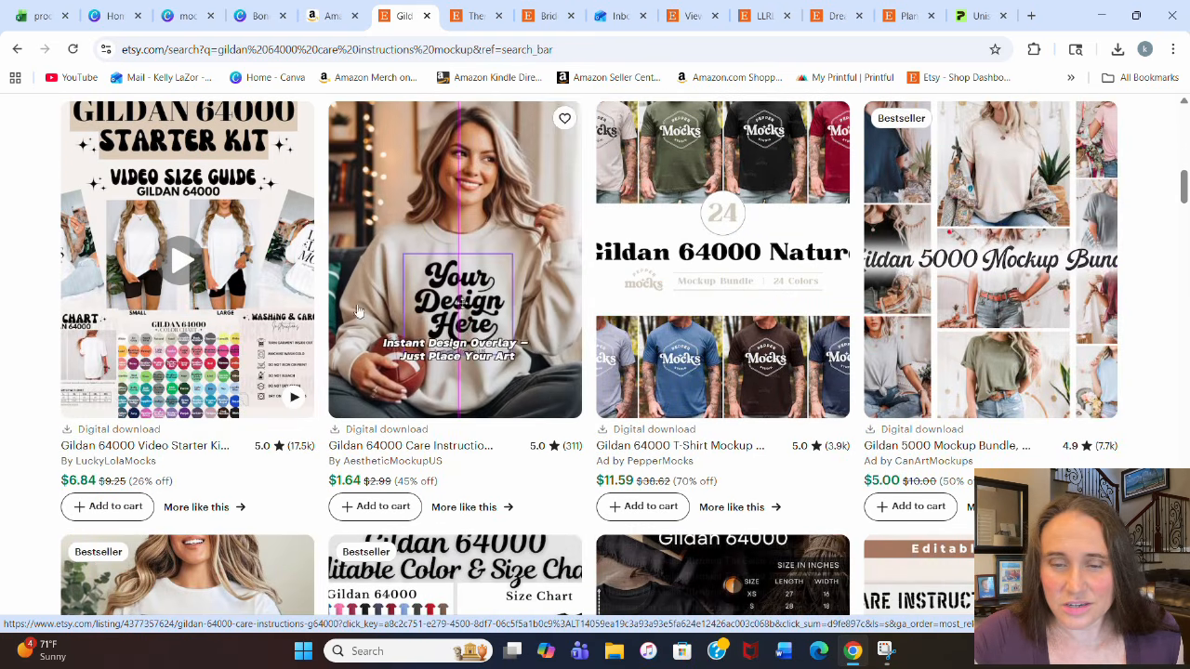
{"action": "scroll", "coordinate": [1010, 285], "scroll_direction": "down", "scroll_amount": 4}
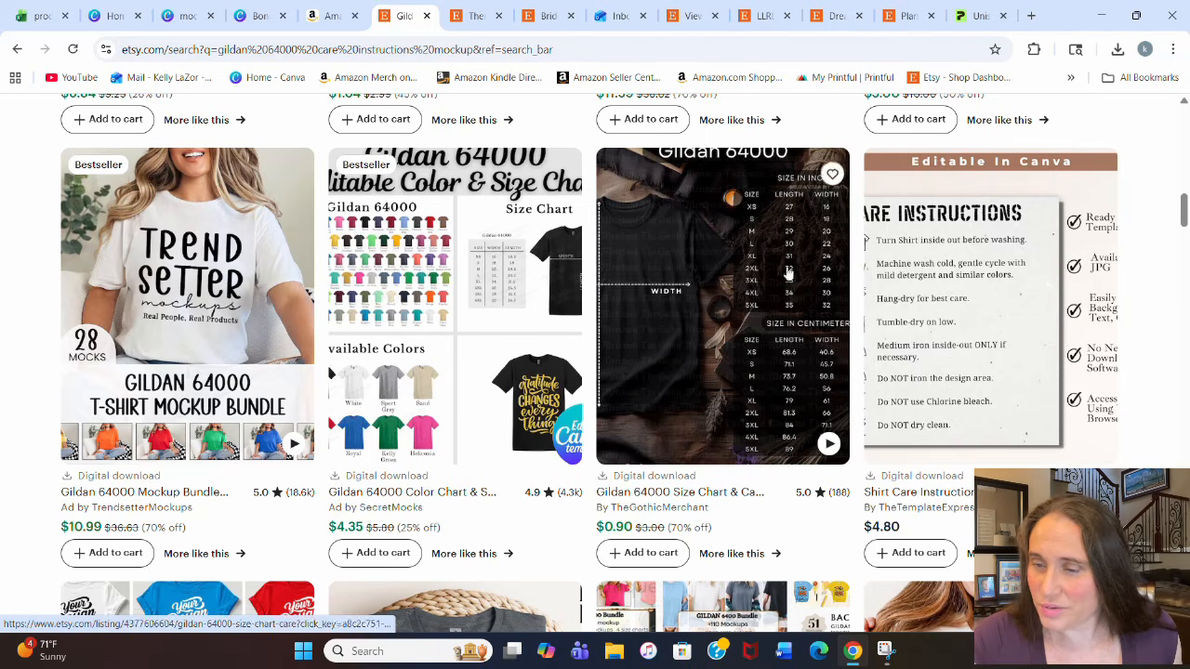
{"action": "scroll", "coordinate": [991, 276], "scroll_direction": "down", "scroll_amount": 6}
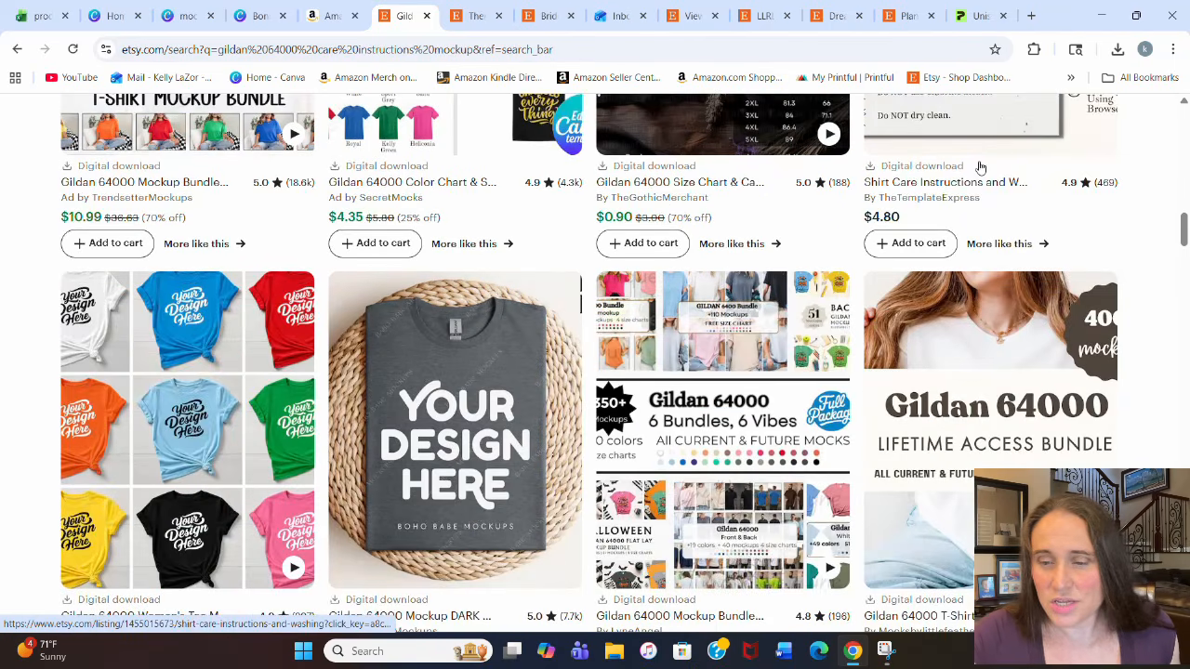
{"action": "scroll", "coordinate": [1042, 191], "scroll_direction": "down", "scroll_amount": 7}
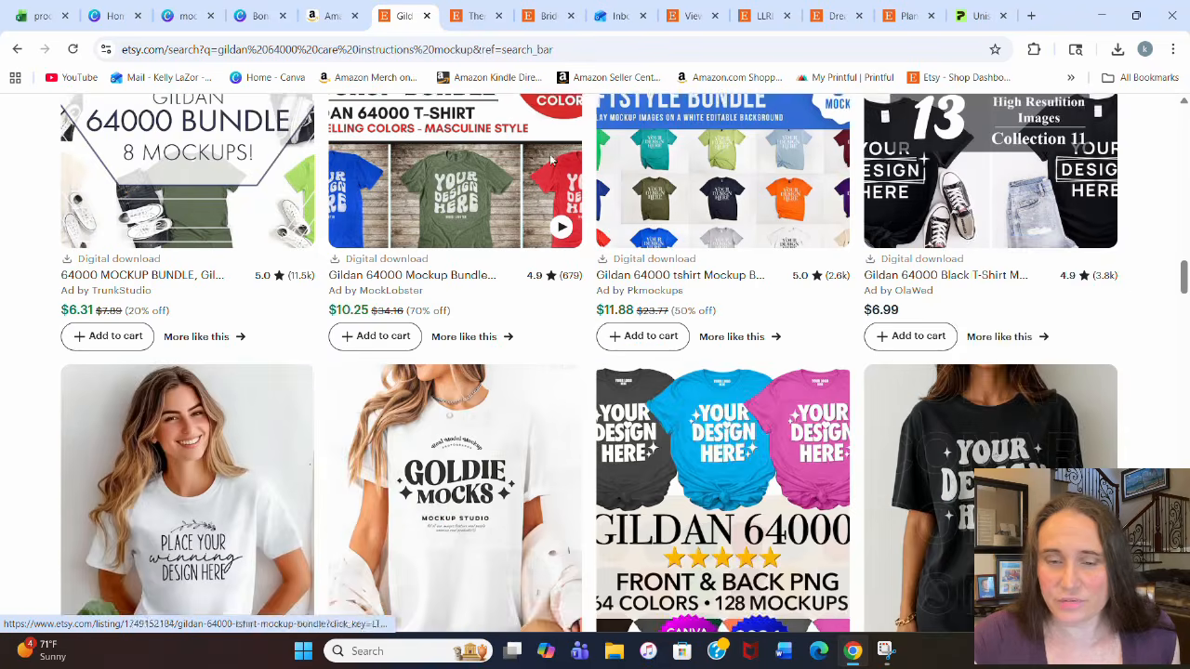
{"action": "scroll", "coordinate": [805, 284], "scroll_direction": "down", "scroll_amount": 7}
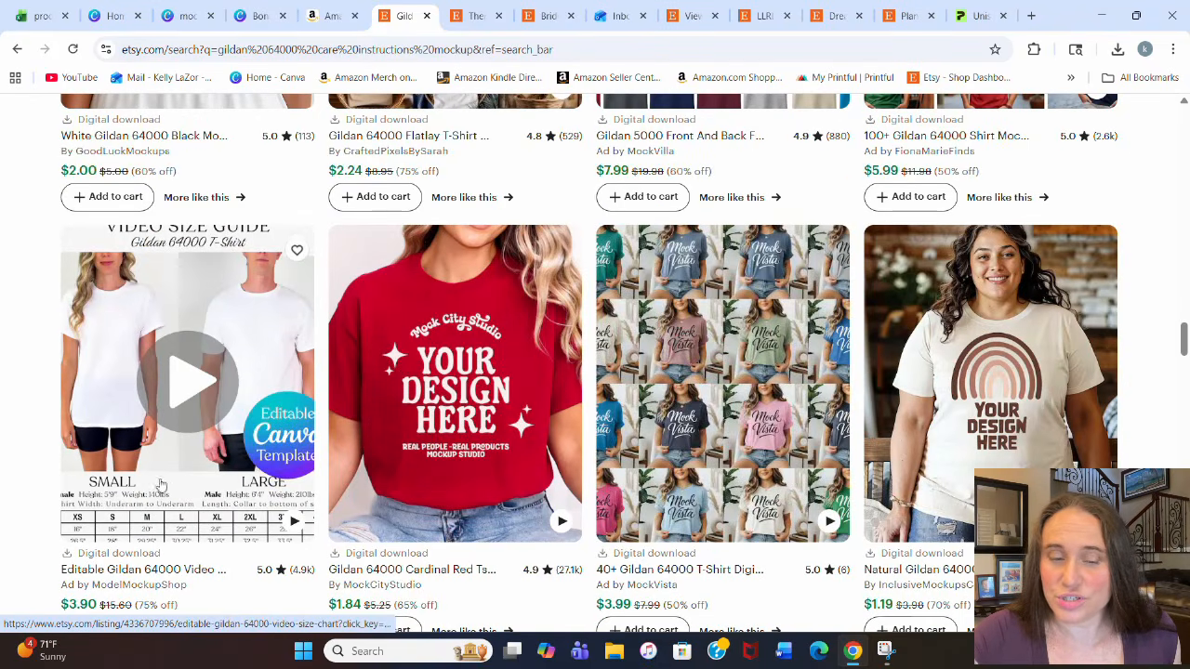
{"action": "scroll", "coordinate": [648, 421], "scroll_direction": "down", "scroll_amount": 4}
{"action": "scroll", "coordinate": [648, 421], "scroll_direction": "down", "scroll_amount": 3}
{"action": "scroll", "coordinate": [698, 395], "scroll_direction": "down", "scroll_amount": 4}
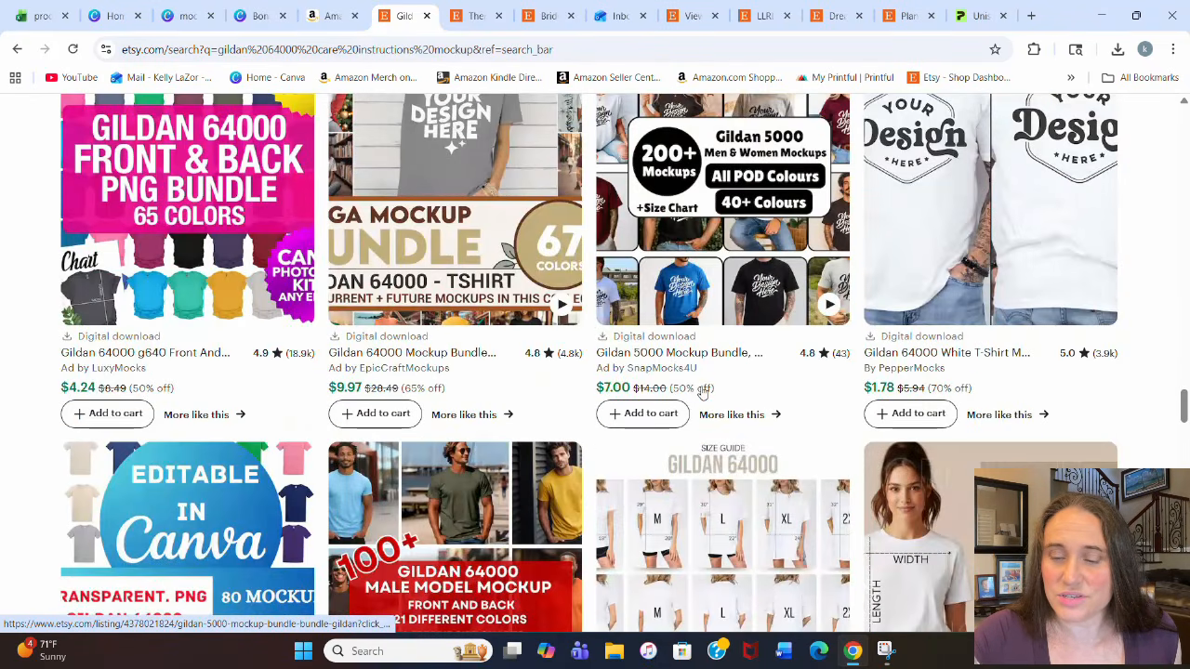
{"action": "scroll", "coordinate": [703, 384], "scroll_direction": "down", "scroll_amount": 3}
{"action": "scroll", "coordinate": [586, 395], "scroll_direction": "down", "scroll_amount": 5}
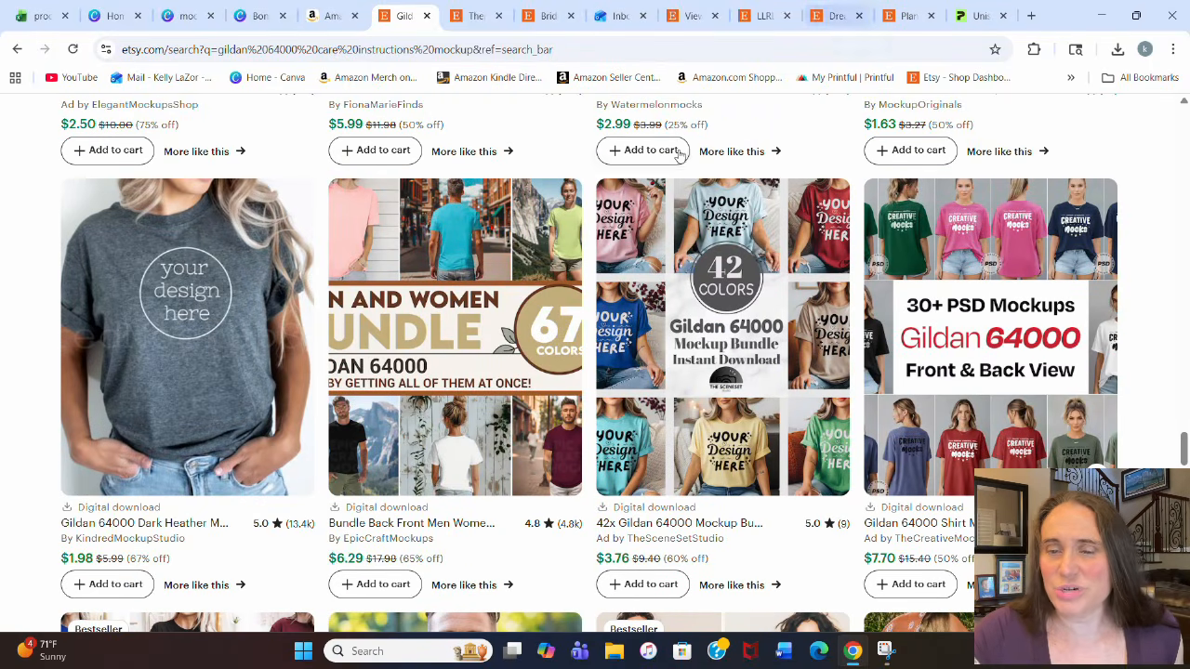
Step: Reopen the Bride's Drinking Team T-shirt listing from the shop page and view its reviews, thank-you and size chart images
{"action": "left_click", "coordinate": [465, 28]}
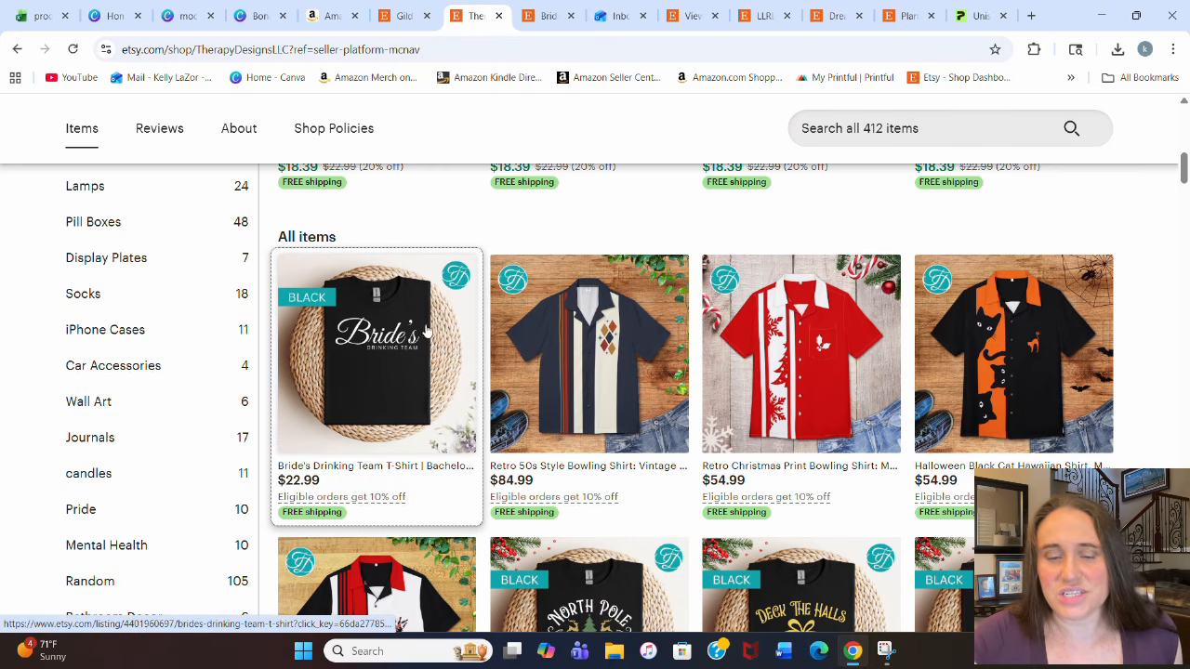
{"action": "left_click", "coordinate": [401, 388]}
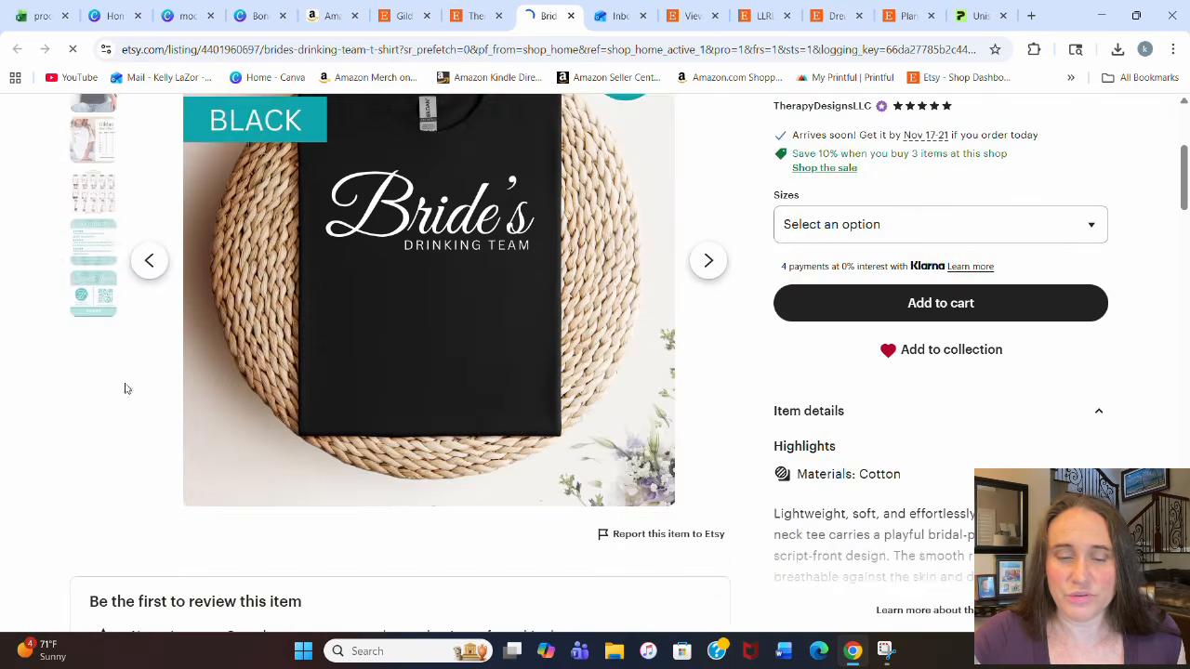
{"action": "scroll", "coordinate": [133, 323], "scroll_direction": "down", "scroll_amount": 2}
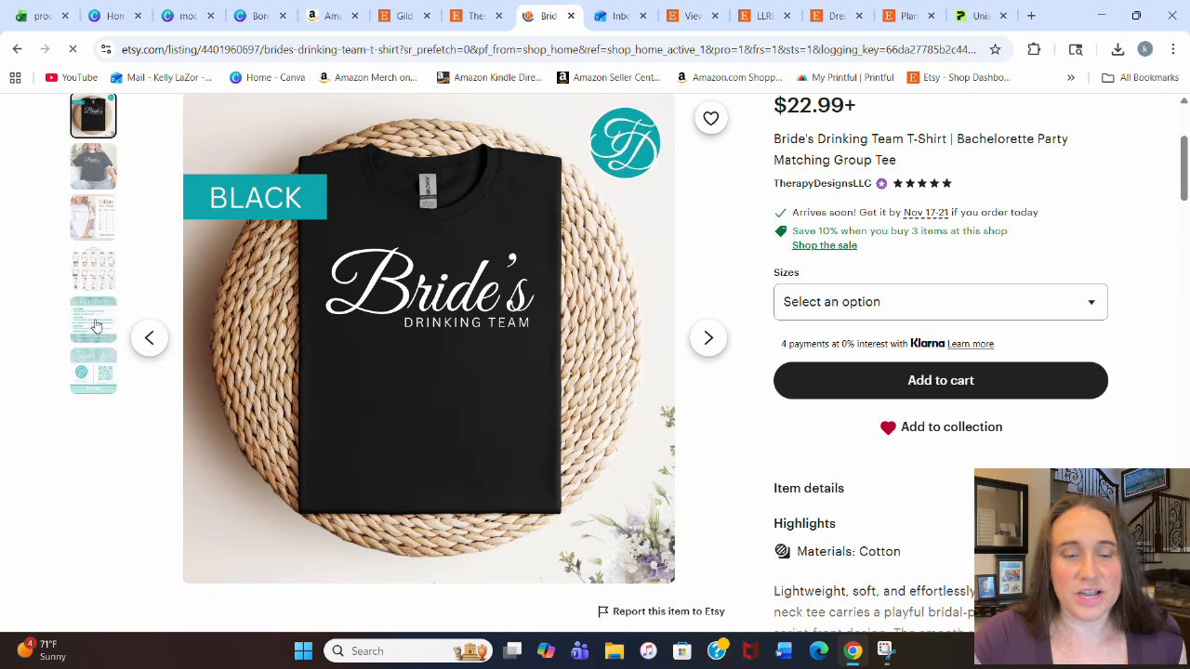
{"action": "left_click", "coordinate": [99, 316]}
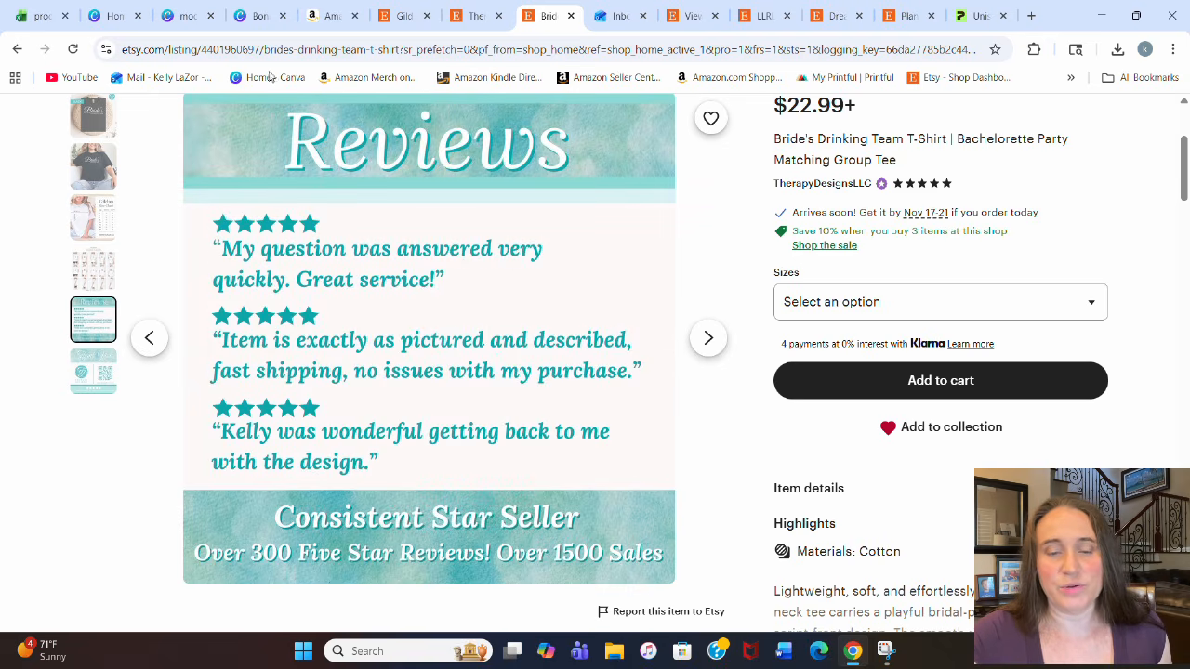
{"action": "left_click", "coordinate": [93, 370]}
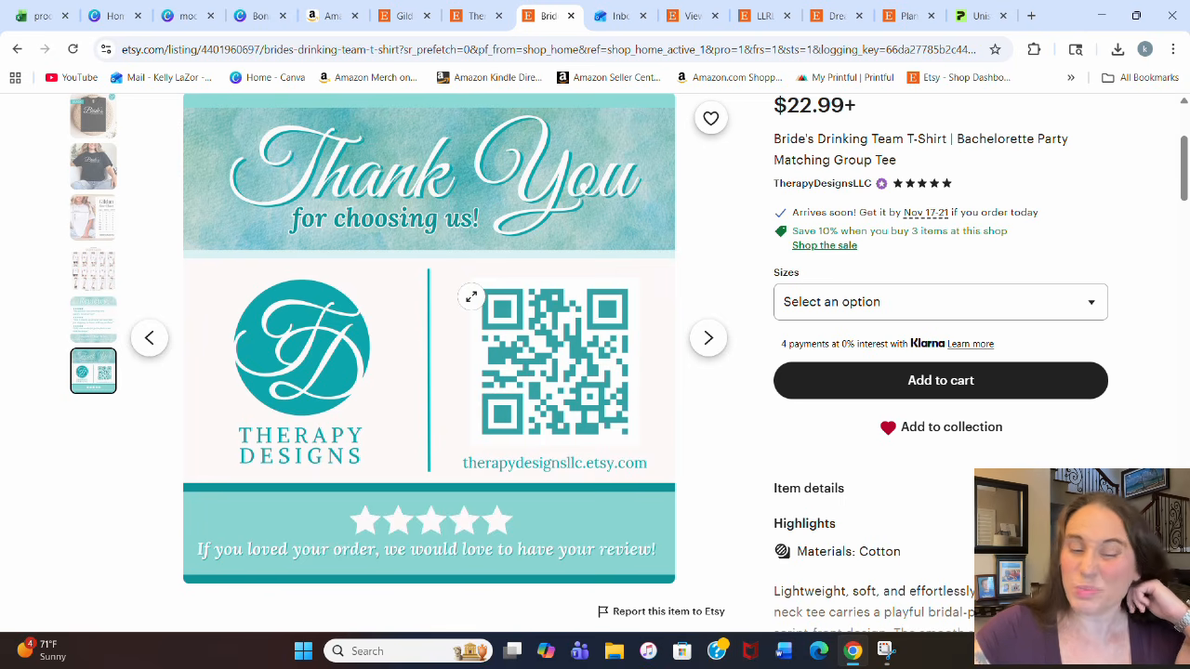
{"action": "left_click", "coordinate": [93, 219]}
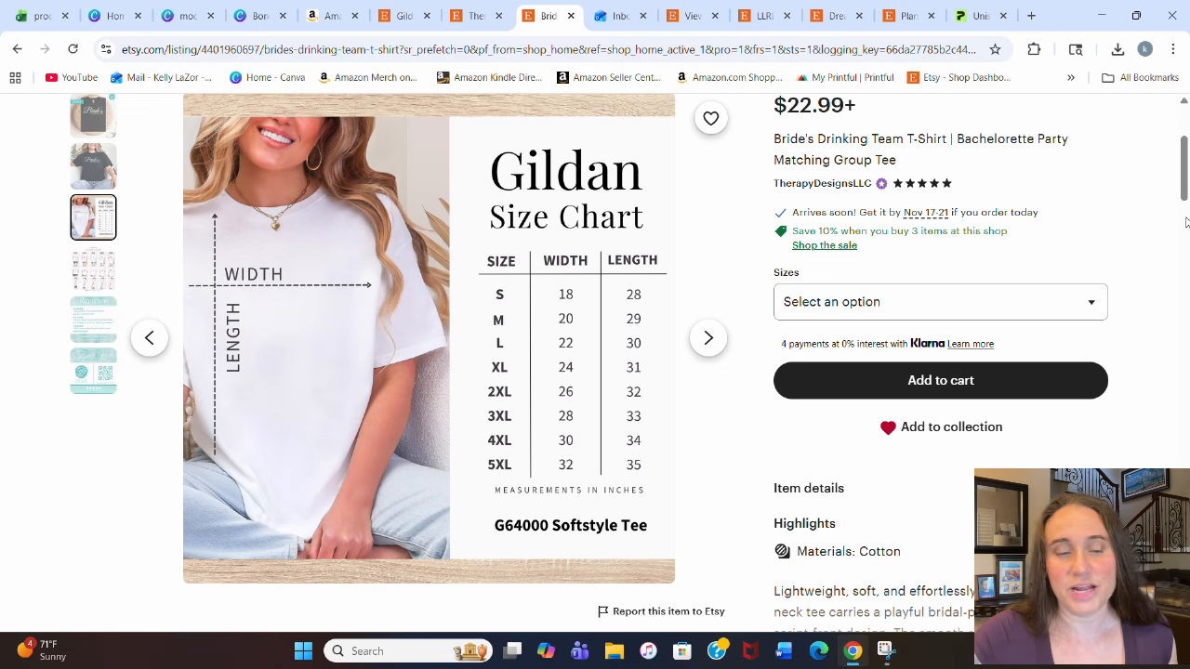
{"action": "scroll", "coordinate": [1173, 269], "scroll_direction": "up", "scroll_amount": 2}
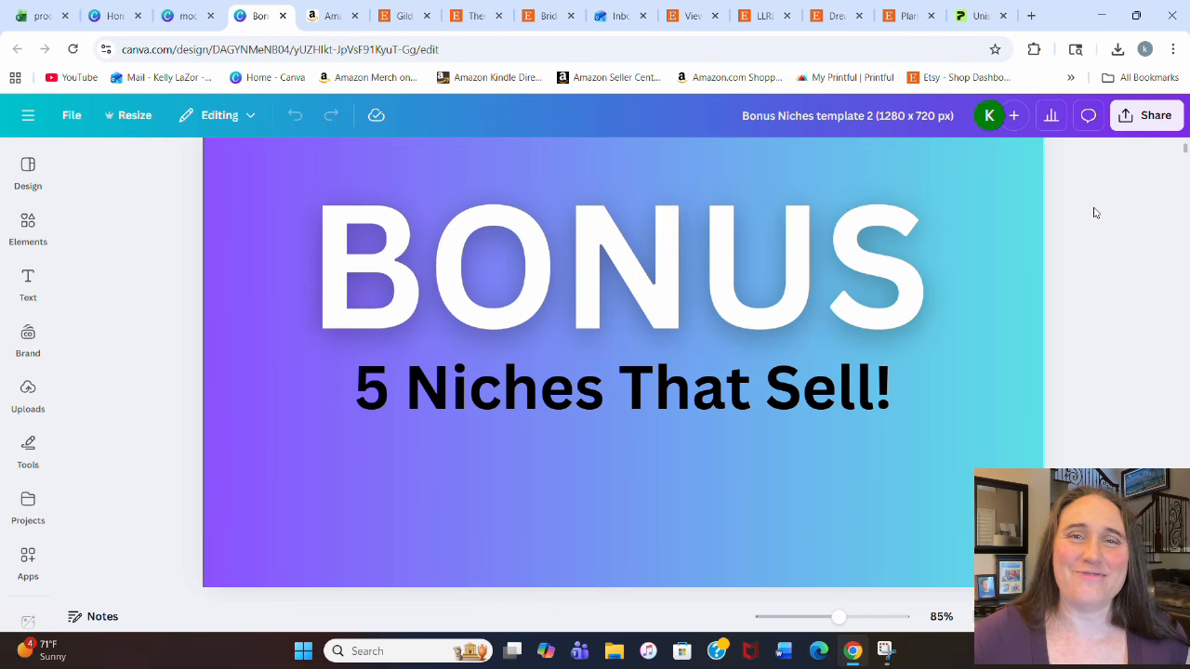
Step: Examine the list of drinking-themed shirt phrases in the Canva design Bonus Niches template 2
{"action": "scroll", "coordinate": [1106, 223], "scroll_direction": "down", "scroll_amount": 5}
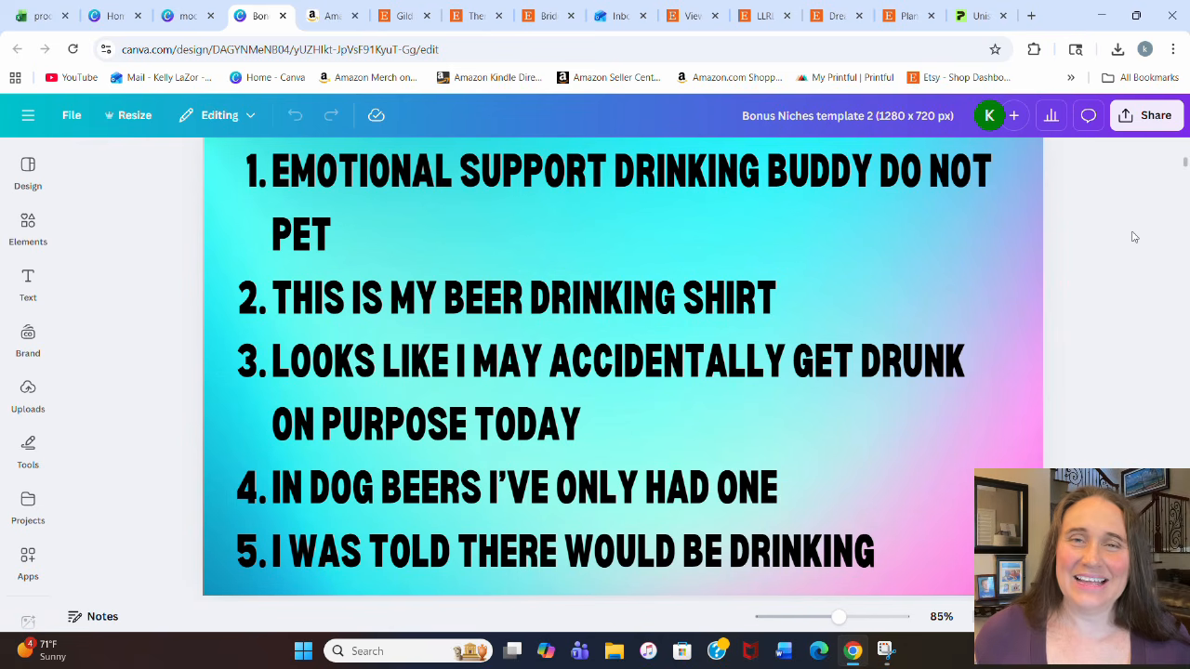